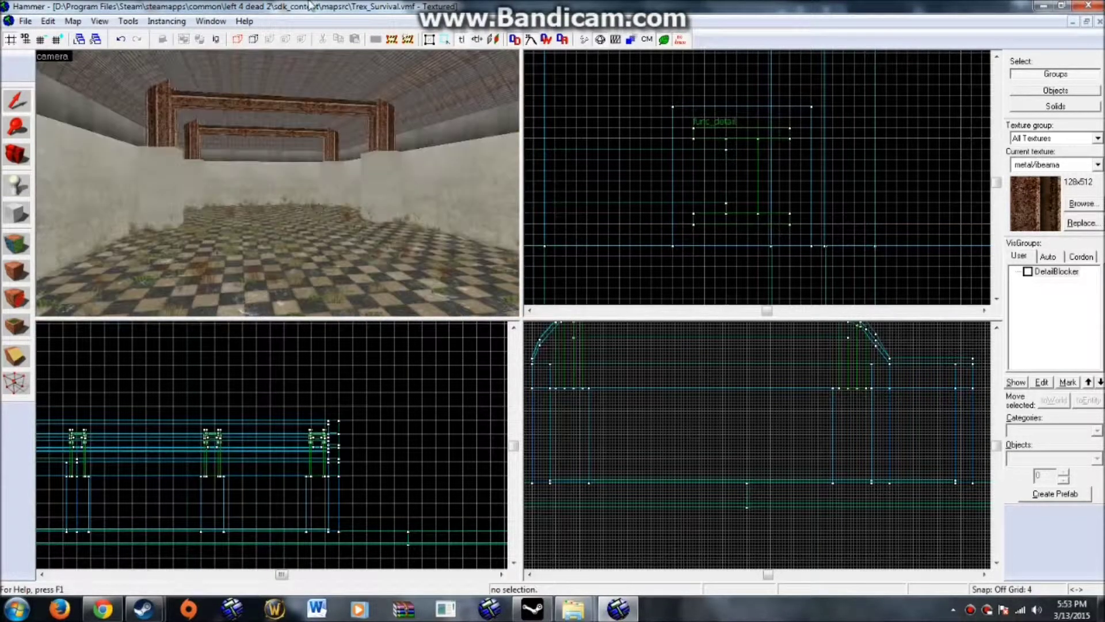
Examine the building's interior in the camera view, including the concrete walls, rusty roof beams and checkered floor
key(z)
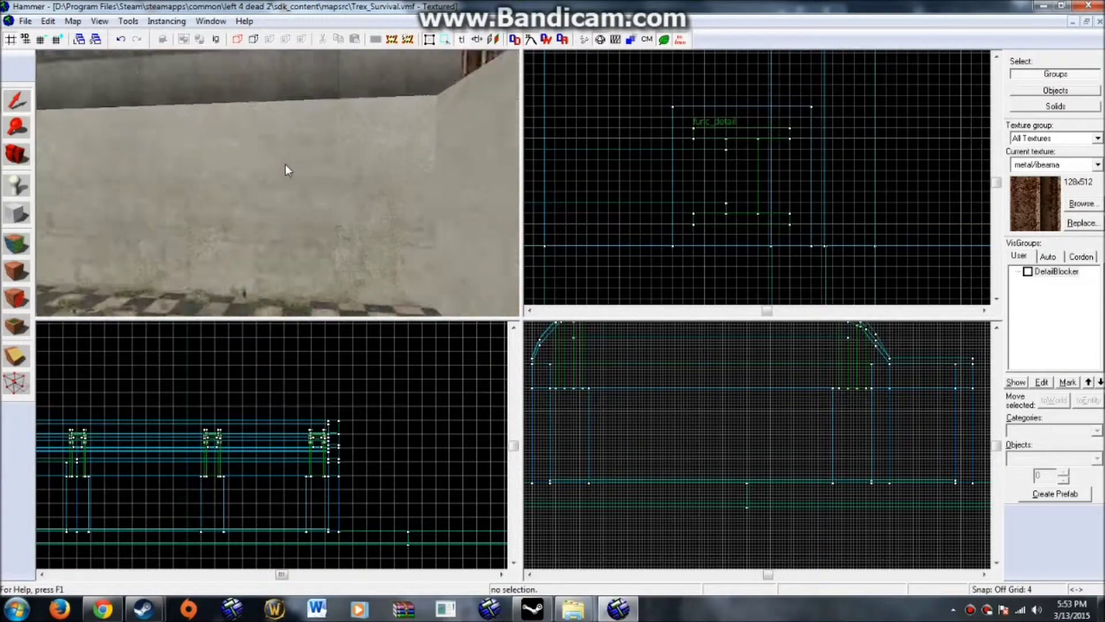
key(w)
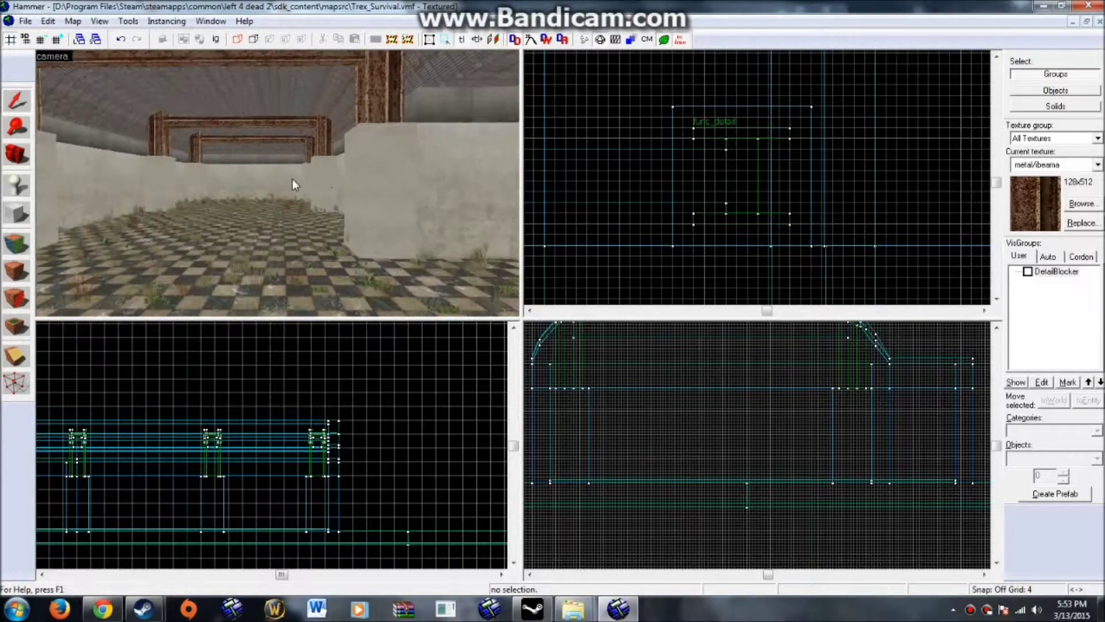
key(w)
key(w)
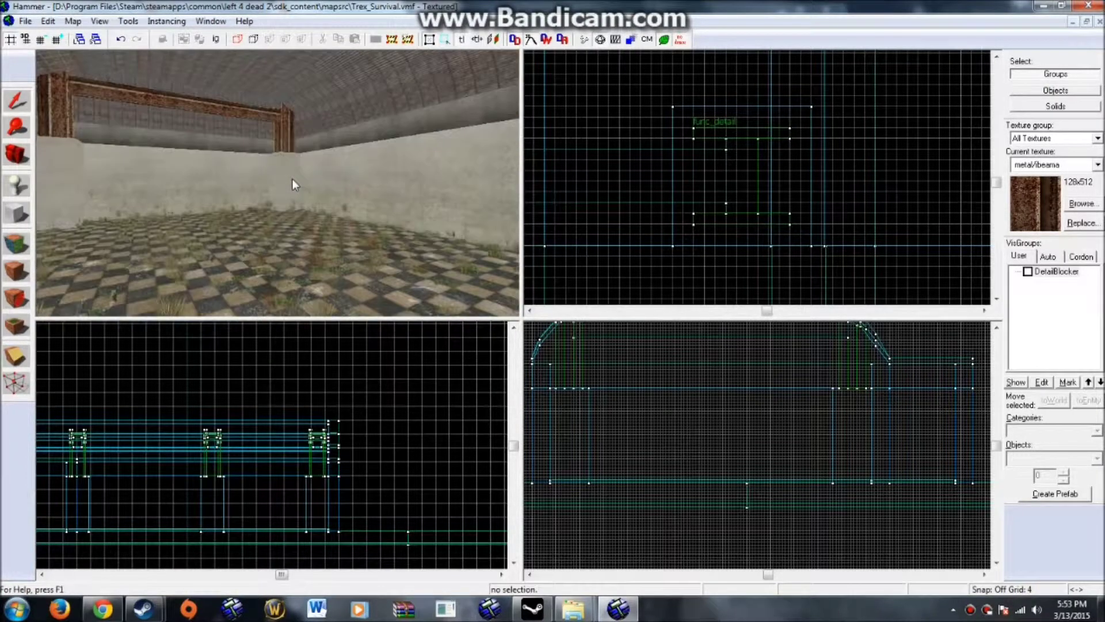
key(w)
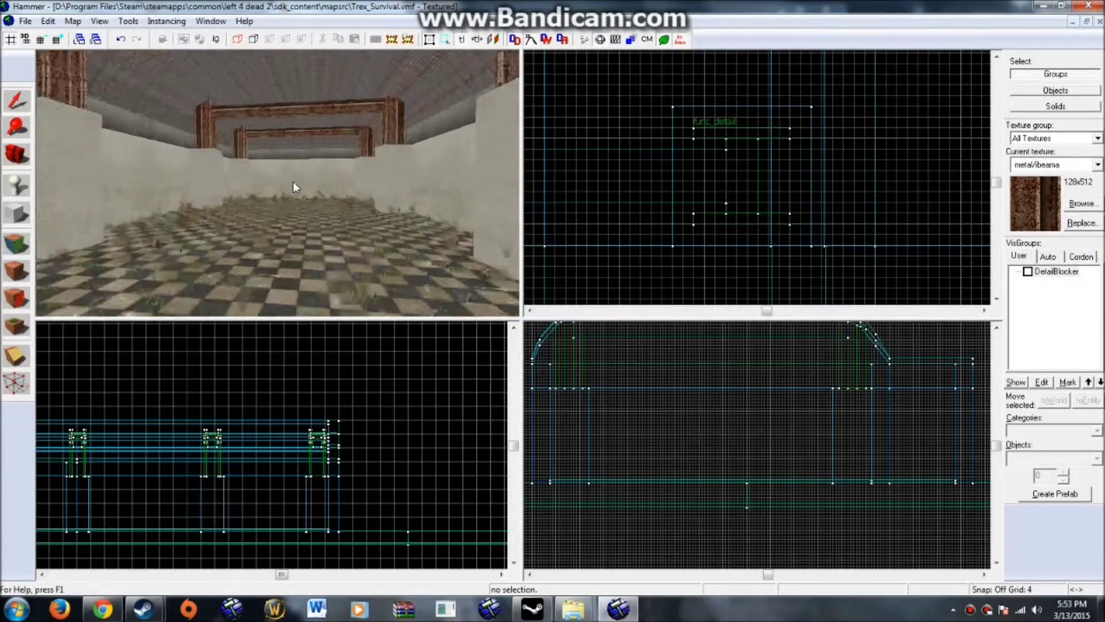
key(w)
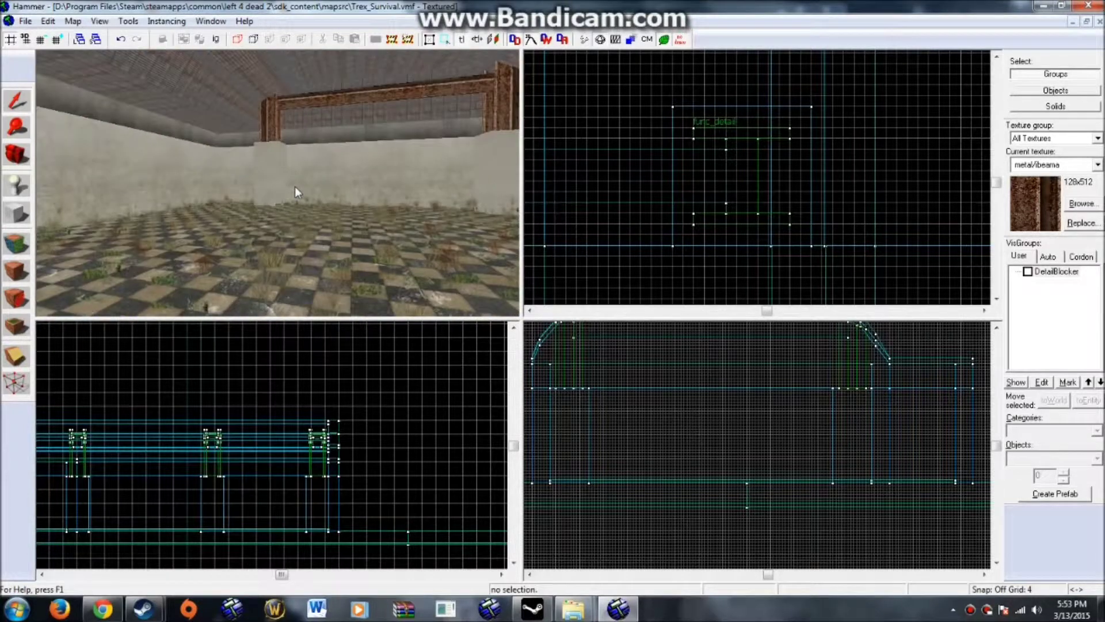
key(w)
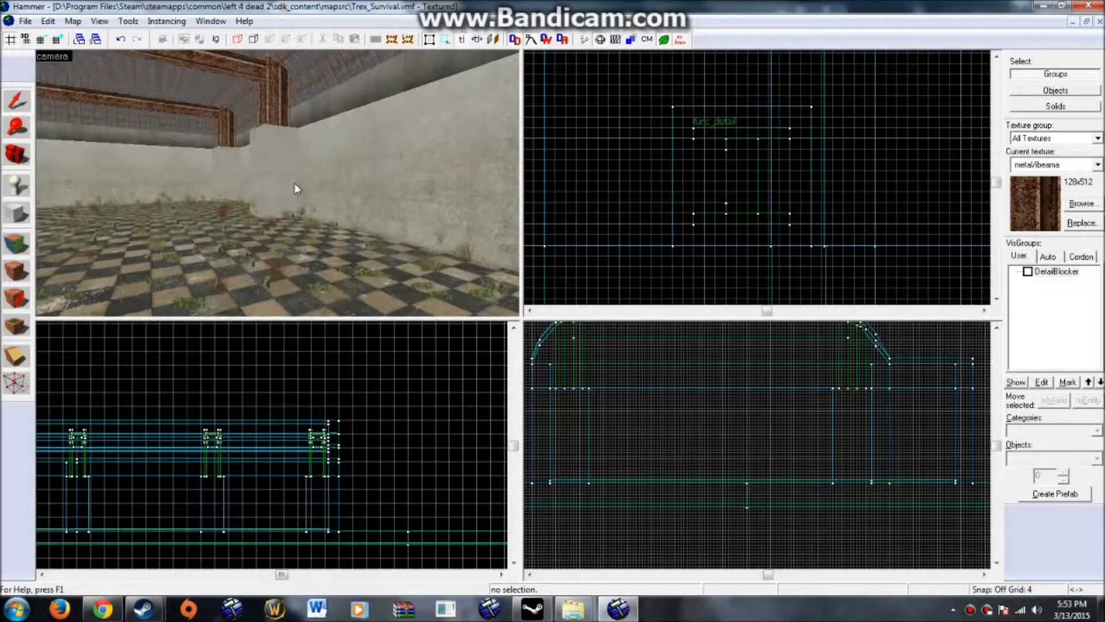
key(w)
key(w)
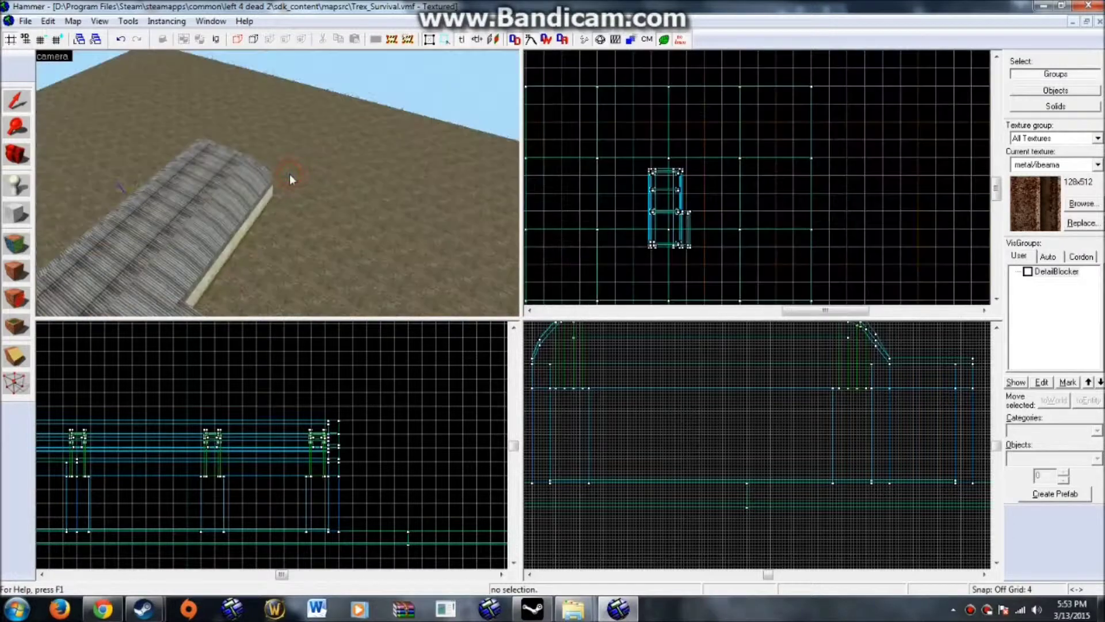
Examine the building from outside, covering the curved metal roof and the long exterior side walls
key(w)
key(s)
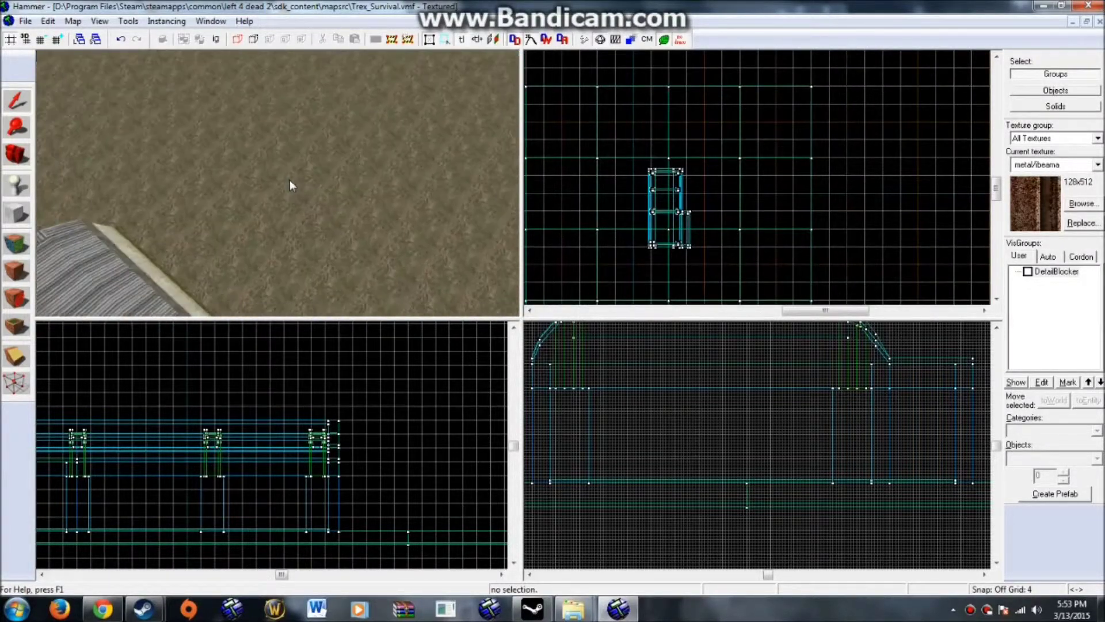
key(w)
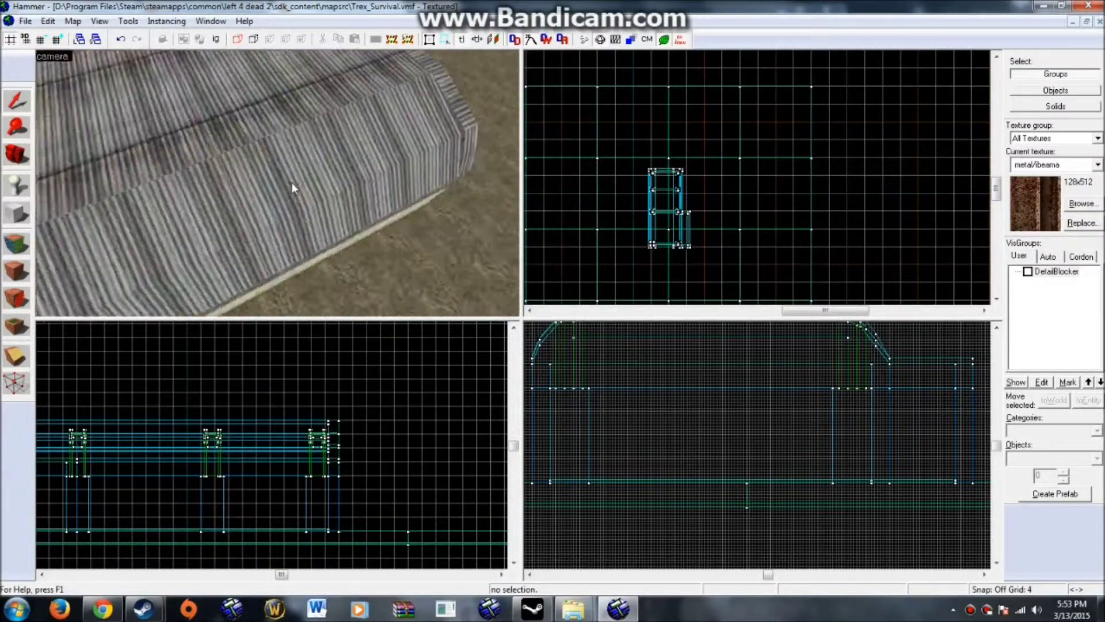
key(w)
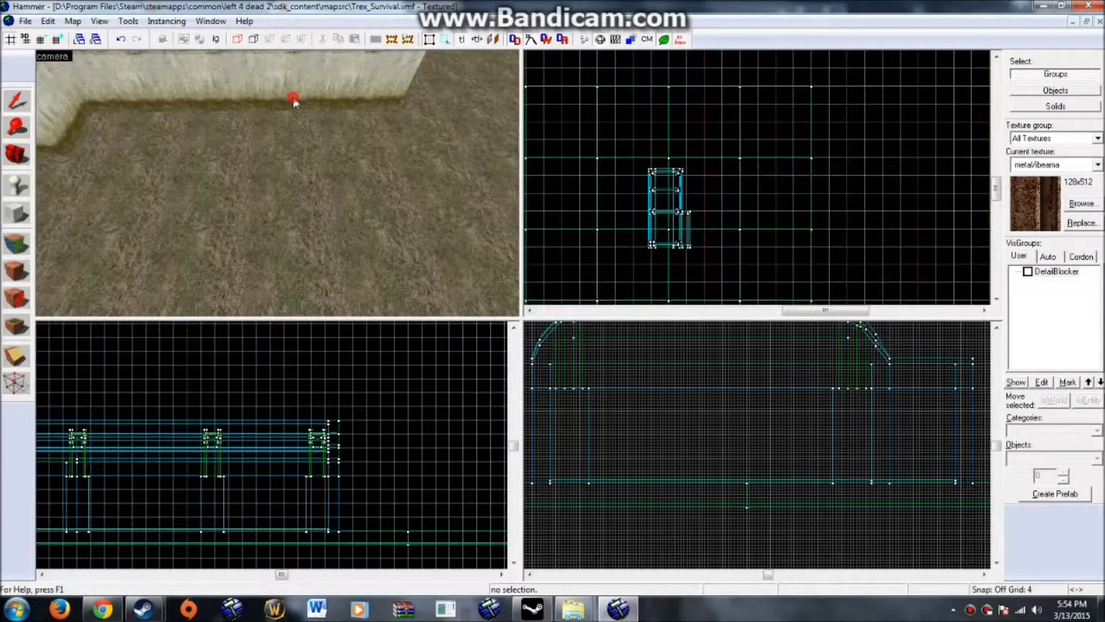
click(298, 147)
key(z)
key(s)
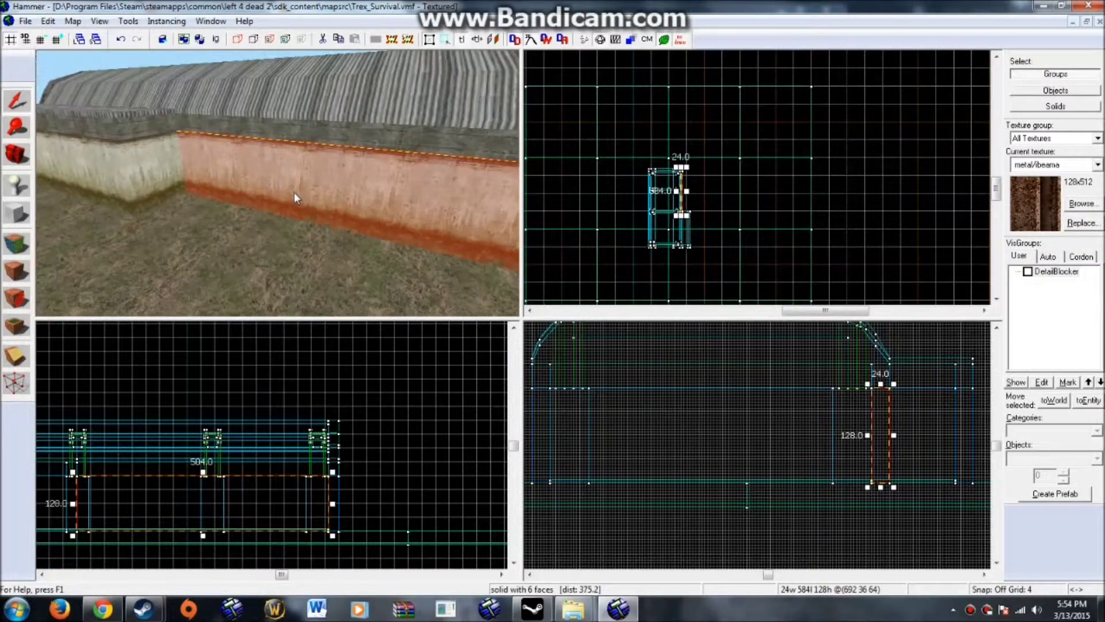
key(w)
key(w)
key(s)
click(298, 162)
key(w)
key(Right)
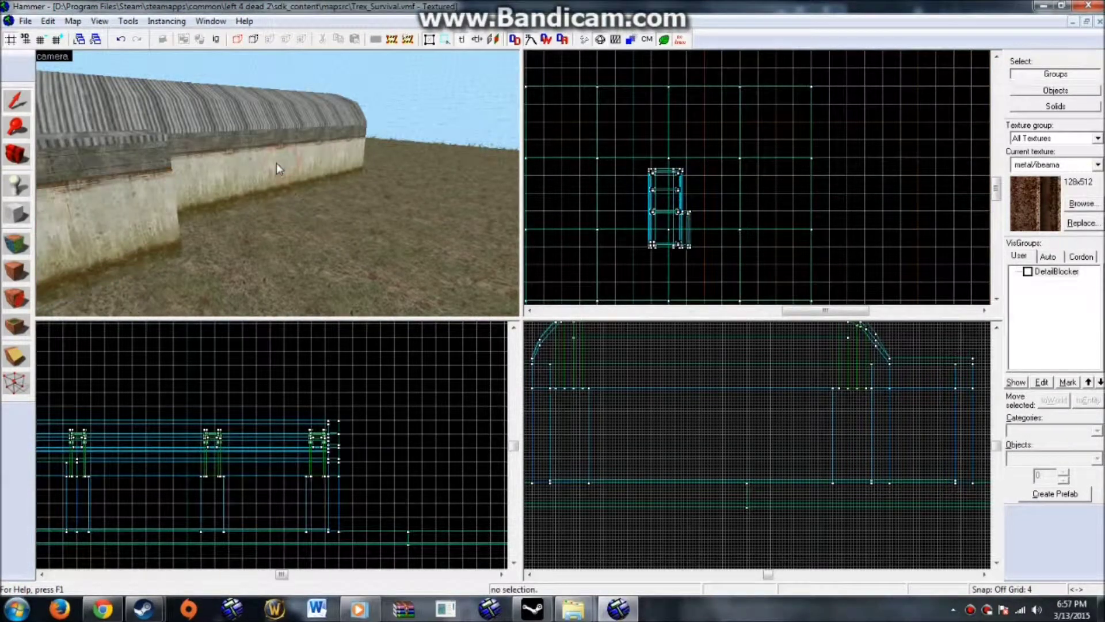
Inspect the corner where the protruding exterior wall steps back to the long side wall
key(w)
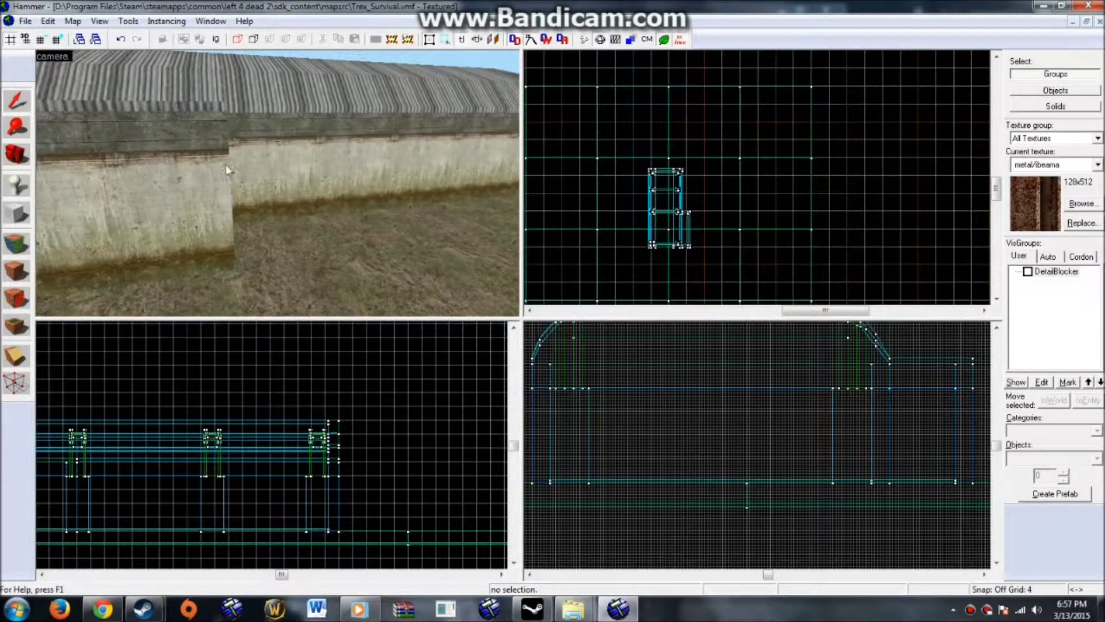
key(Left)
click(279, 178)
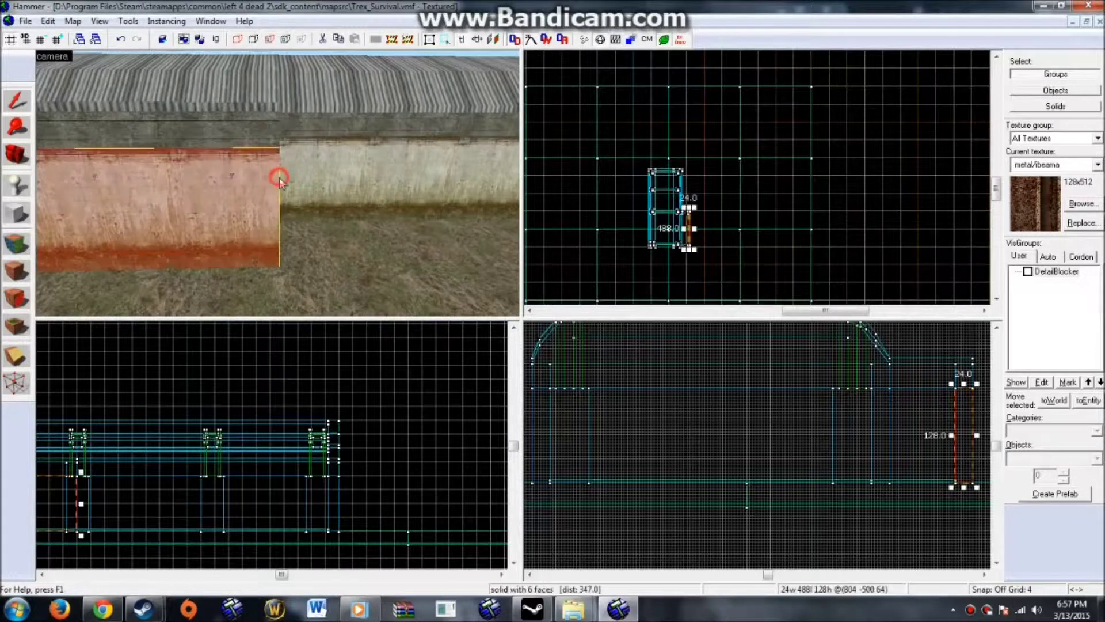
click(611, 263)
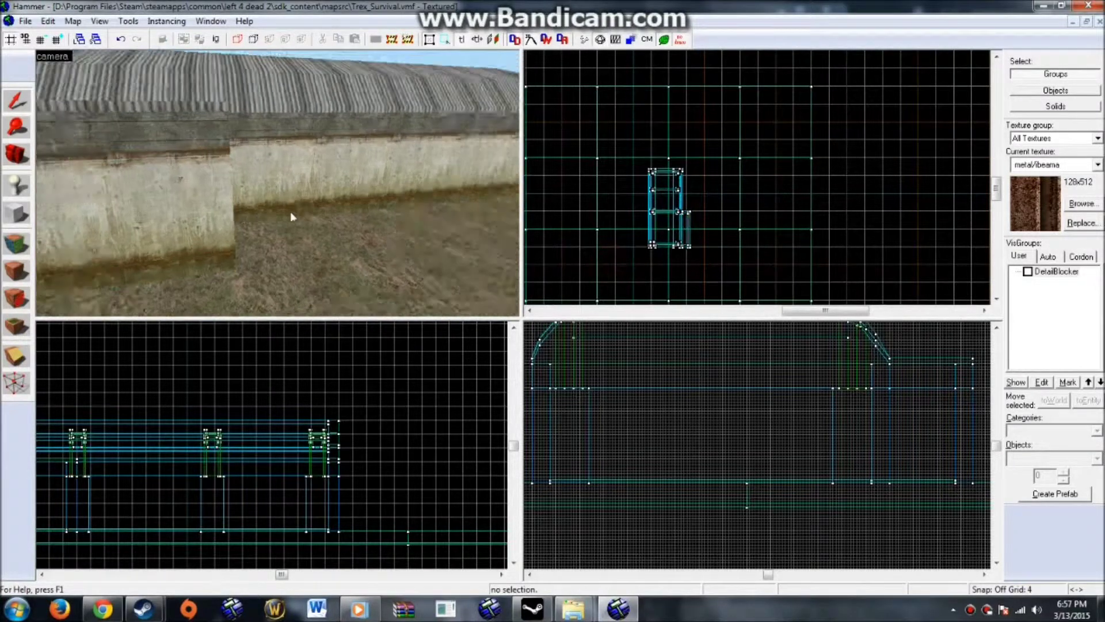
key(w)
key(Down)
key(Right)
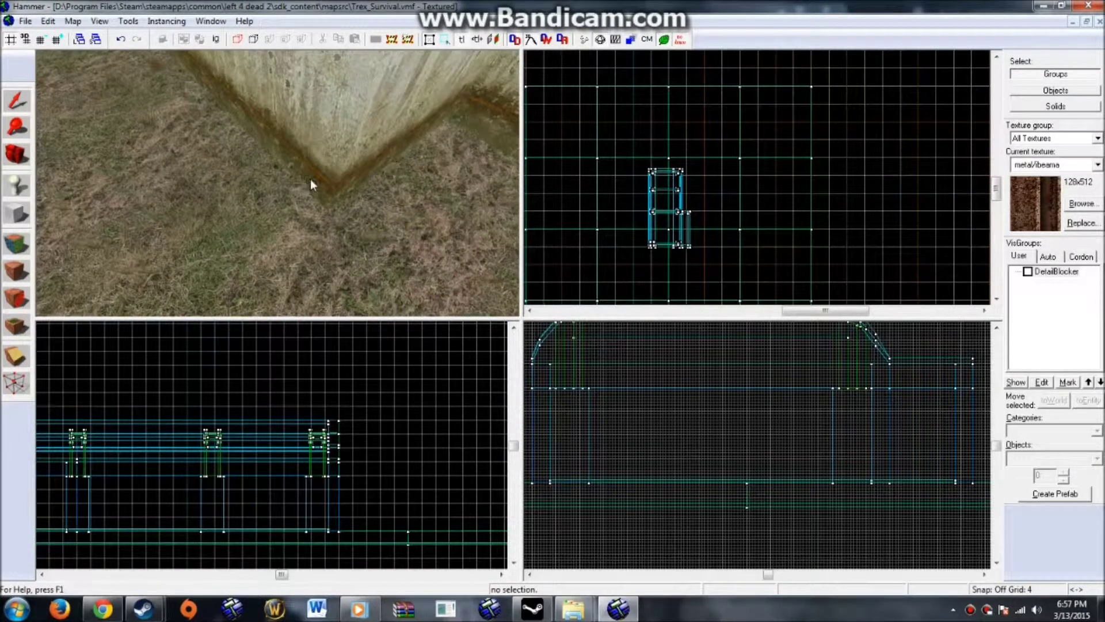
scroll(210, 248, down, 5)
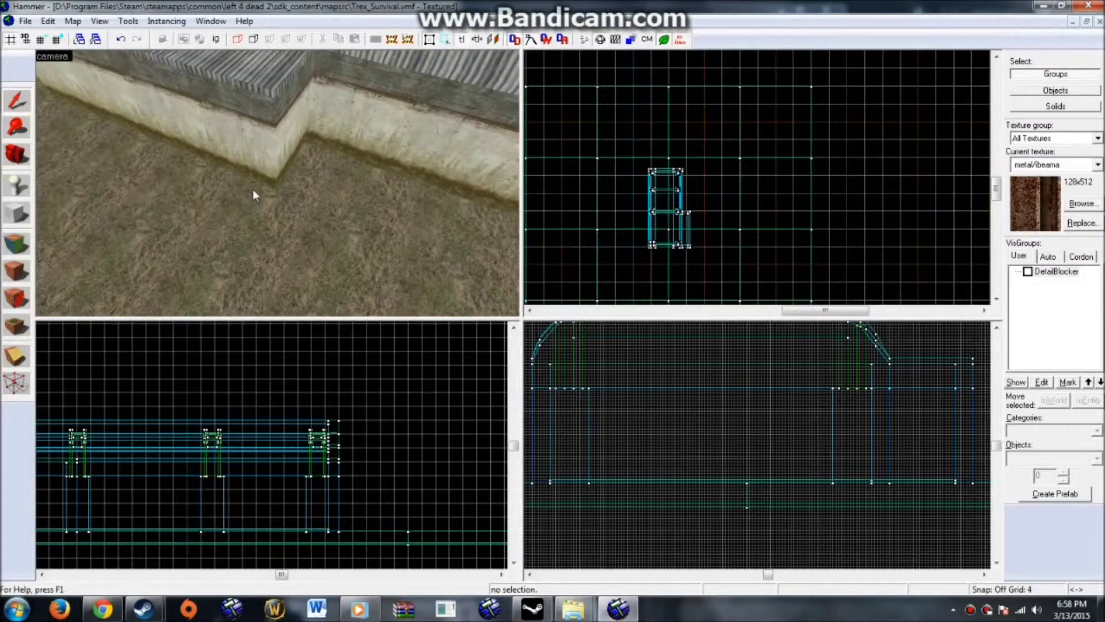
scroll(295, 151, up, 8)
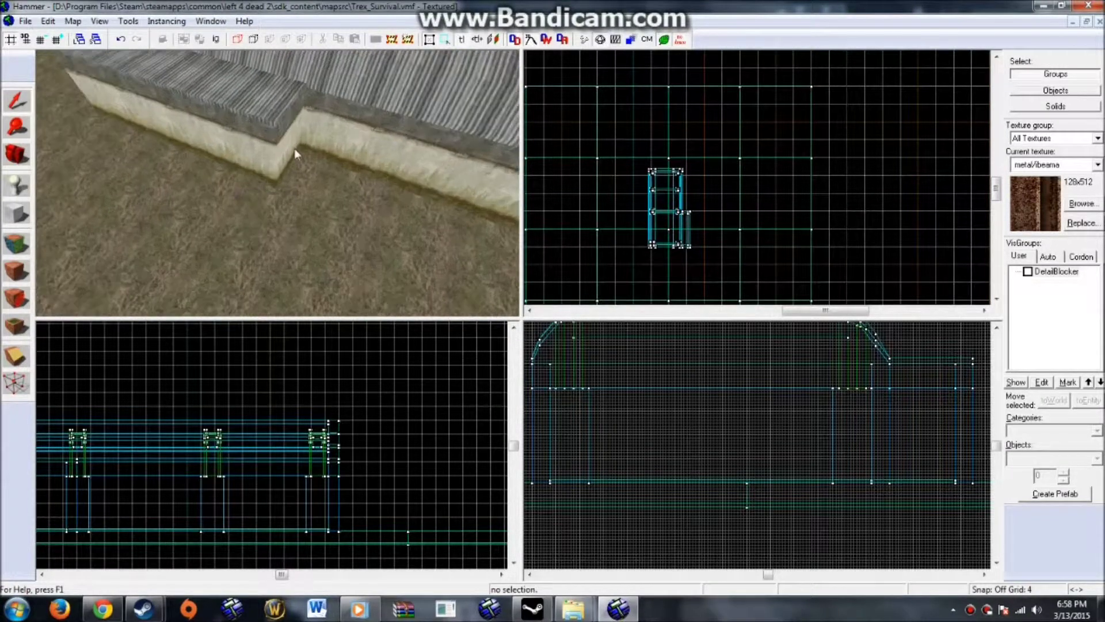
scroll(313, 193, down, 5)
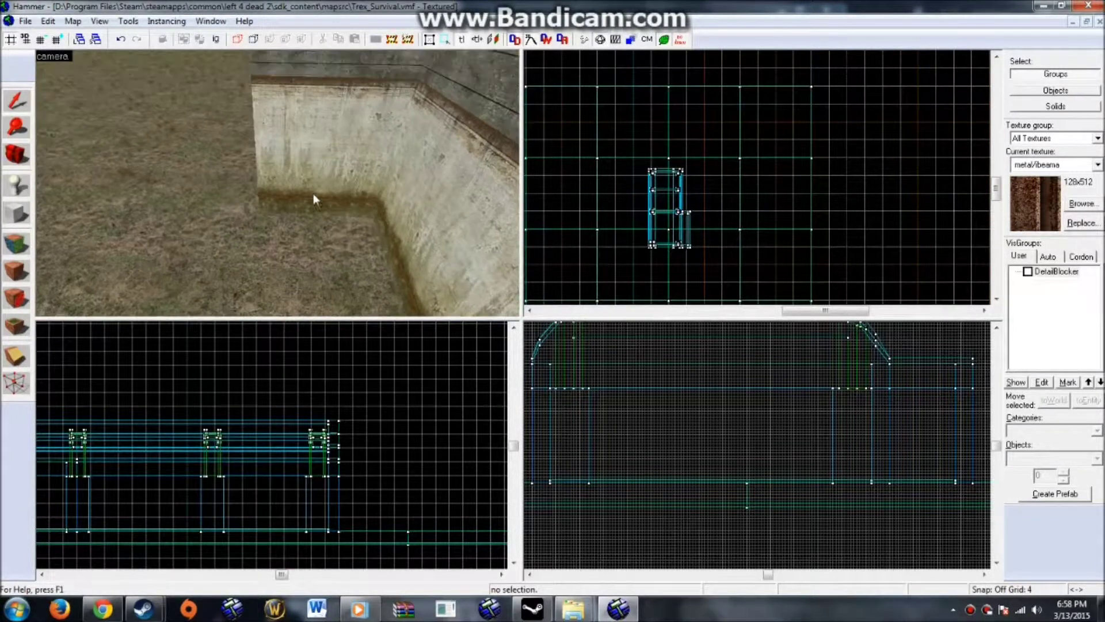
Inspect the recessed side of the building and its interior, and view the whole structure from both ends outside
click(310, 151)
click(606, 204)
key(z)
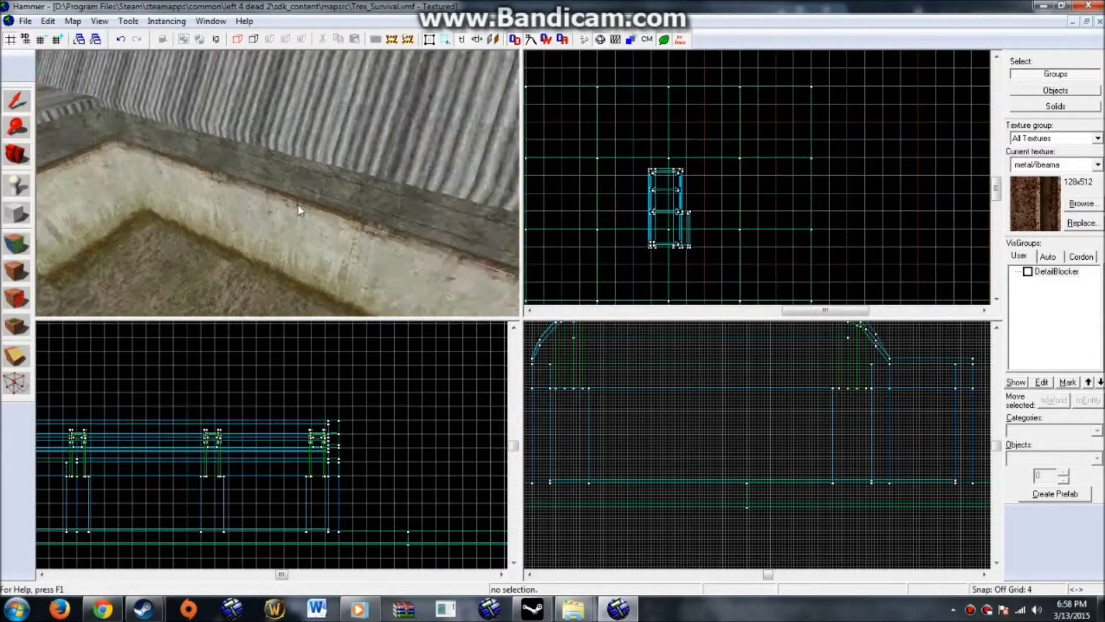
key(w)
key(s)
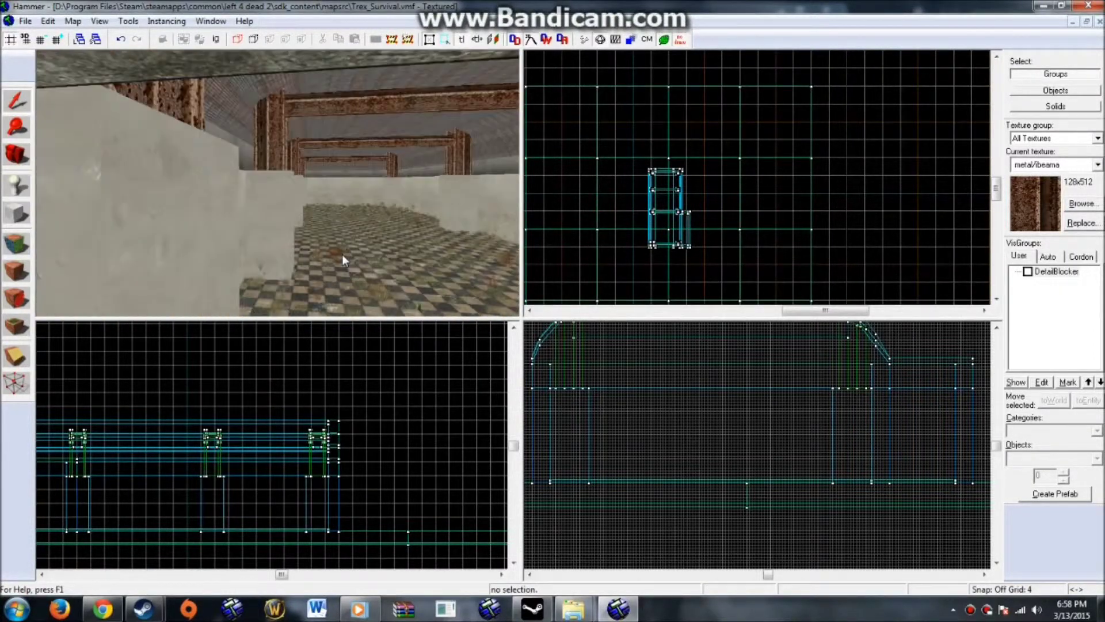
key(z)
key(w)
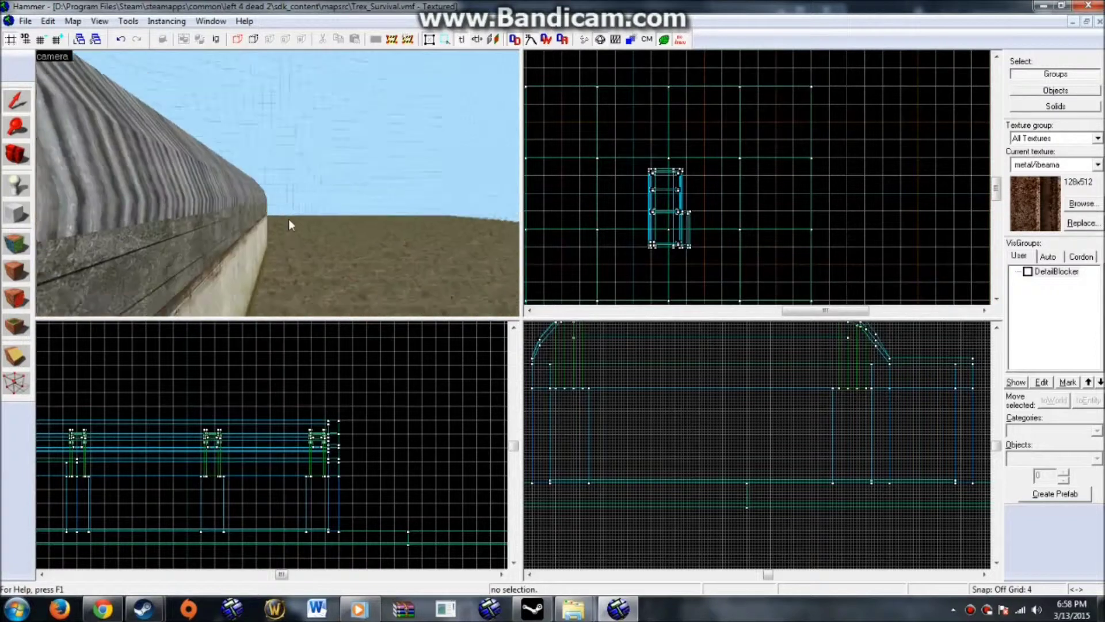
key(z)
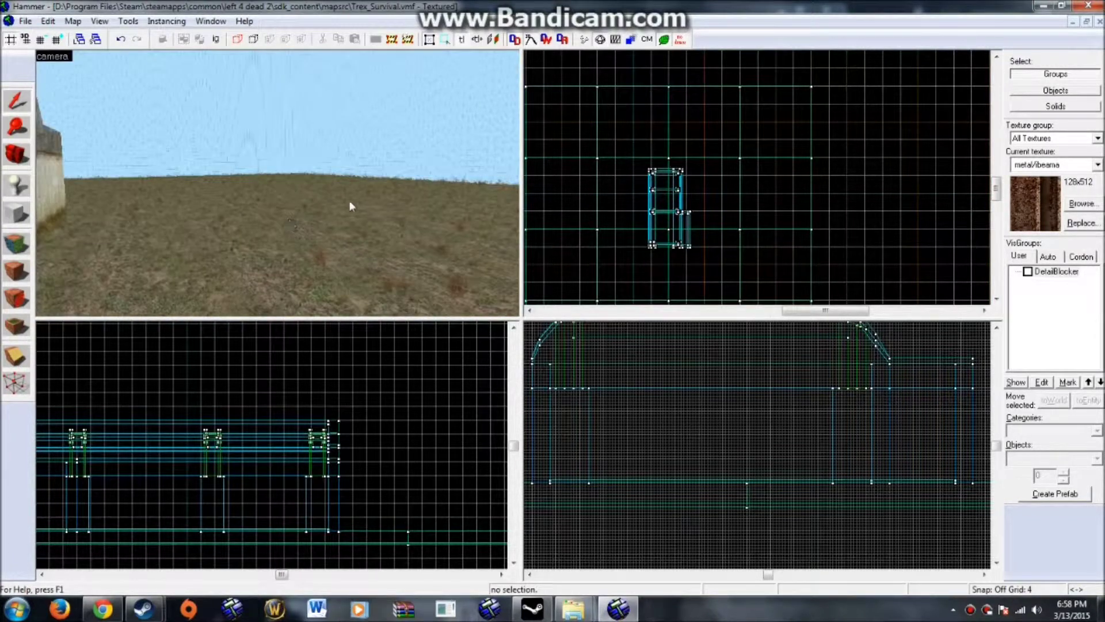
key(z)
key(s)
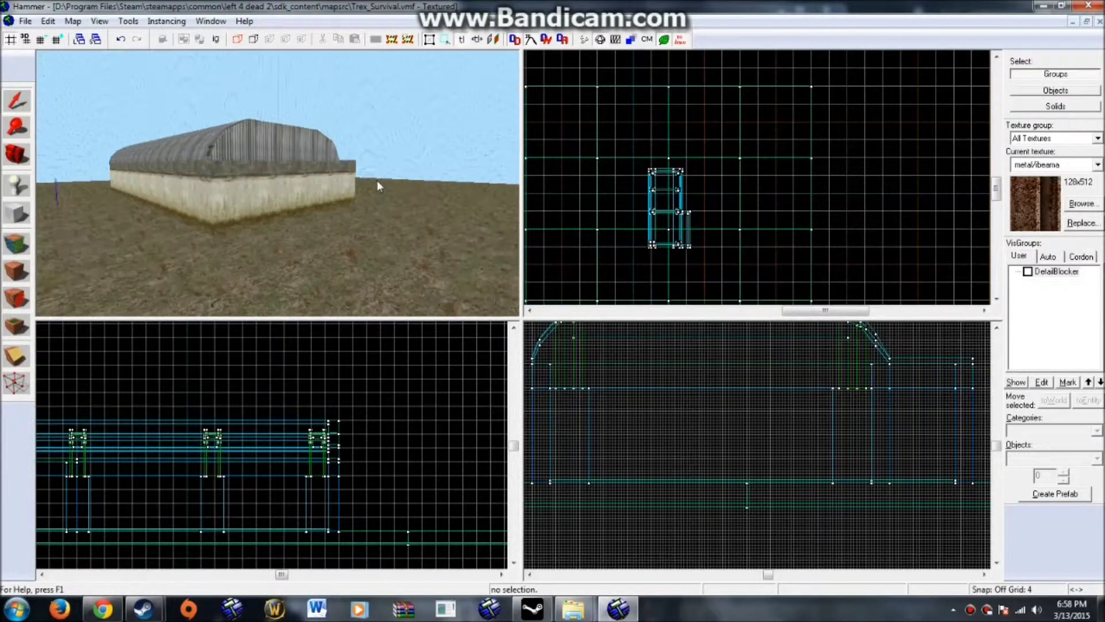
key(w)
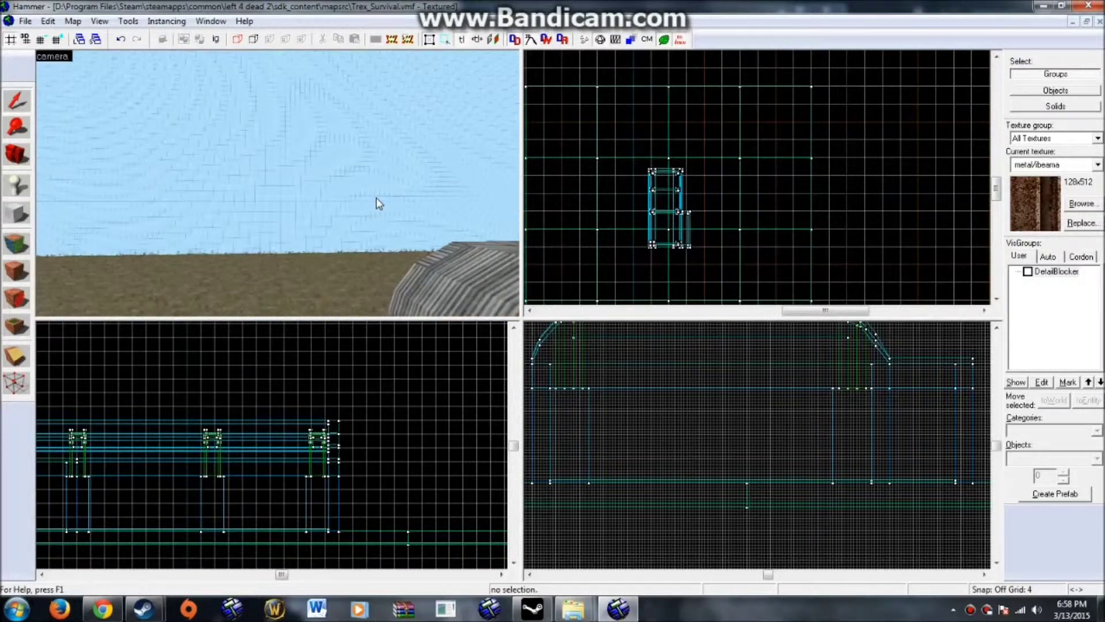
key(s)
key(w)
key(s)
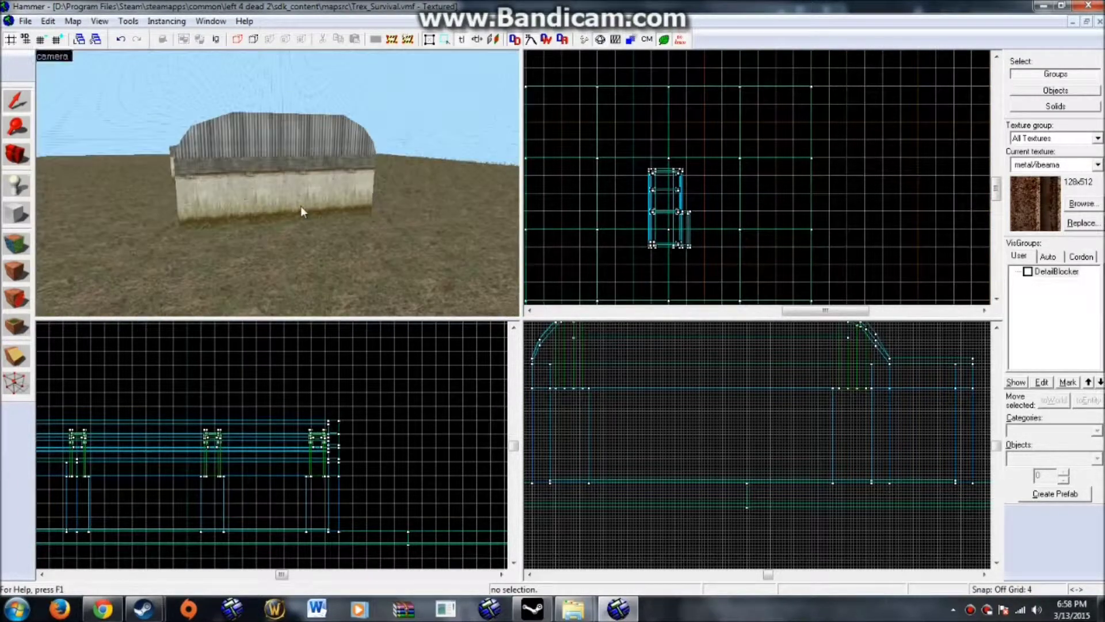
click(294, 206)
scroll(680, 209, up, 8)
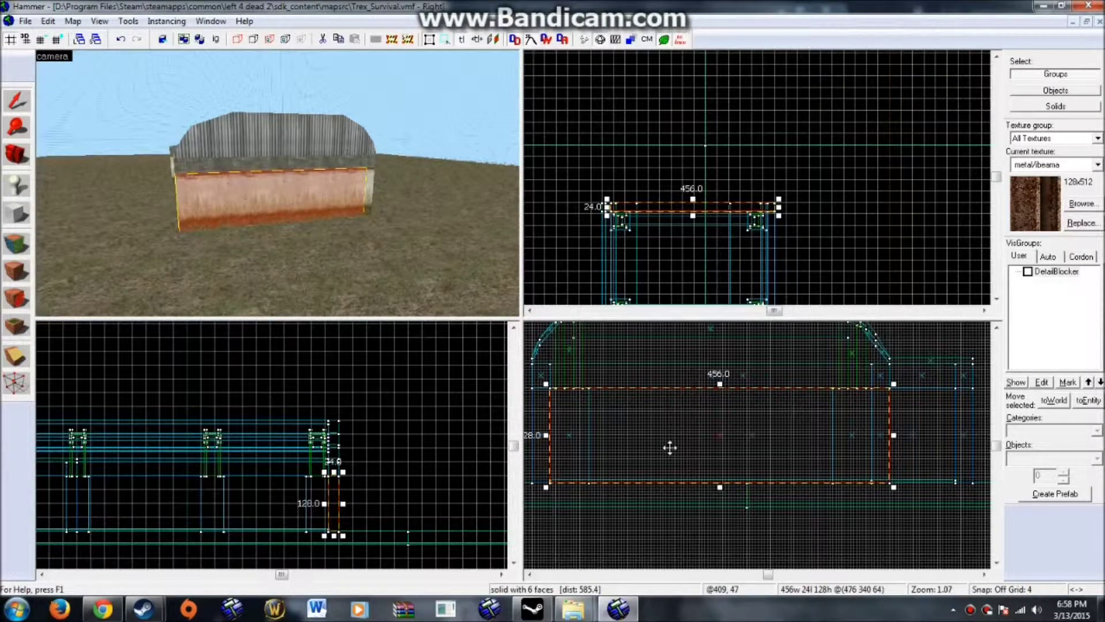
click(12, 358)
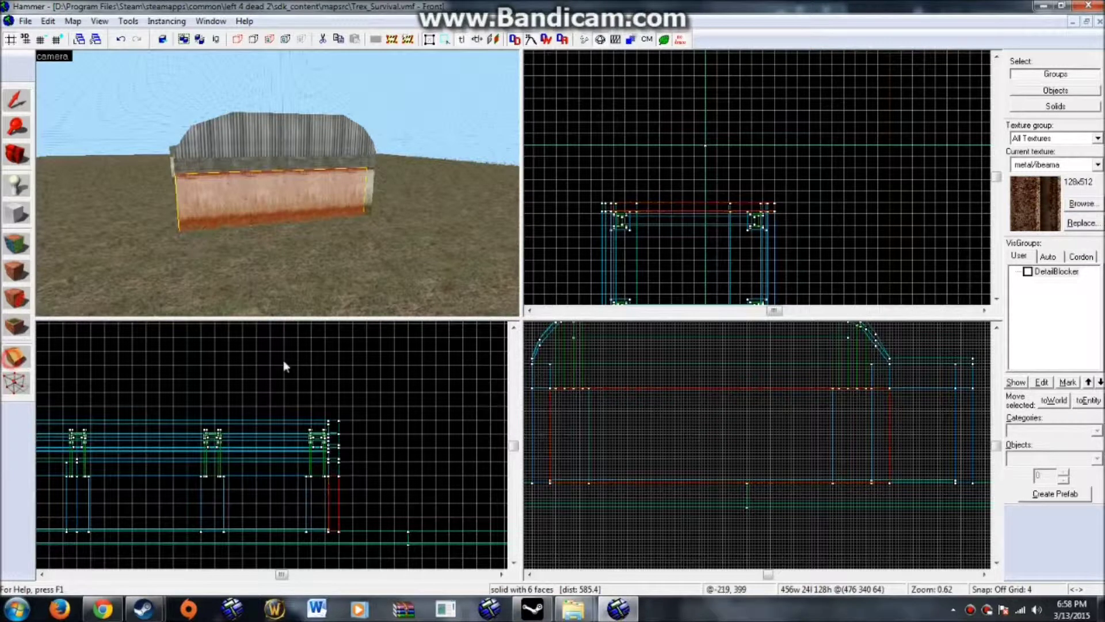
scroll(697, 392, up, 3)
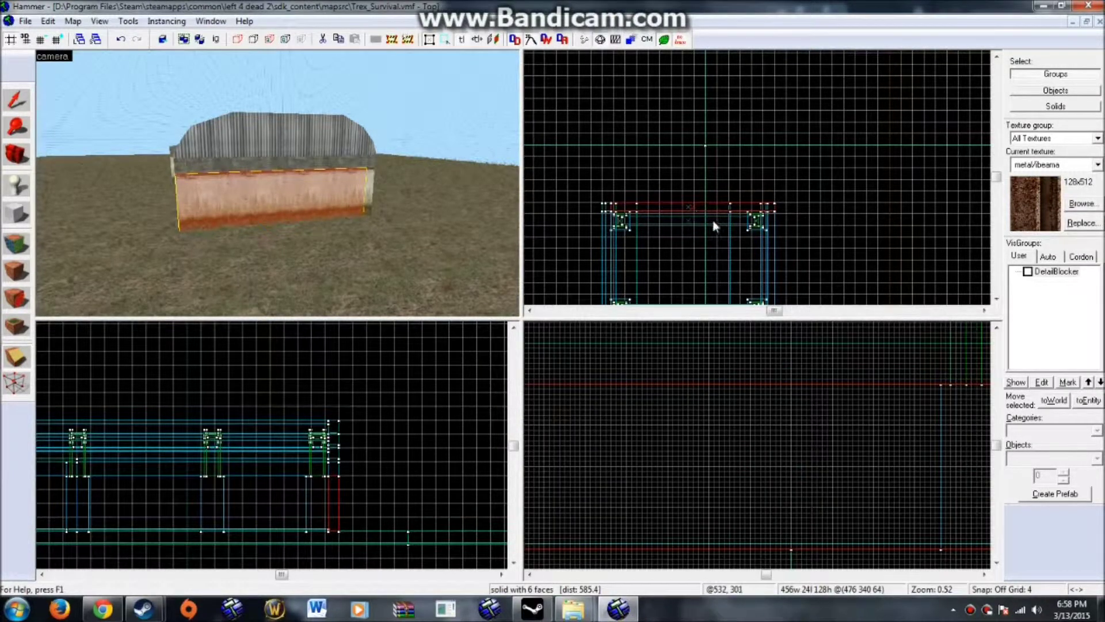
scroll(713, 219, down, 3)
click(13, 97)
Select the long exterior side wall beside the stepped corner and activate the Clipping tool for it
key(z)
key(w)
key(s)
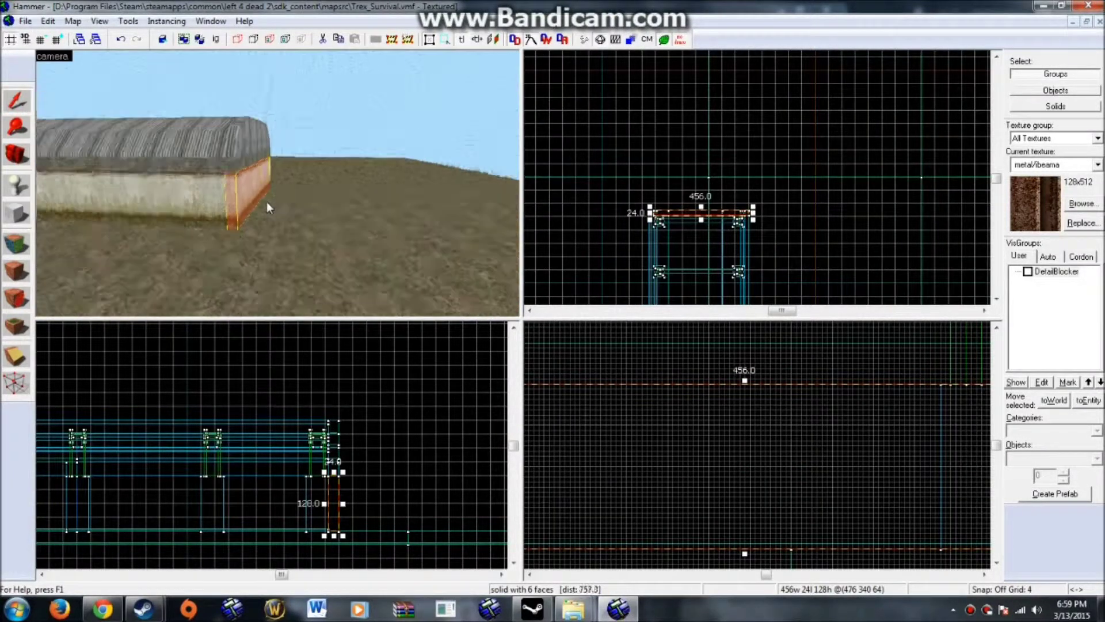
key(z)
click(272, 190)
click(12, 364)
key(Down)
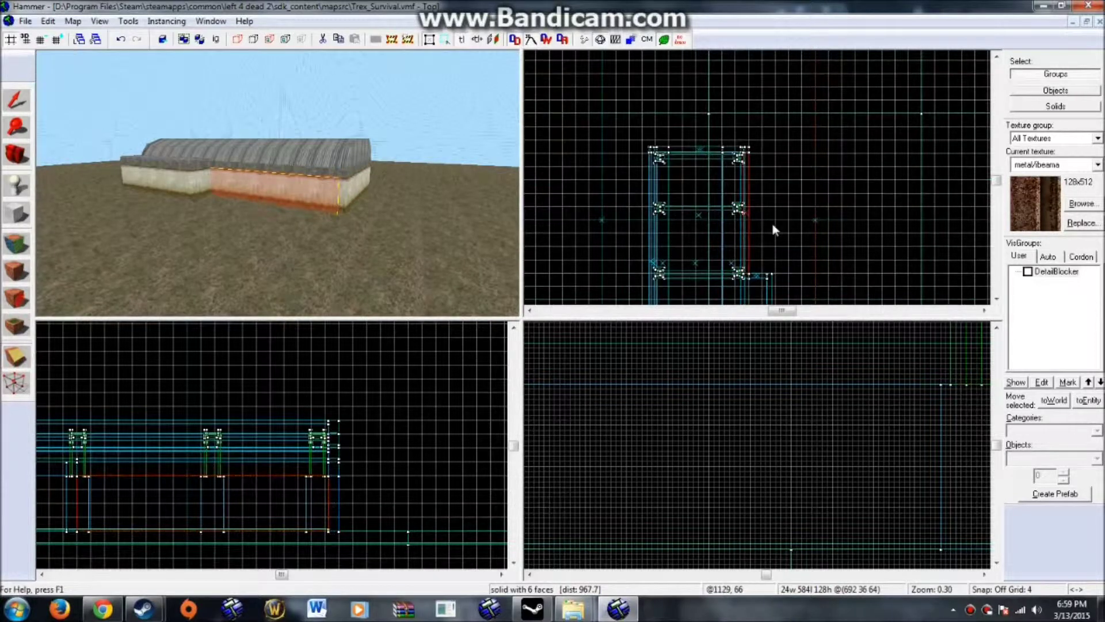
scroll(750, 220, up, 3)
scroll(749, 223, down, 4)
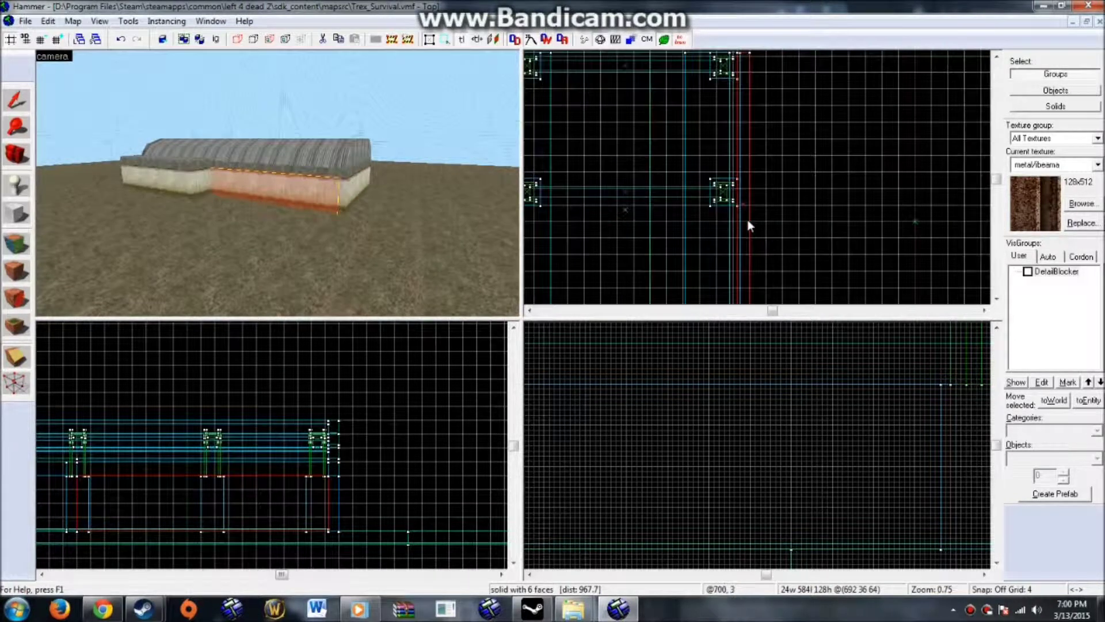
click(23, 359)
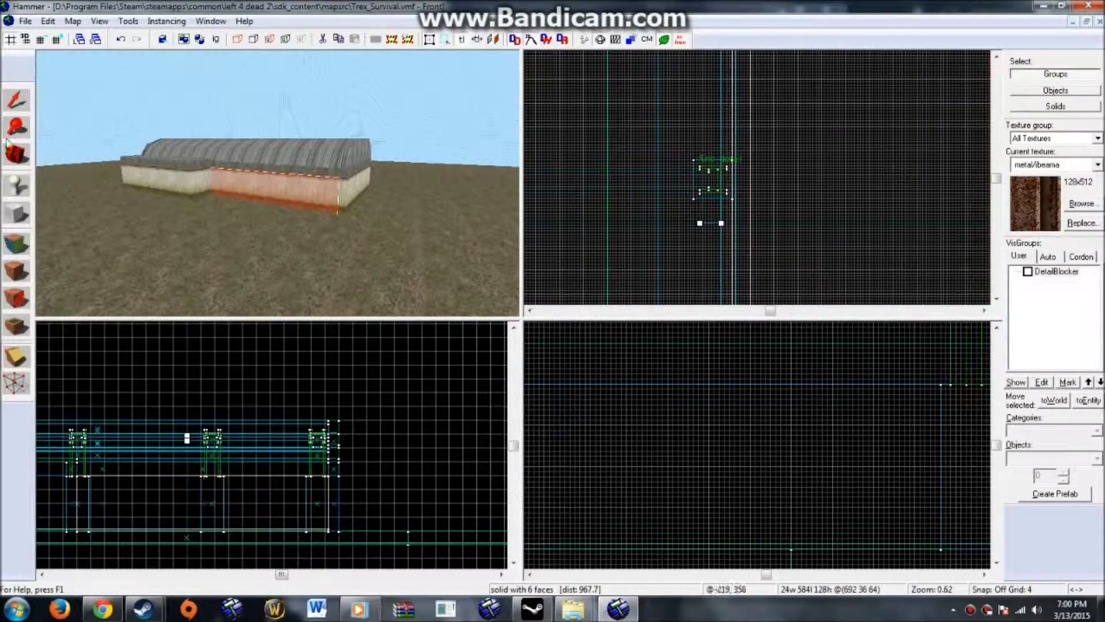
click(12, 108)
click(846, 239)
click(249, 191)
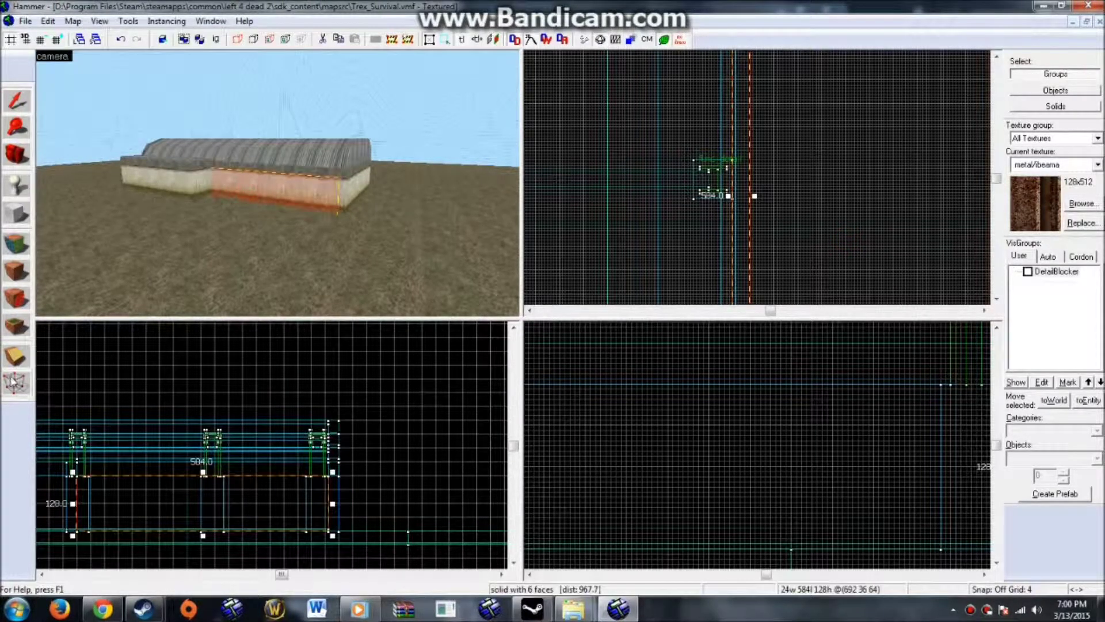
Place a prop_static entity on the ground in front of the long exterior side wall
click(18, 360)
scroll(208, 181, up, 10)
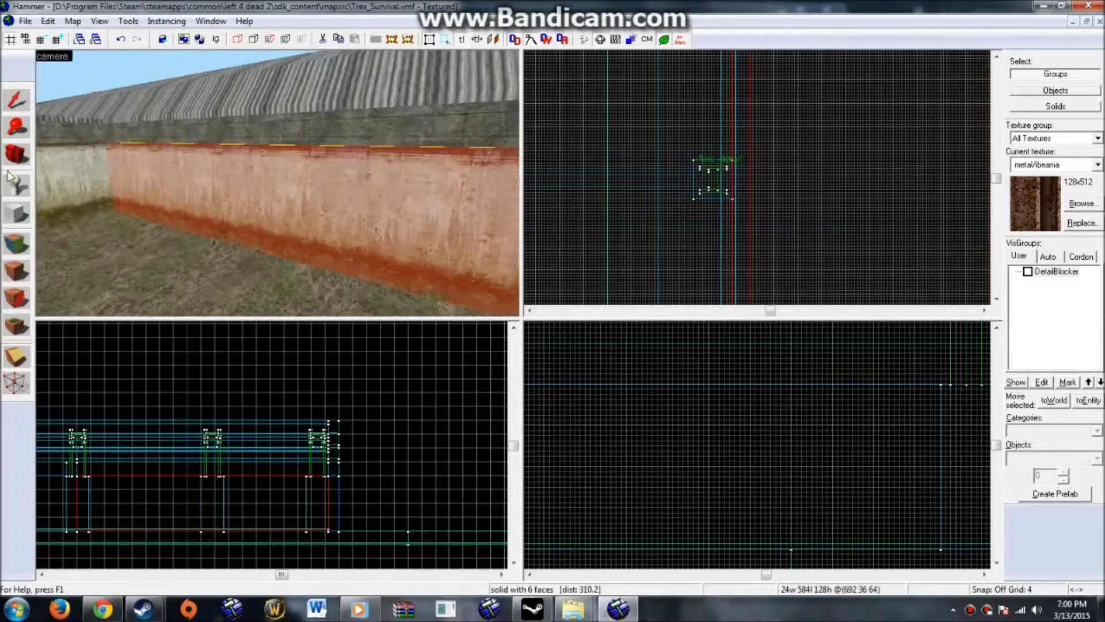
click(13, 185)
text(stat)
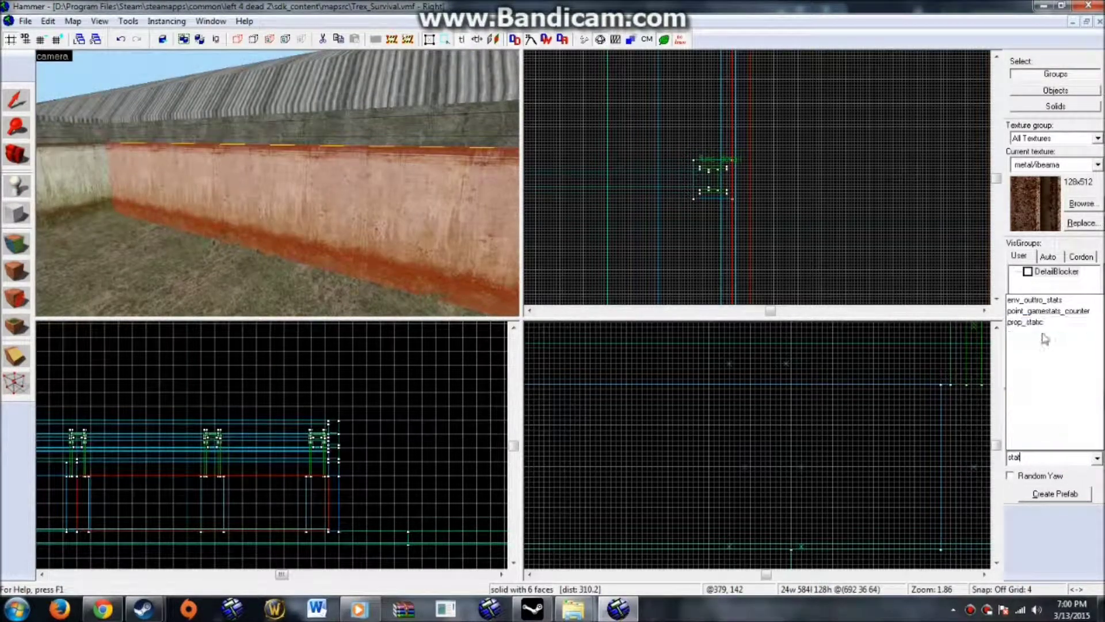
click(1039, 321)
click(301, 271)
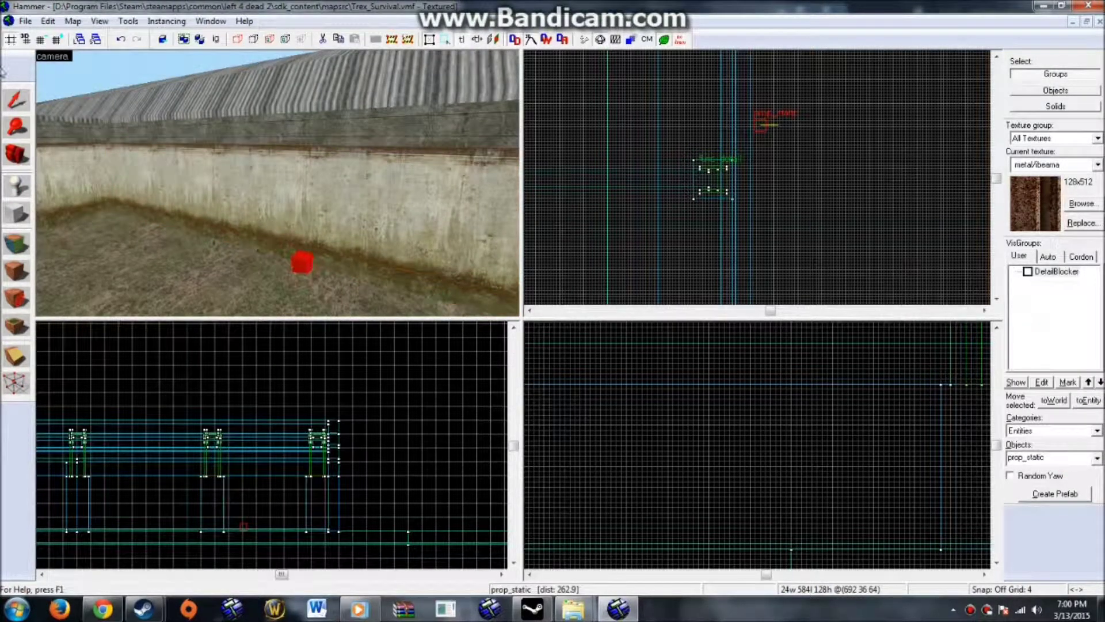
Open the new prop's properties and filter the models for its World Model by "doorframe"
key(shift+s)
double_click(301, 262)
click(365, 307)
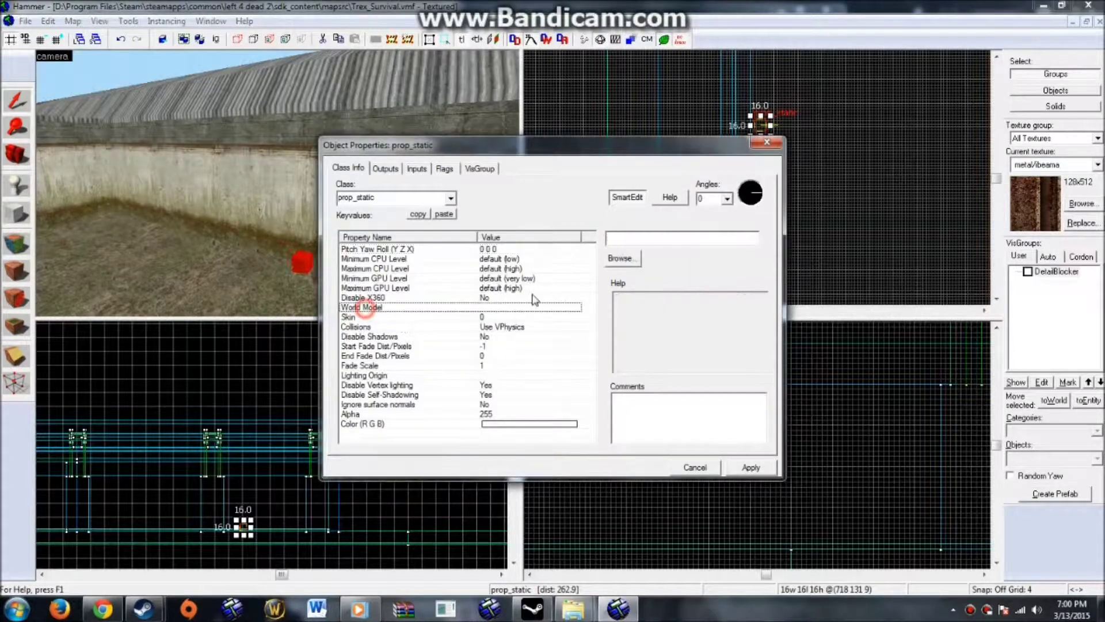
click(624, 258)
text(d)
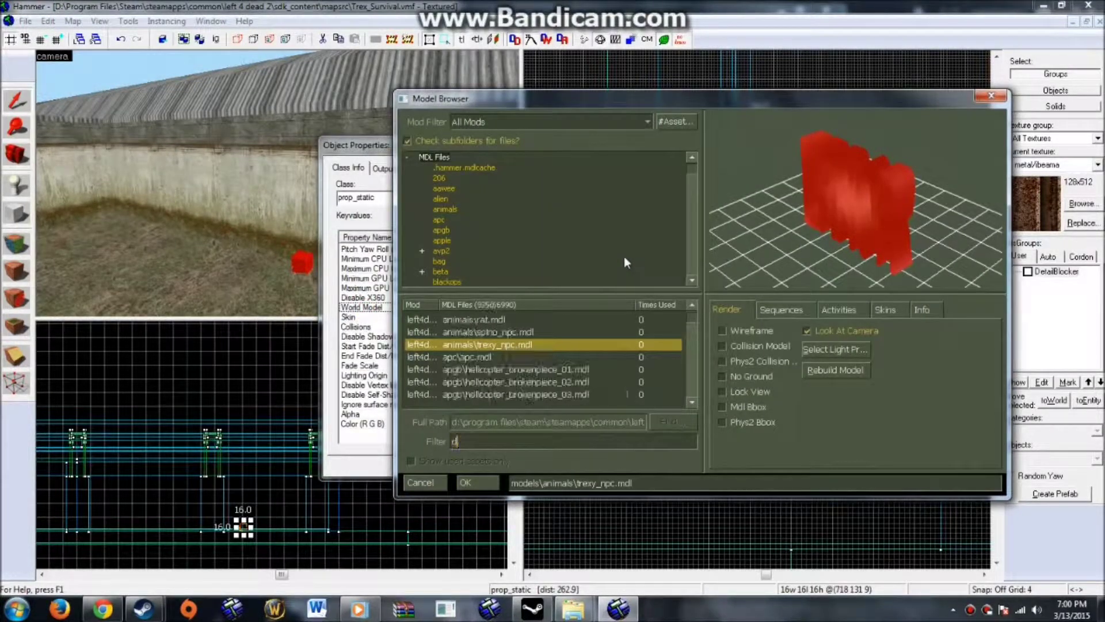
text(oorframe)
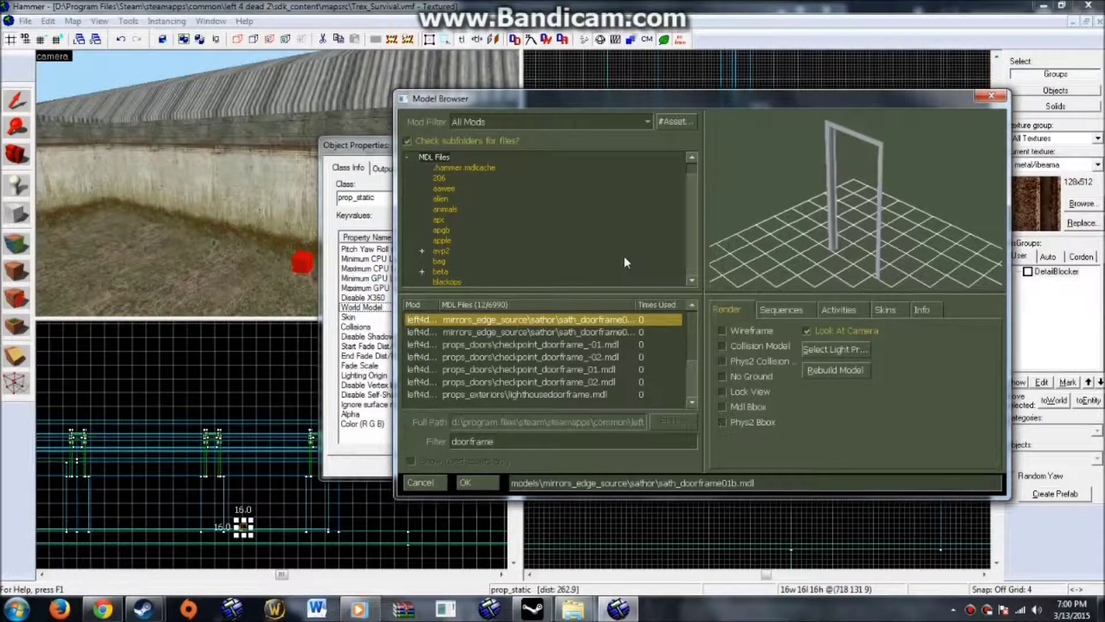
Preview several of the listed doorframe models, including sath_doorframe01a.mdl
click(563, 355)
scroll(566, 354, down, 2)
click(552, 369)
click(547, 383)
click(516, 344)
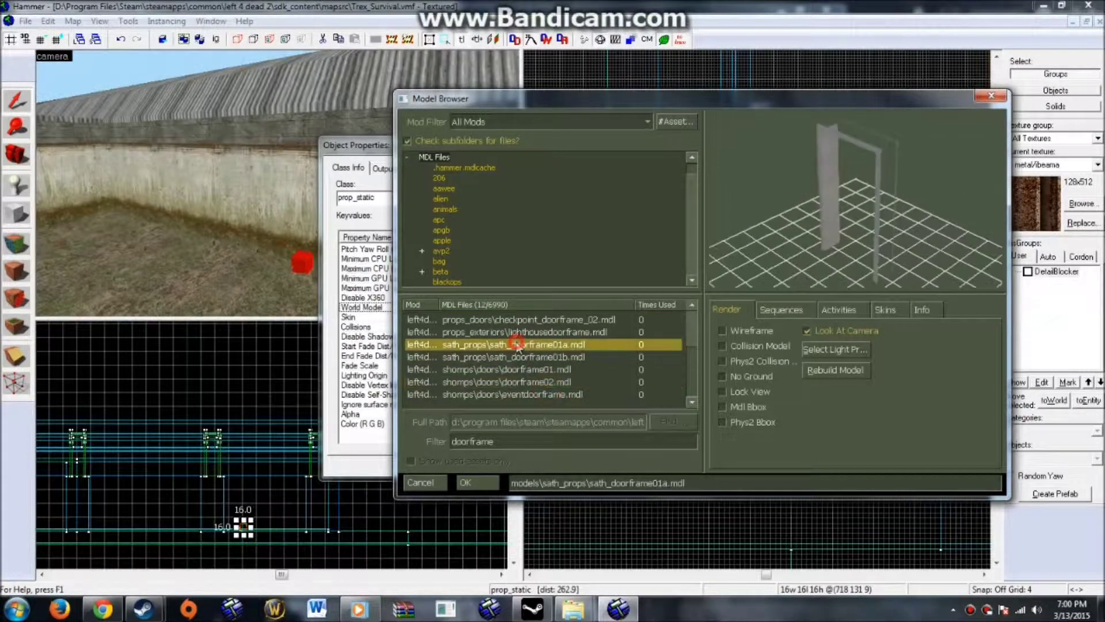
Try the model filter "door_frame" and broaden it to "frame"
click(477, 441)
text(_)
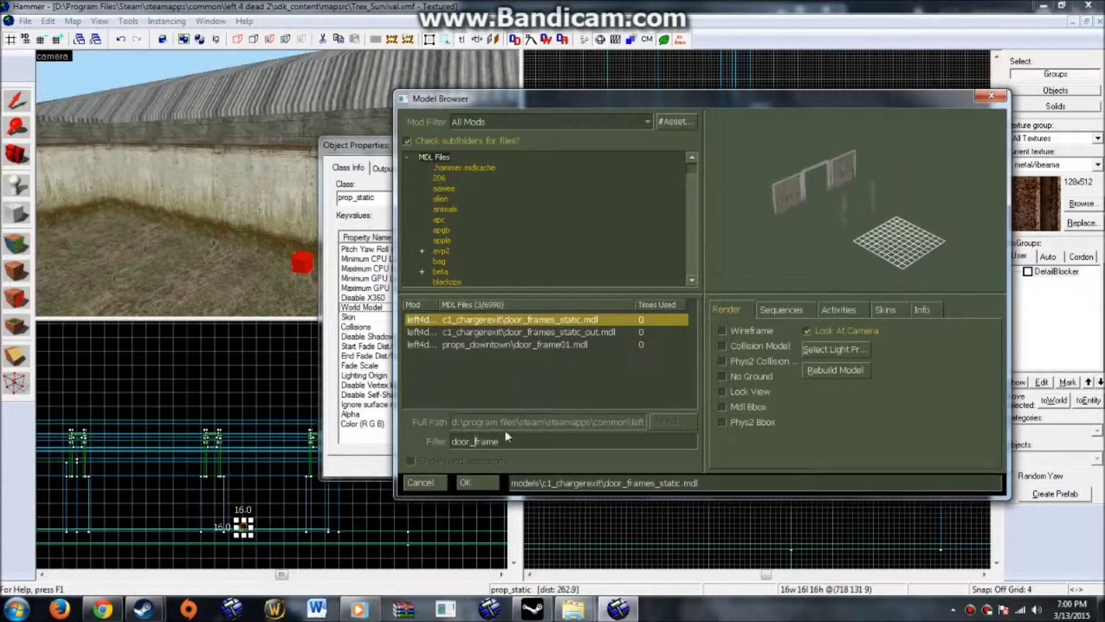
key(BackSpace)
key(BackSpace)
key(BackSpace)
key(BackSpace)
key(BackSpace)
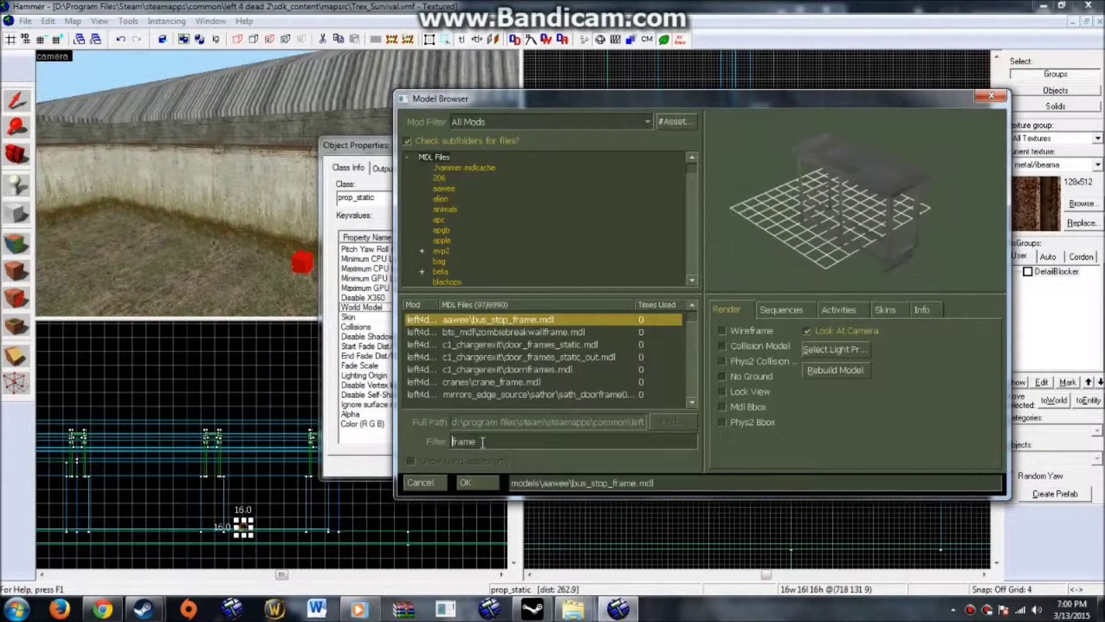
Preview the models matching "frame", including the checkpoint door frames 01 and 02 in props_doors
click(528, 357)
scroll(534, 378, down, 3)
click(534, 378)
scroll(554, 374, down, 2)
click(554, 372)
scroll(556, 364, up, 2)
click(557, 347)
scroll(558, 346, up, 1)
scroll(557, 349, up, 1)
click(556, 357)
click(558, 344)
scroll(558, 345, up, 1)
click(561, 394)
click(561, 382)
click(561, 394)
scroll(562, 394, down, 3)
click(555, 369)
click(555, 357)
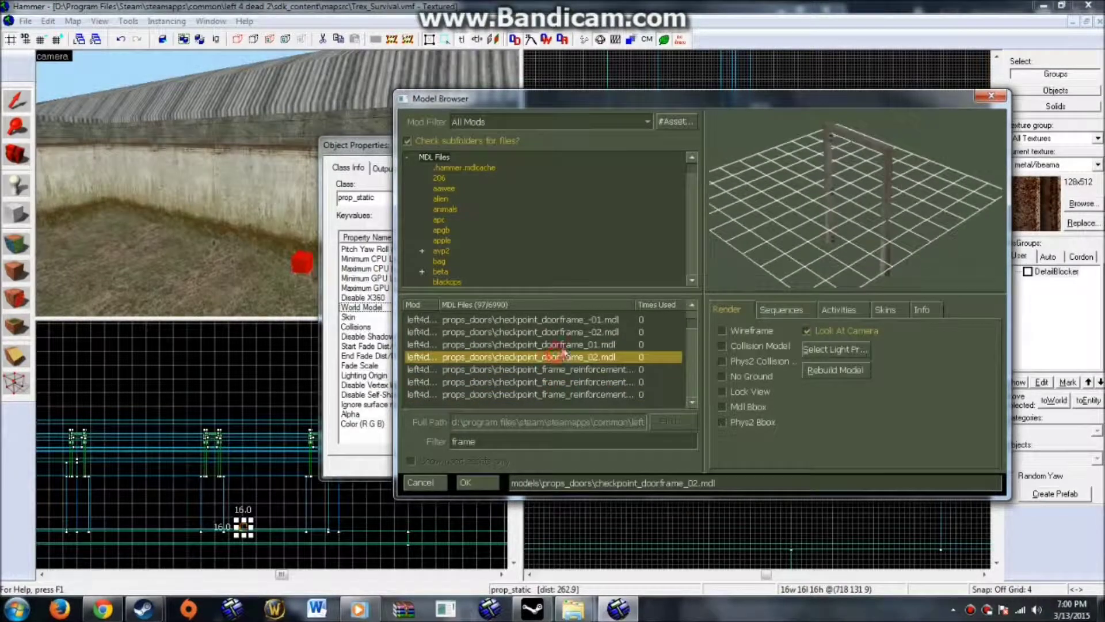
click(558, 344)
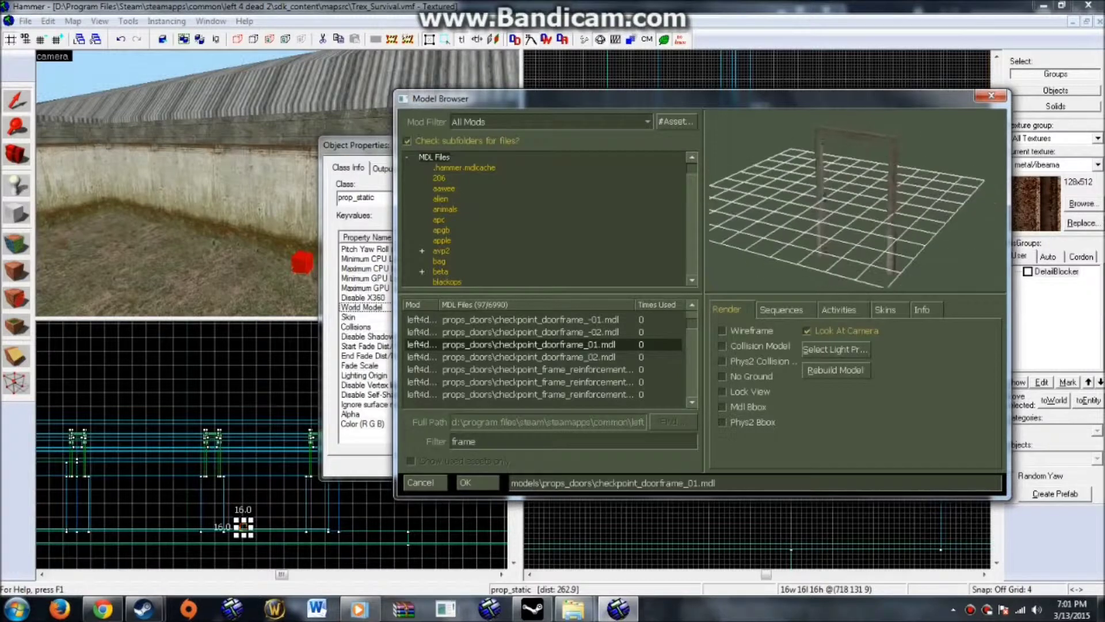
Compare the metal_door_112 frames in props_downtown and apply metal_door_112_16_frame.mdl as the prop's World Model
scroll(524, 357, down, 2)
scroll(523, 377, down, 1)
click(523, 374)
click(530, 346)
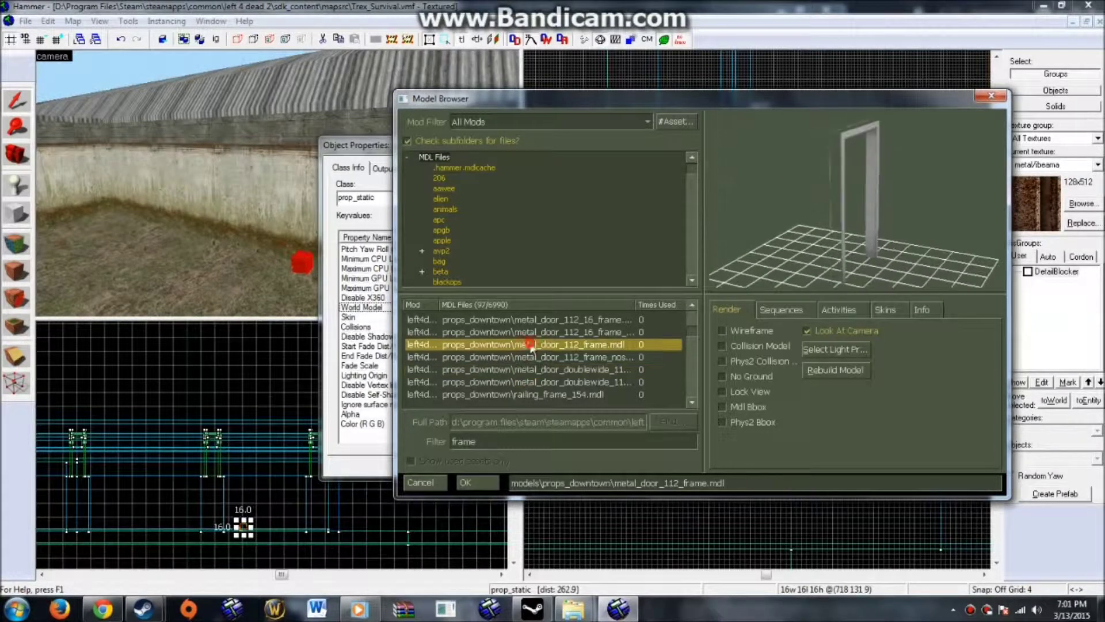
click(572, 322)
scroll(572, 333, up, 1)
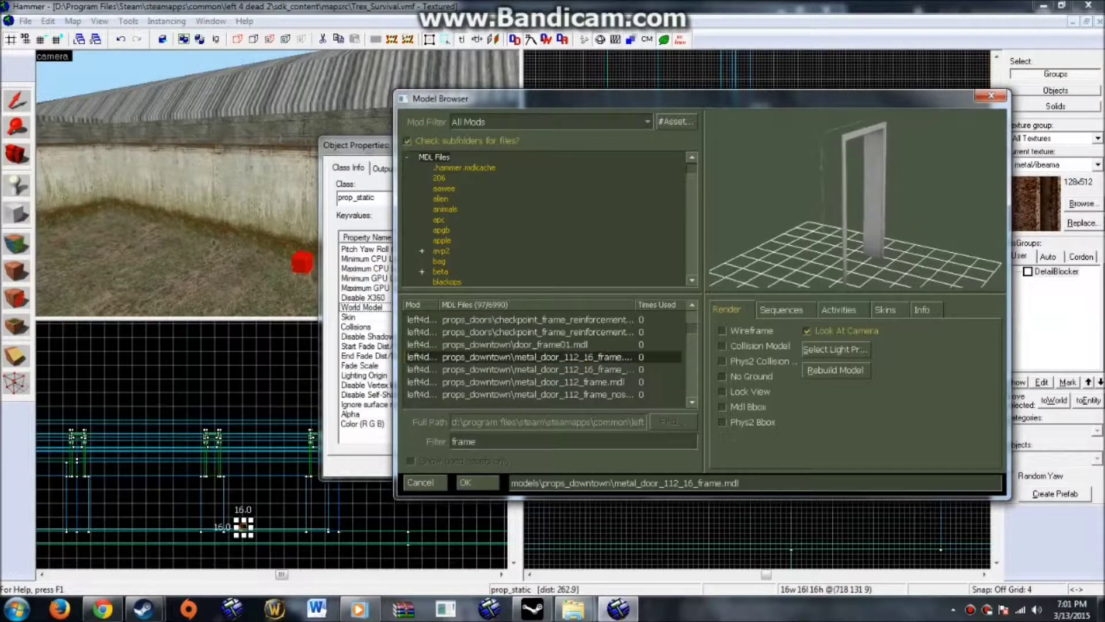
click(608, 371)
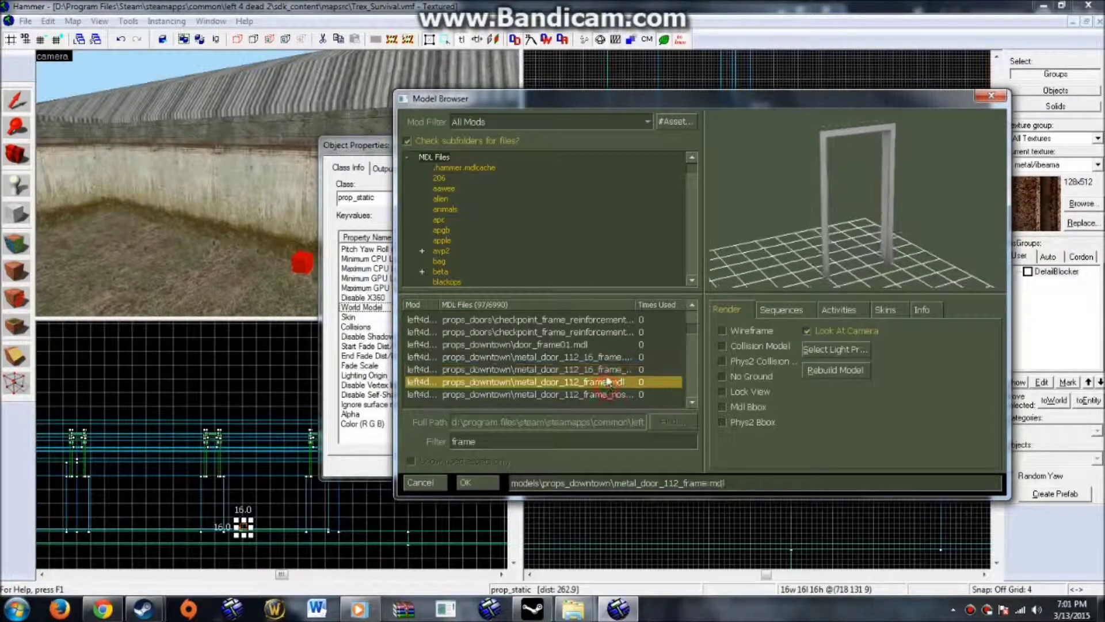
click(610, 358)
click(603, 370)
click(606, 355)
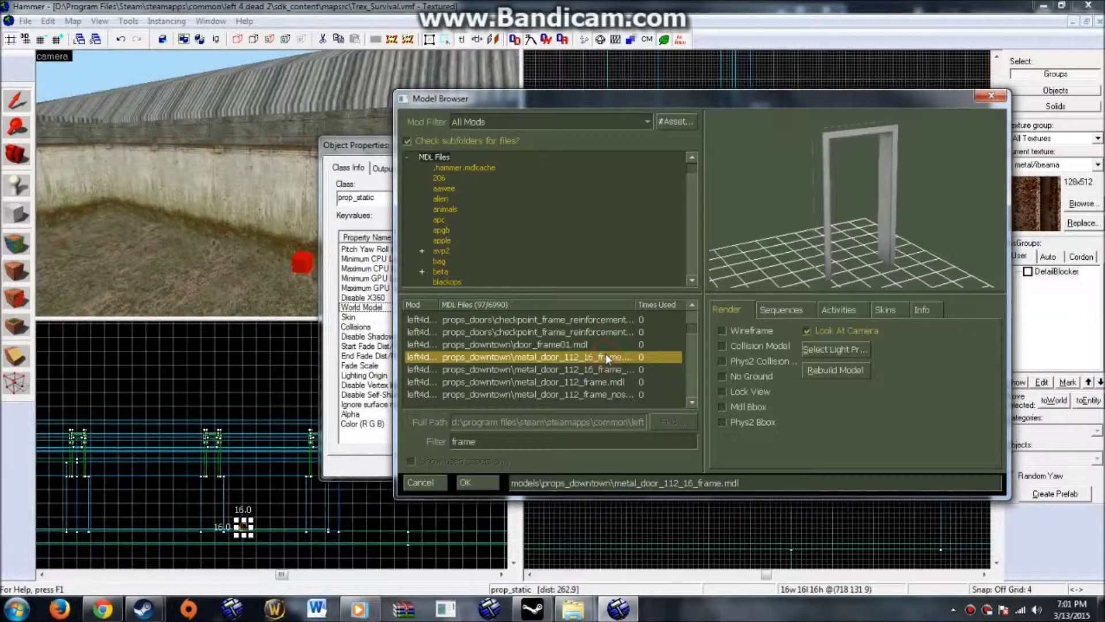
double_click(599, 355)
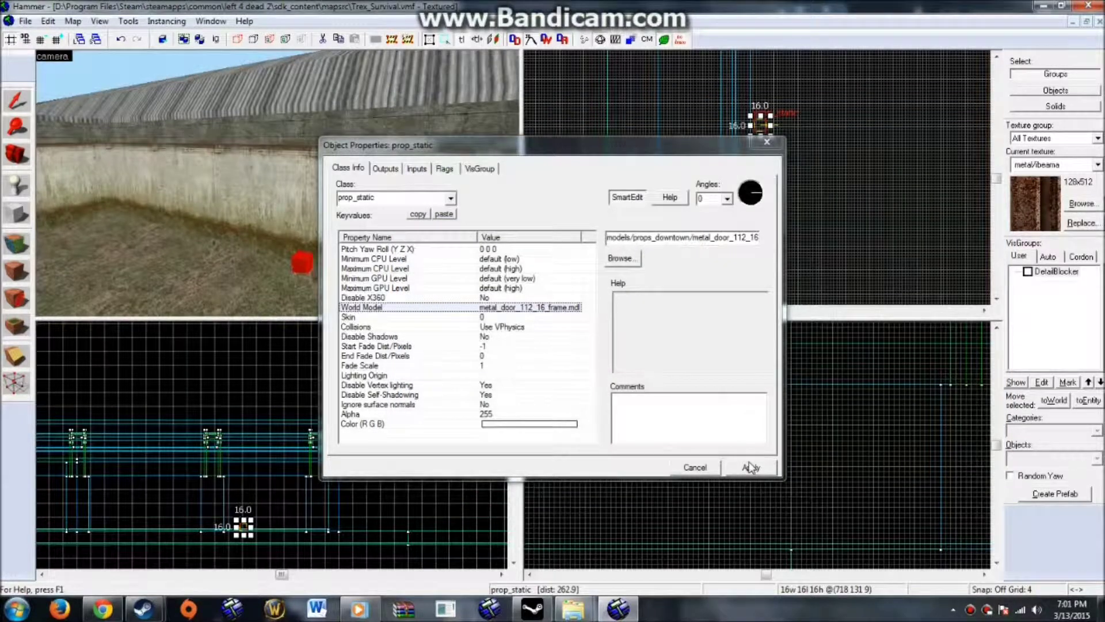
click(750, 466)
click(767, 142)
Move the door frame into the thickness of the exterior side wall and lower its base to the floor line
scroll(762, 80, up, 5)
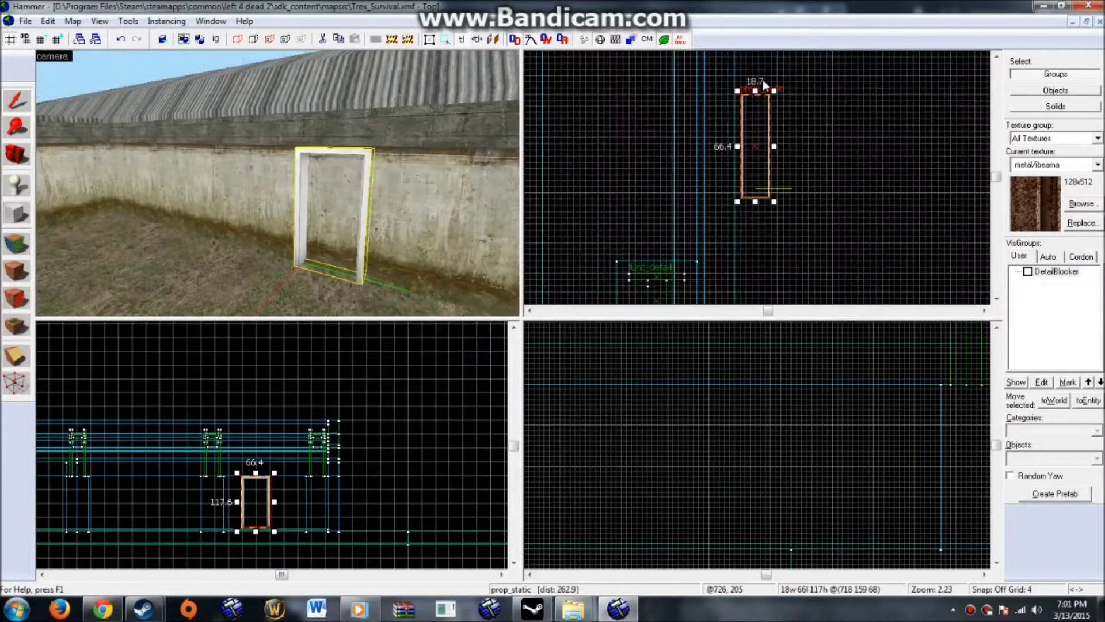
drag(757, 106, 693, 148)
scroll(235, 534, up, 7)
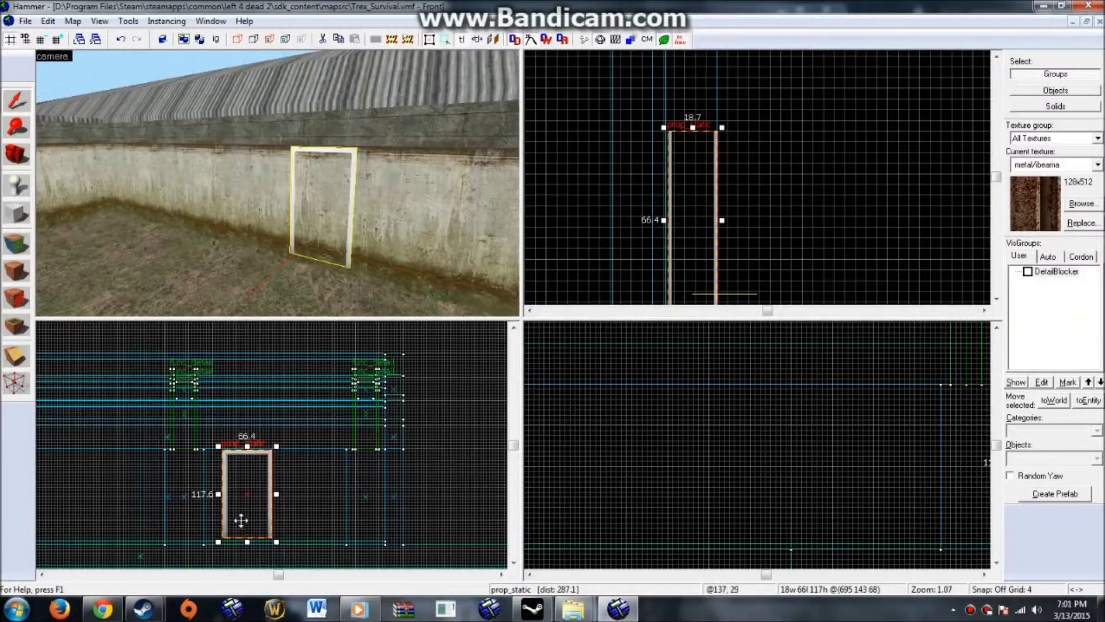
scroll(243, 501, up, 3)
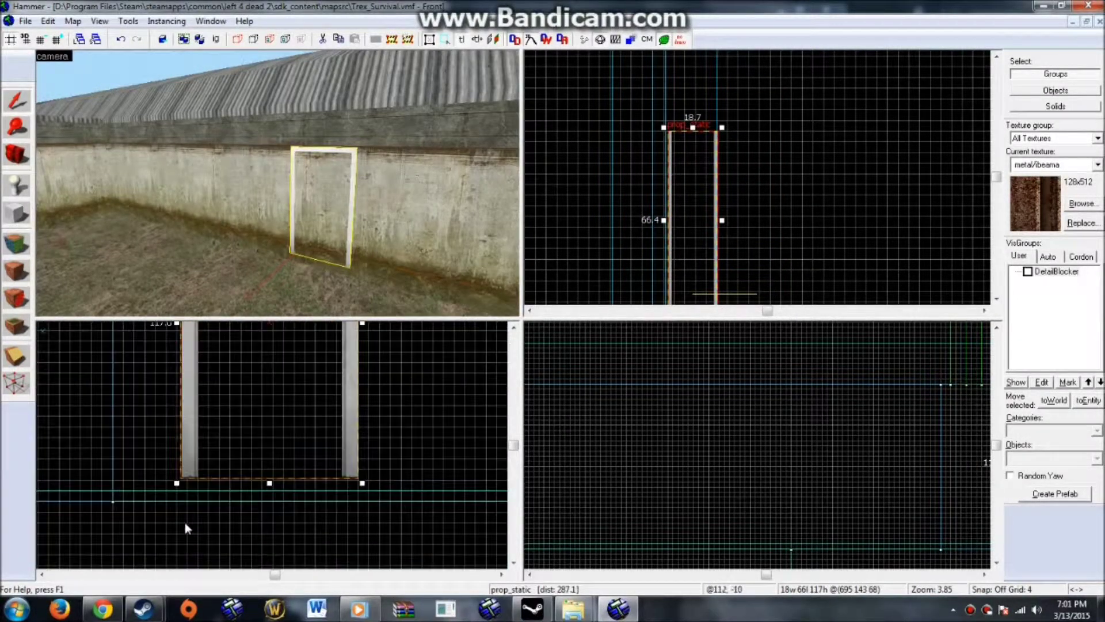
scroll(187, 455, up, 3)
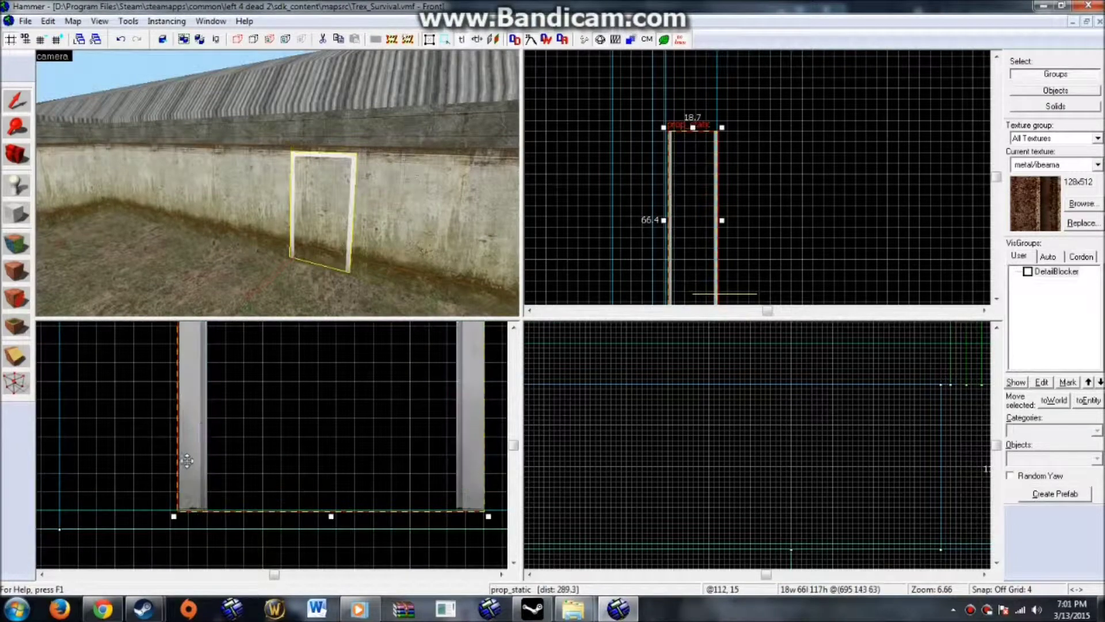
Nudge the door frame 1 unit outward so that it protrudes slightly from the wall's outer face
key(z)
key(w)
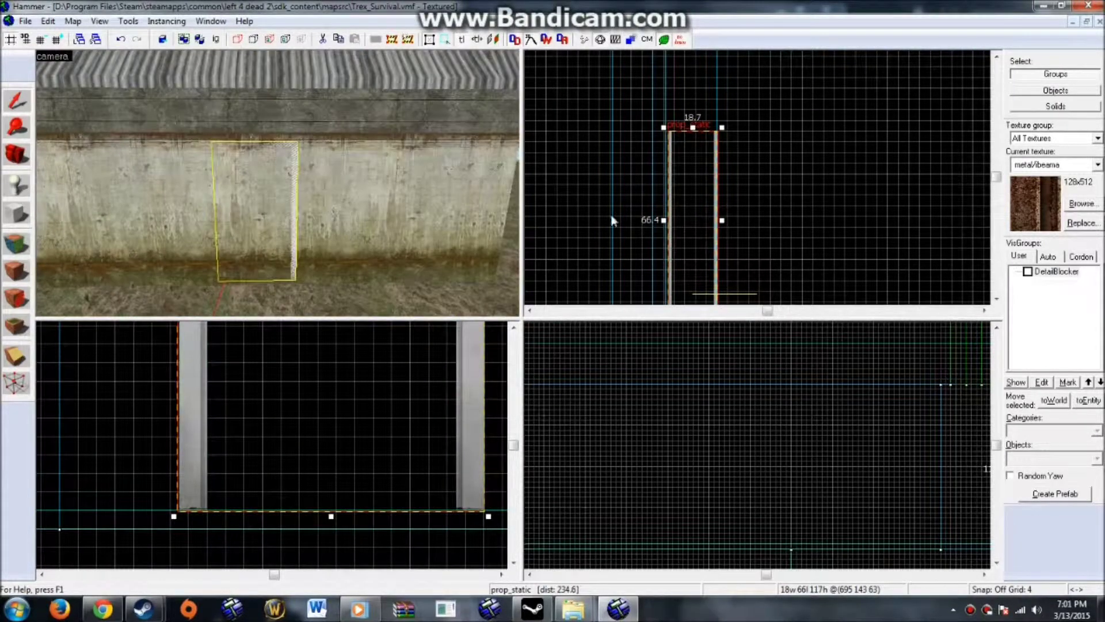
scroll(797, 206, down, 6)
scroll(777, 138, up, 4)
scroll(351, 176, down, 3)
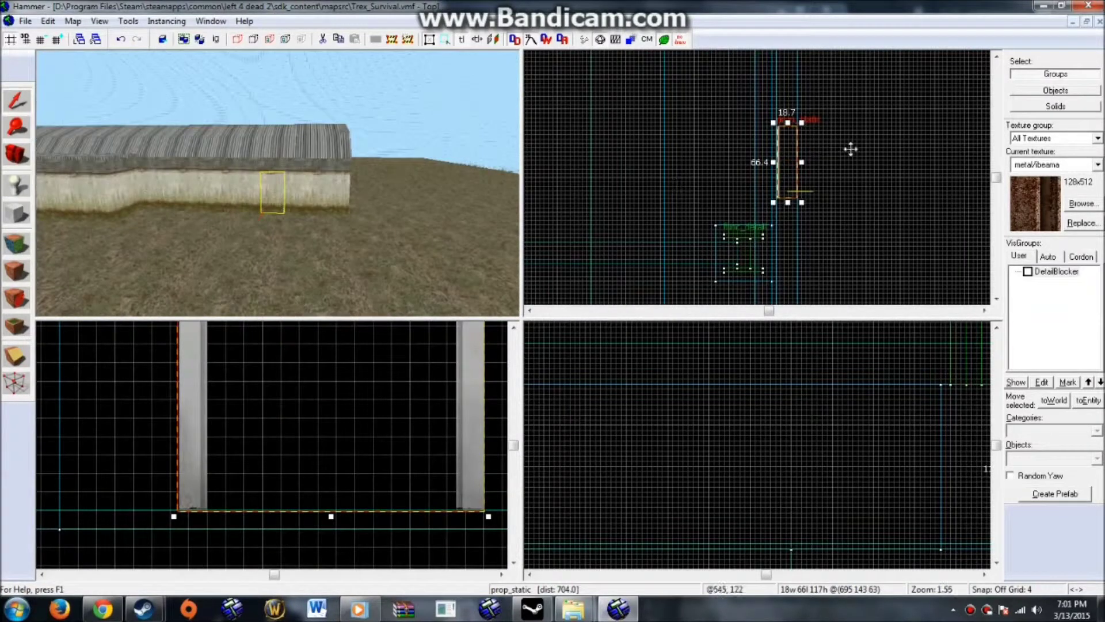
scroll(851, 149, up, 6)
drag(795, 144, 792, 144)
scroll(224, 184, up, 5)
scroll(226, 187, down, 5)
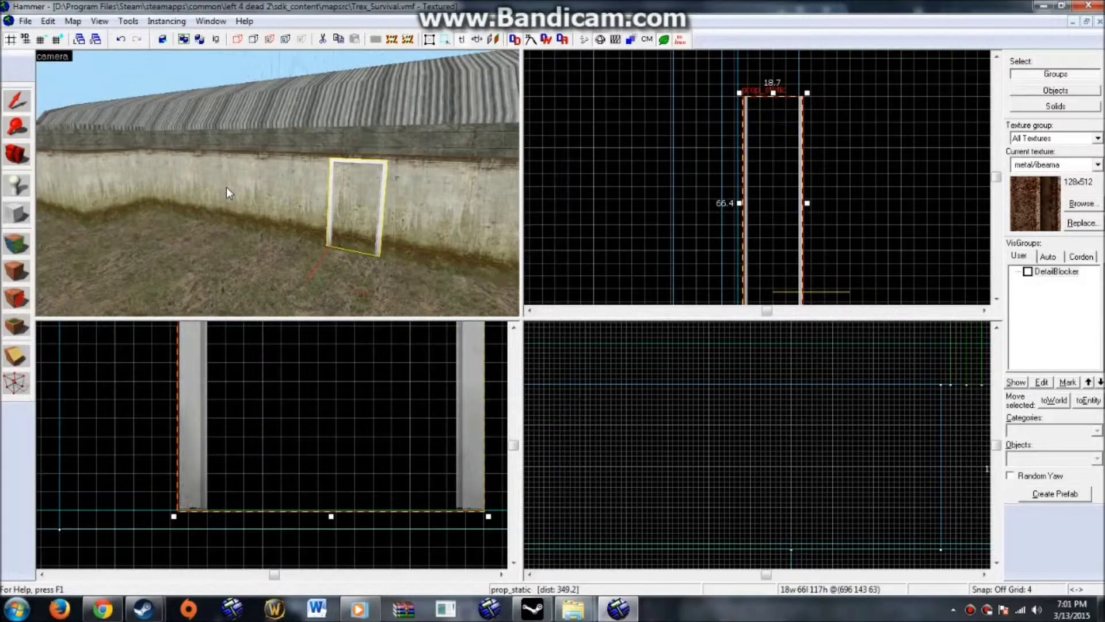
Inspect the door frame's position on the wall from outside and the building's interior floor and walls behind it
key(Right)
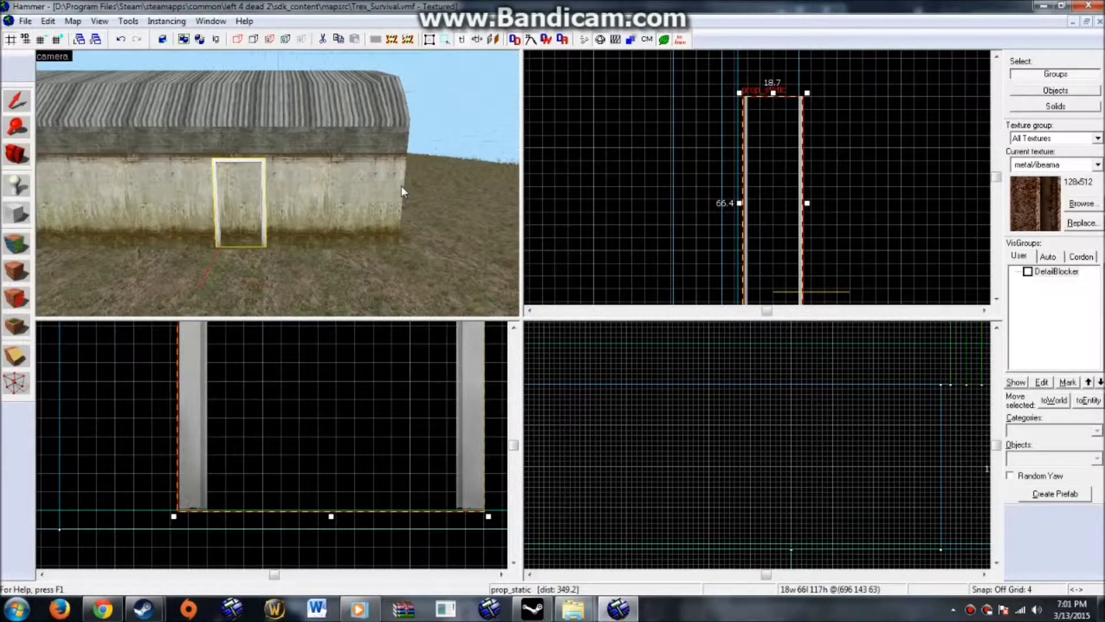
scroll(288, 181, up, 6)
key(Left)
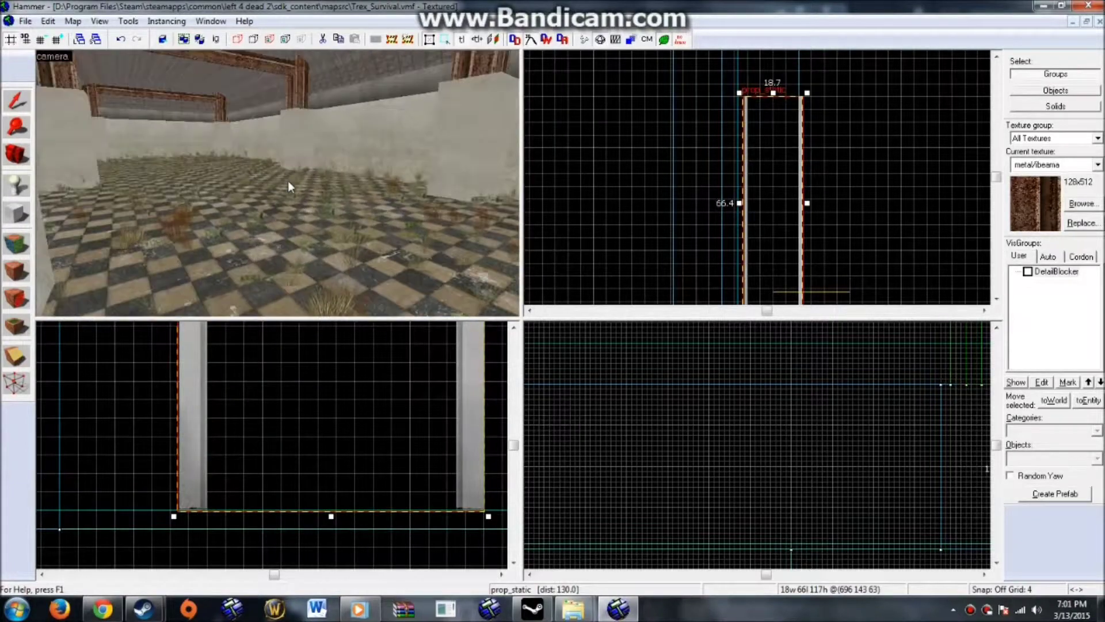
scroll(288, 179, up, 6)
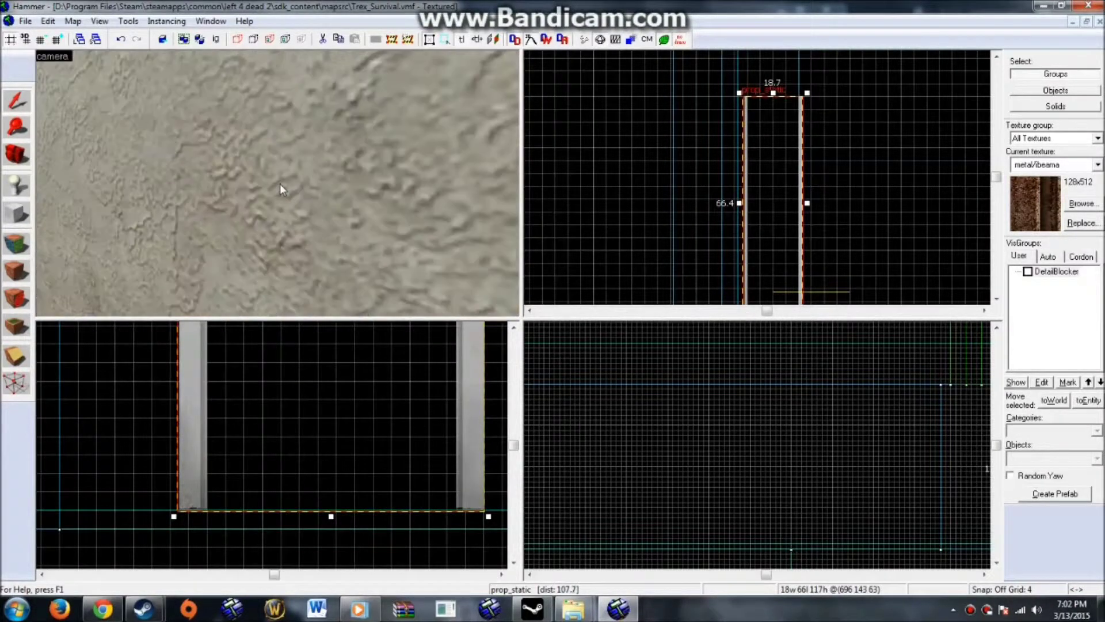
scroll(280, 184, down, 8)
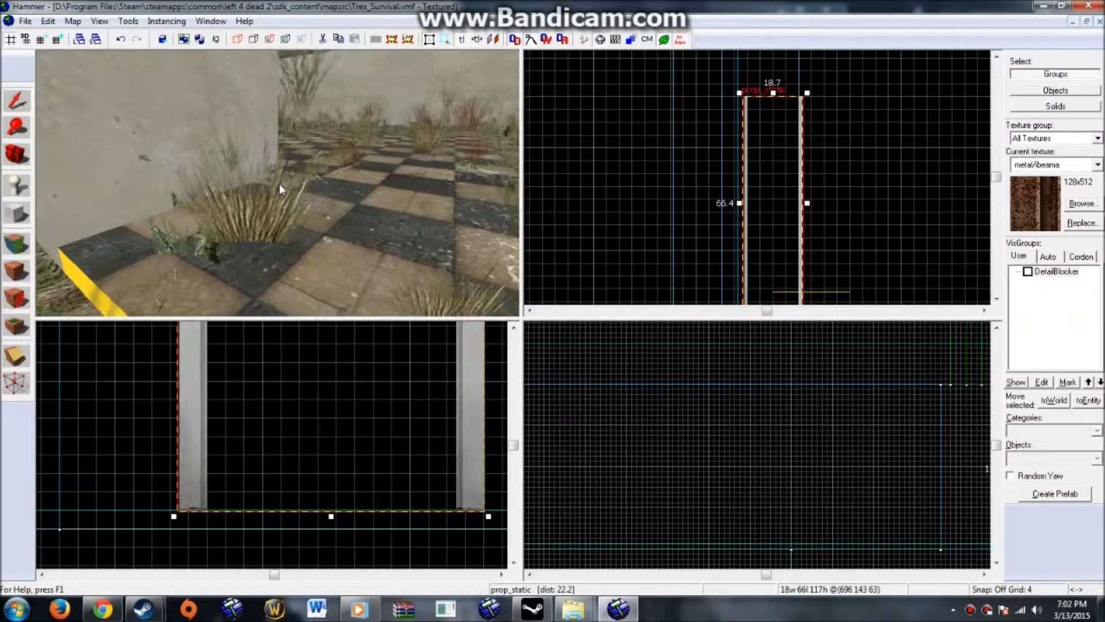
key(w)
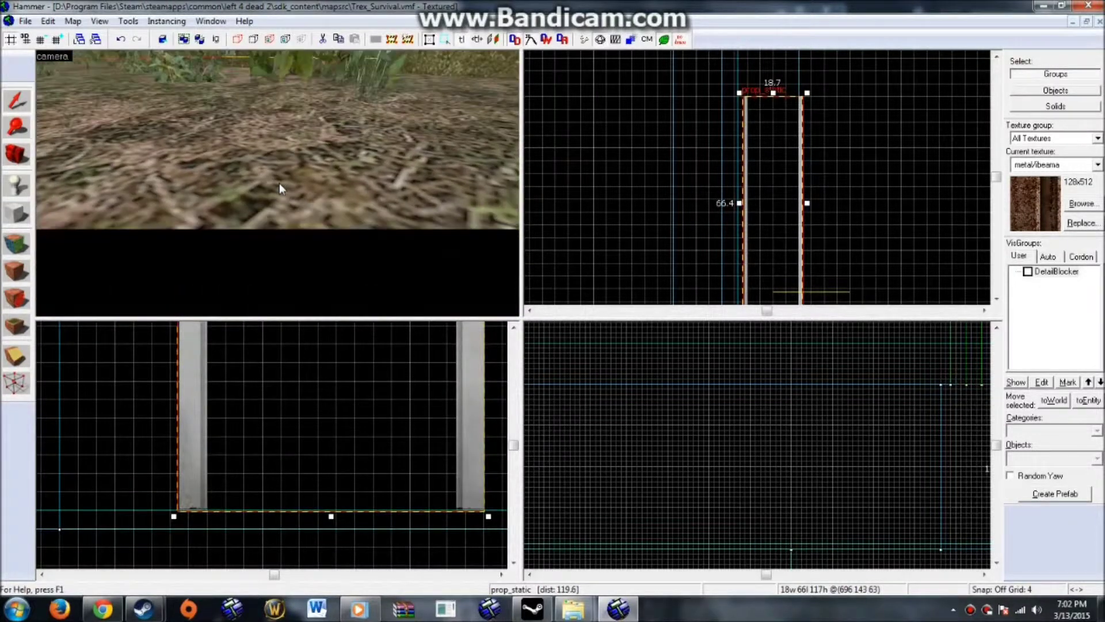
key(s)
key(z)
key(Up)
Clear the selection and filter the available face textures by "concrete"
click(658, 211)
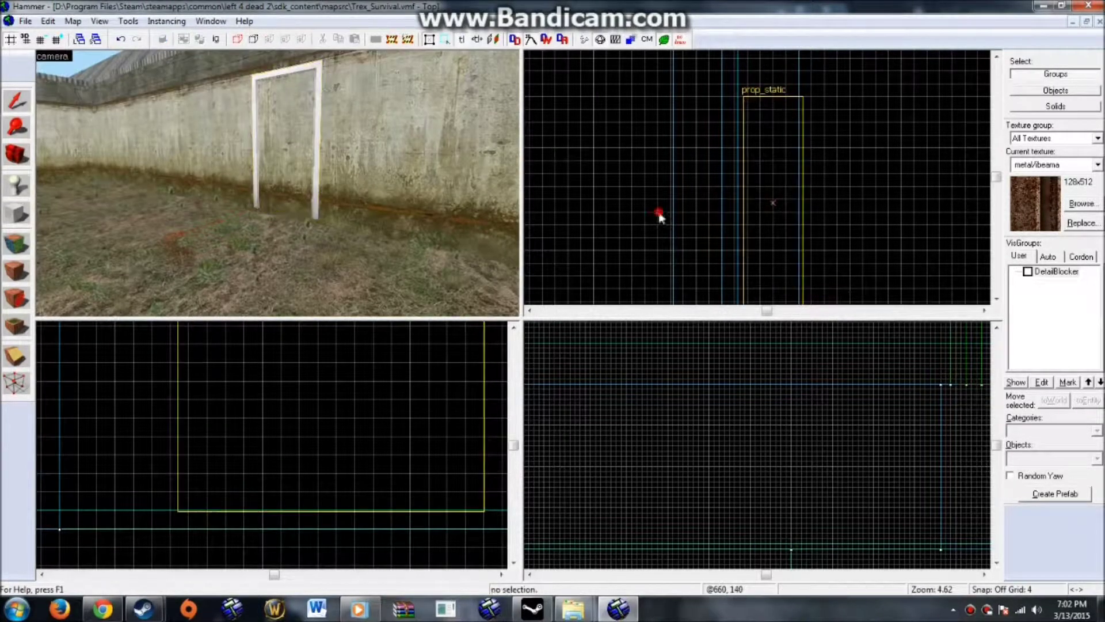
click(361, 229)
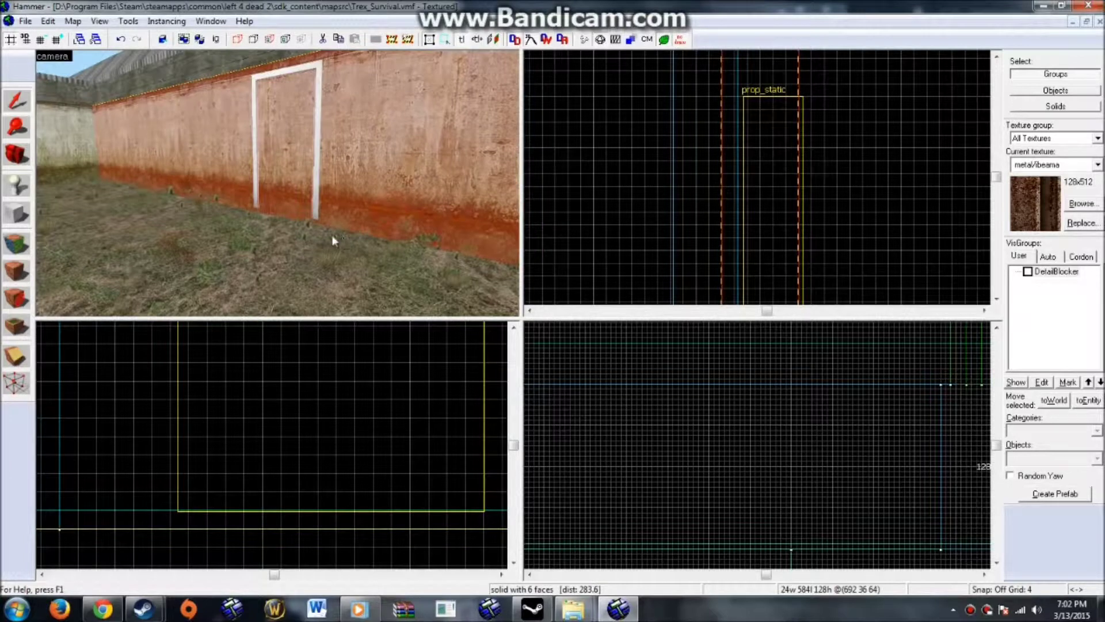
click(574, 216)
click(16, 244)
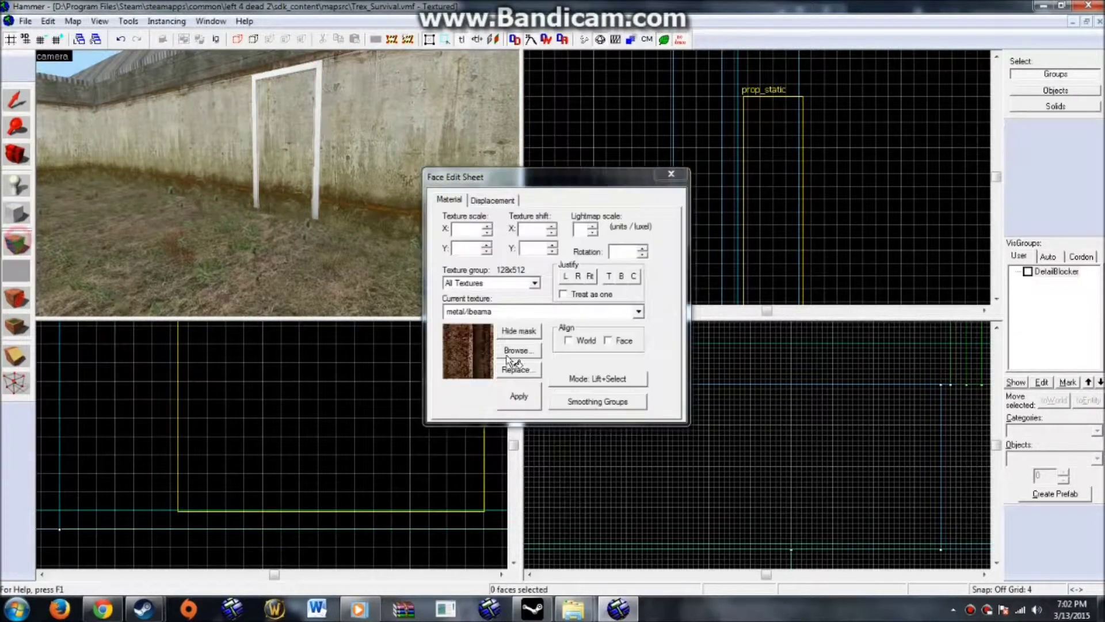
click(518, 340)
click(517, 350)
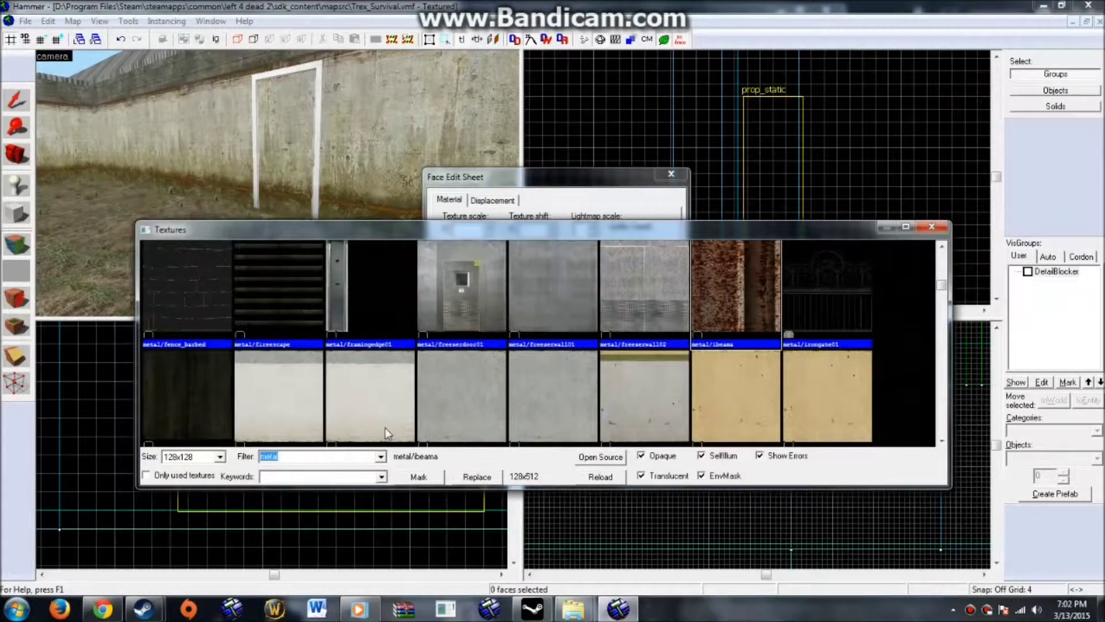
text(concrete)
Choose concrete/concrete_floor_04 from the concrete textures as the current texture
scroll(357, 313, down, 5)
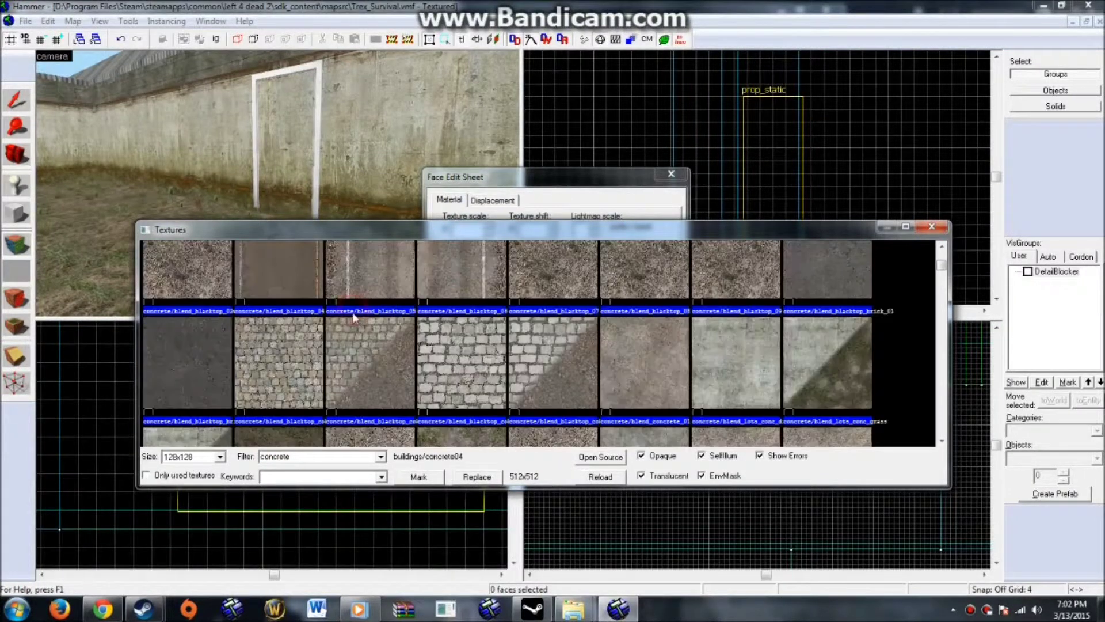
click(357, 312)
scroll(358, 313, down, 1)
scroll(359, 313, down, 8)
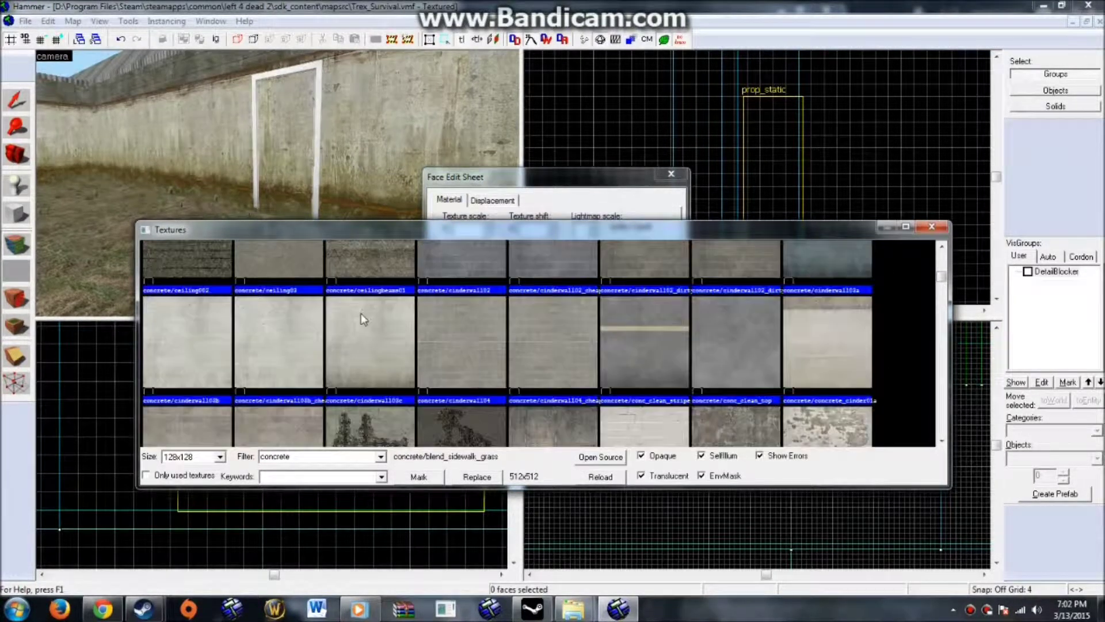
scroll(361, 314, down, 6)
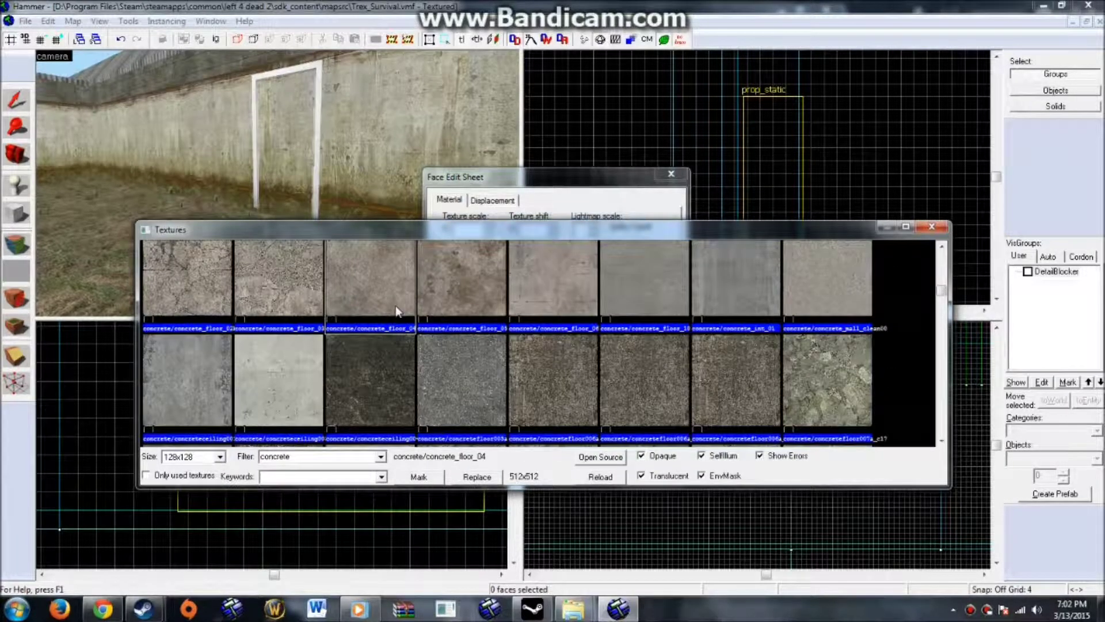
double_click(357, 287)
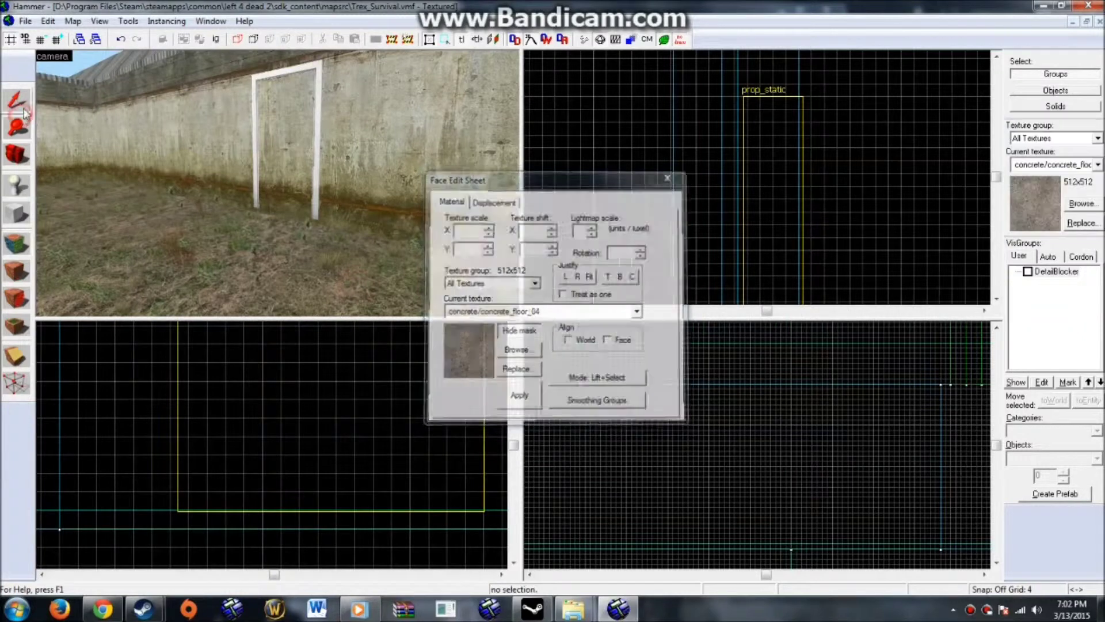
Leave texture editing and select the door frame as the reference for a new block
key(shift+a)
key(Left)
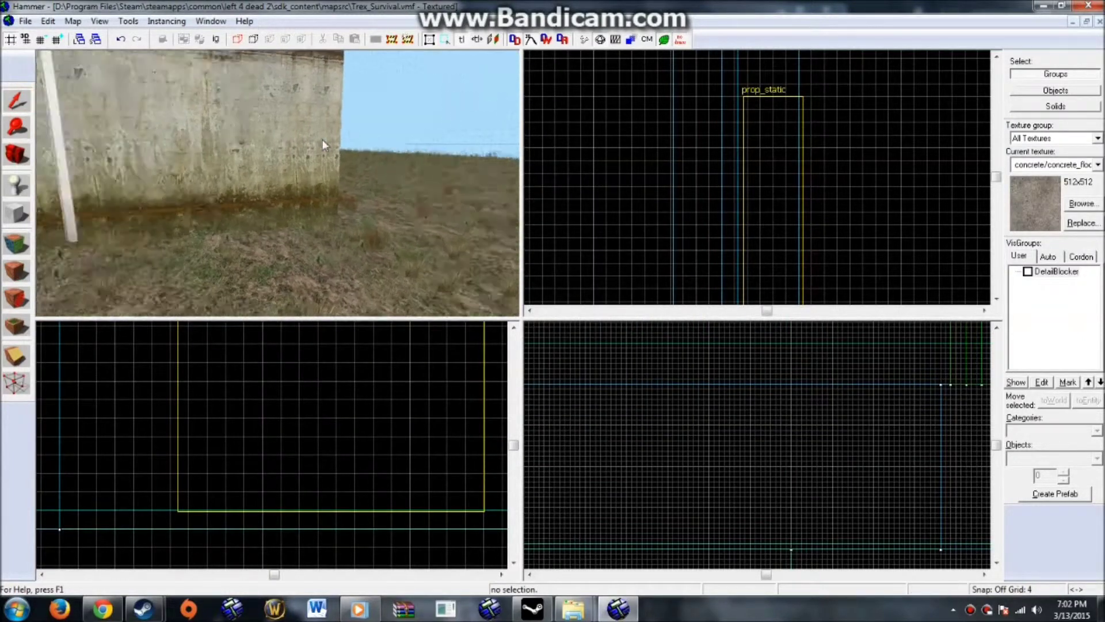
click(291, 160)
click(16, 213)
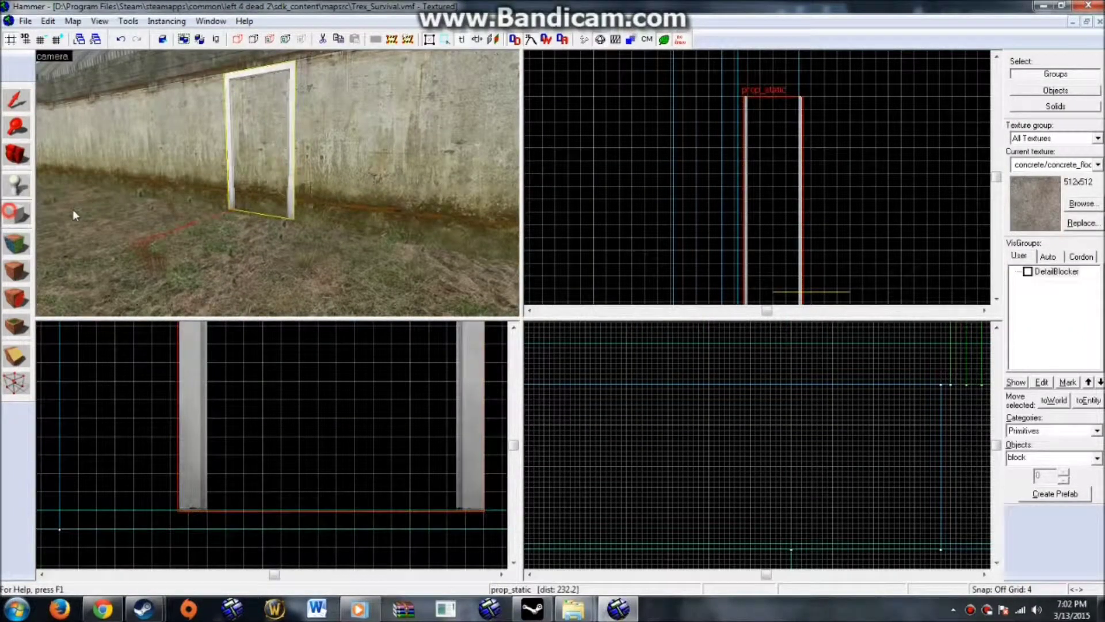
Outline a block footprint 128 units deep and 76 units wide on the ground outside the door frame
scroll(758, 116, down, 8)
scroll(793, 170, up, 8)
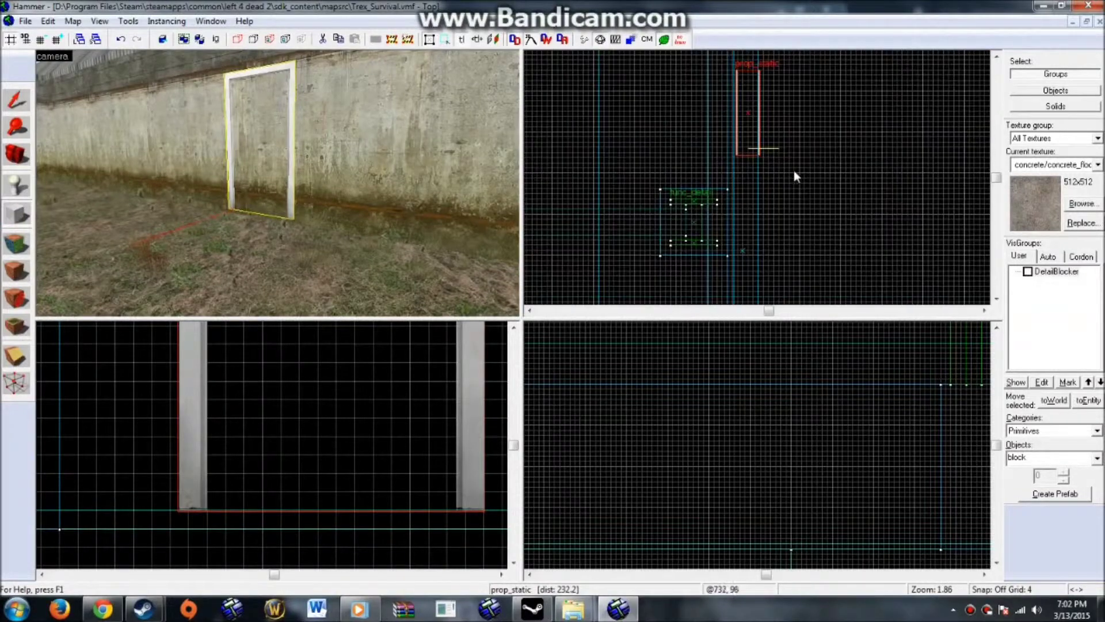
scroll(748, 155, up, 4)
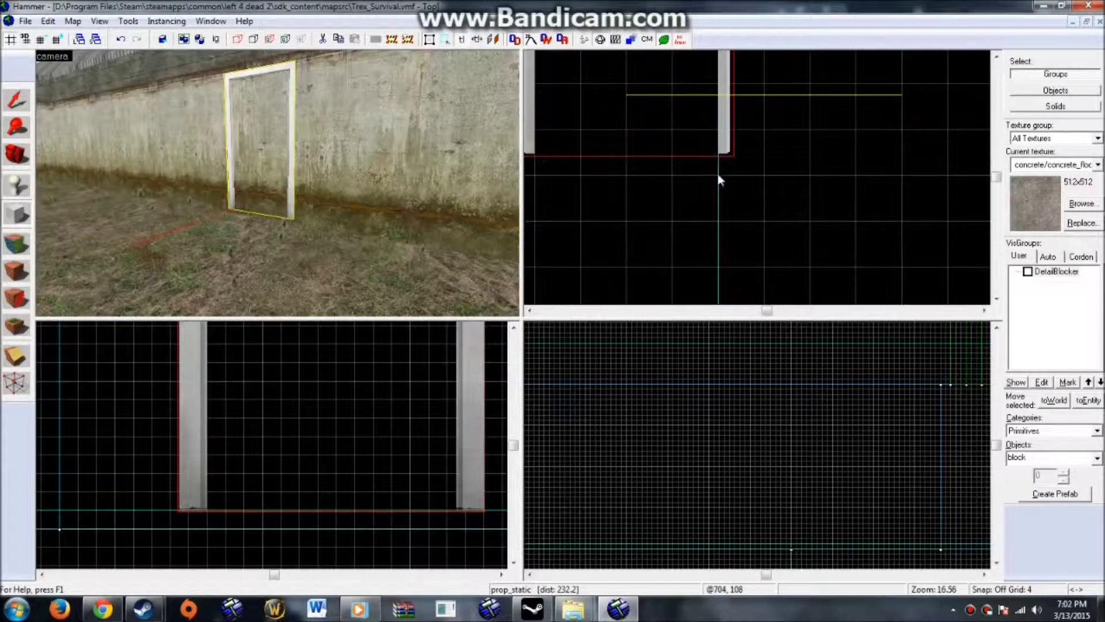
mouse_move(719, 222)
mouse_down()
mouse_move(799, 126)
mouse_move(813, 126)
mouse_move(821, 133)
mouse_move(786, 164)
mouse_up()
scroll(812, 126, down, 9)
scroll(792, 194, up, 8)
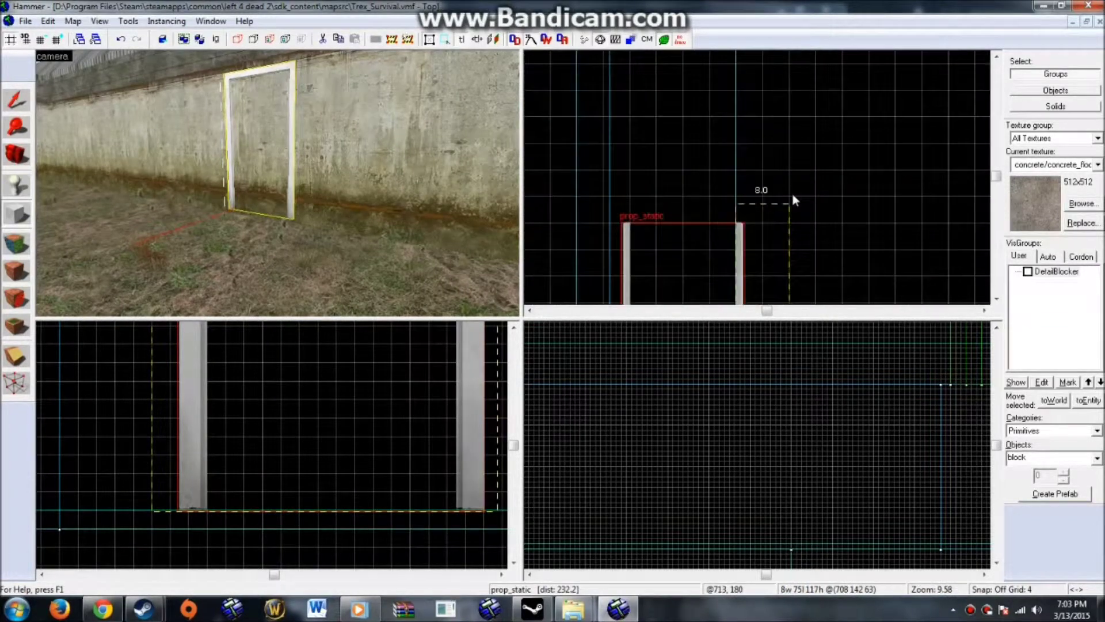
scroll(797, 196, down, 4)
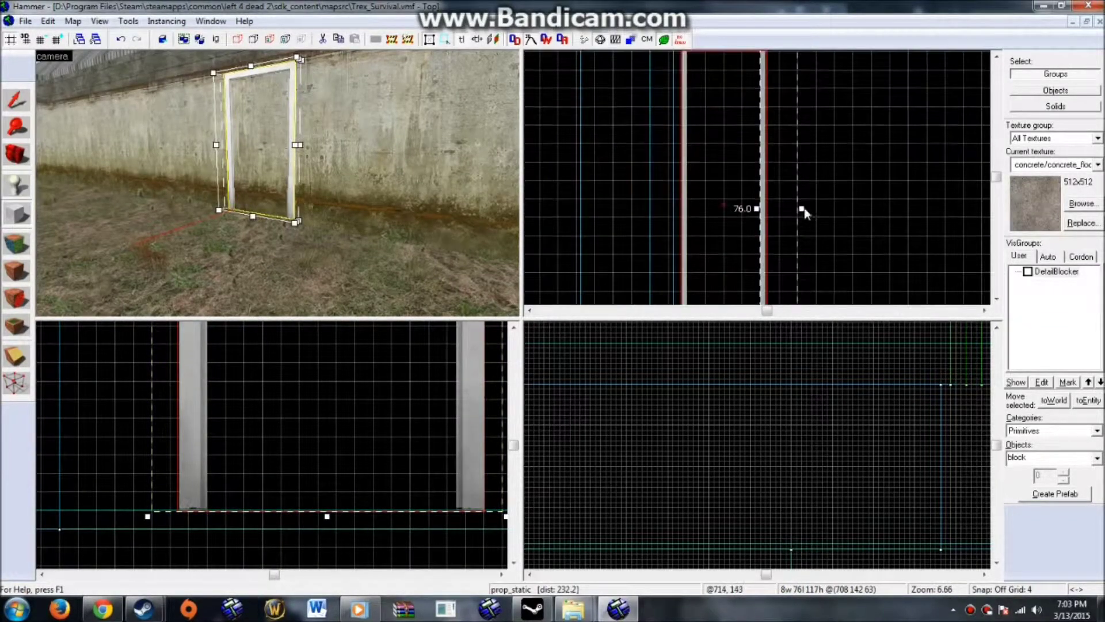
drag(803, 209, 888, 144)
scroll(846, 197, down, 5)
scroll(883, 140, up, 6)
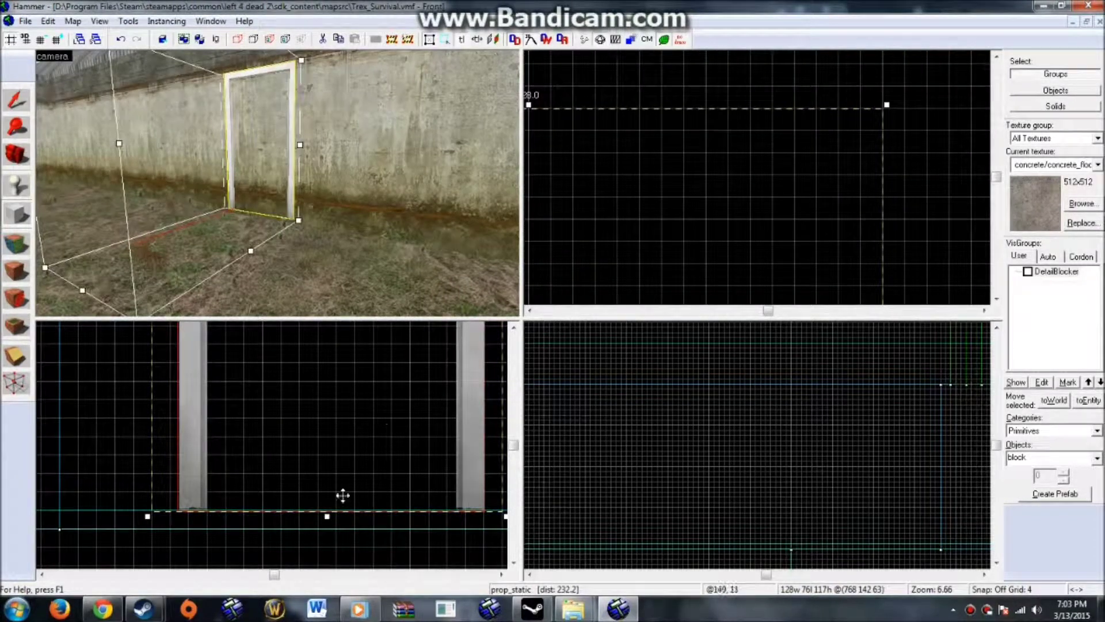
Set the block's height to 4 units beneath the door frame's base and create the concrete slab
drag(327, 516, 331, 533)
scroll(344, 527, down, 9)
scroll(339, 413, up, 3)
drag(338, 416, 318, 492)
scroll(335, 461, up, 6)
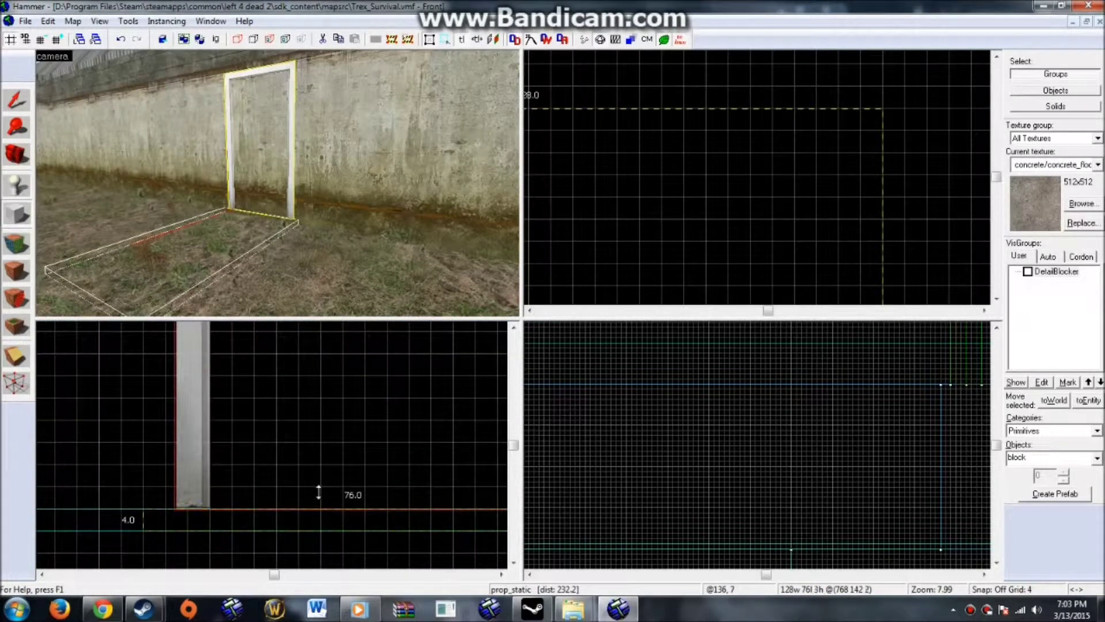
key(Return)
click(14, 101)
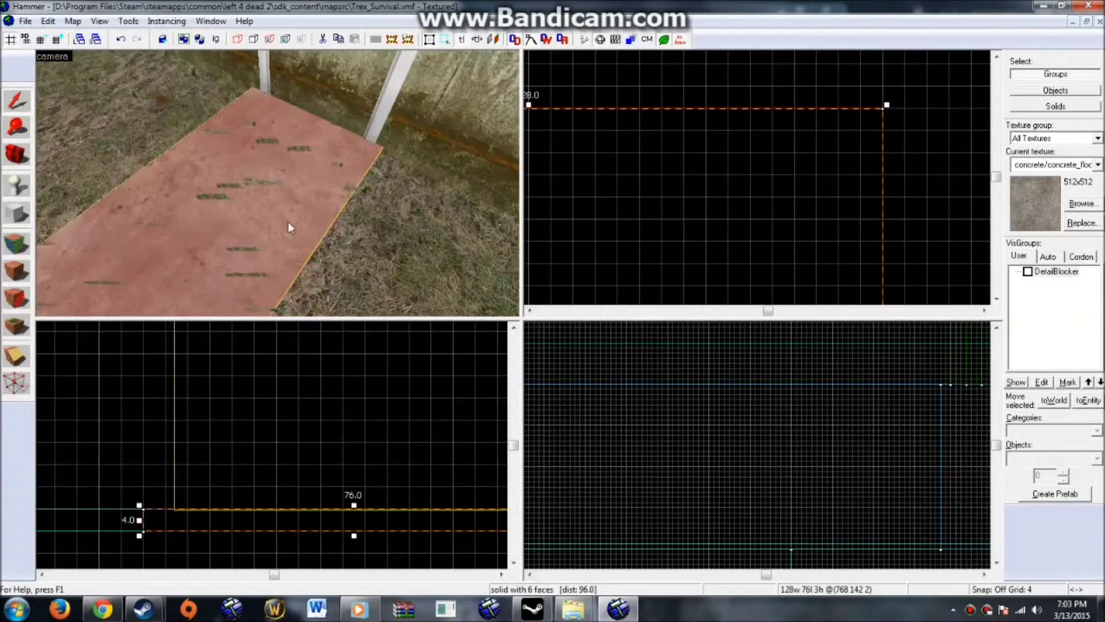
Duplicate the concrete slab against its outer end and reduce the copy's depth to 64 units
scroll(857, 223, down, 5)
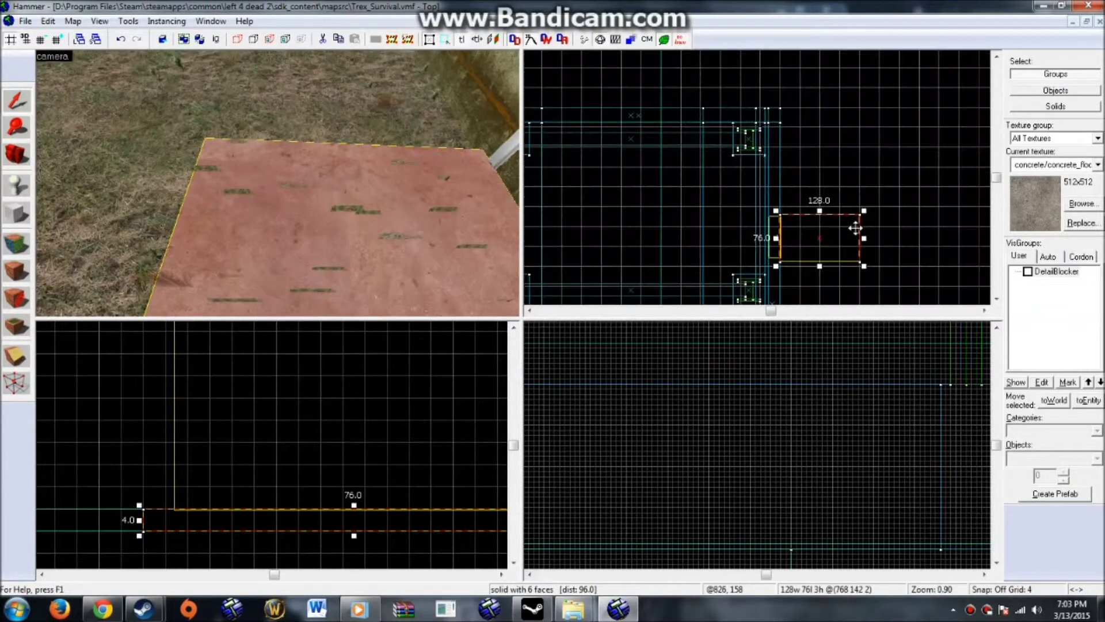
scroll(793, 228, up, 6)
drag(762, 215, 962, 216)
scroll(838, 197, down, 5)
drag(889, 208, 840, 208)
scroll(845, 199, up, 7)
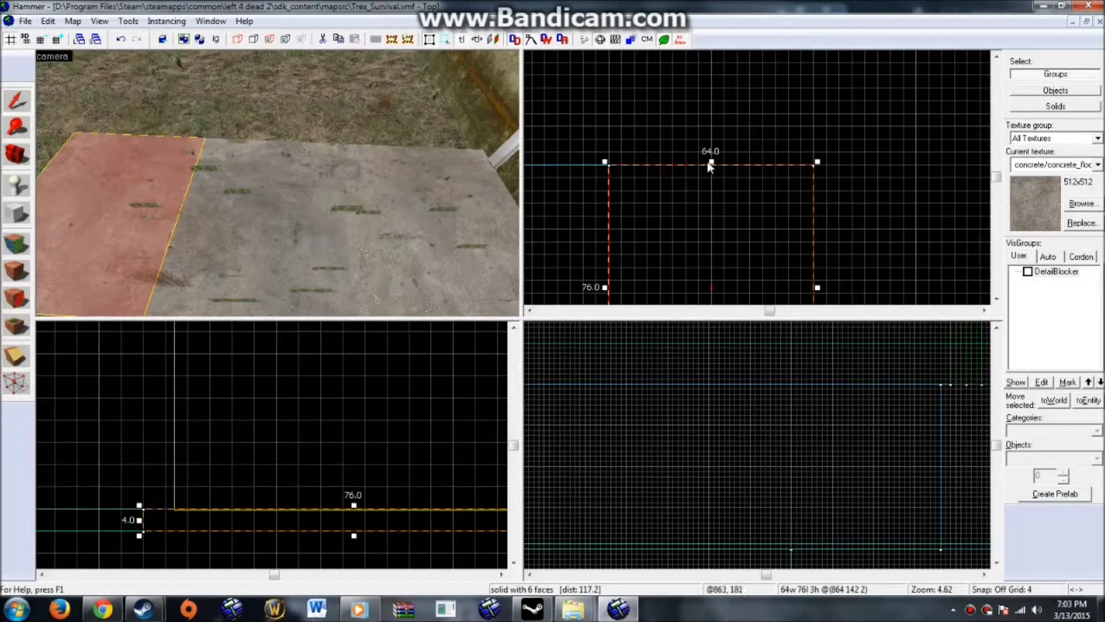
Lengthen the outer slab to about 215 units so the path forms an L, and clear the selection
mouse_move(711, 162)
mouse_down()
mouse_move(716, 126)
mouse_move(717, 161)
mouse_up()
scroll(713, 129, down, 8)
scroll(713, 155, up, 3)
scroll(712, 157, up, 1)
key(z)
key(s)
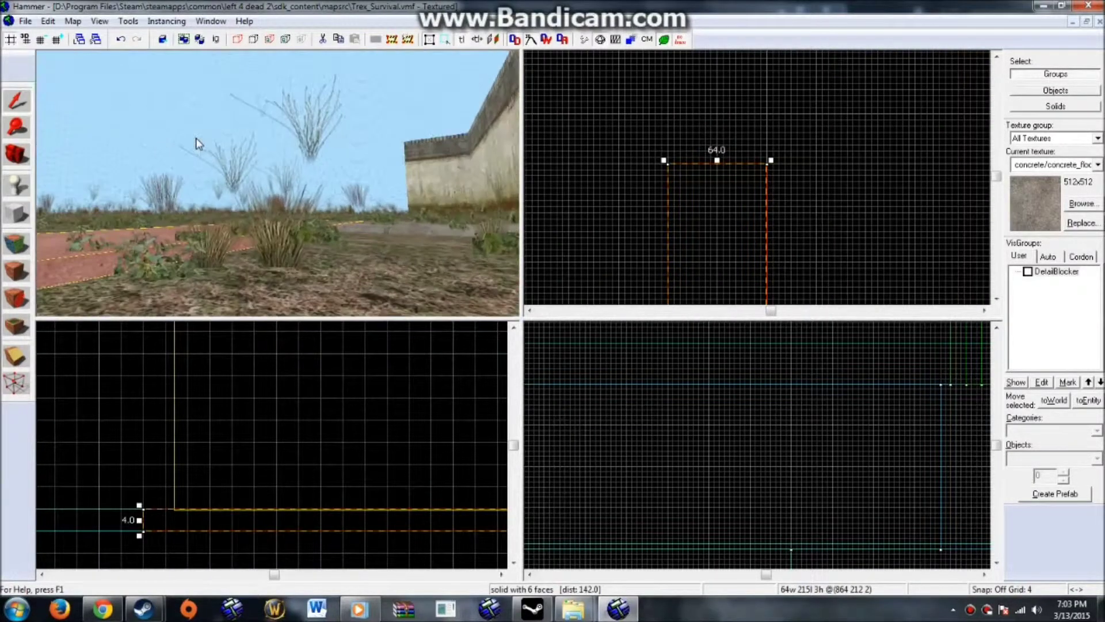
key(s)
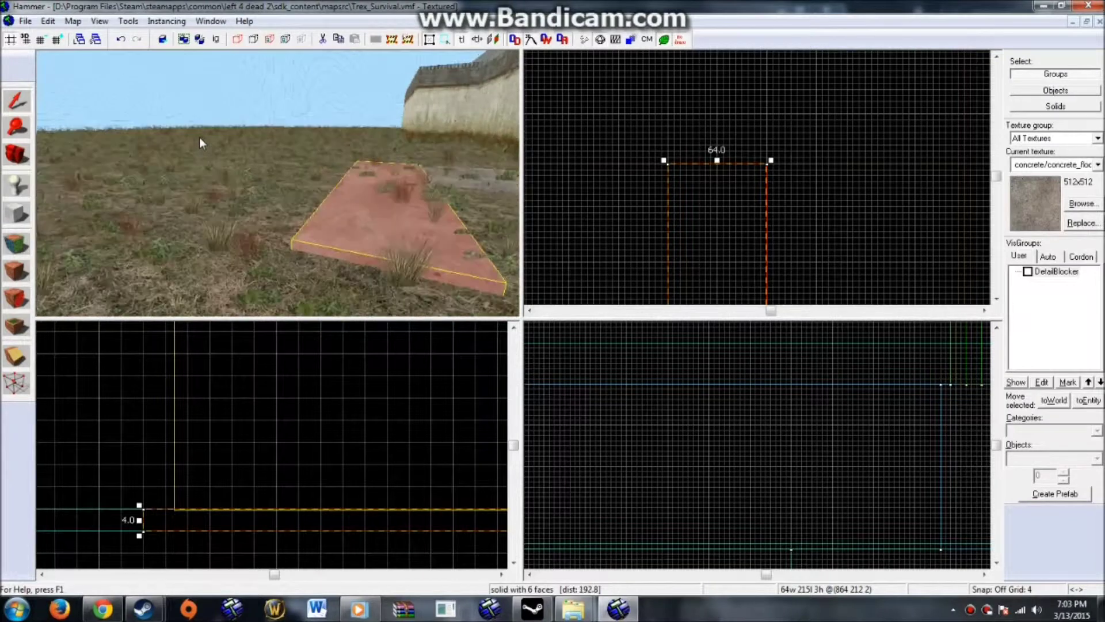
key(s)
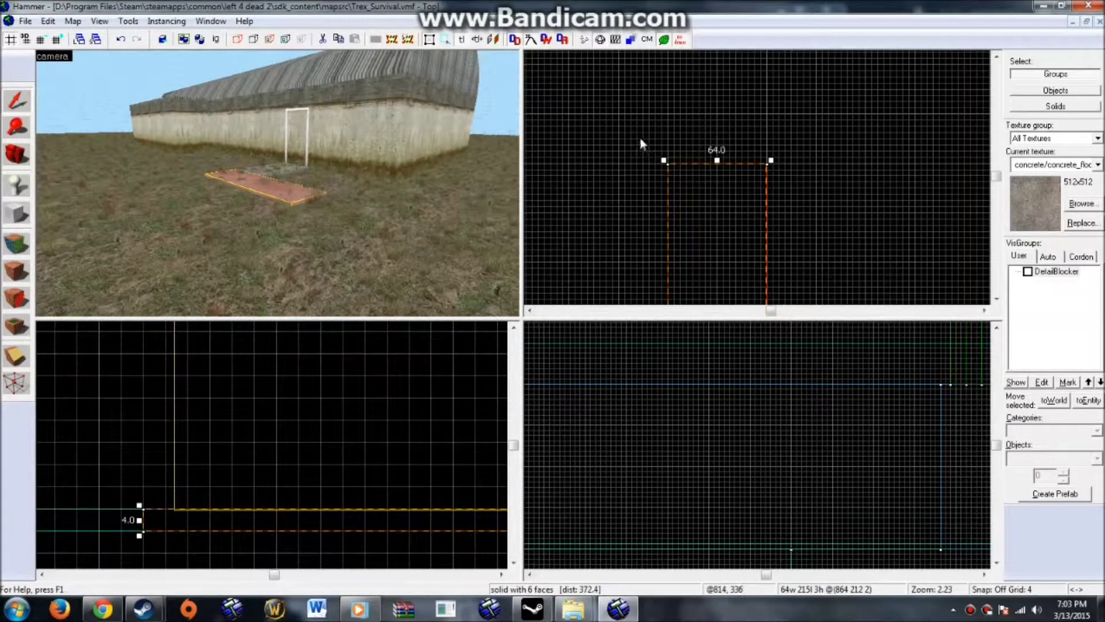
click(640, 138)
key(w)
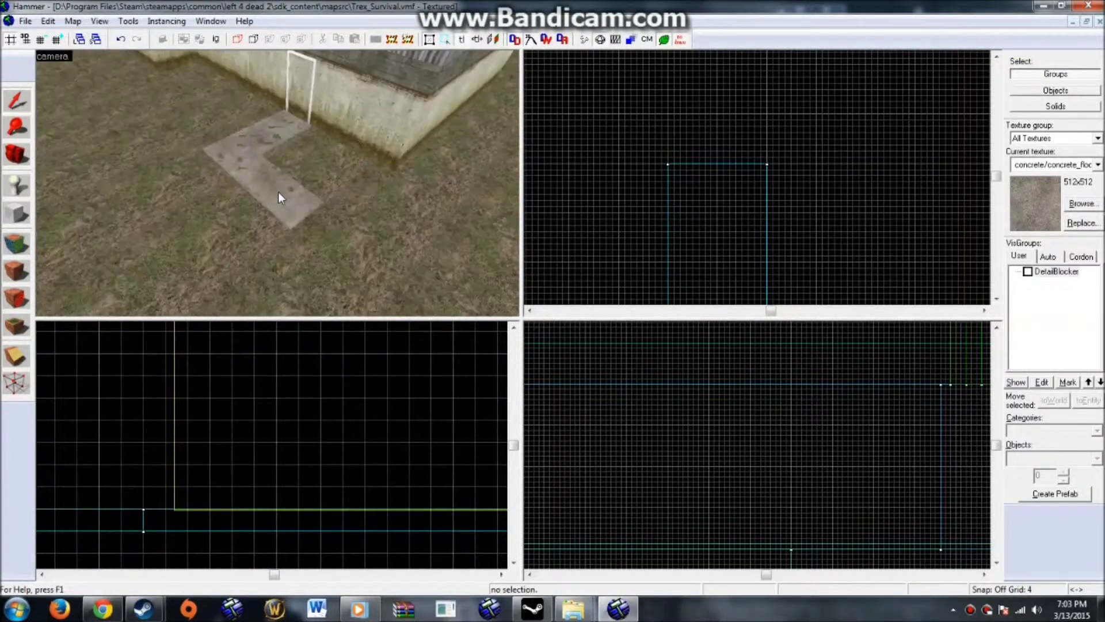
Outline an 8-unit-wide block along the outer slab's edge that faces the building
click(278, 192)
key(s)
key(s)
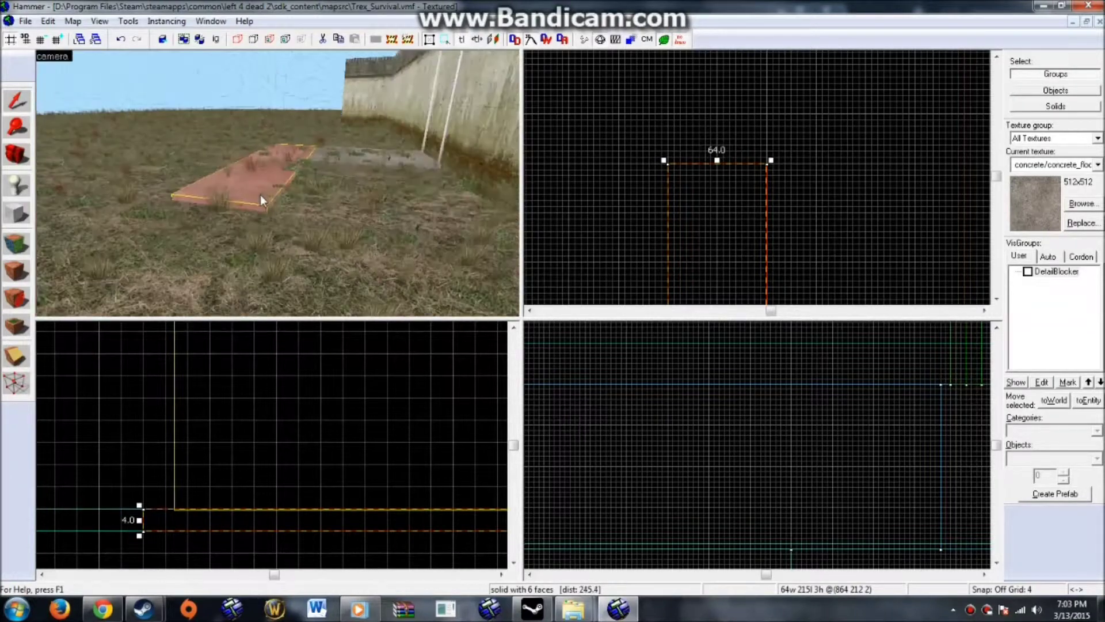
click(13, 218)
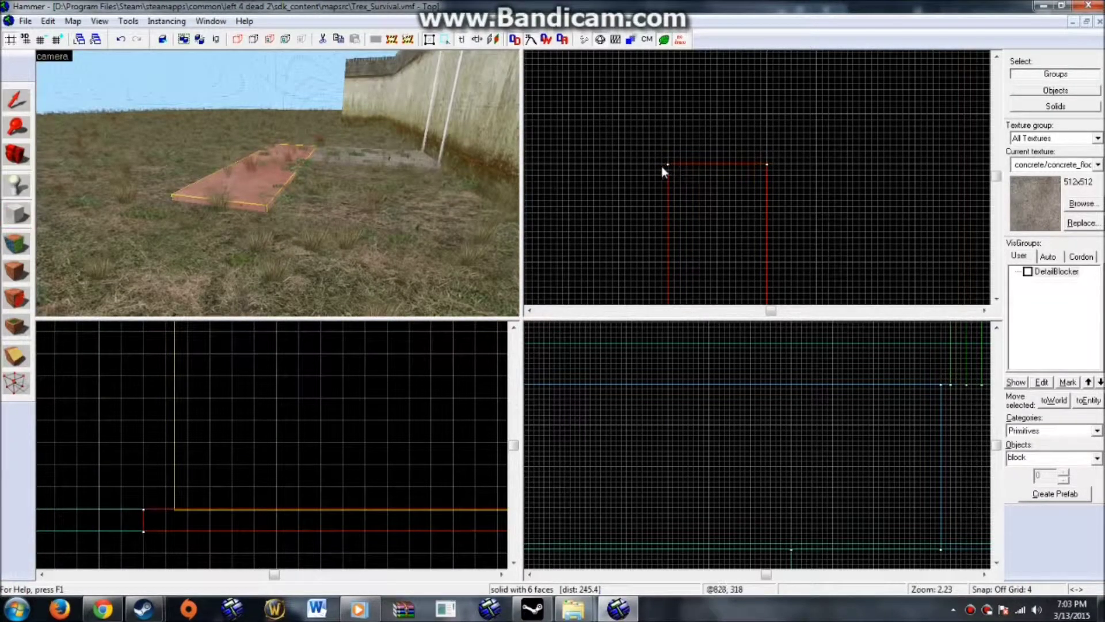
key(Down)
key(Down)
key(Down)
drag(666, 166, 647, 202)
scroll(651, 190, up, 3)
scroll(647, 201, down, 2)
scroll(655, 190, up, 6)
Fit the edge block to 140 units long and 4 units high, and create the concrete strip
drag(649, 187, 651, 181)
scroll(372, 389, down, 6)
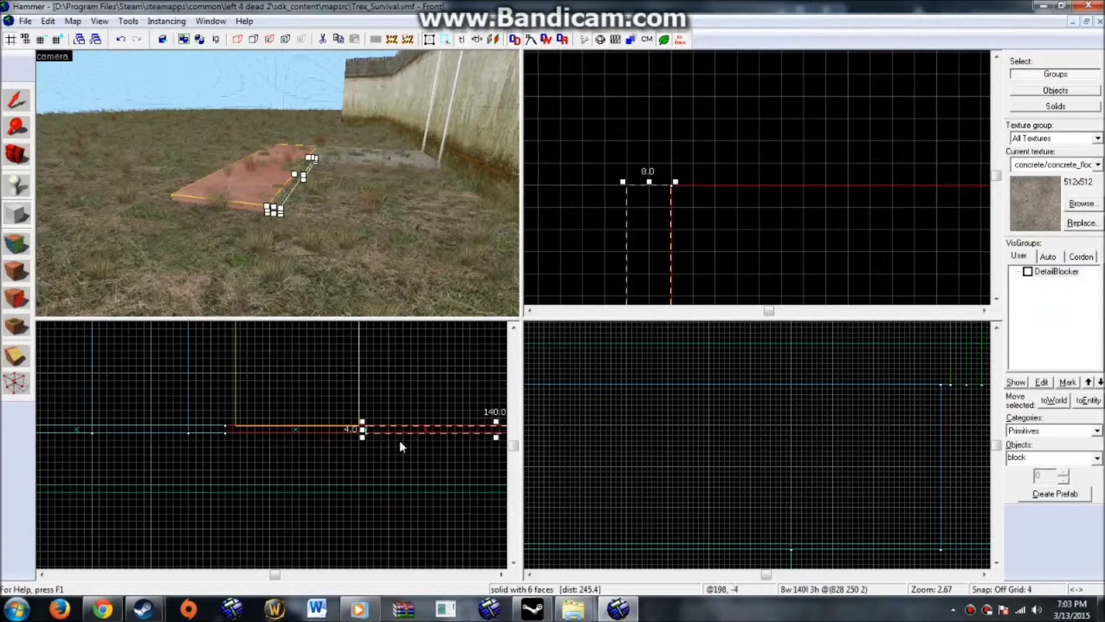
key(Right)
scroll(400, 442, down, 1)
scroll(386, 438, up, 1)
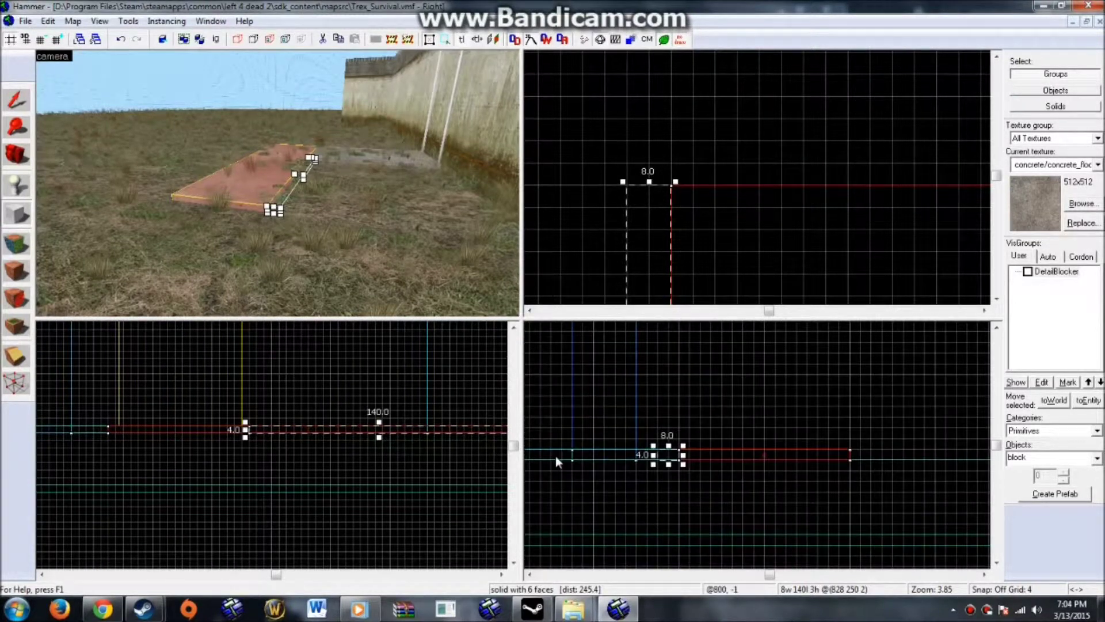
key(Return)
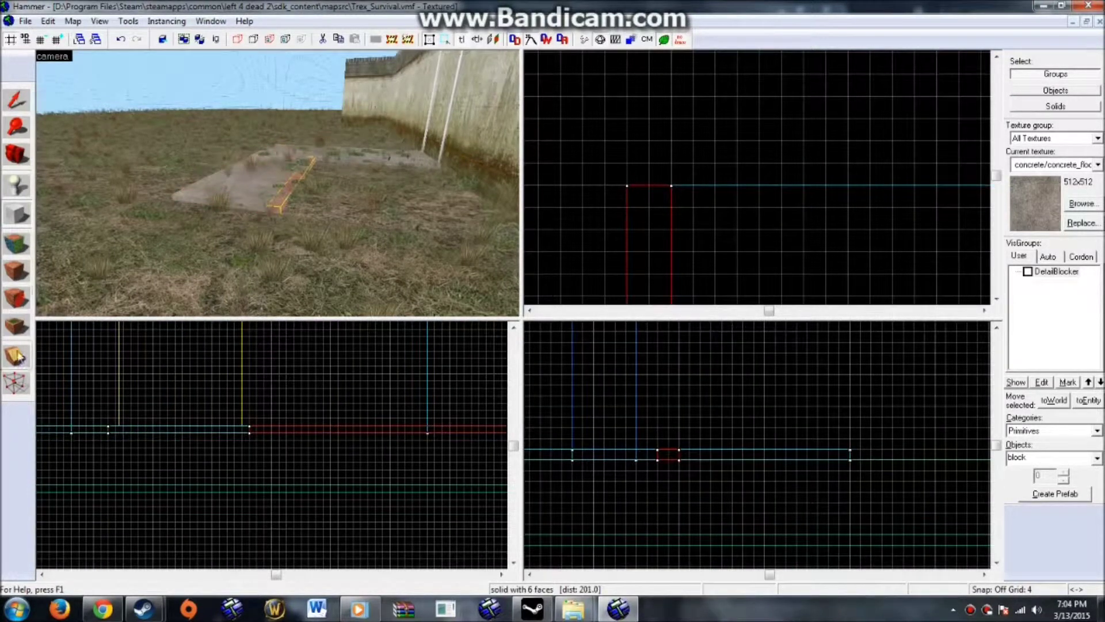
Clip the strip diagonally from the slab's top edge down to its outer bottom edge, keeping both pieces
key(shift+s)
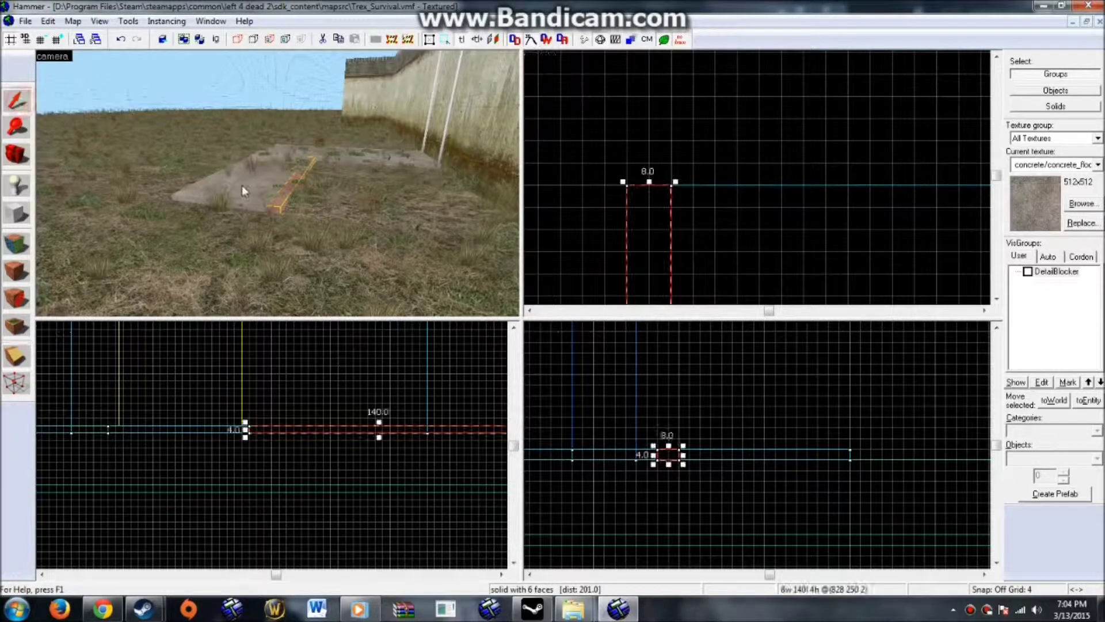
click(242, 184)
click(274, 203)
scroll(653, 438, up, 5)
key(shift+x)
drag(675, 422, 612, 451)
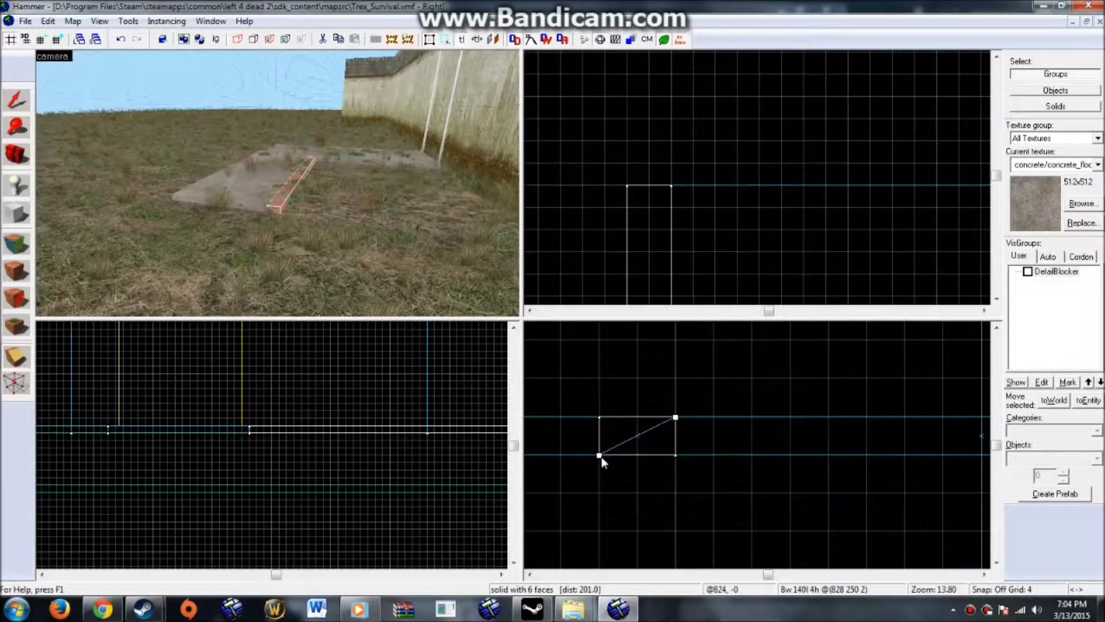
key(Return)
Delete the upper wedge of the clipped strip to leave a sloped edge beside the outer slab
key(shift+s)
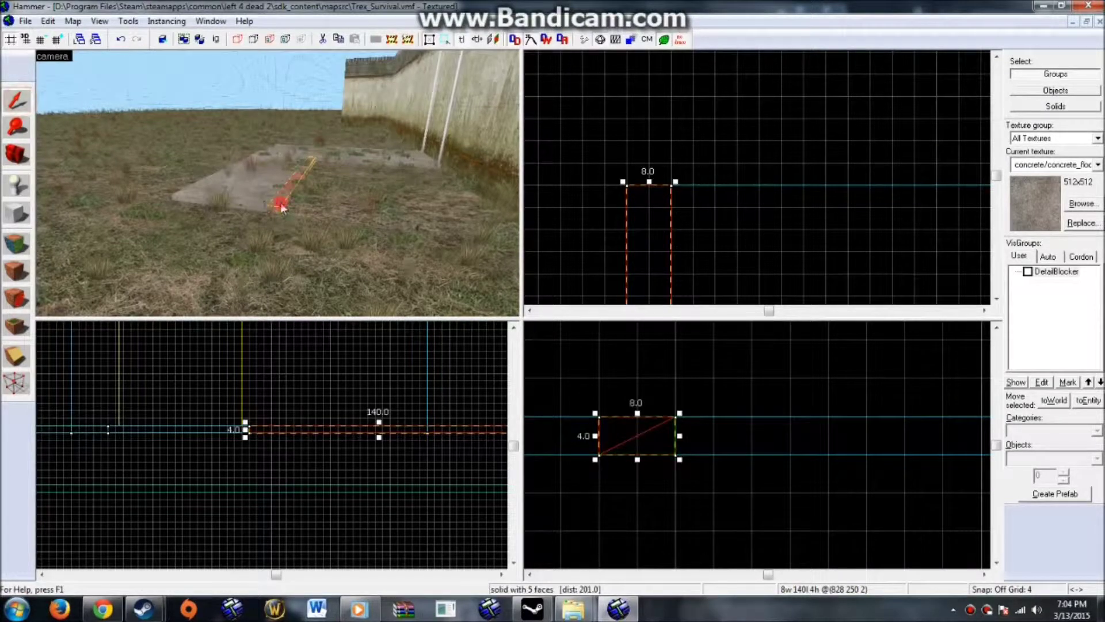
key(Delete)
key(d)
key(w)
click(145, 172)
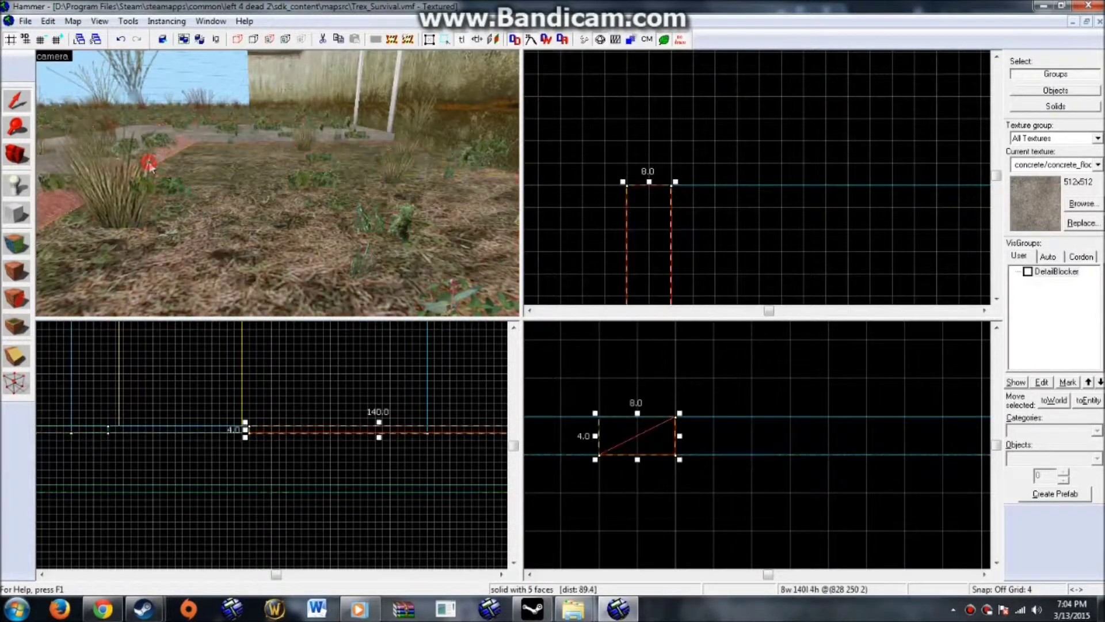
click(149, 165)
click(731, 163)
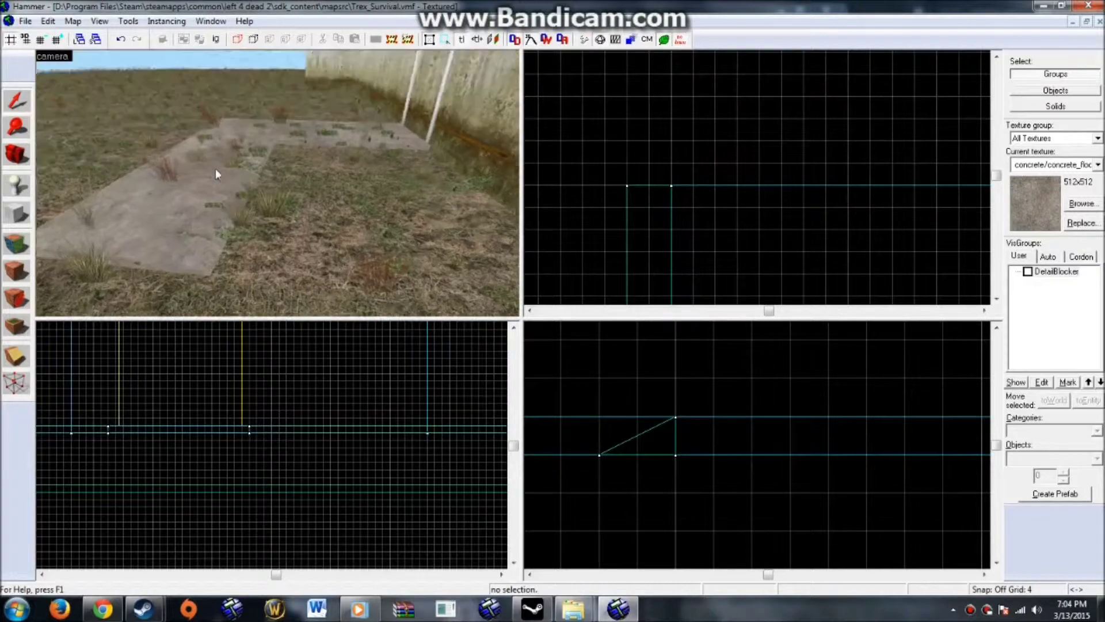
key(w)
click(219, 199)
click(242, 209)
key(w)
key(s)
click(674, 110)
Create an 8-unit-wide, 128-unit-long concrete strip along the door slab's exposed edge at the inner corner
click(290, 193)
click(17, 215)
scroll(878, 164, down, 12)
scroll(838, 170, up, 9)
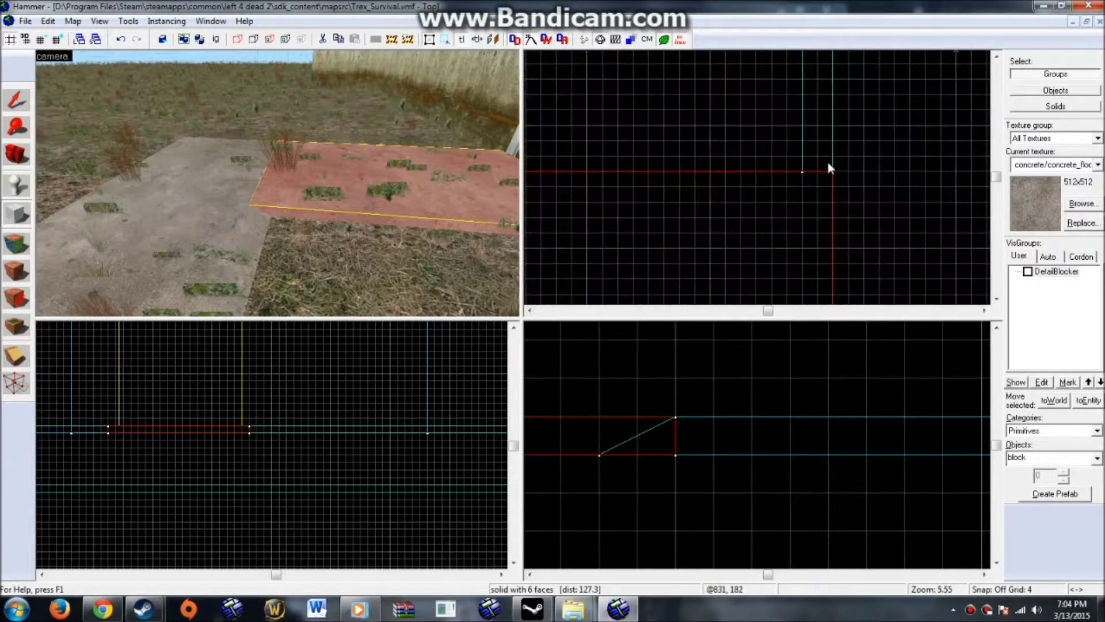
mouse_move(831, 171)
mouse_down()
mouse_move(738, 125)
mouse_move(703, 129)
mouse_move(827, 132)
mouse_up()
scroll(719, 127, down, 3)
scroll(806, 136, up, 7)
key(Return)
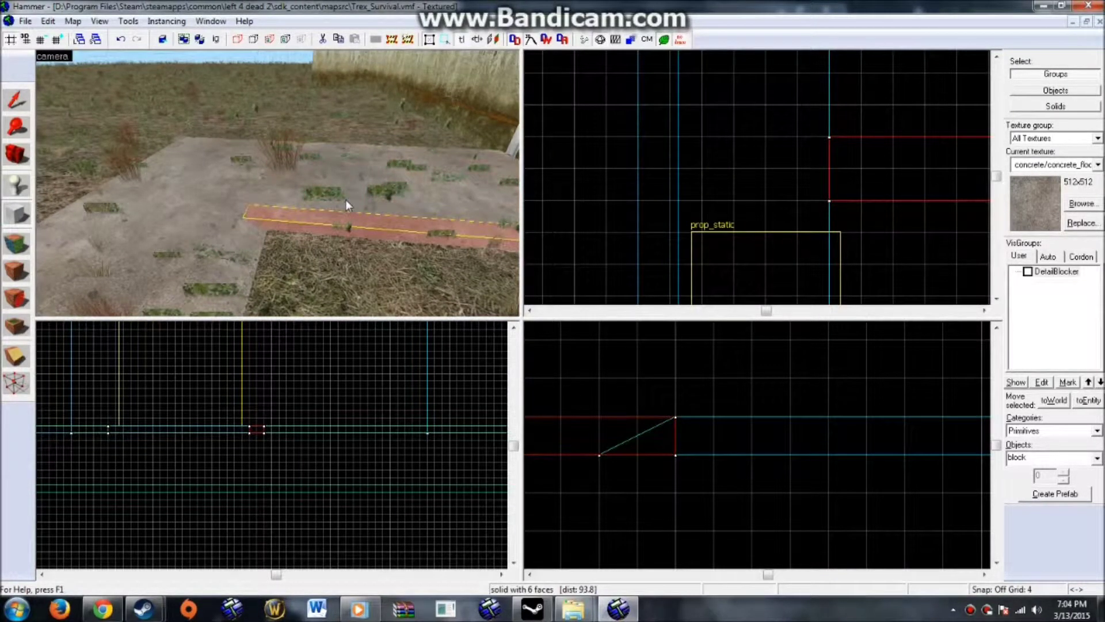
Clip the door slab's edge strip diagonally down to the ground and delete its upper wedge
scroll(253, 449, up, 8)
drag(271, 423, 351, 463)
key(Return)
key(Right)
click(16, 101)
click(322, 222)
key(Delete)
Examine the sloped edge along the door slab and how it meets the slab, door frame and grass
click(303, 214)
click(294, 192)
key(z)
key(w)
key(z)
click(238, 224)
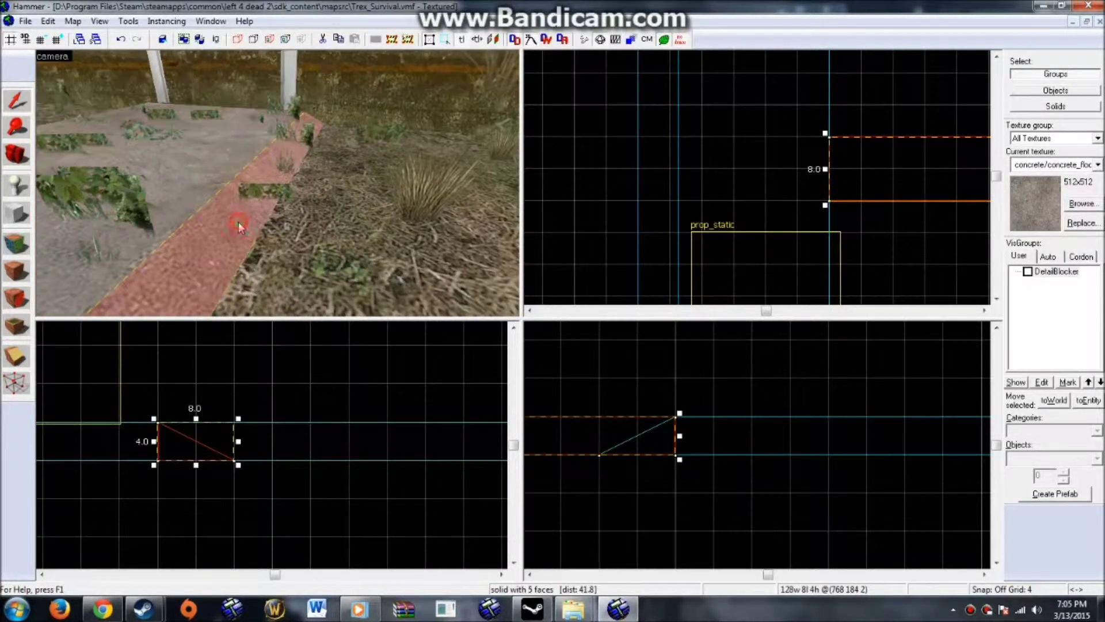
key(z)
key(s)
key(z)
click(653, 137)
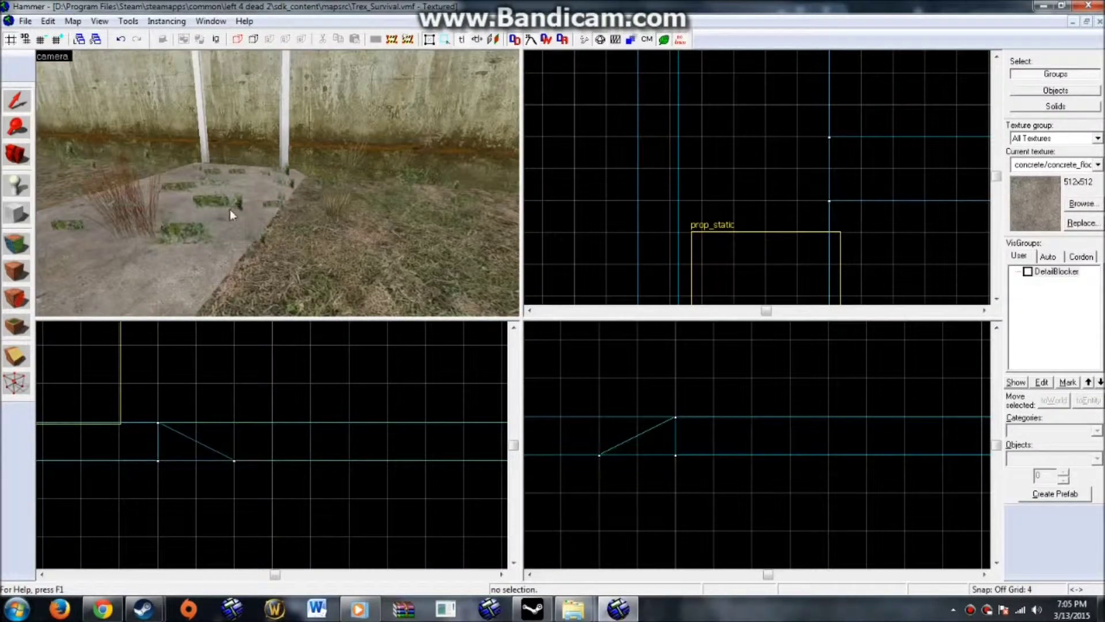
Create an 8-unit-wide, 192-unit-long, 4-unit-high concrete strip along the path's long straight side, from the wall past both slabs
key(z)
key(s)
key(w)
click(284, 211)
key(s)
key(z)
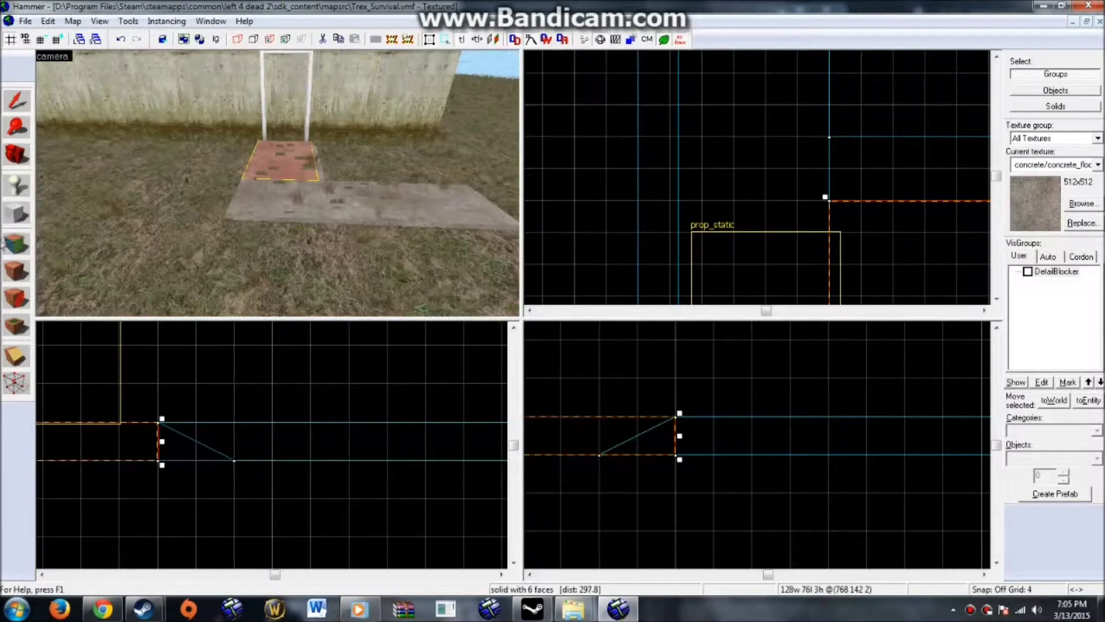
scroll(814, 211, down, 5)
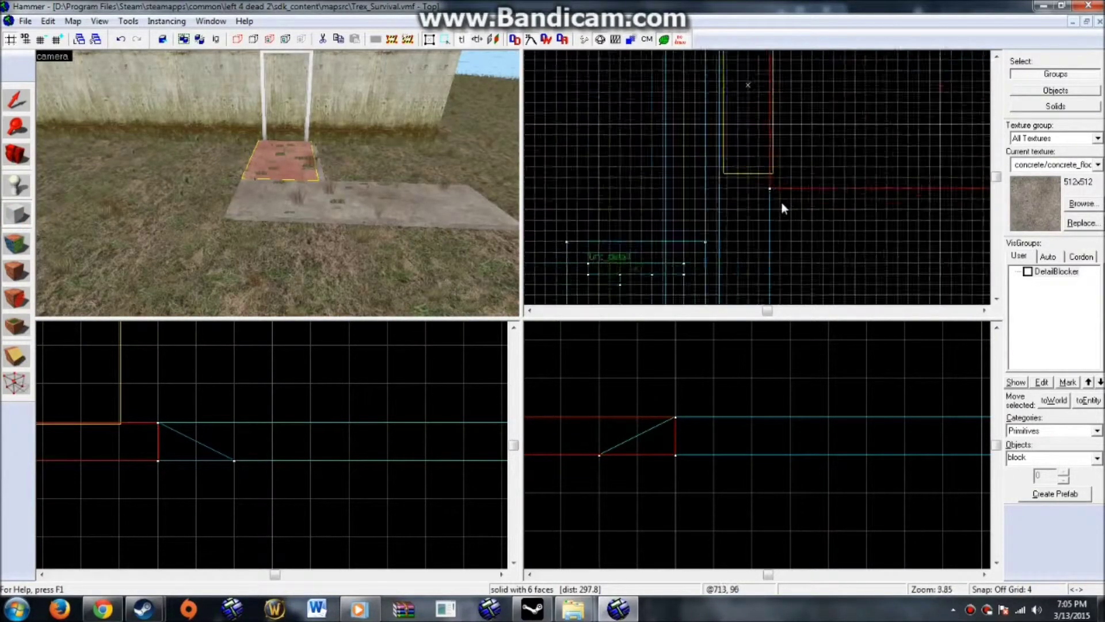
scroll(783, 209, up, 4)
scroll(817, 226, down, 3)
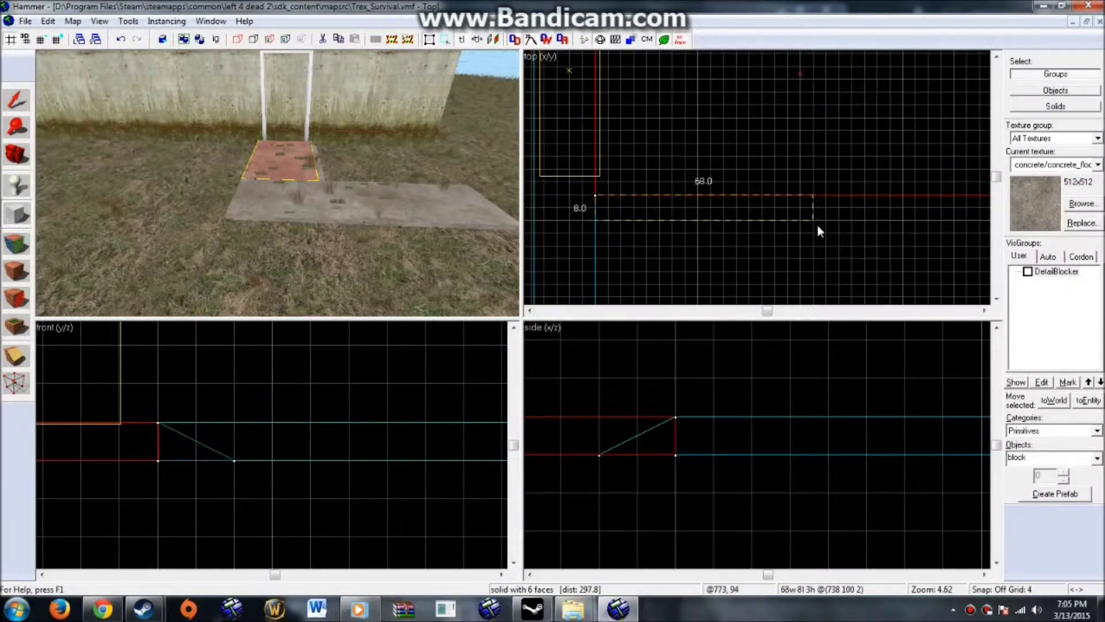
scroll(784, 227, up, 7)
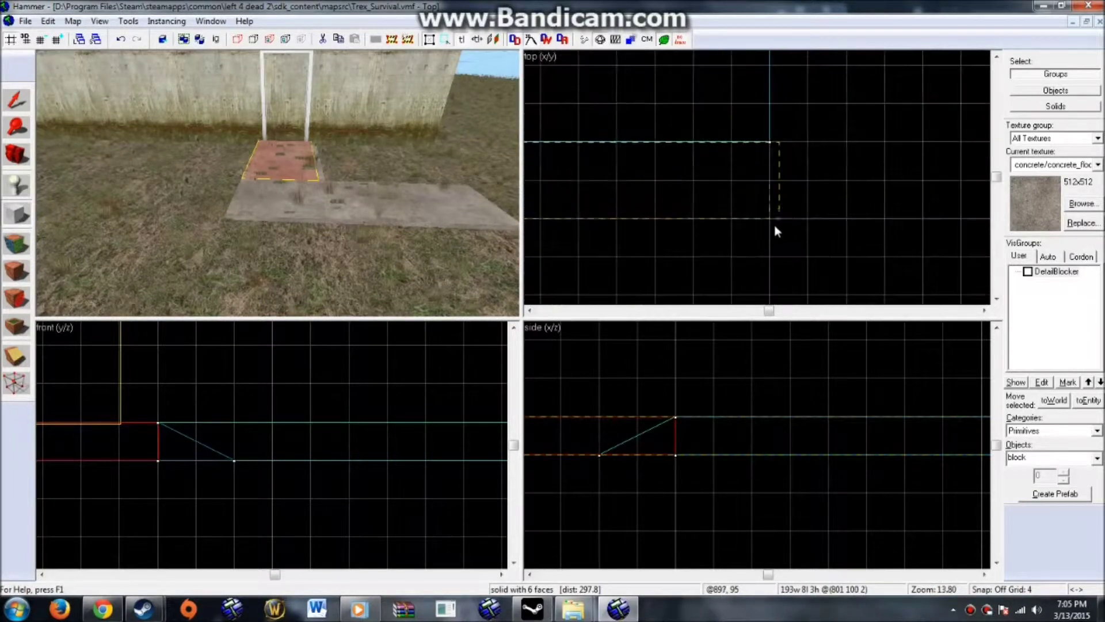
key(Return)
click(17, 104)
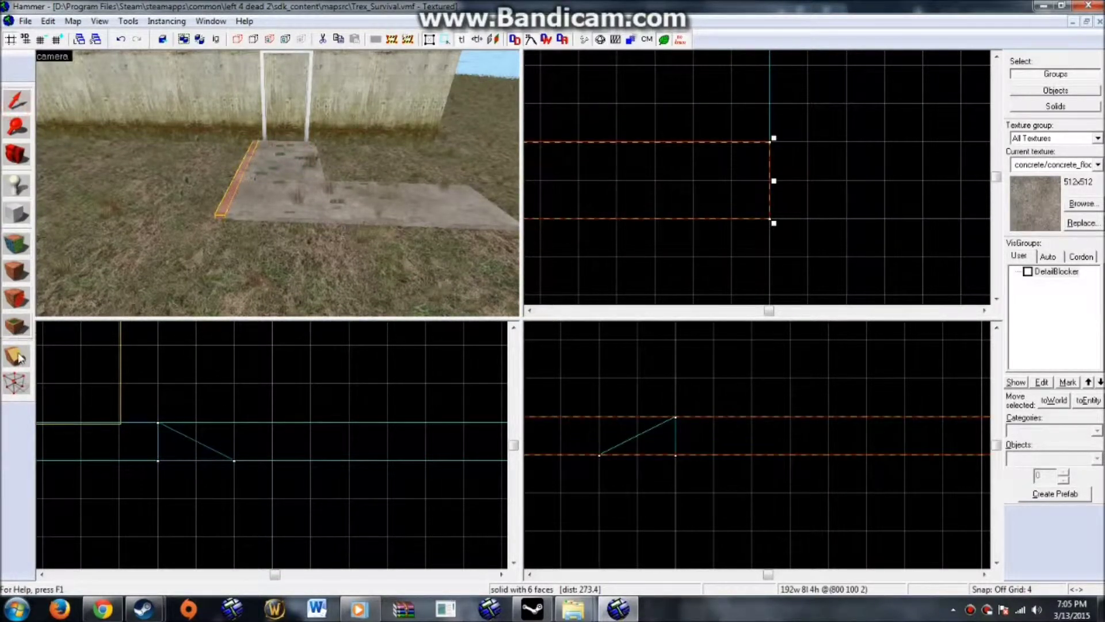
Clip the 192-unit strip diagonally from the path's top edge down to the ground and delete its upper wedge
scroll(702, 411, down, 5)
scroll(194, 424, down, 3)
scroll(188, 410, up, 2)
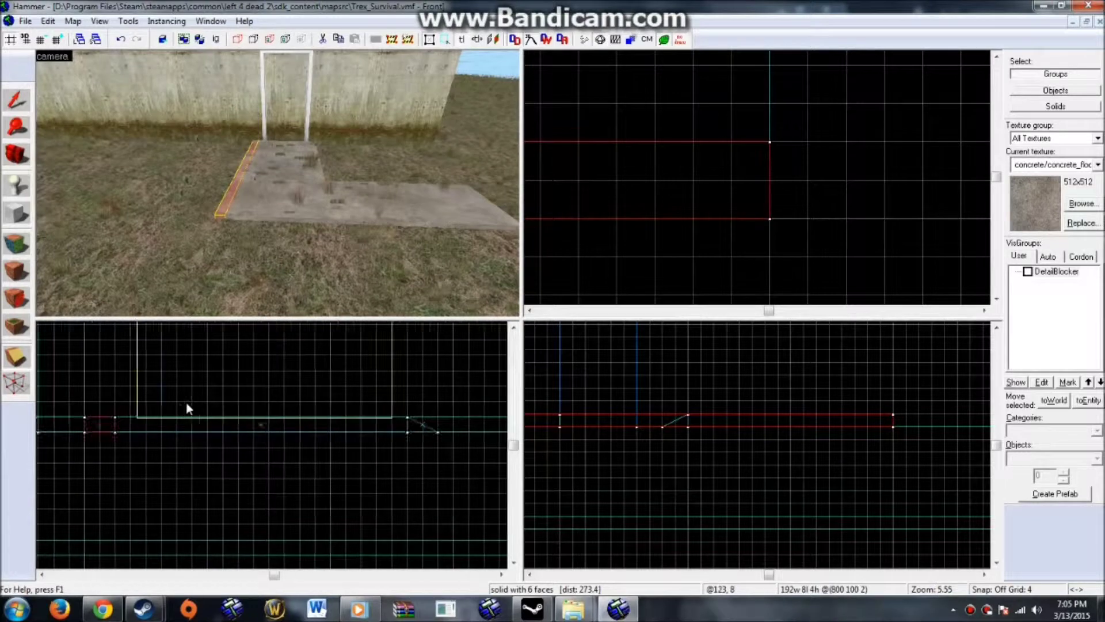
scroll(226, 417, up, 2)
mouse_move(240, 405)
mouse_down()
mouse_move(140, 433)
mouse_move(155, 445)
mouse_up()
scroll(138, 446, up, 3)
key(Return)
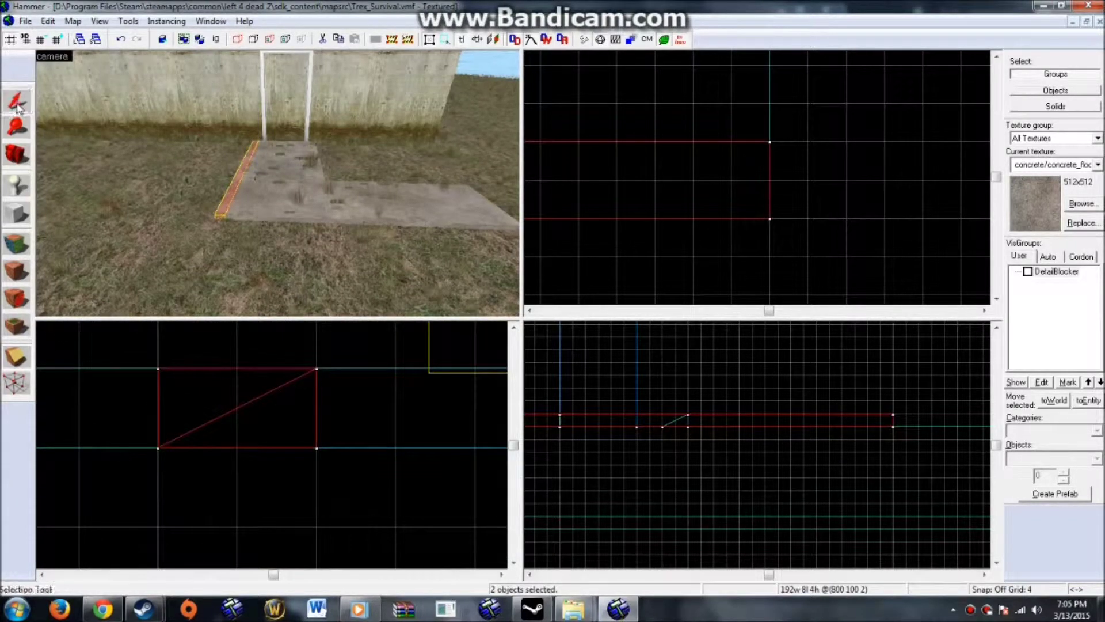
click(16, 102)
click(221, 210)
key(Delete)
Stretch the long sloped strip outward past the outer corner to a length of 200 units
click(224, 214)
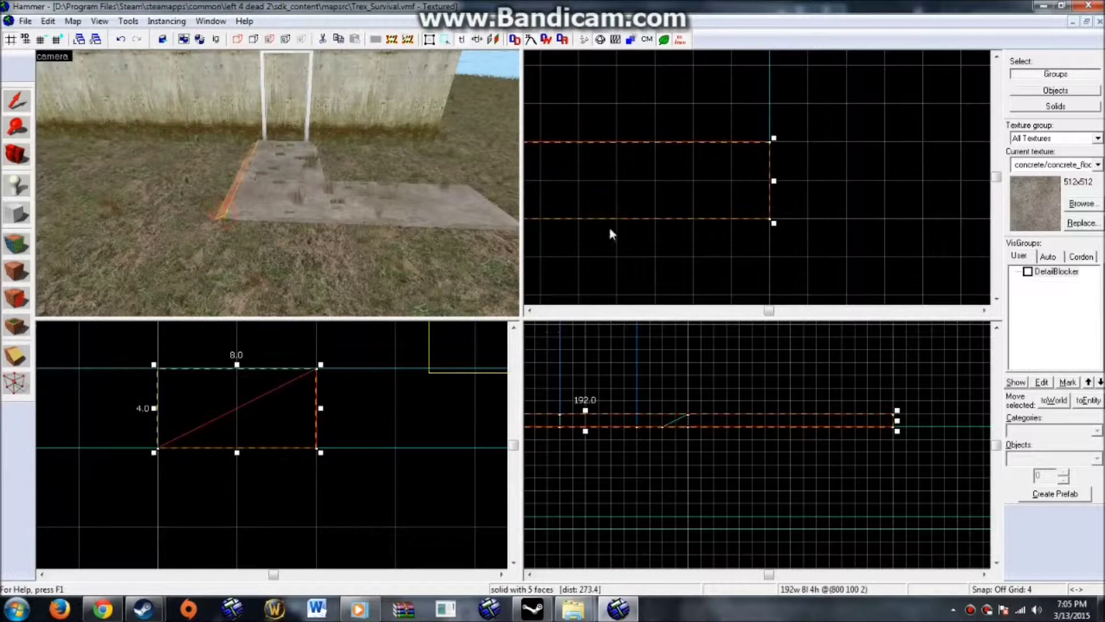
scroll(733, 219, down, 3)
drag(757, 197, 796, 200)
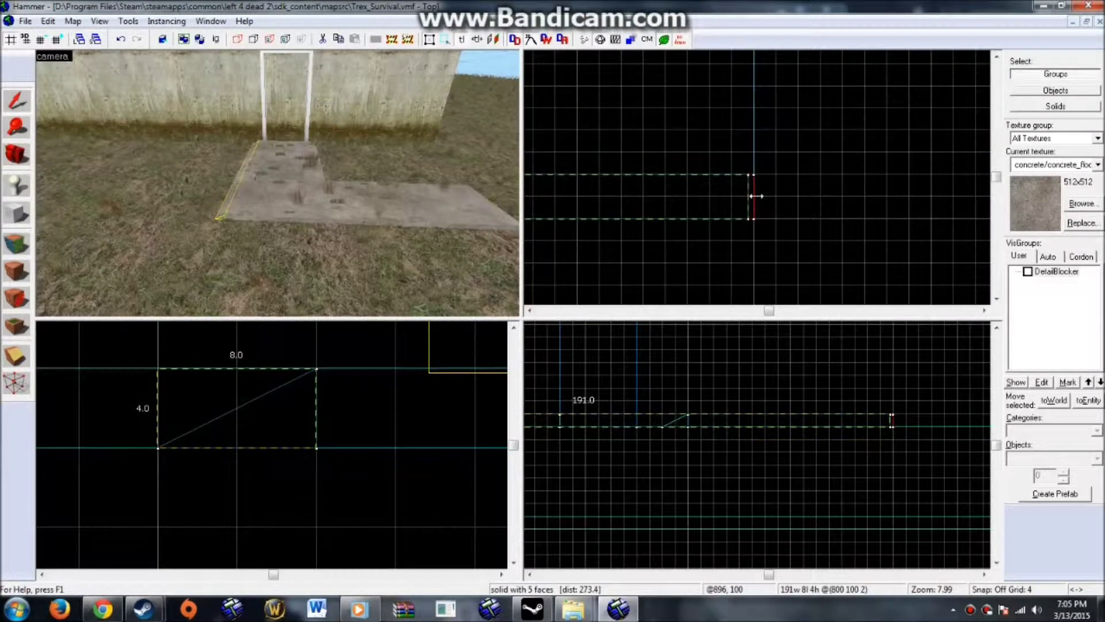
drag(761, 197, 801, 197)
Create an 8-unit-wide, 216-unit-long, 4-unit-high concrete strip along the outer slab's front edge, facing away from the building
key(shift+b)
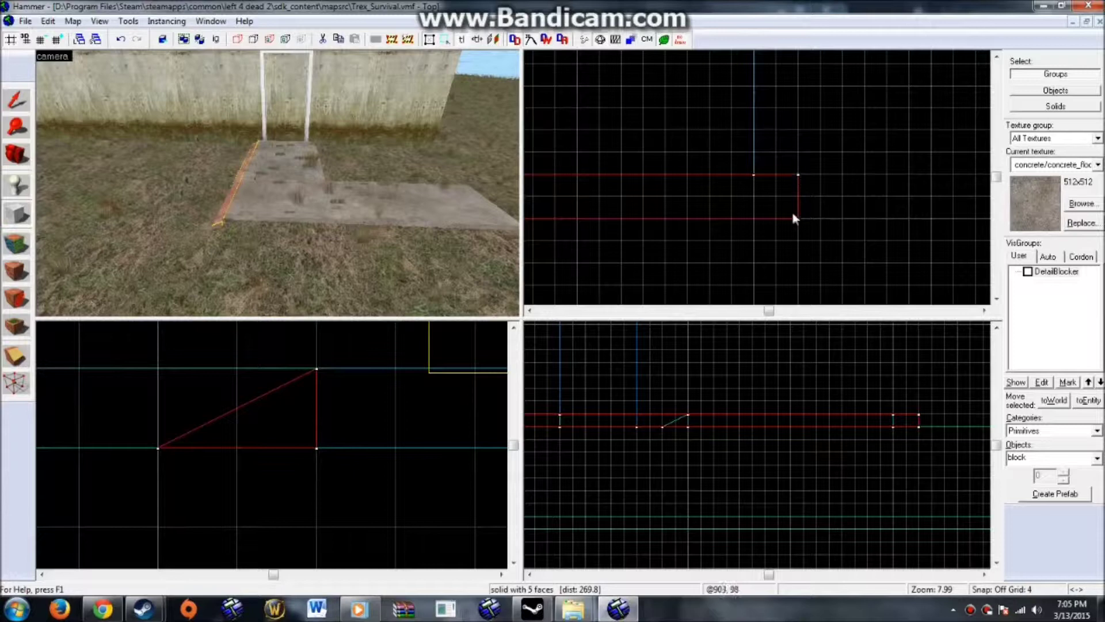
scroll(760, 135, down, 9)
drag(799, 174, 743, 149)
scroll(750, 141, up, 9)
scroll(745, 145, down, 11)
scroll(751, 236, up, 12)
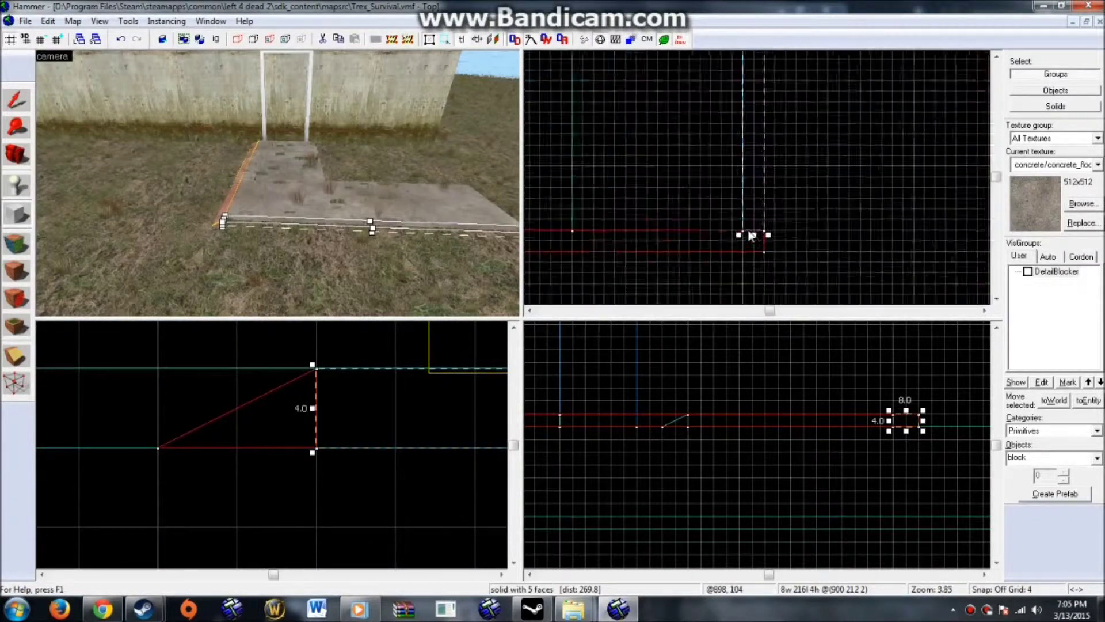
key(Return)
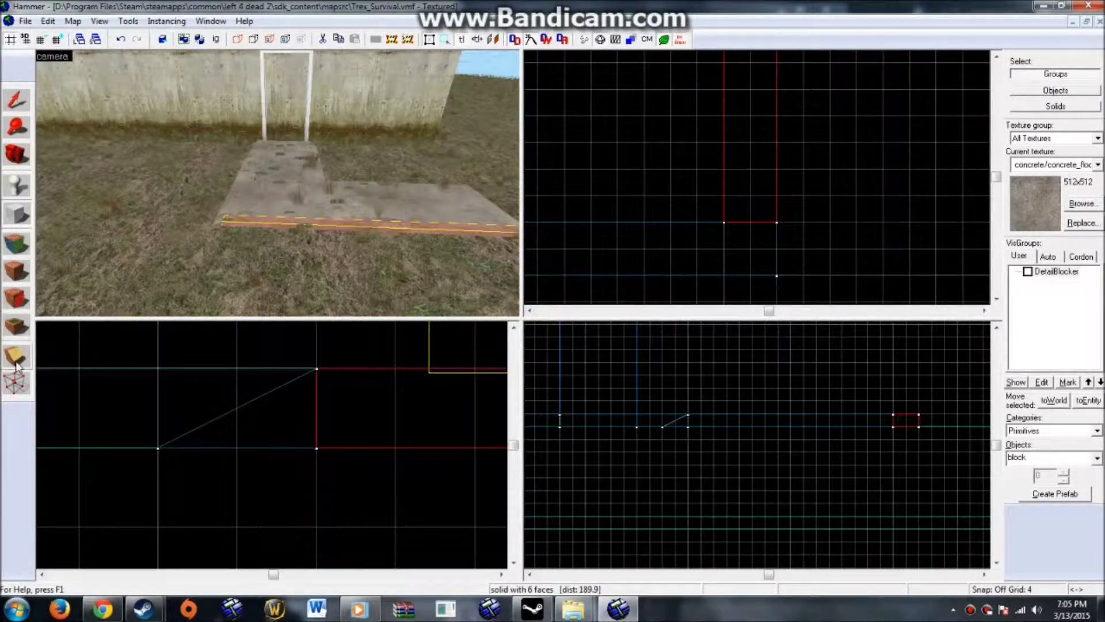
Clip the front strip diagonally down to the ground and delete its upper wedge
scroll(896, 420, up, 3)
drag(893, 409, 940, 436)
scroll(920, 423, up, 5)
key(Return)
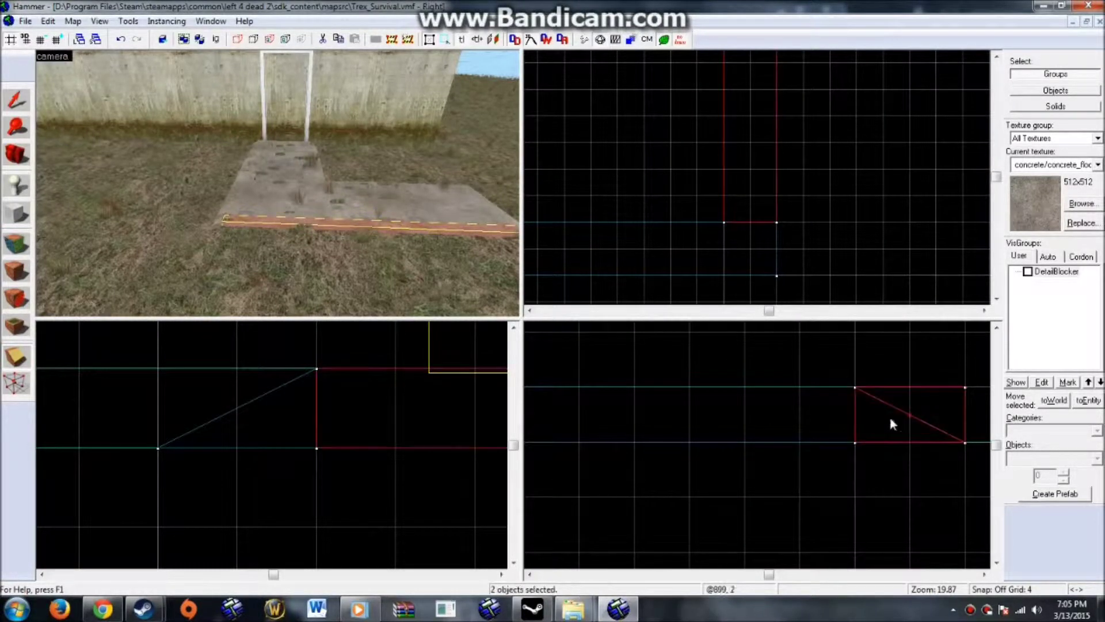
click(29, 102)
click(239, 221)
key(Delete)
Clip the long strip's protruding end along the front slope and remove the leftover corner piece to mitre the outer corner
click(218, 221)
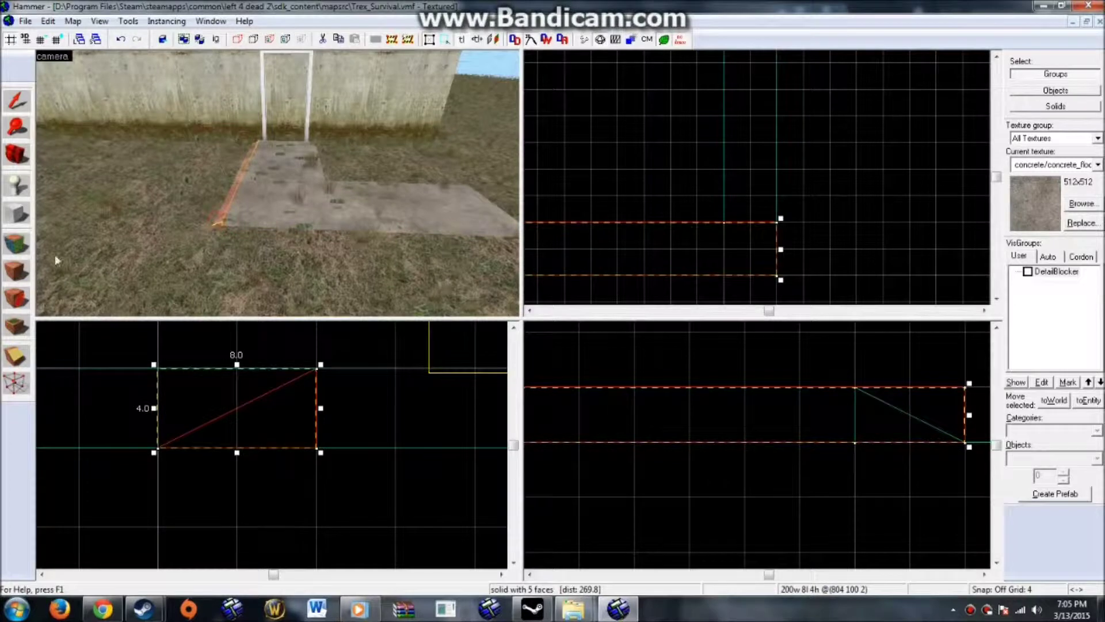
scroll(257, 206, up, 2)
scroll(253, 207, up, 3)
drag(258, 206, 251, 209)
click(16, 355)
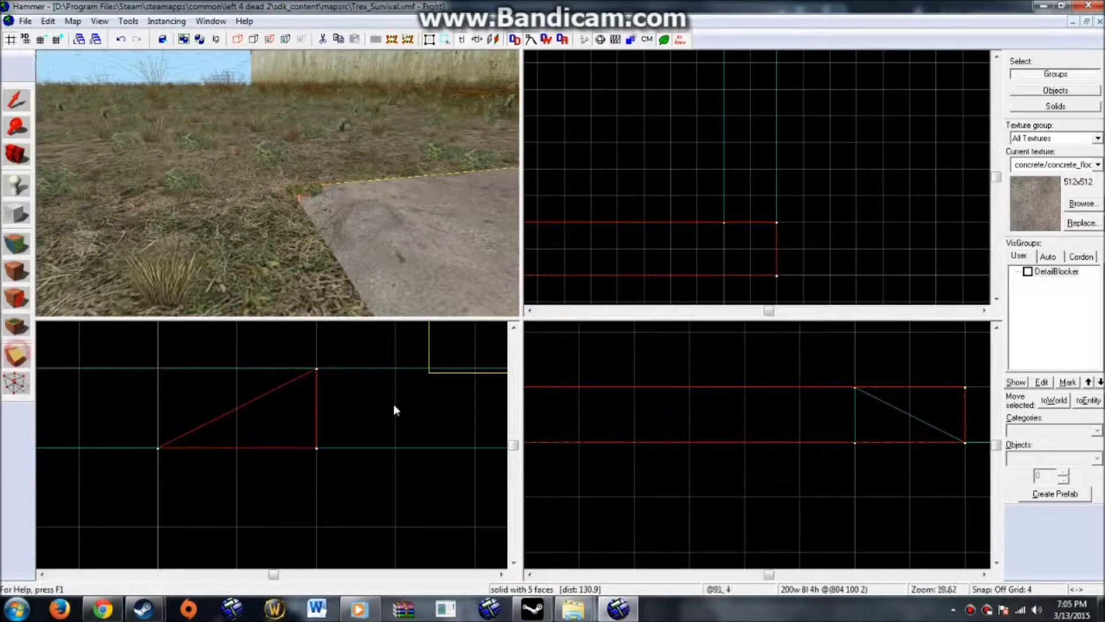
drag(855, 390, 965, 430)
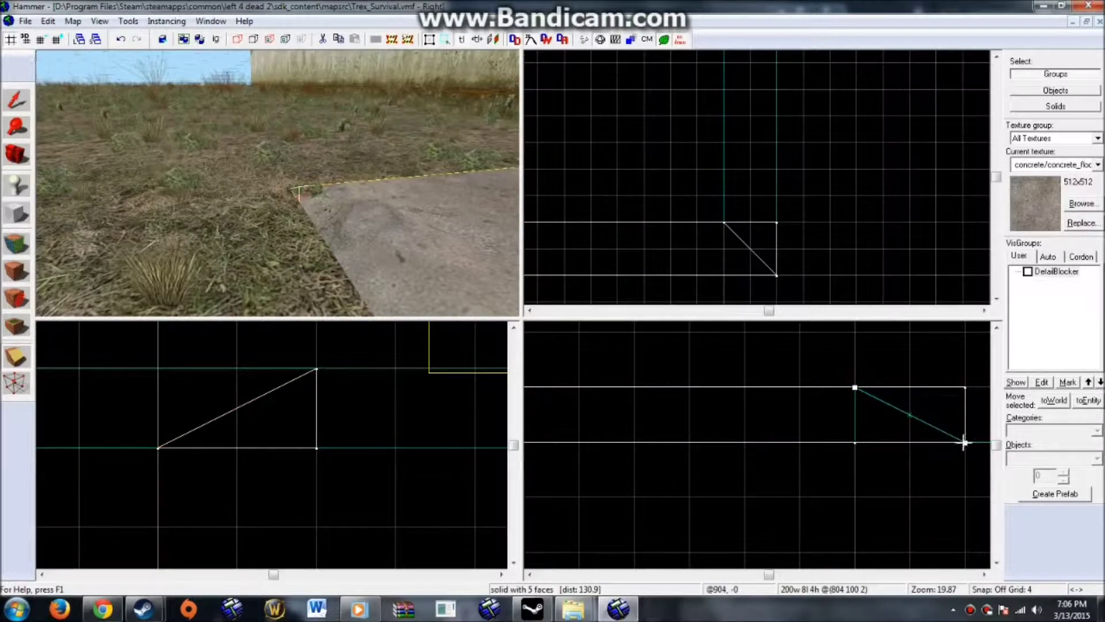
key(Return)
click(16, 99)
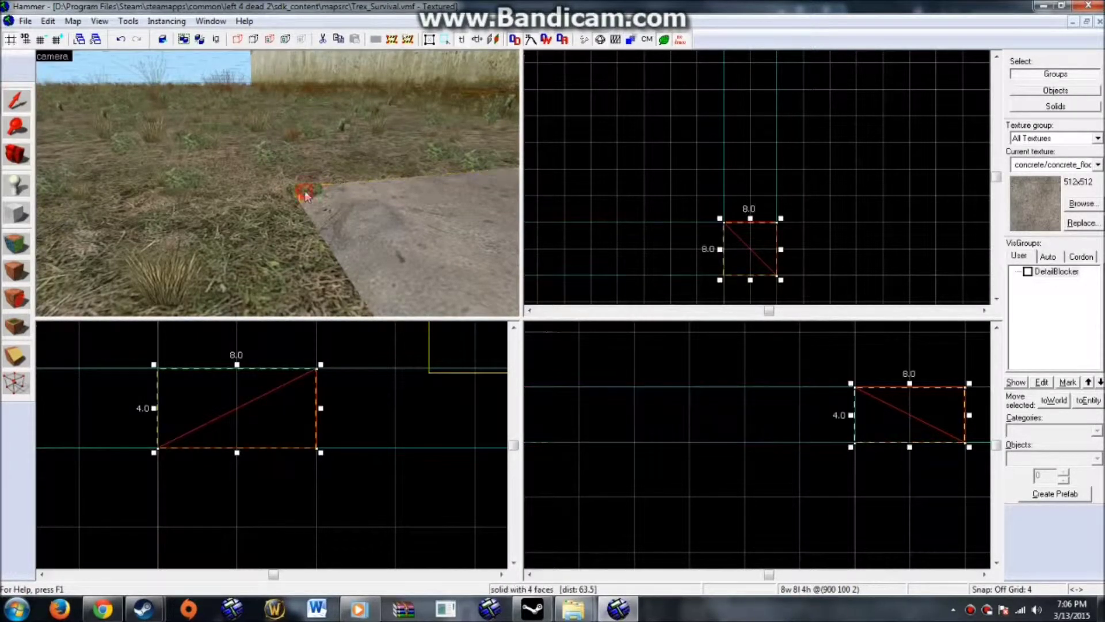
key(Escape)
Apply the concrete/concrete_floor_10 texture to the path's sloped edge faces
key(z)
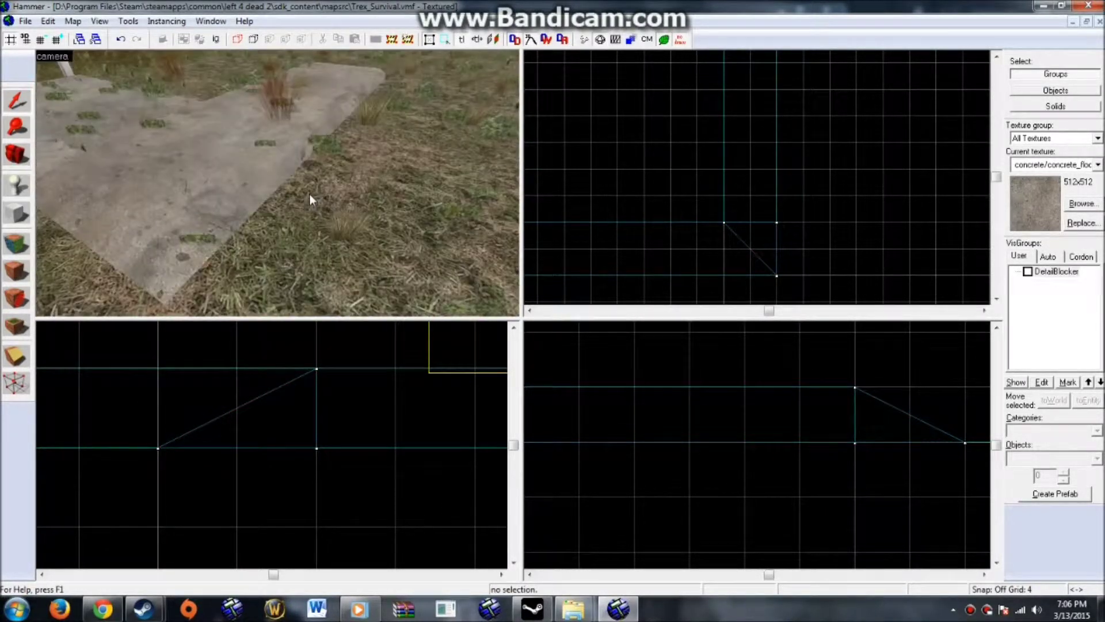
key(shift+a)
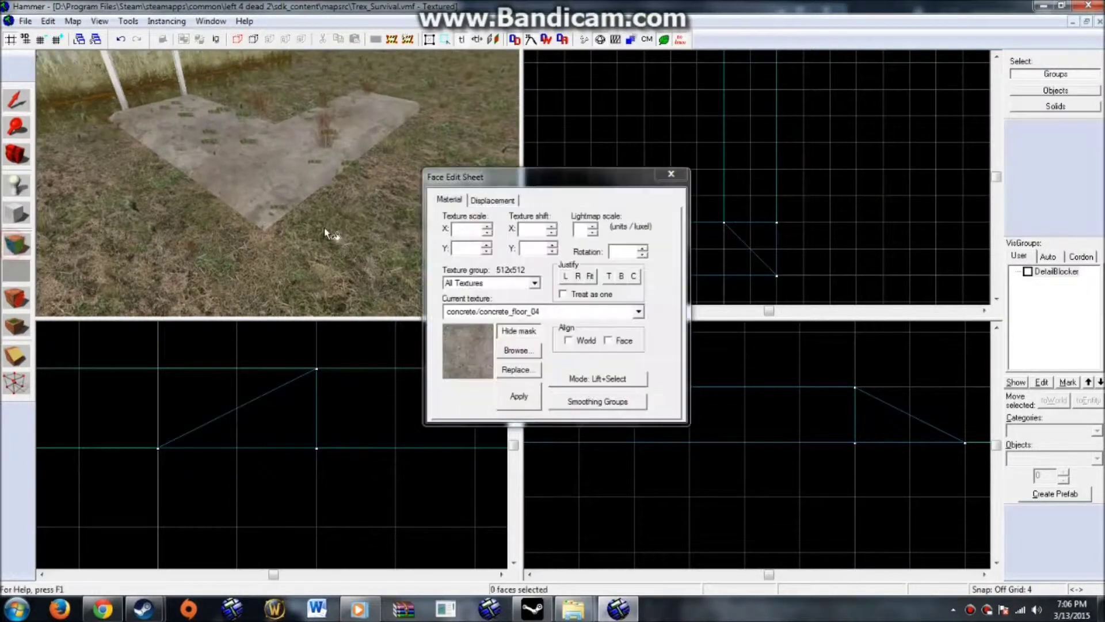
click(528, 355)
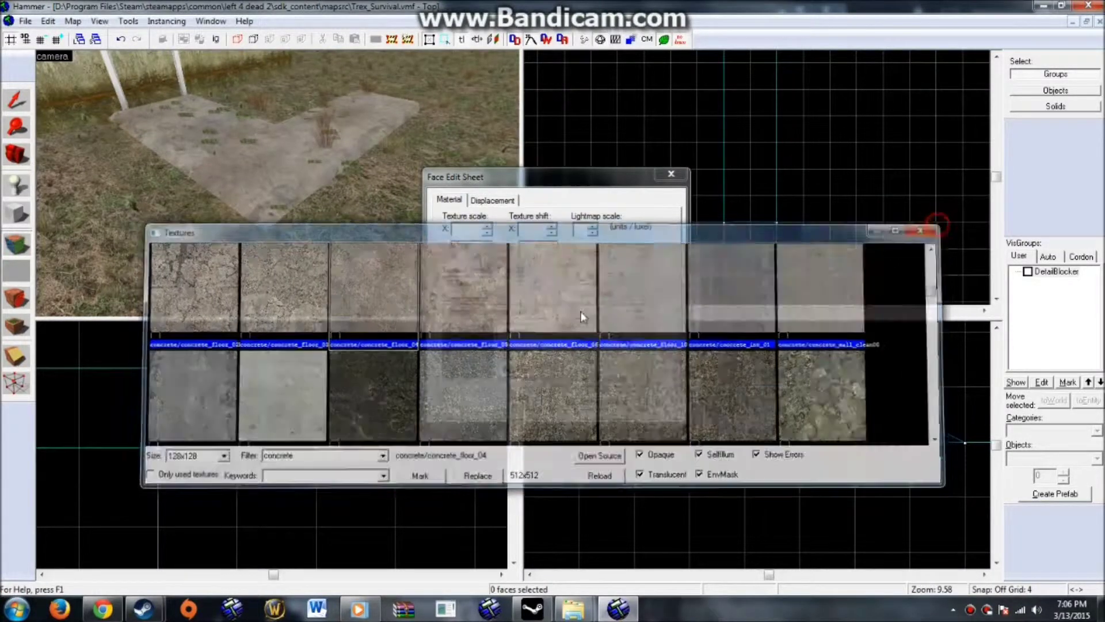
key(Escape)
click(516, 350)
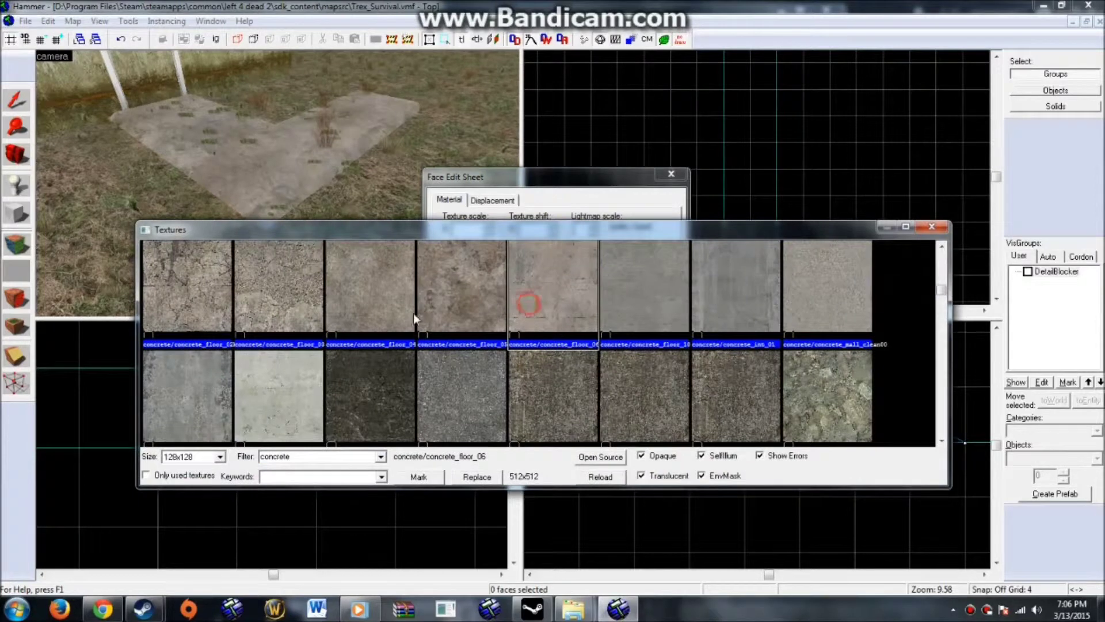
scroll(372, 361, down, 1)
double_click(678, 402)
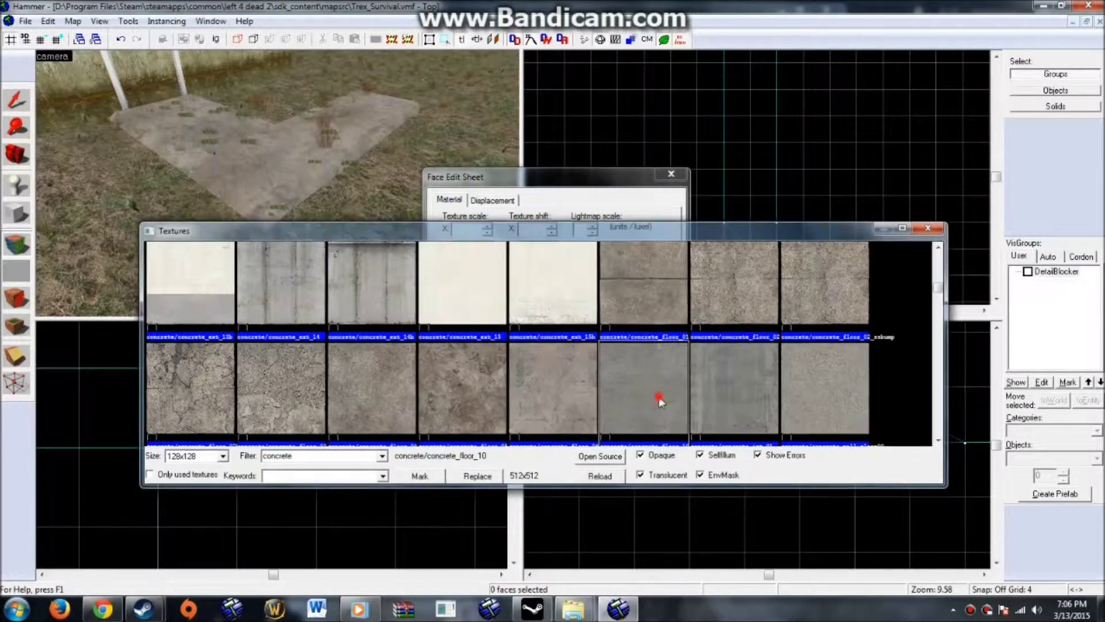
scroll(255, 212, up, 3)
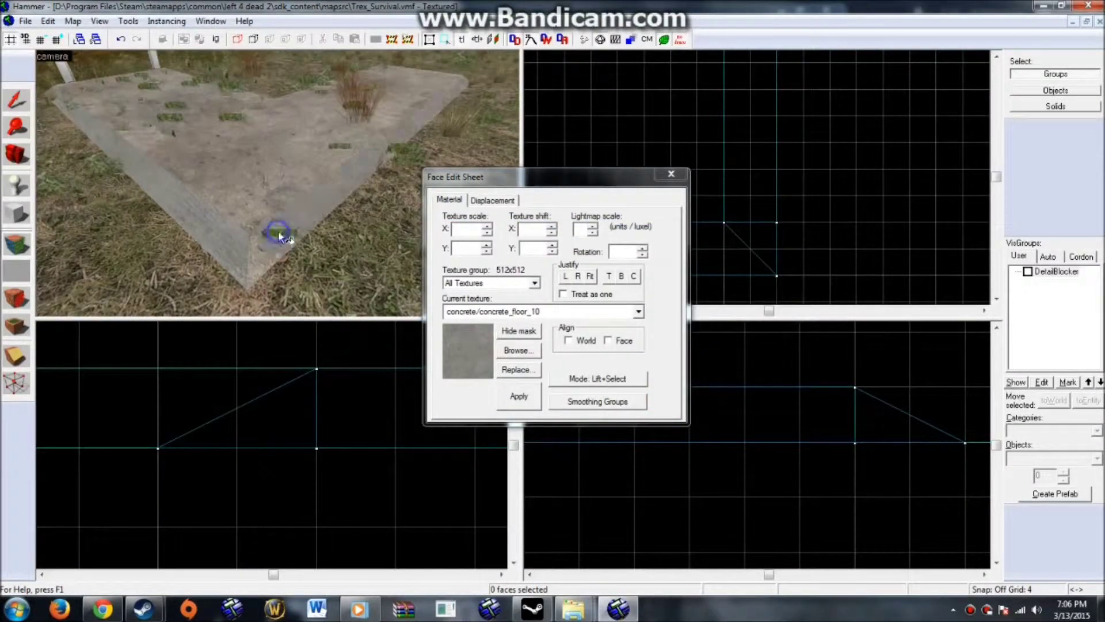
key(w)
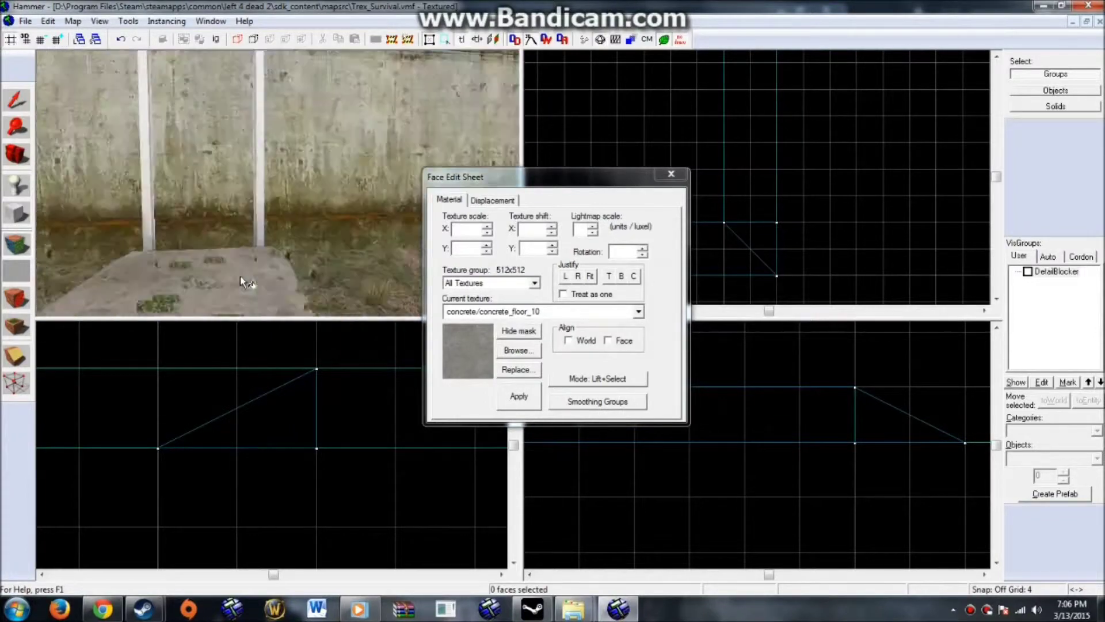
Try the concrete/concretefloor006a texture on the path's long sloped edge
click(521, 350)
click(739, 307)
double_click(567, 390)
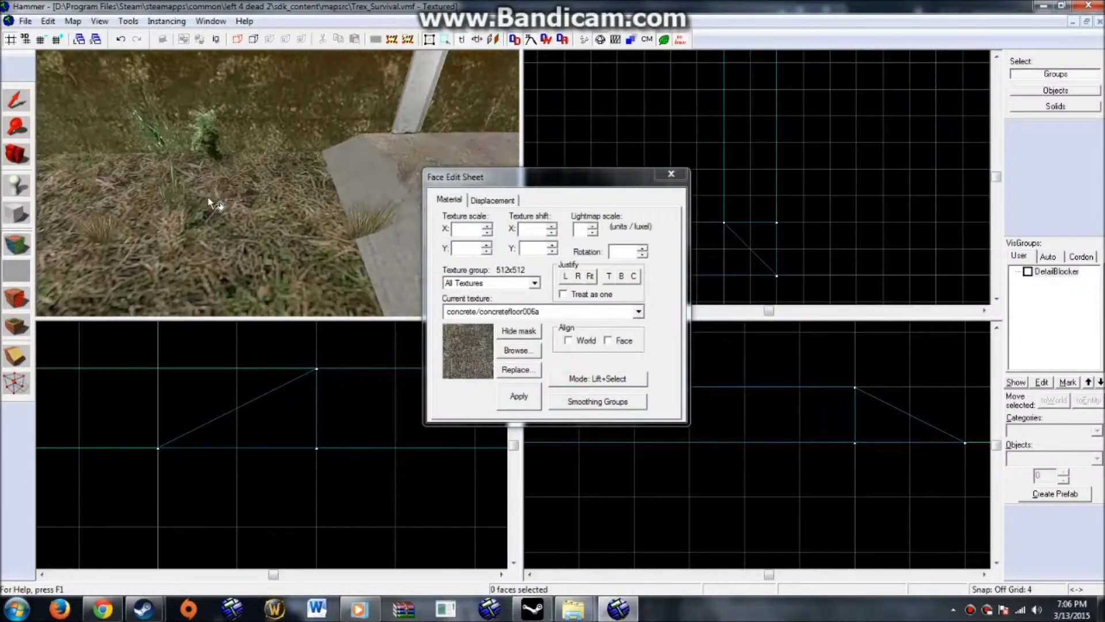
key(s)
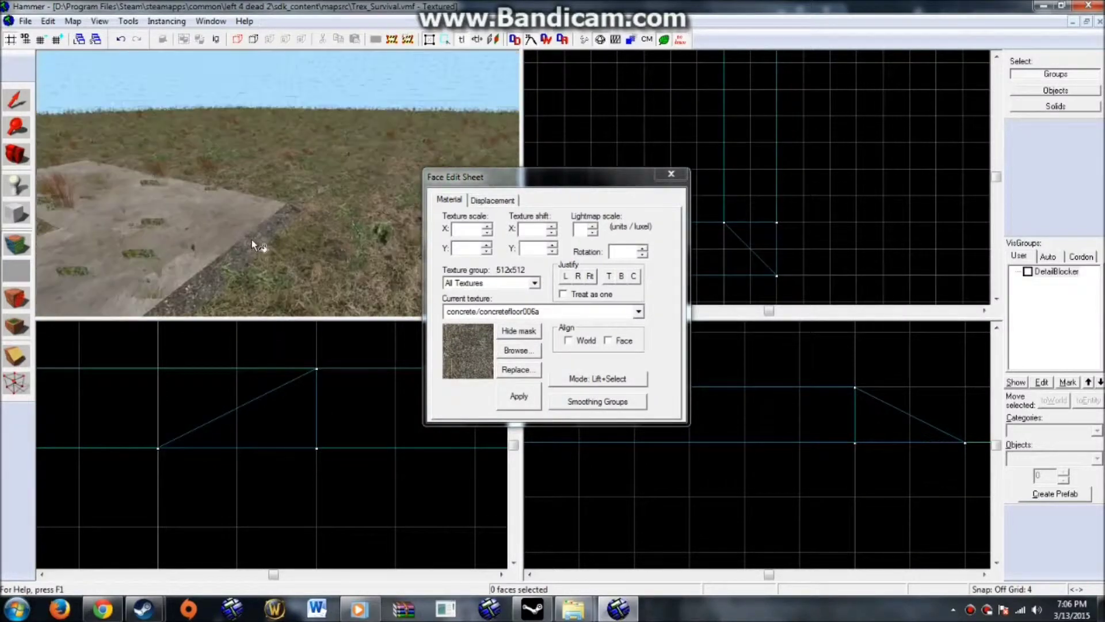
key(s)
key(z)
Apply the concrete/concrete_ext_03 texture to the two sloped edges that meet at the outer corner
click(521, 352)
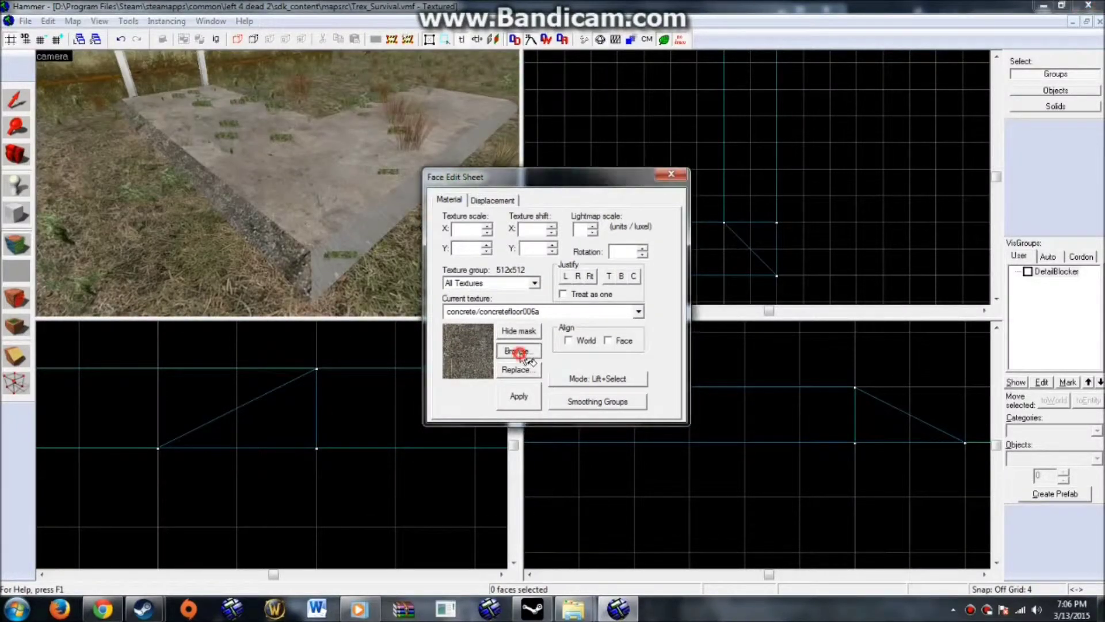
click(467, 302)
scroll(402, 339, up, 3)
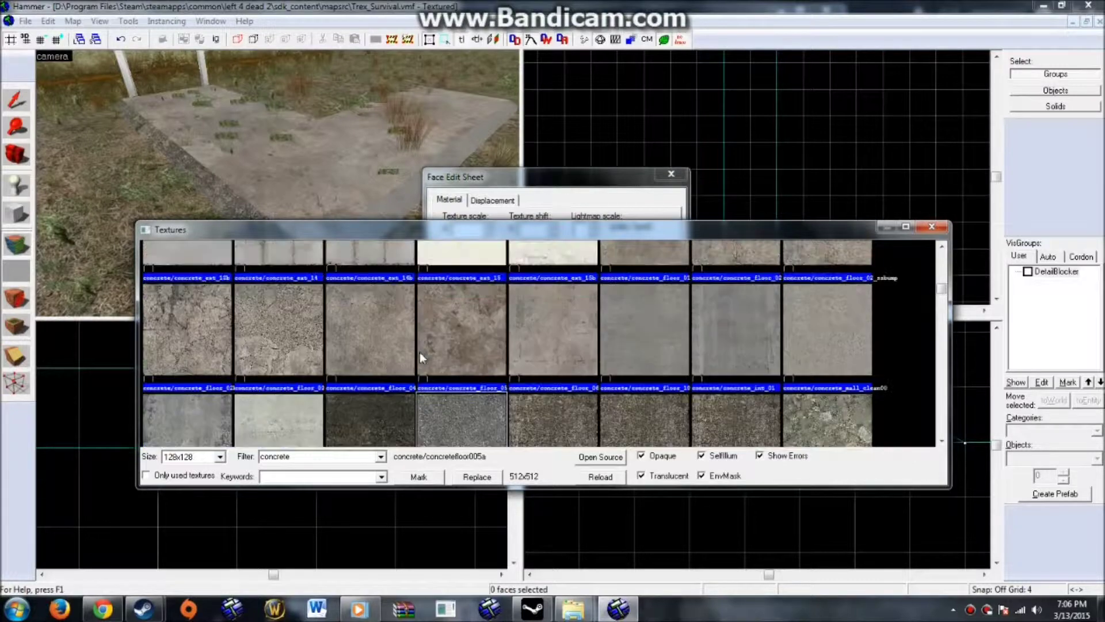
scroll(564, 394, down, 1)
click(644, 392)
scroll(755, 395, up, 5)
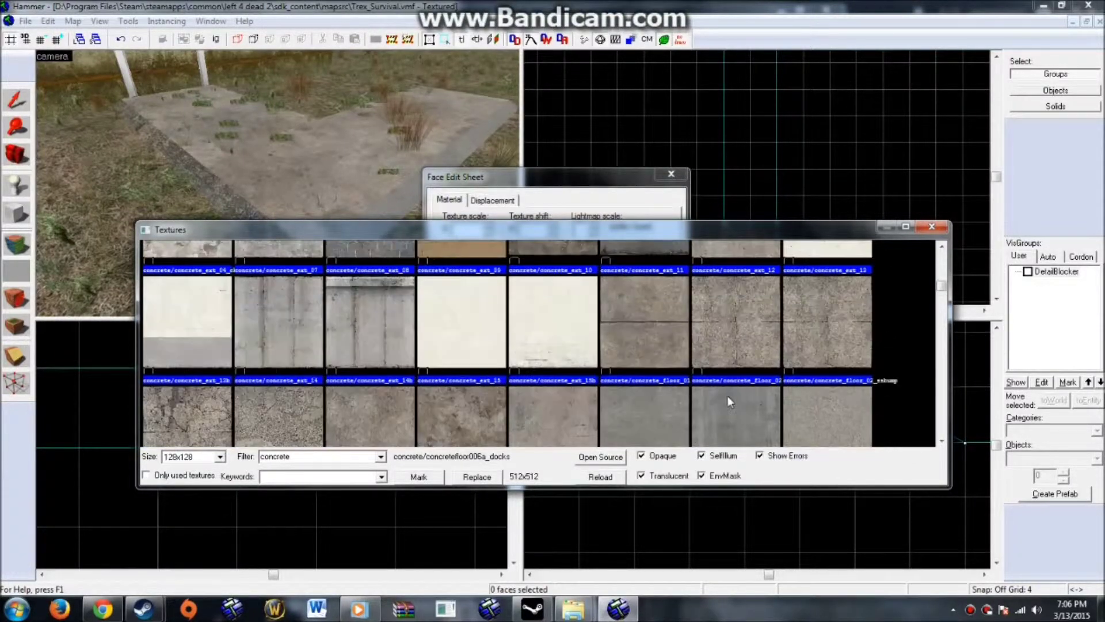
scroll(709, 391, down, 1)
double_click(737, 311)
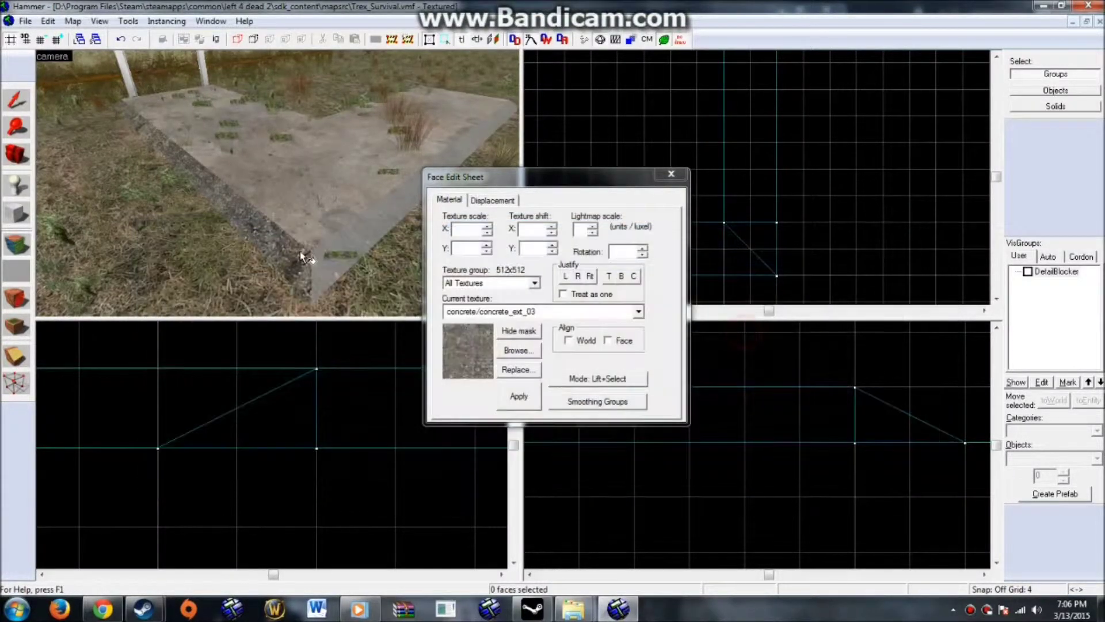
right_click(292, 254)
right_click(331, 269)
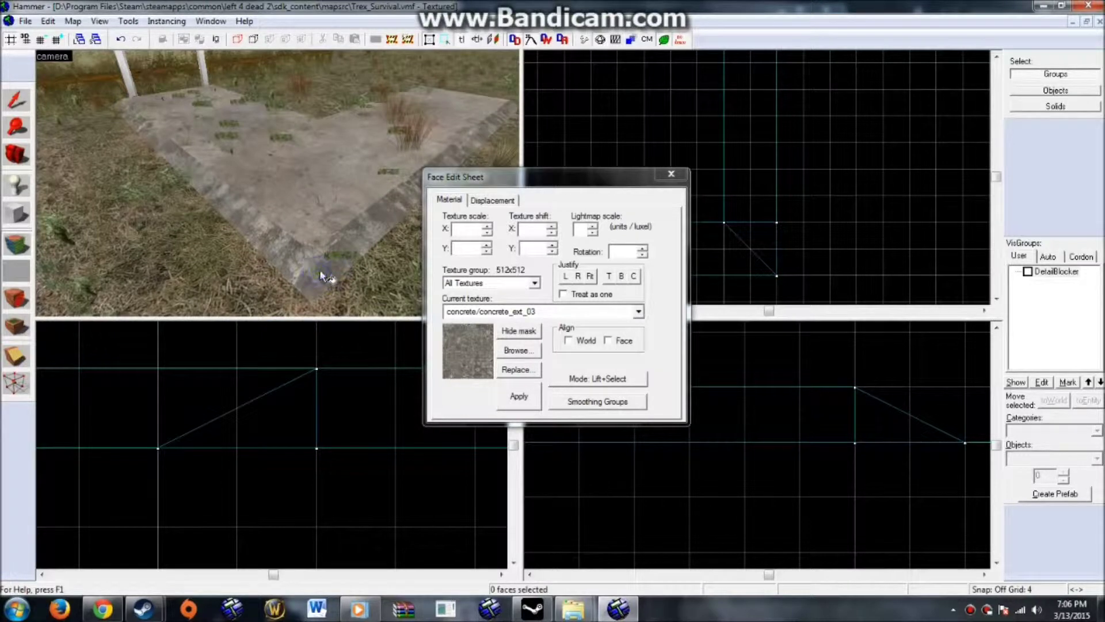
Pick the concrete/bunker_stair01 texture and apply it to the path's long sloped edge
key(z)
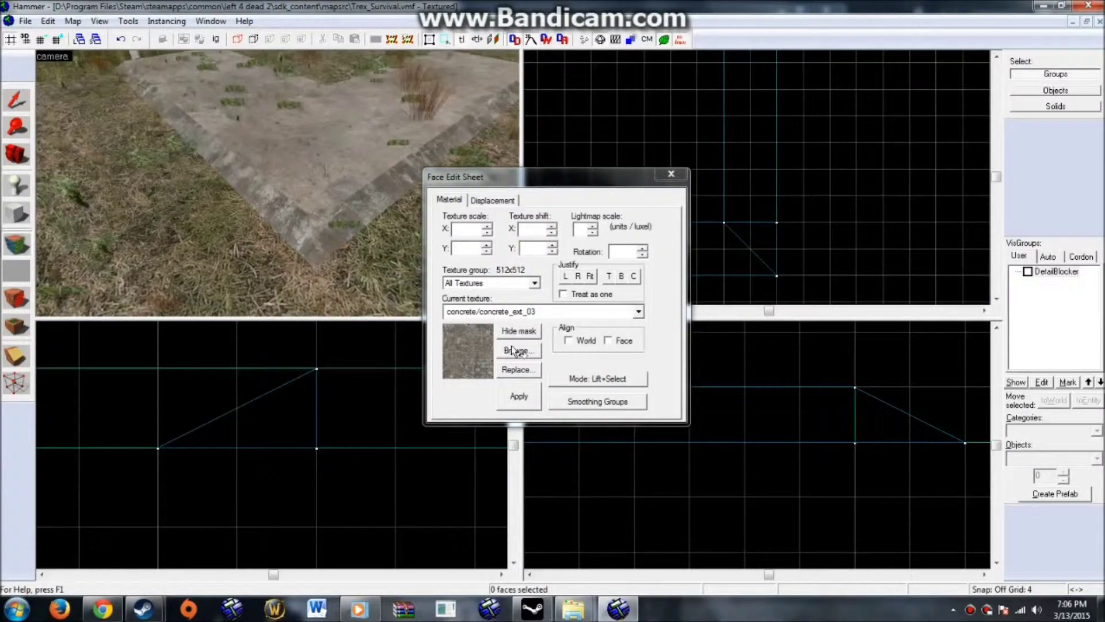
click(514, 351)
scroll(555, 317, up, 2)
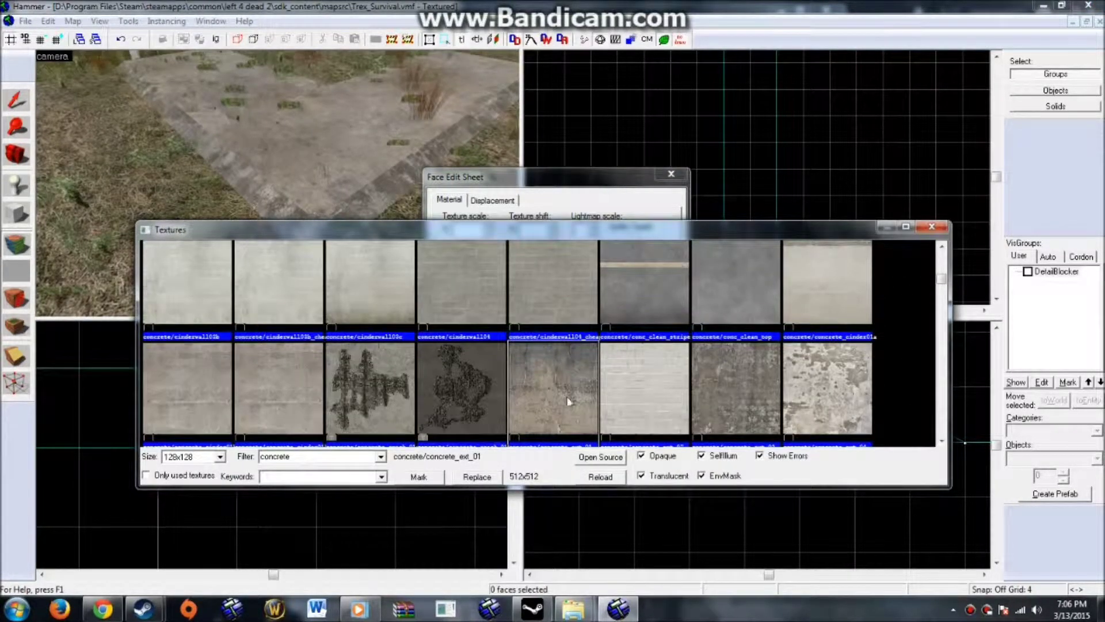
scroll(567, 397, up, 6)
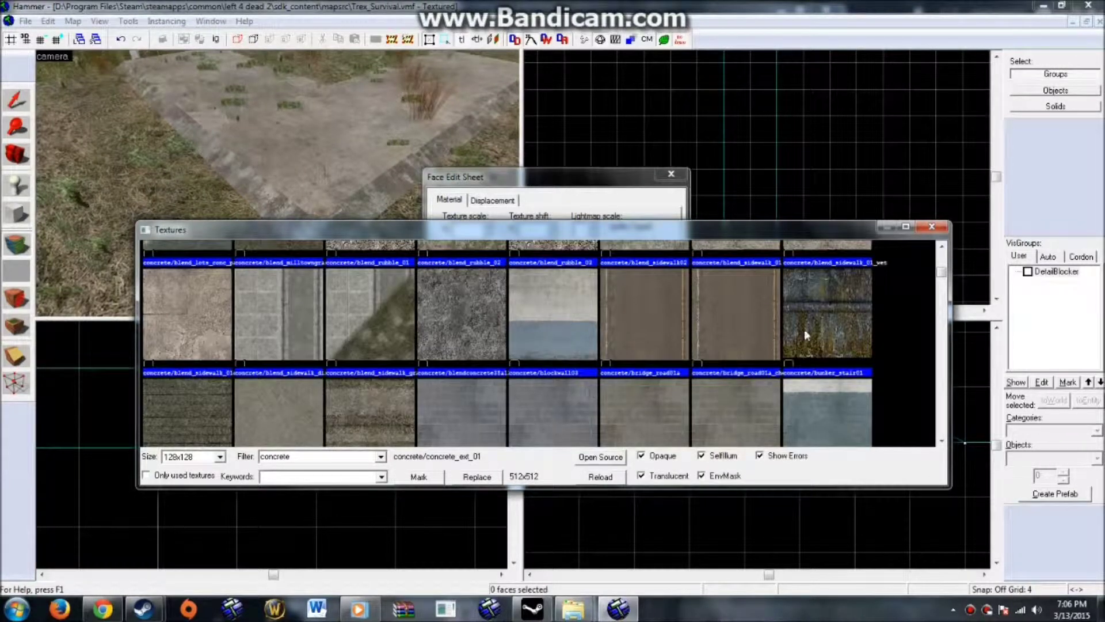
double_click(841, 327)
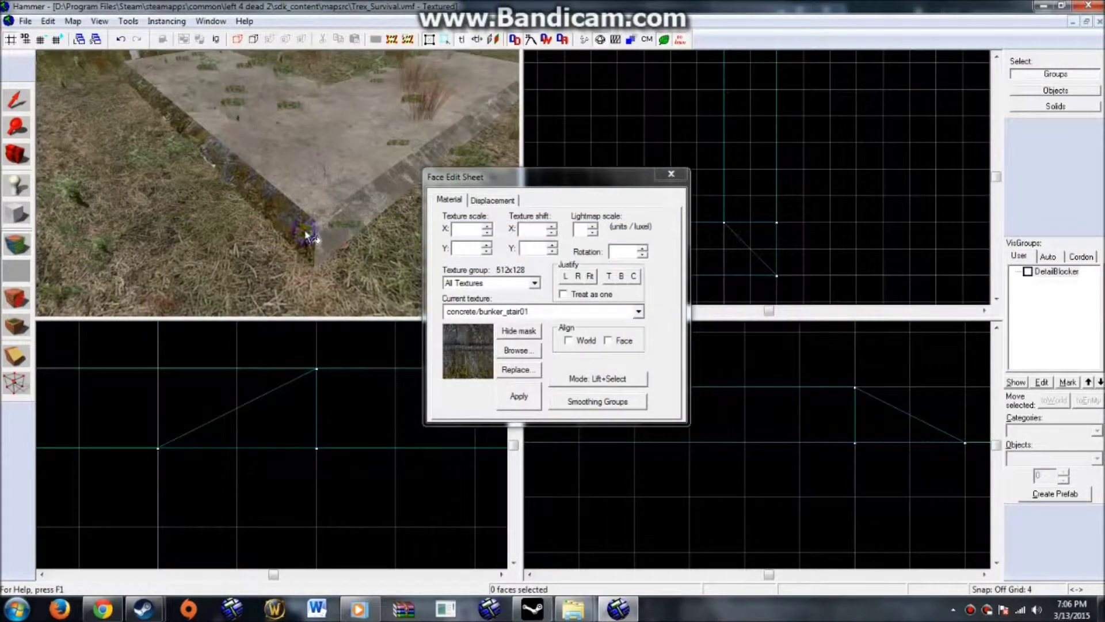
Try the concrete/ceilingbeams01 and concrete/concretewall023d textures on the path's long sloped edge
click(517, 351)
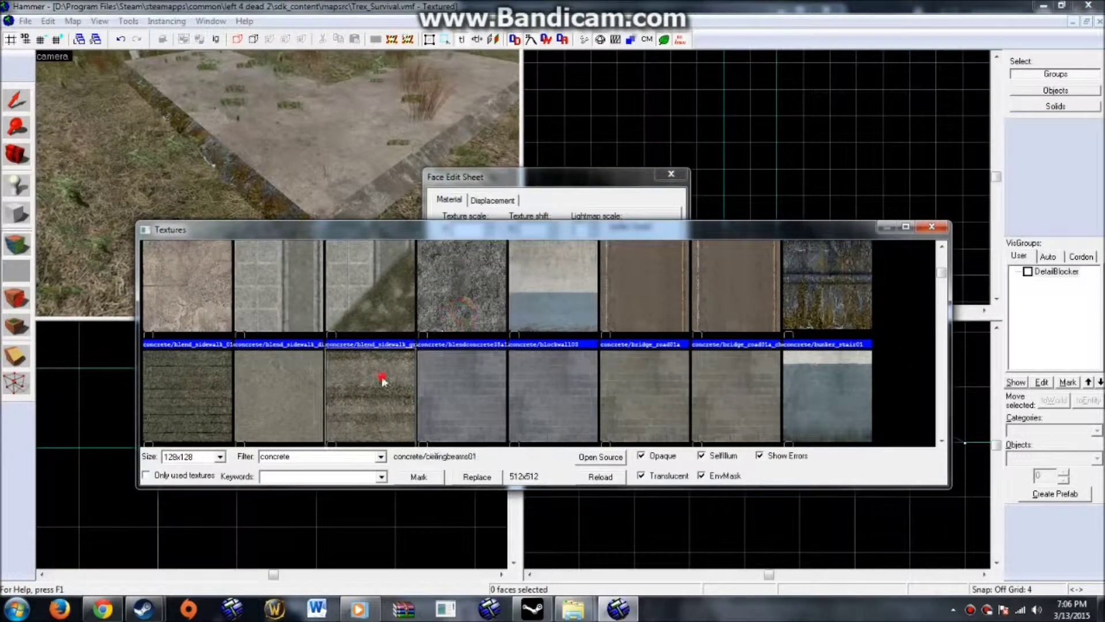
double_click(382, 380)
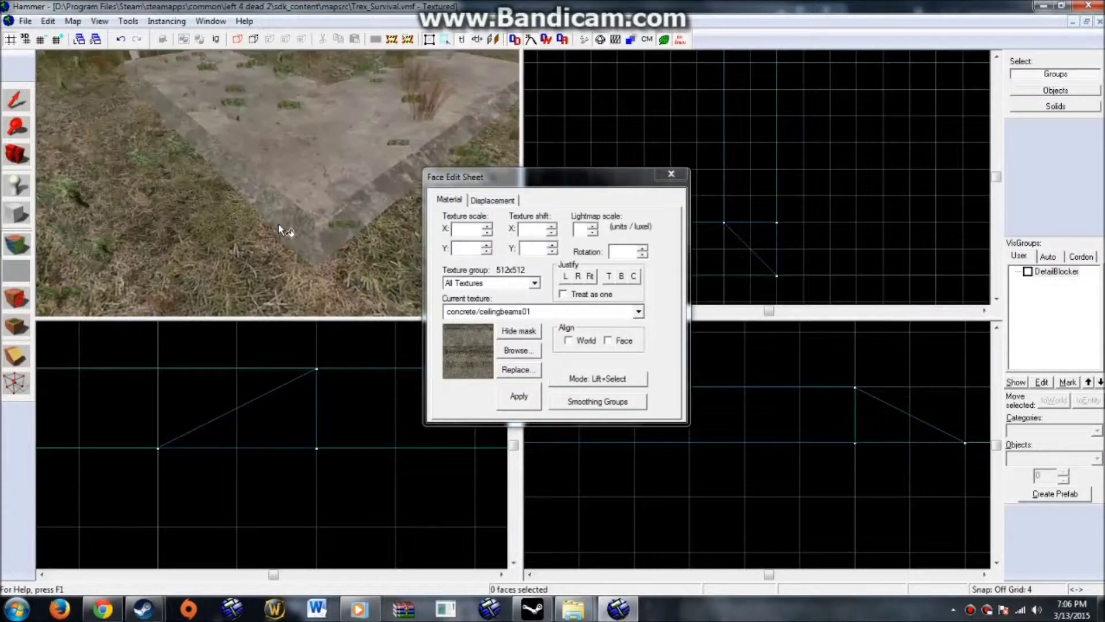
click(518, 352)
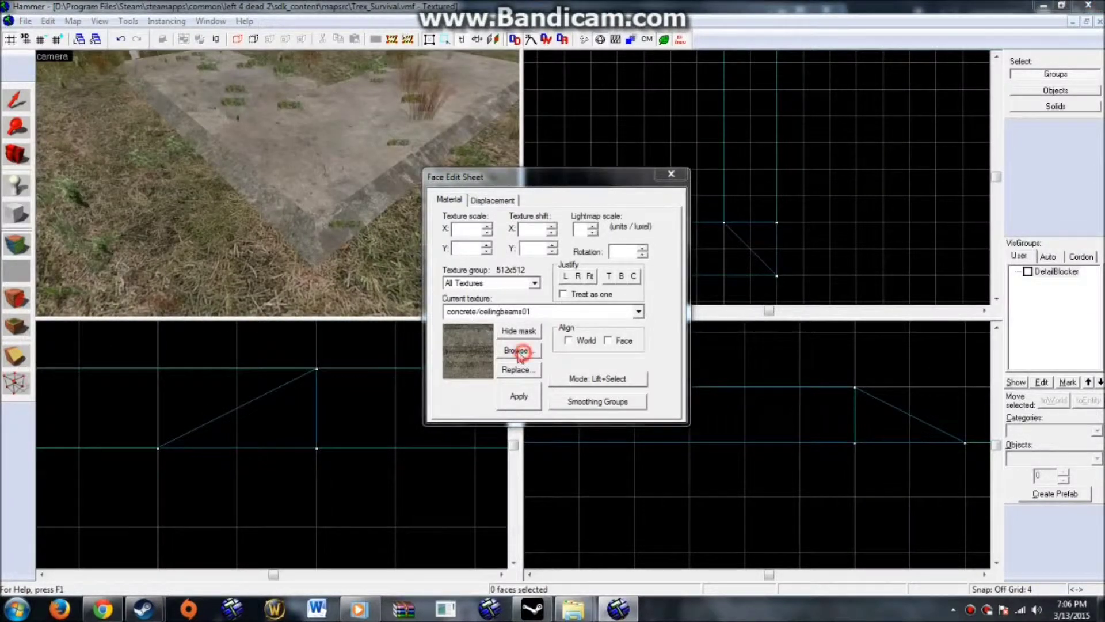
scroll(299, 343, up, 5)
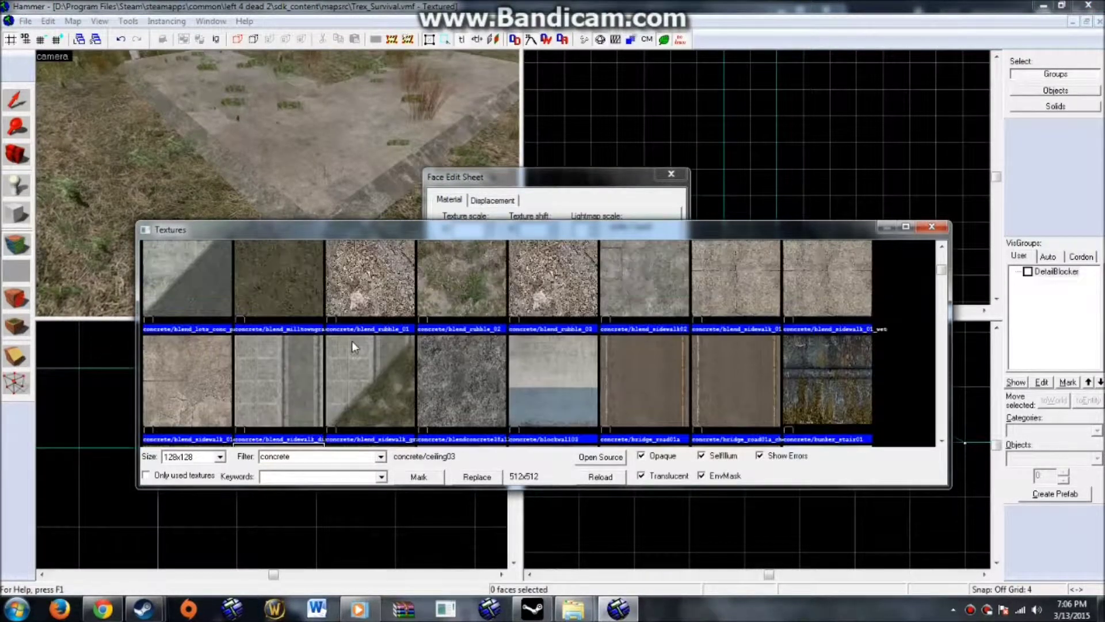
scroll(387, 354, down, 10)
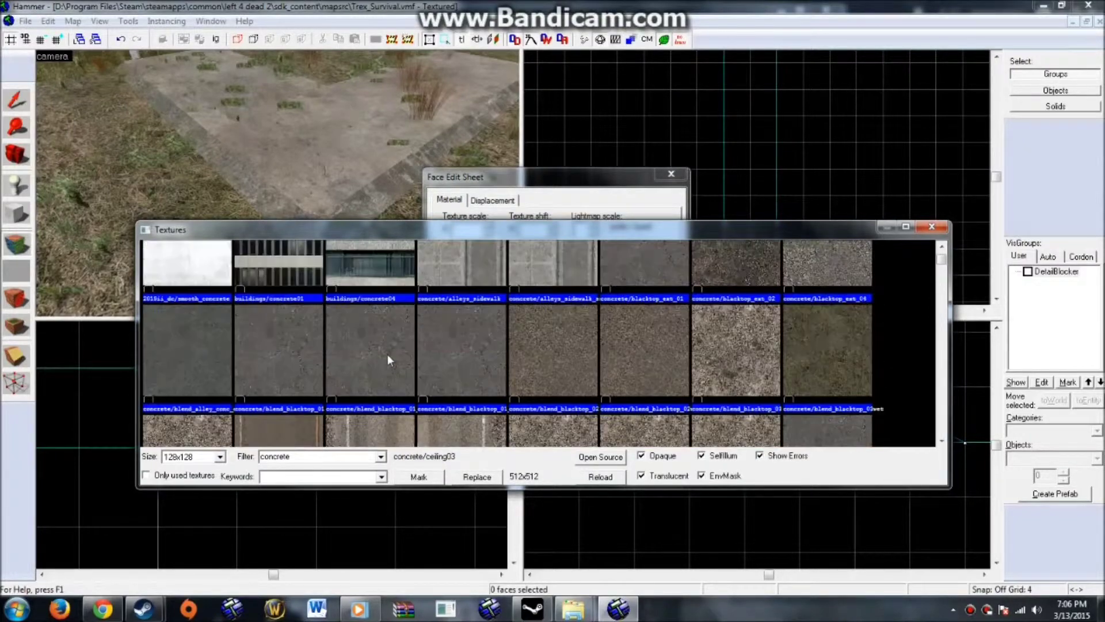
scroll(392, 361, down, 6)
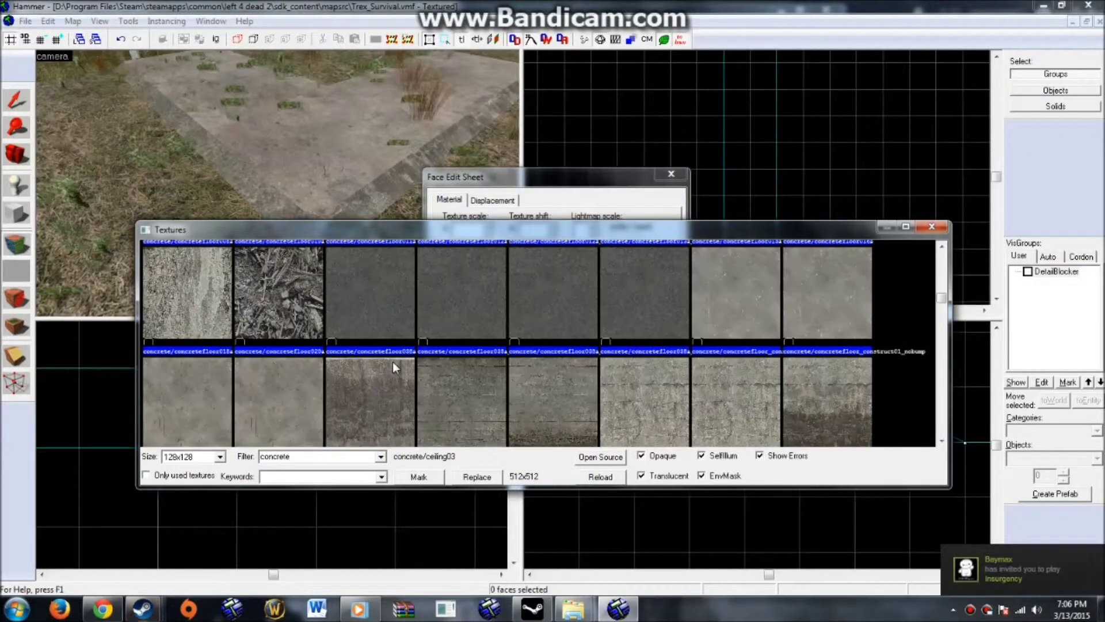
scroll(392, 362, down, 1)
scroll(391, 361, up, 2)
double_click(288, 376)
right_click(299, 226)
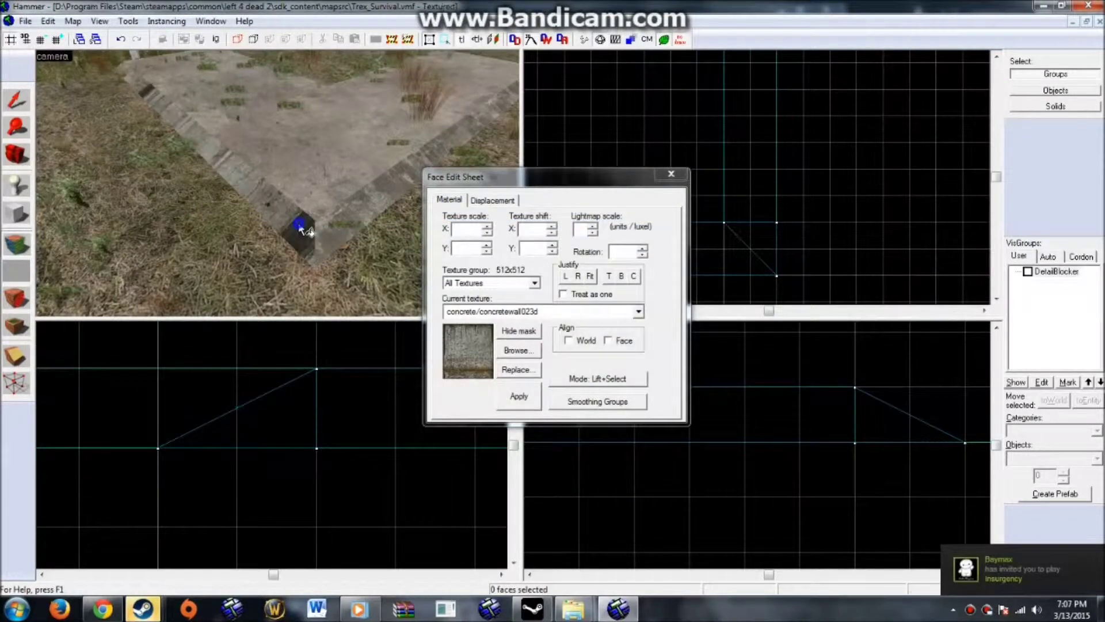
Try the concrete/concretewall051a texture on the sloped edges that meet at the path's outer corner
click(513, 351)
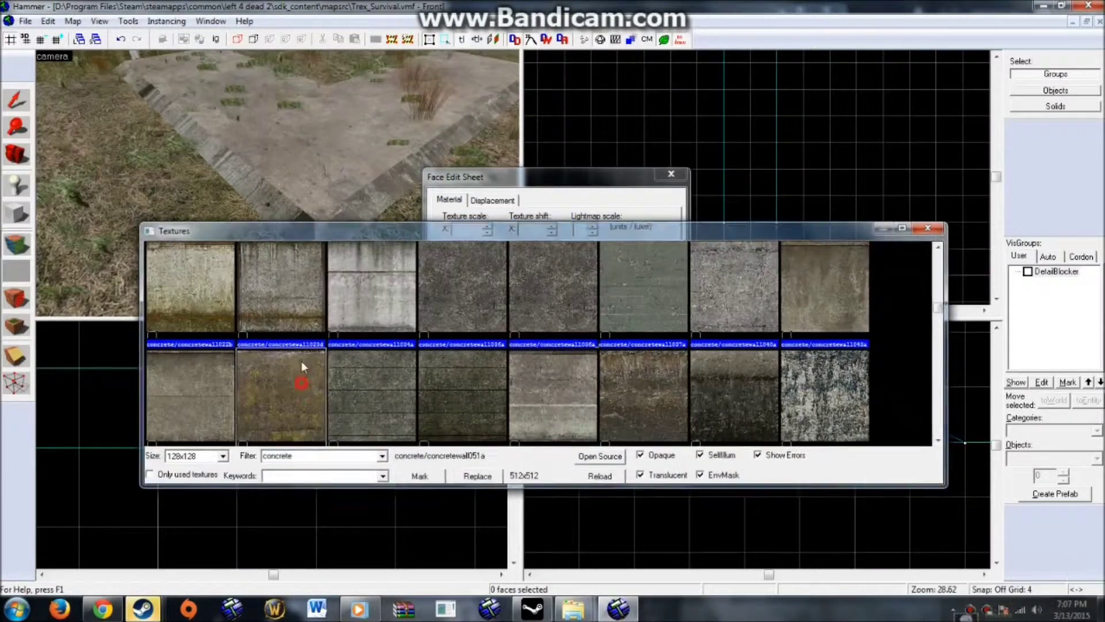
double_click(301, 383)
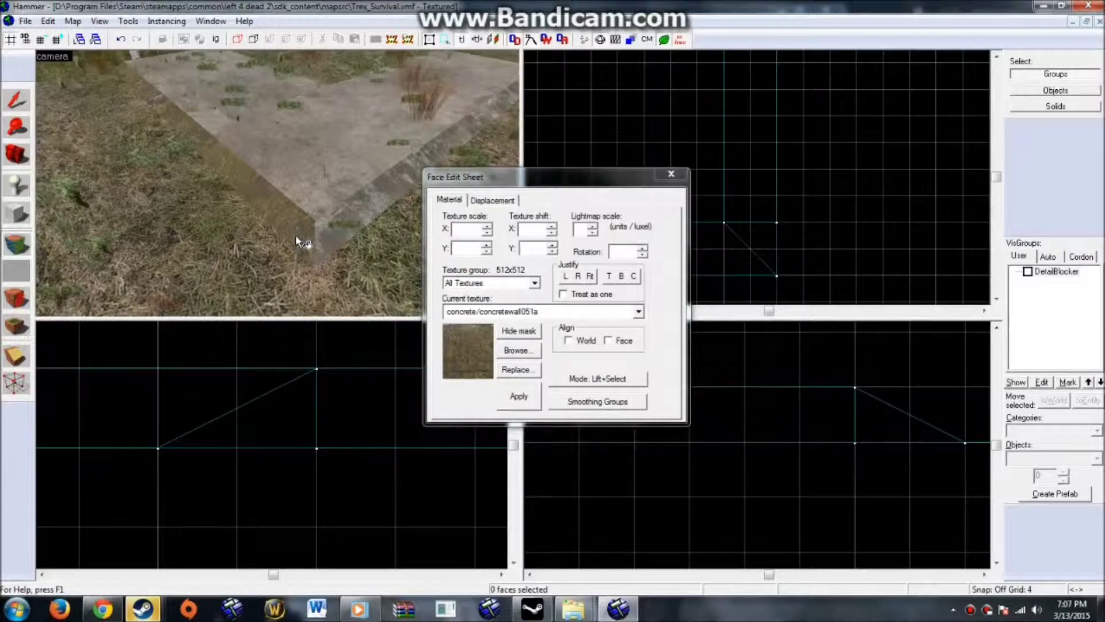
right_click(322, 239)
right_click(332, 231)
key(Up)
key(Up)
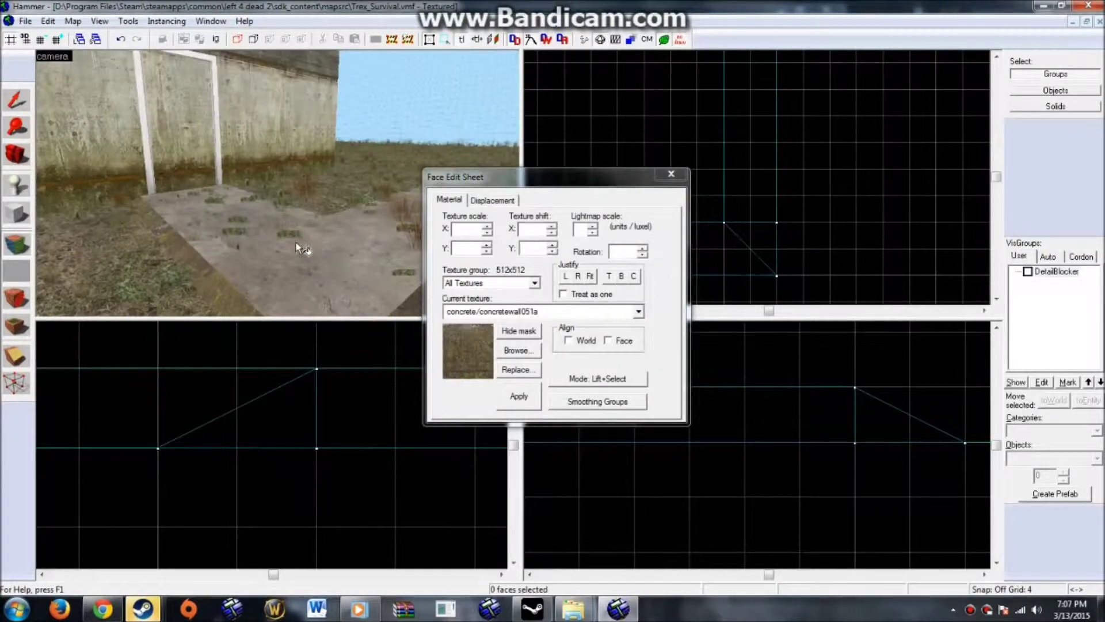
key(Left)
key(w)
key(d)
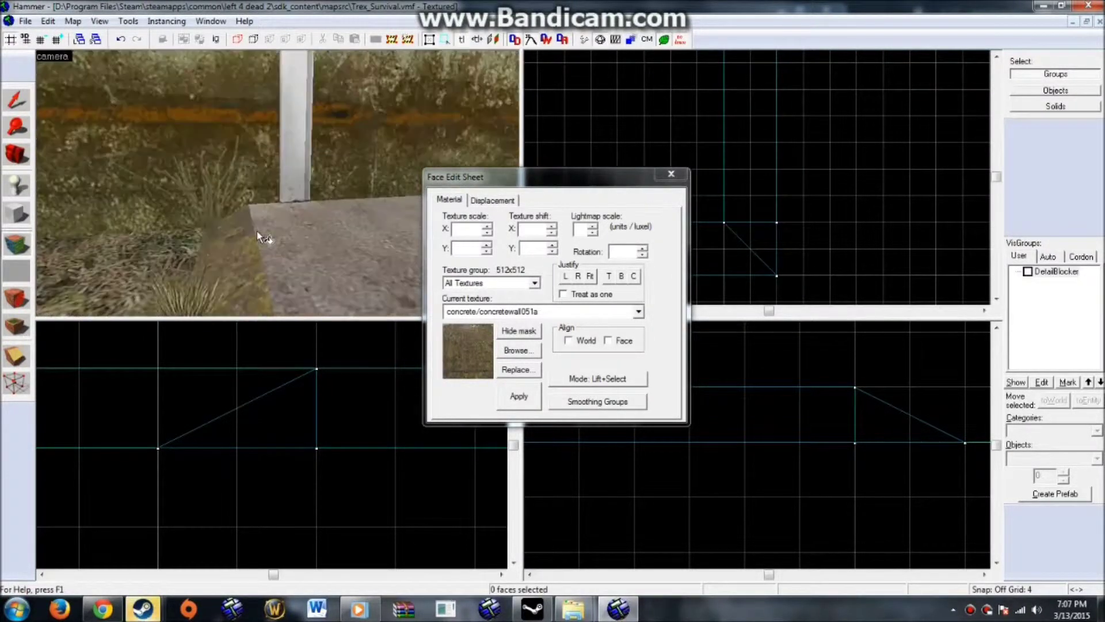
click(514, 348)
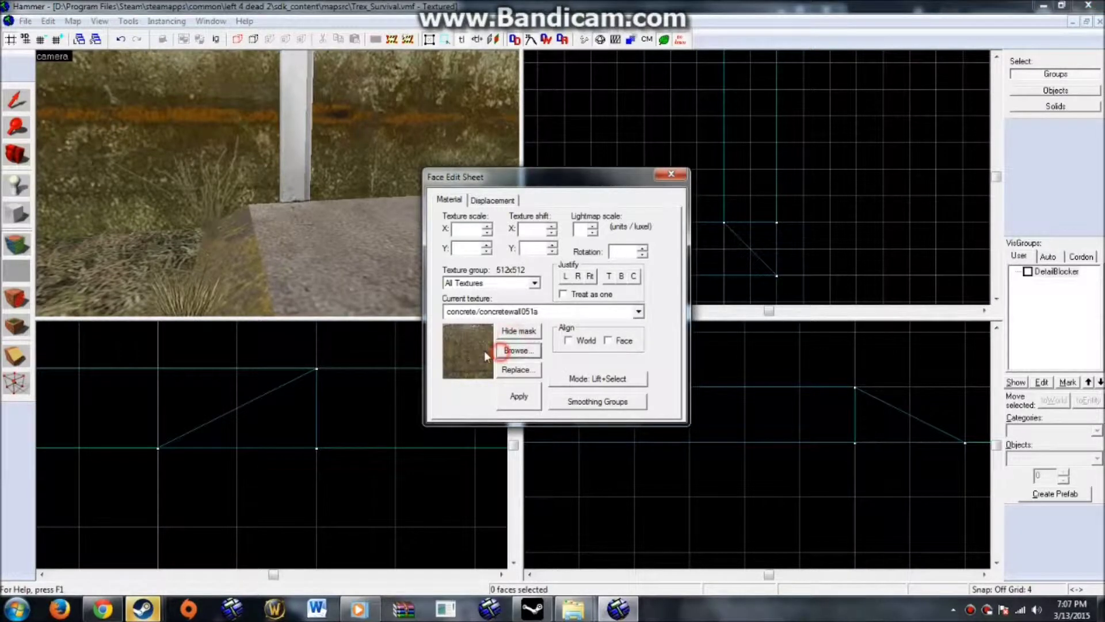
click(930, 227)
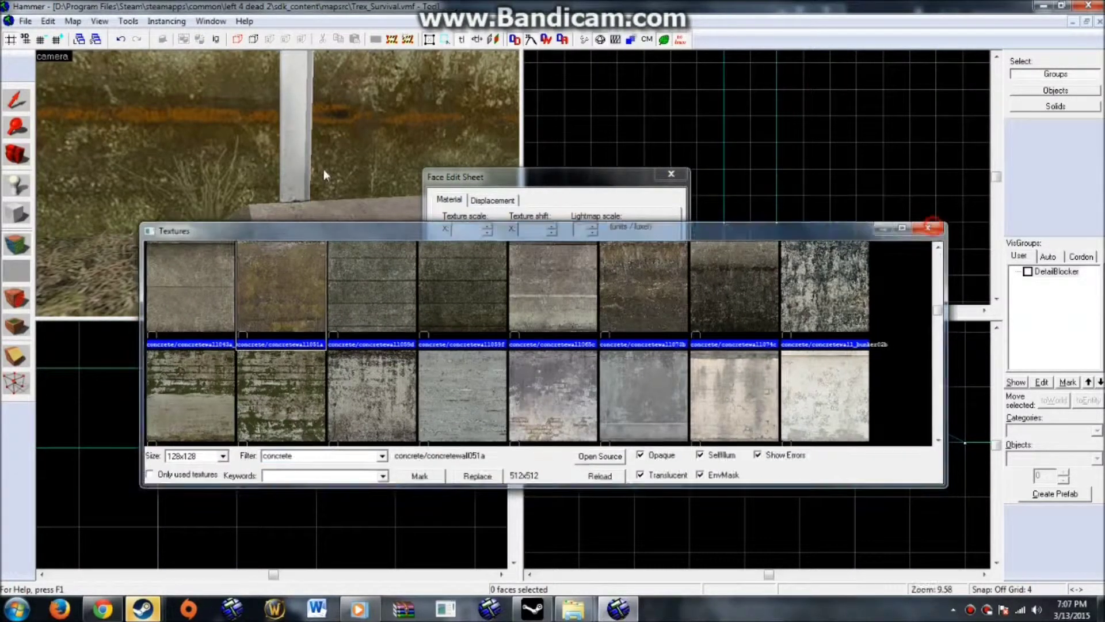
Pick up the building wall's concrete/concretewall022b texture, apply it to the path's long sloped edge and justify it to the centre
click(207, 126)
click(225, 249)
key(z)
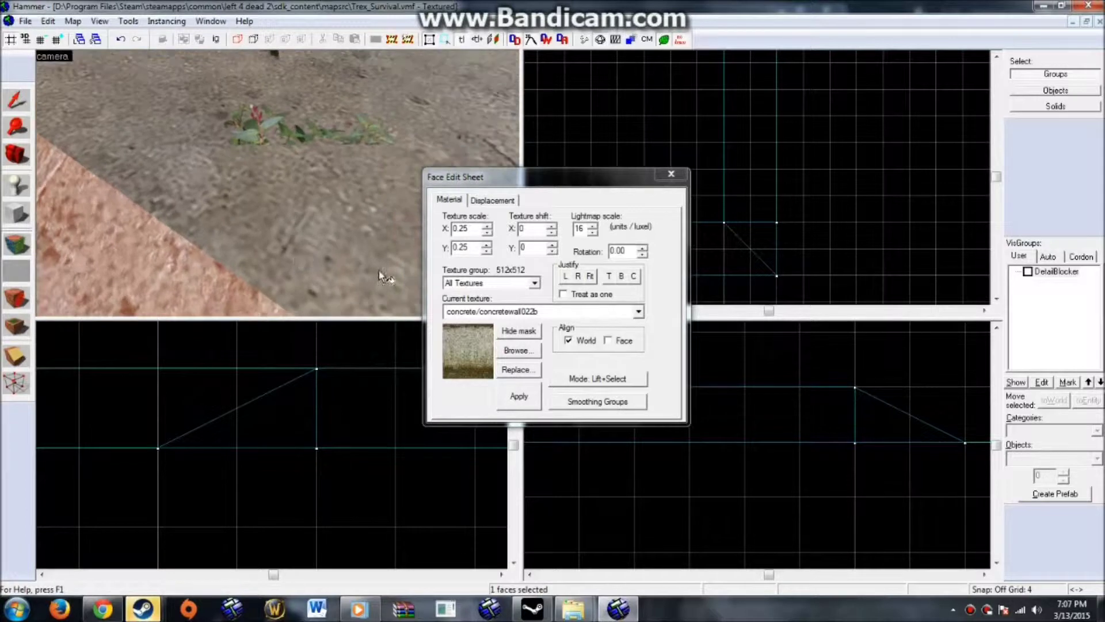
click(610, 277)
scroll(295, 233, down, 4)
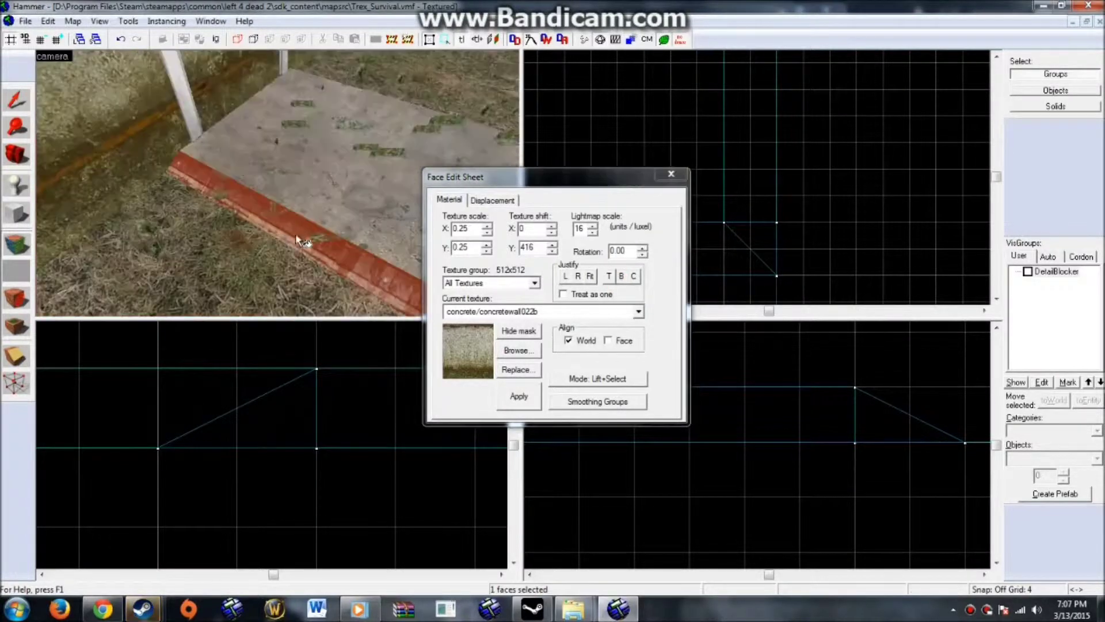
key(z)
key(z)
click(633, 276)
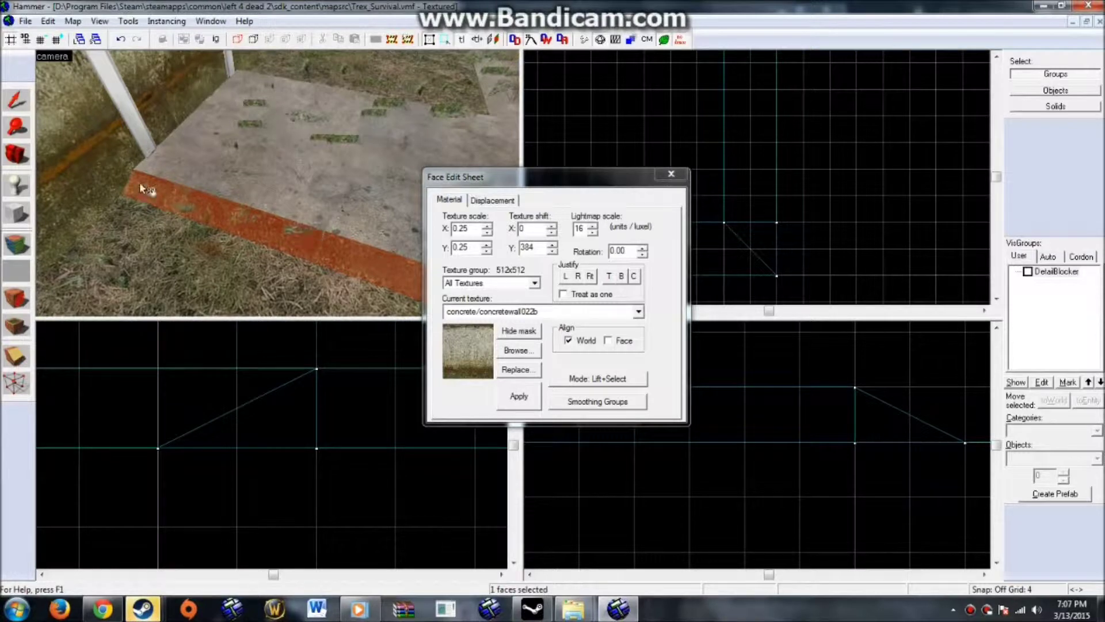
scroll(172, 197, down, 3)
key(z)
key(z)
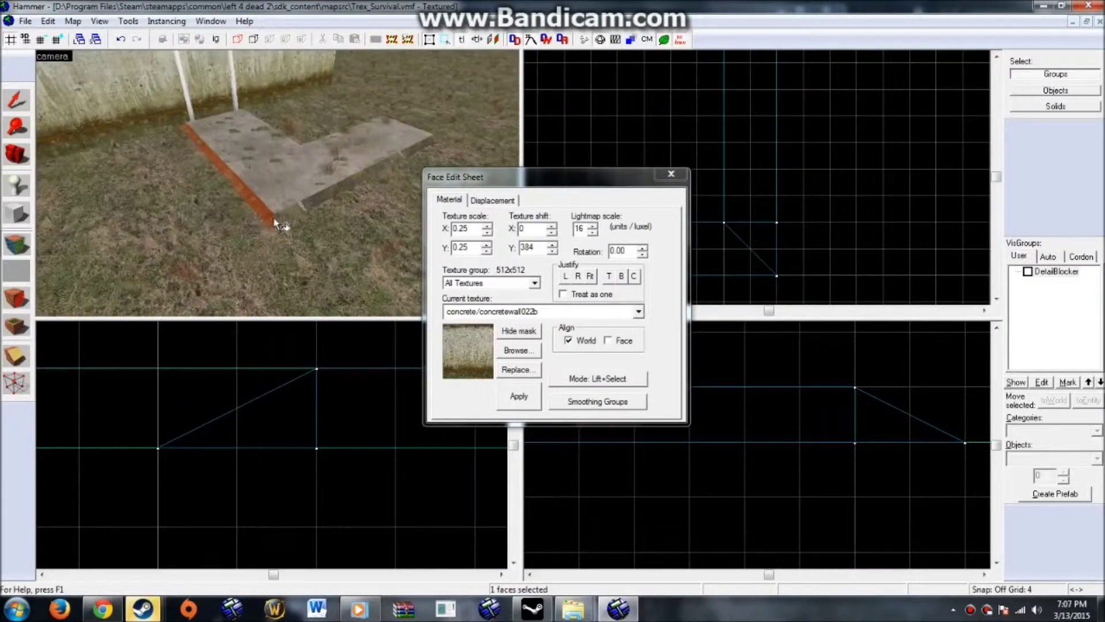
Apply concrete/concretewall022b to the adjoining sloped edge at the outer corner and set its texture rotation to 90
scroll(287, 228, up, 3)
right_click(300, 282)
key(z)
key(z)
key(z)
key(z)
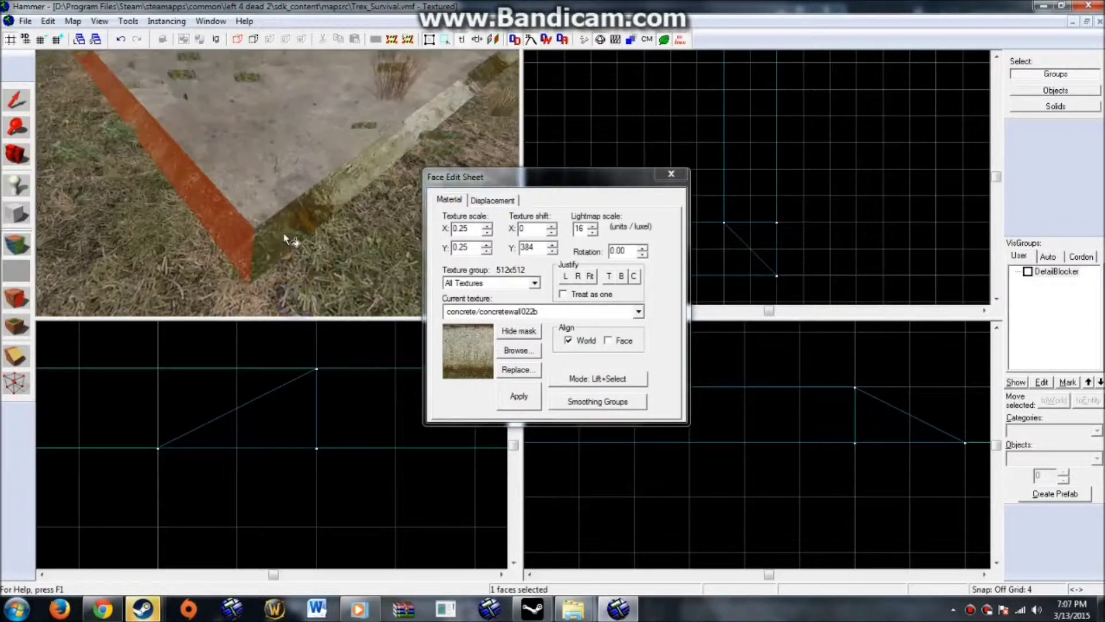
click(284, 232)
click(611, 250)
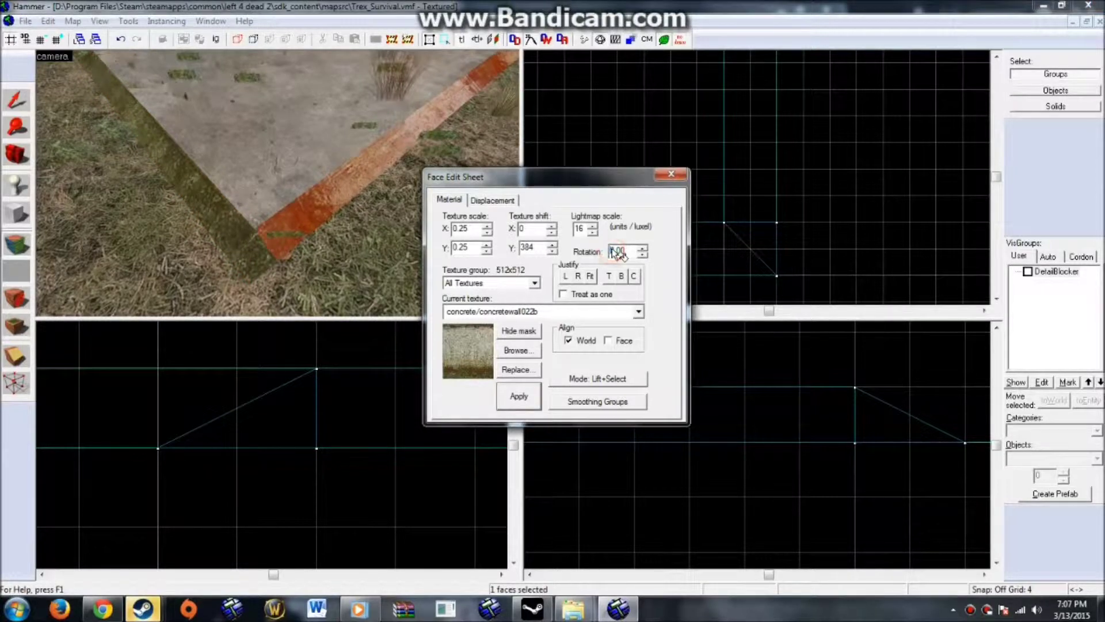
text(90)
key(Return)
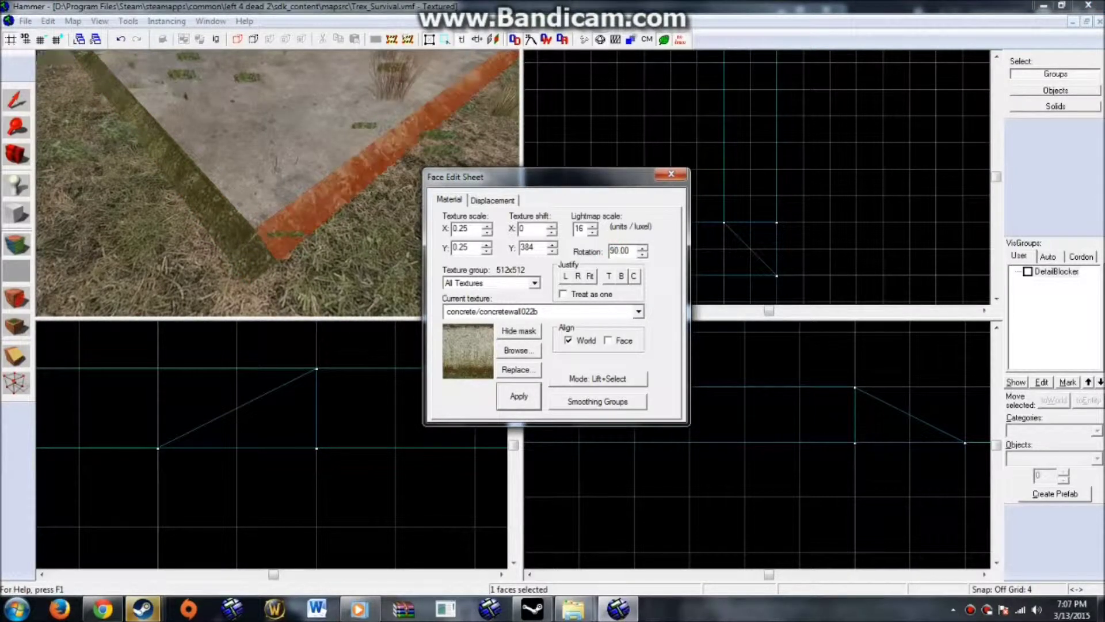
click(671, 174)
Apply concrete/concretewall022b to the first sloped edge along the path's inner corner and justify the texture to the bottom
key(z)
key(z)
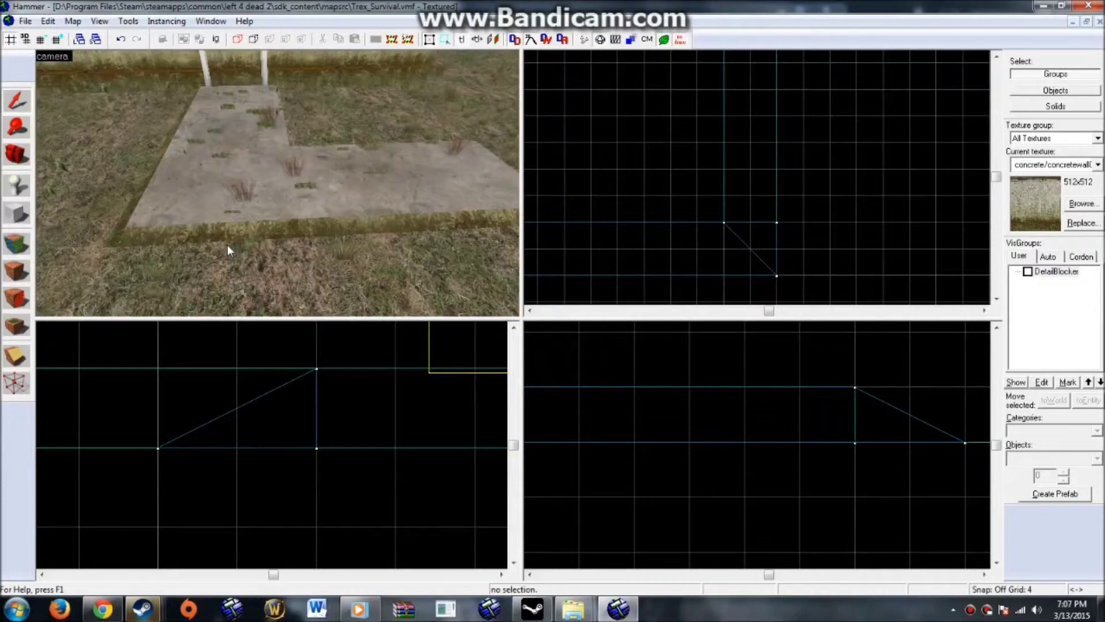
key(w)
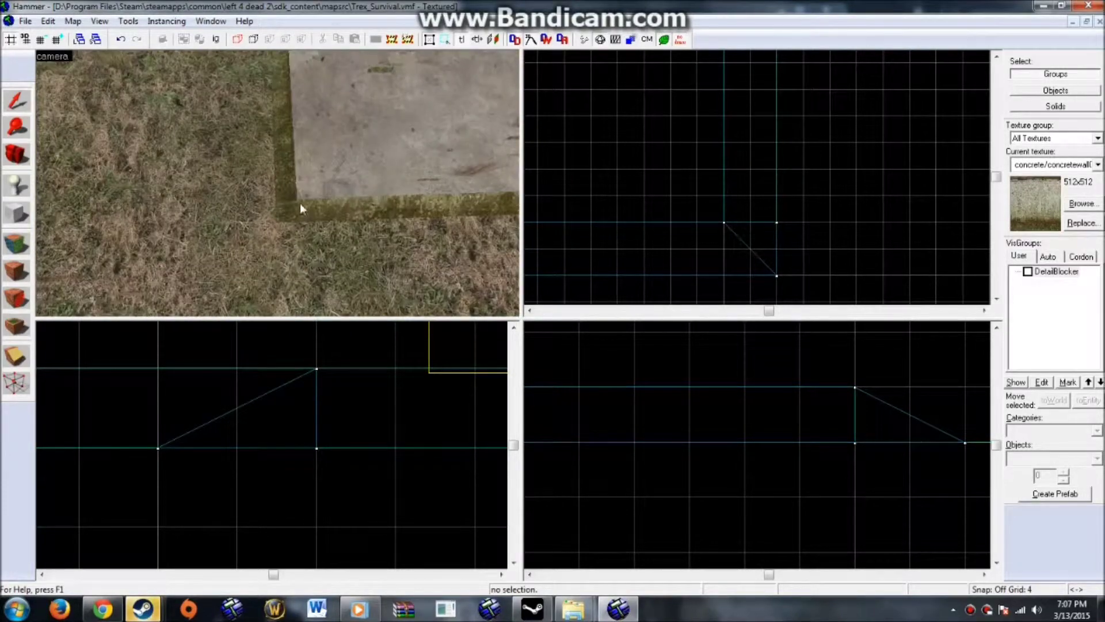
key(s)
key(z)
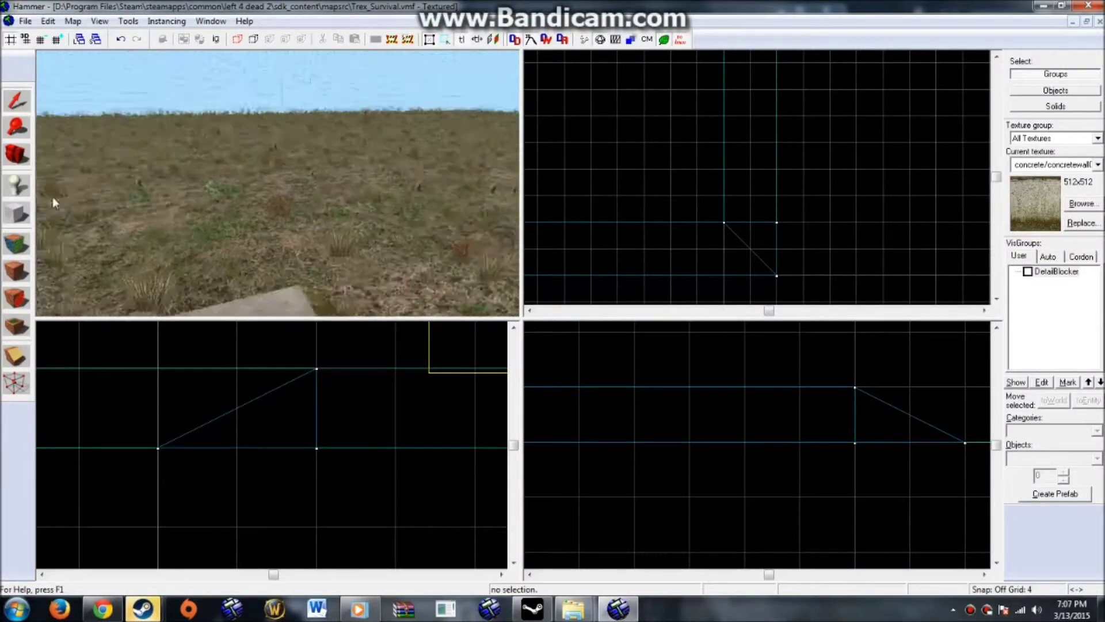
click(19, 244)
click(300, 297)
key(w)
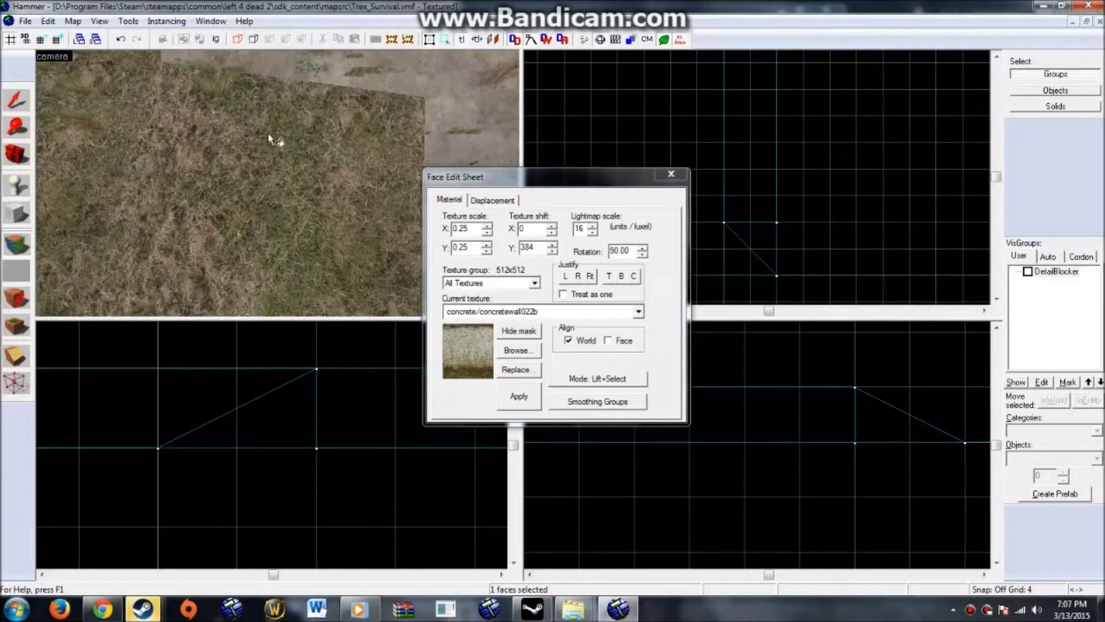
right_drag(315, 164, 298, 156)
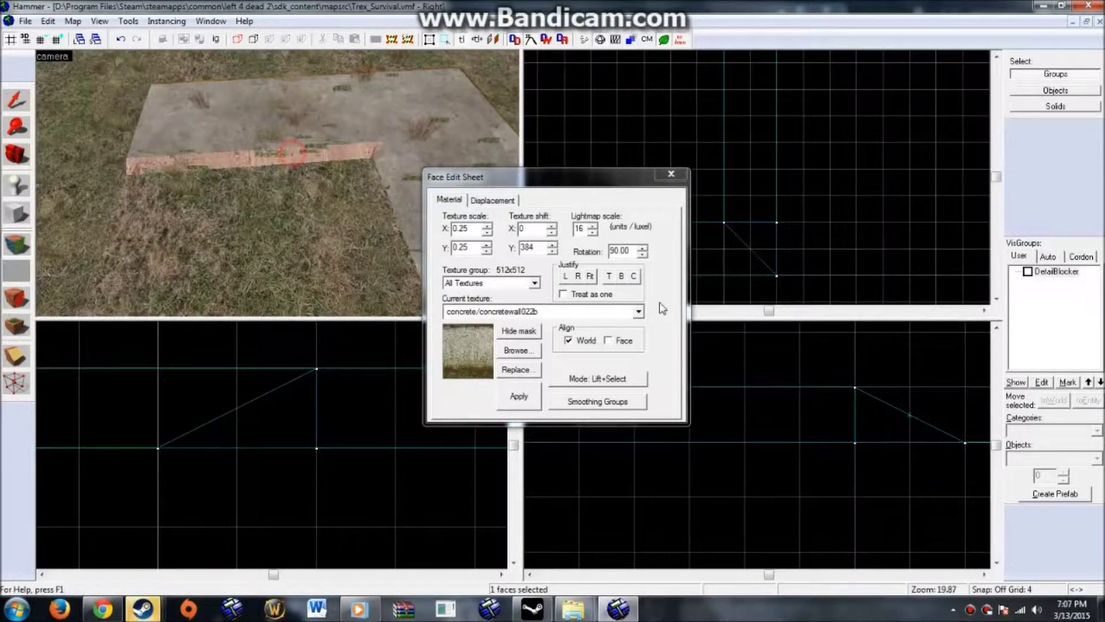
click(622, 276)
key(Right)
Apply concrete/concretewall022b with rotation 0 to the inner edge leading to the door and justify it to the bottom
right_click(338, 175)
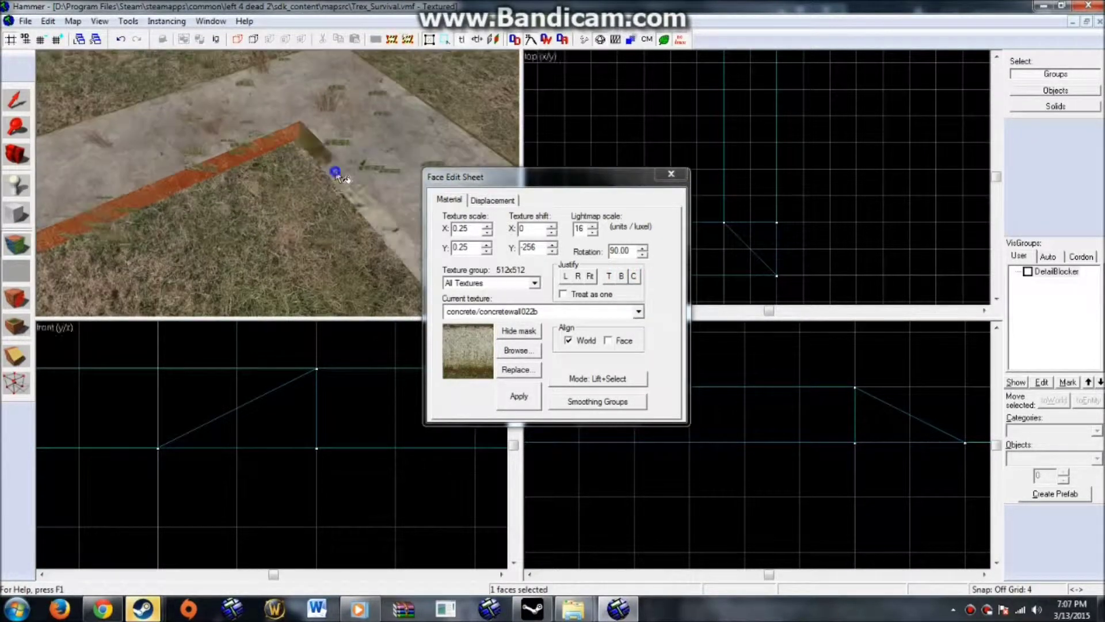
click(336, 174)
click(614, 251)
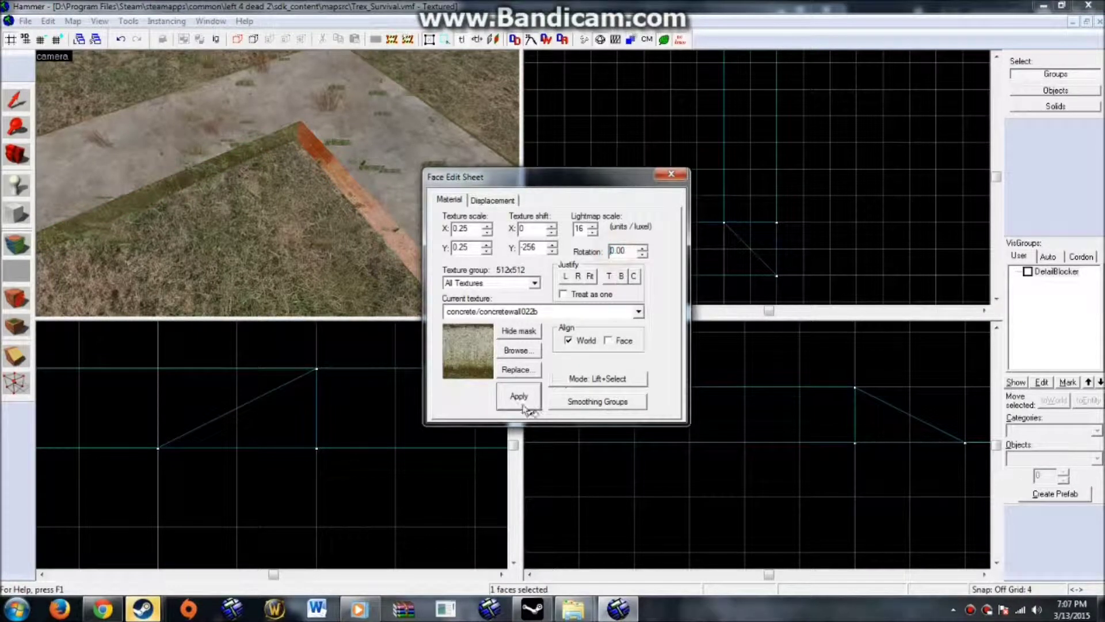
click(519, 397)
click(622, 277)
key(Right)
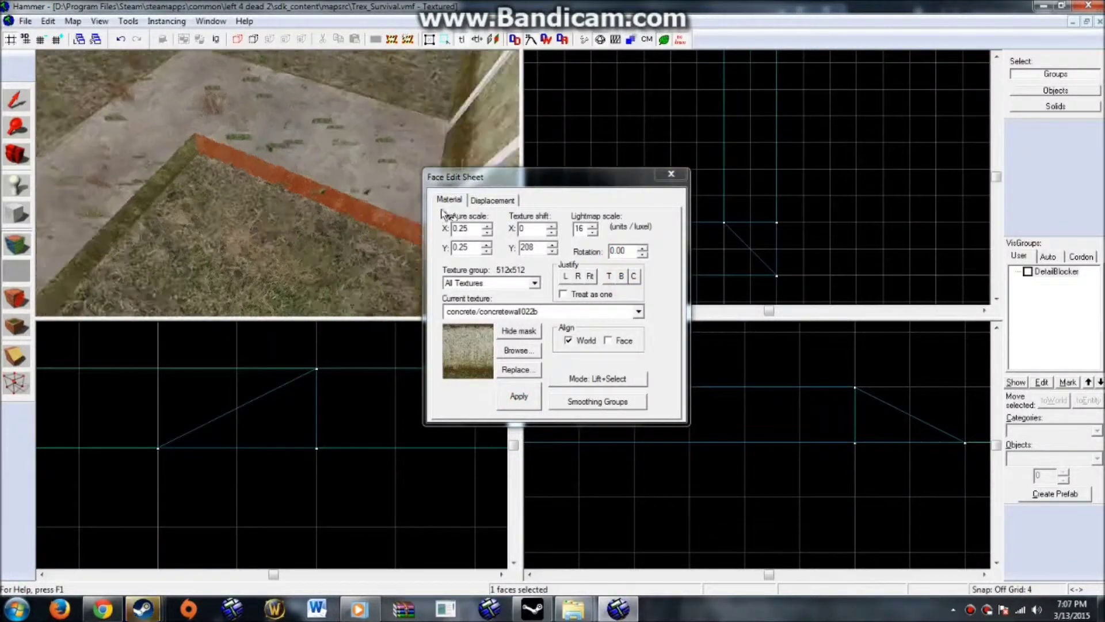
click(680, 172)
Look over the textured path edges, then select the side door frame prop and locate it in the top view
scroll(327, 178, down, 5)
scroll(326, 178, up, 3)
key(Up)
scroll(322, 190, down, 4)
key(Down)
scroll(320, 187, up, 6)
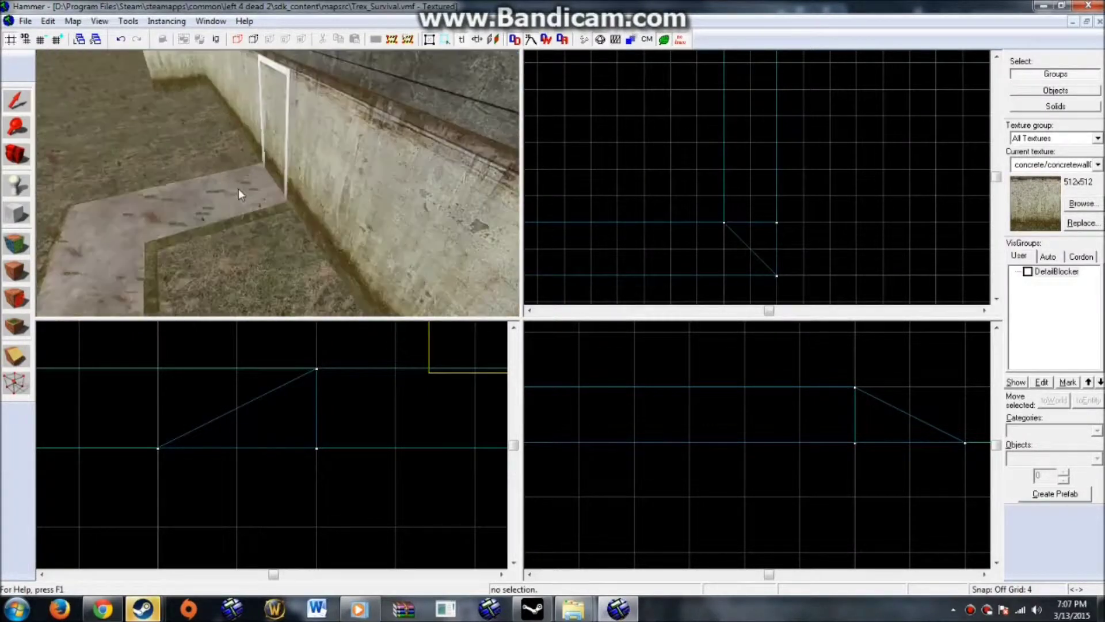
click(294, 155)
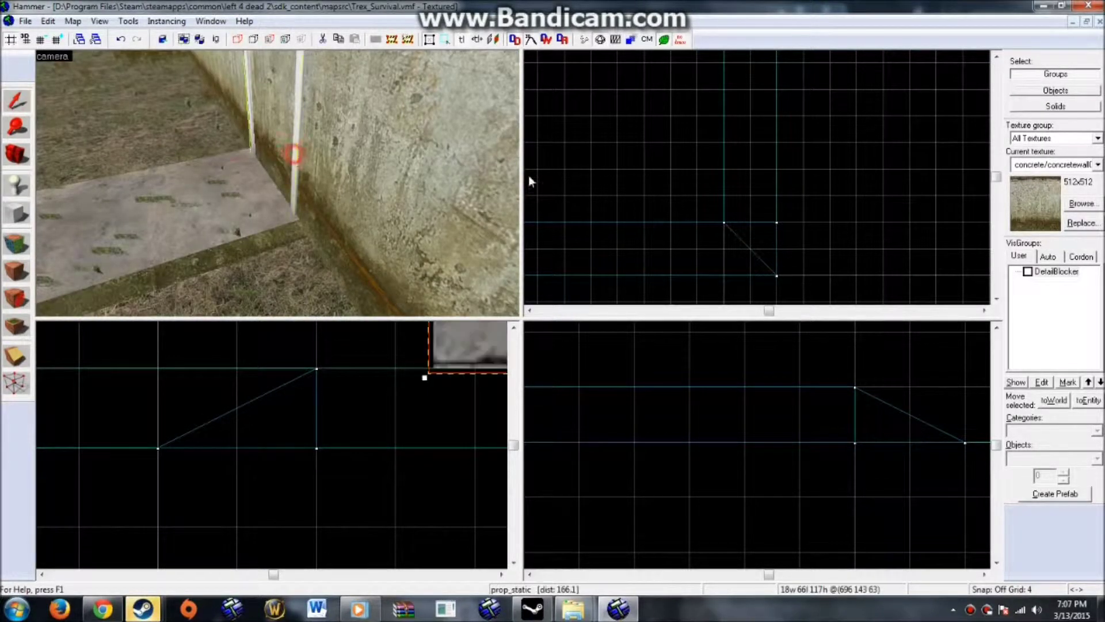
scroll(700, 176, down, 20)
scroll(673, 167, up, 16)
scroll(745, 197, up, 2)
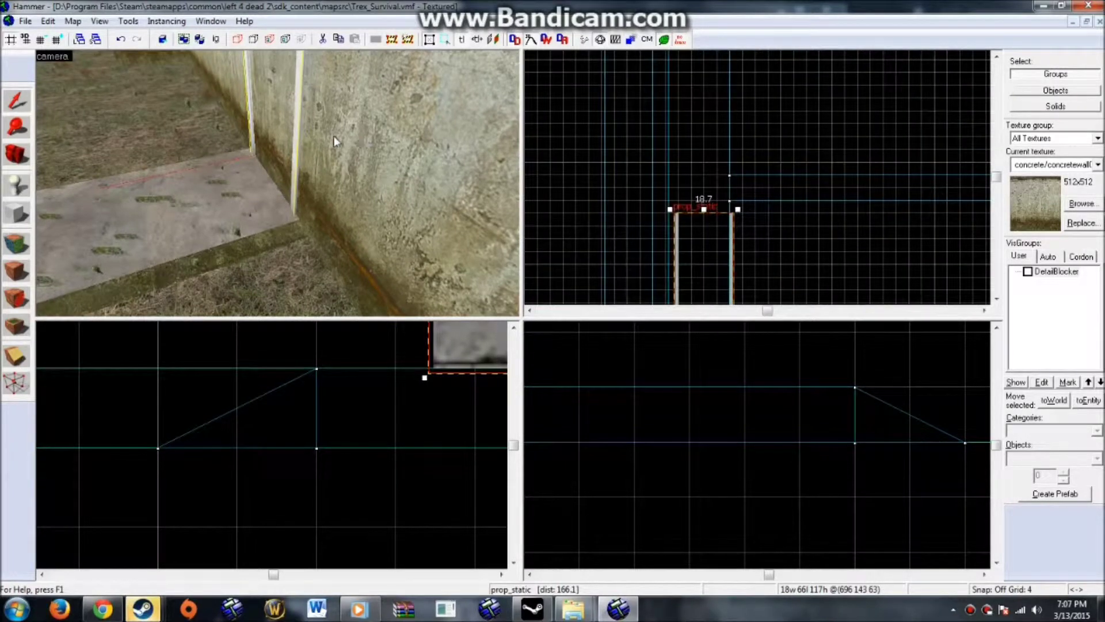
Compare the building wall's position with the door frame prop in the top view, leaving the door frame selected
click(337, 140)
scroll(782, 206, down, 9)
key(Down)
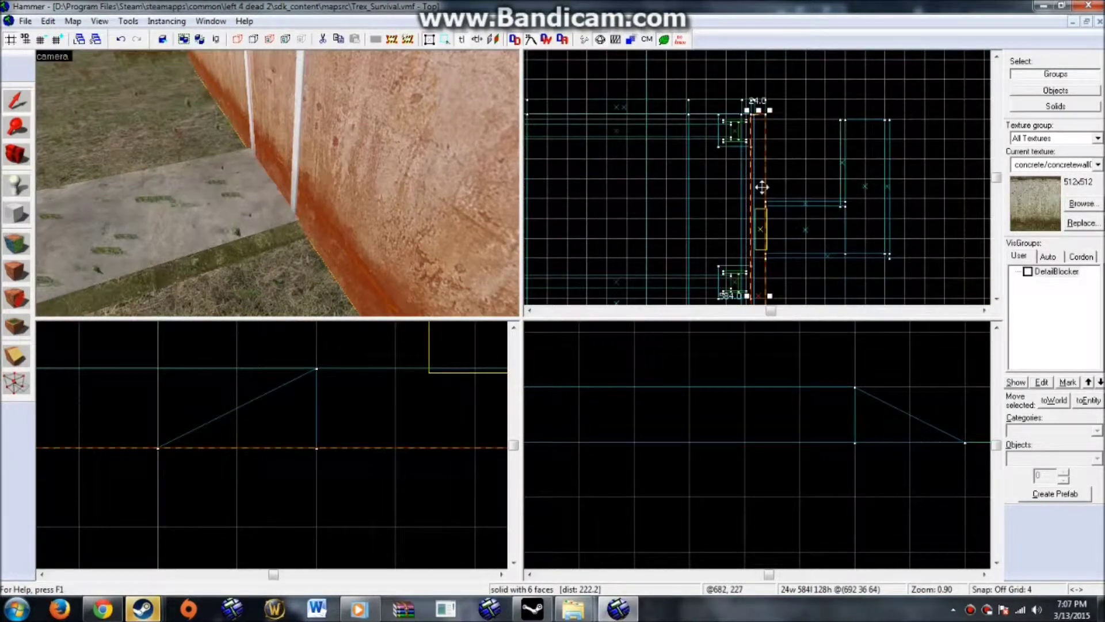
click(294, 162)
scroll(762, 240, up, 6)
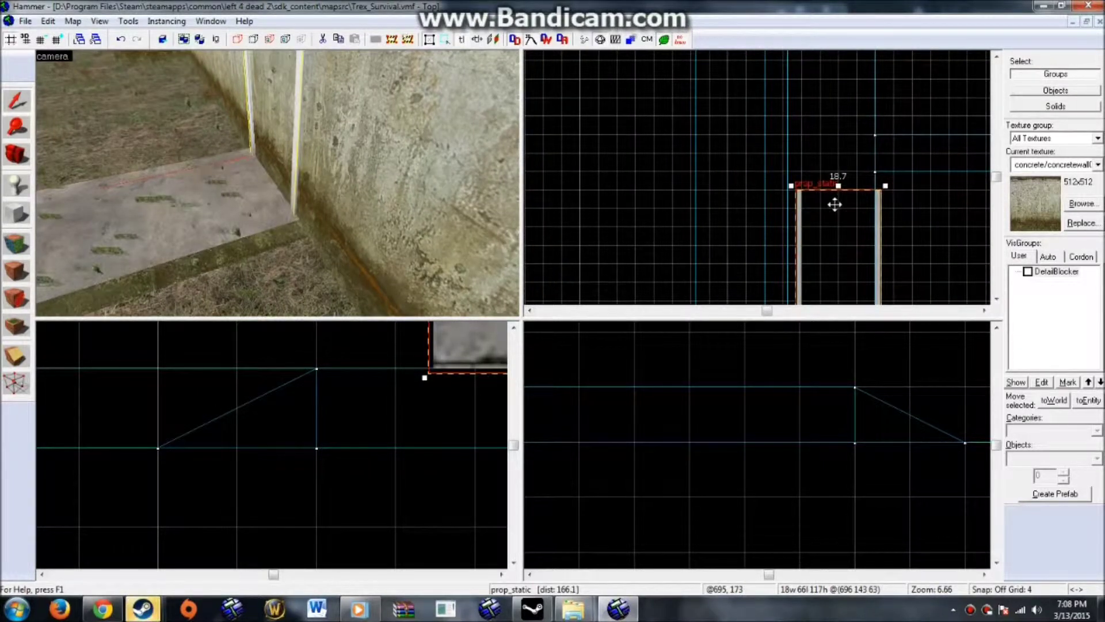
scroll(872, 206, up, 4)
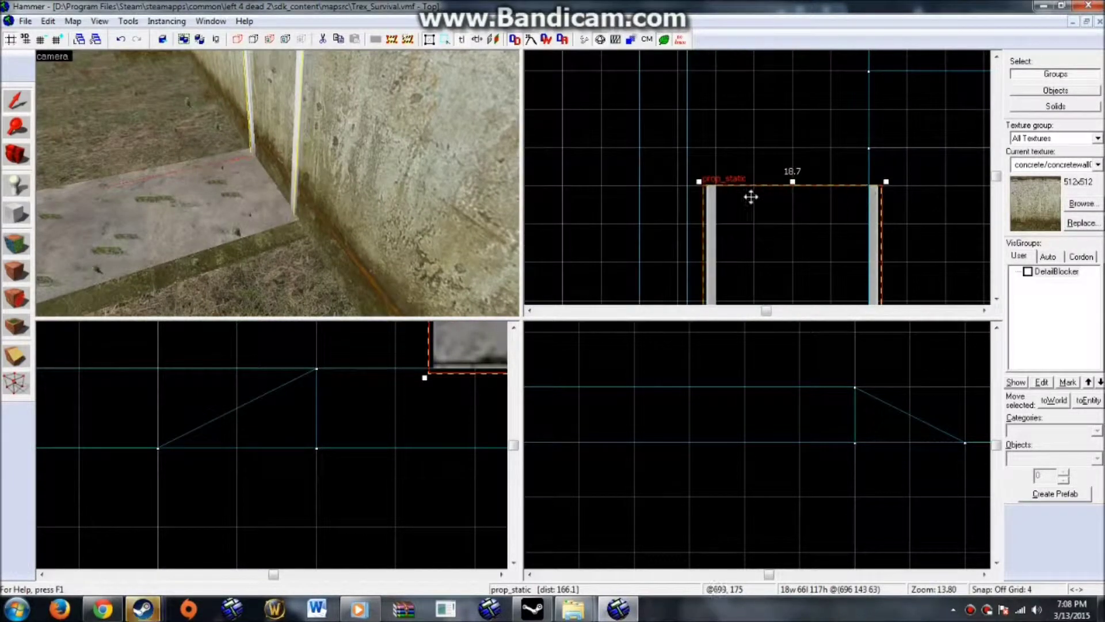
key(Up)
key(Down)
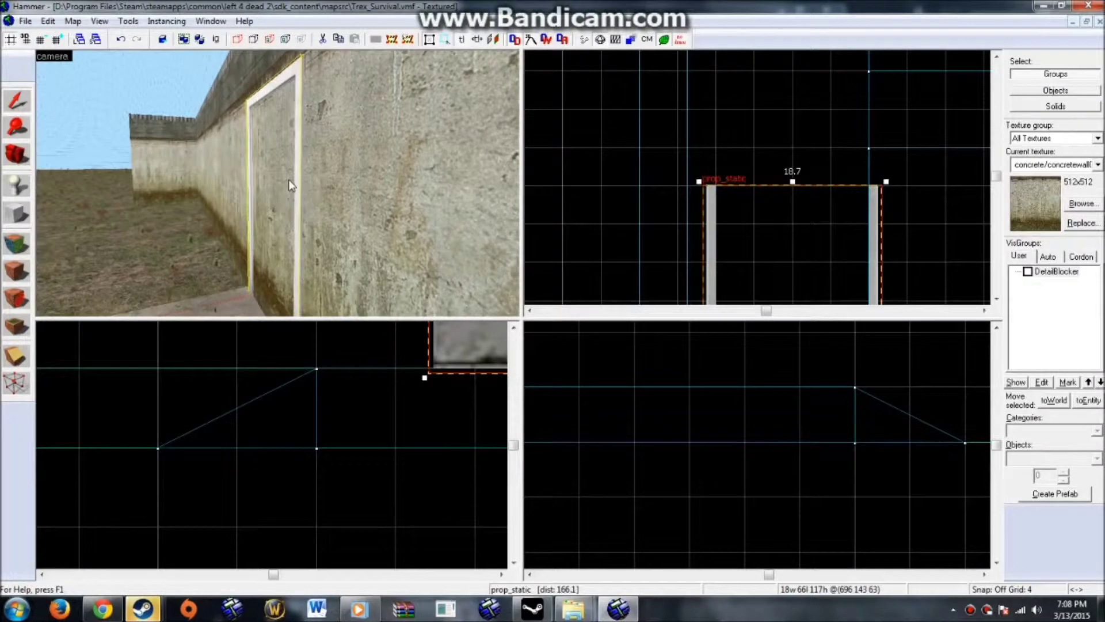
Cut the building wall horizontally at a height of about 121 units, level with the top of the door frame, keeping both parts
click(364, 188)
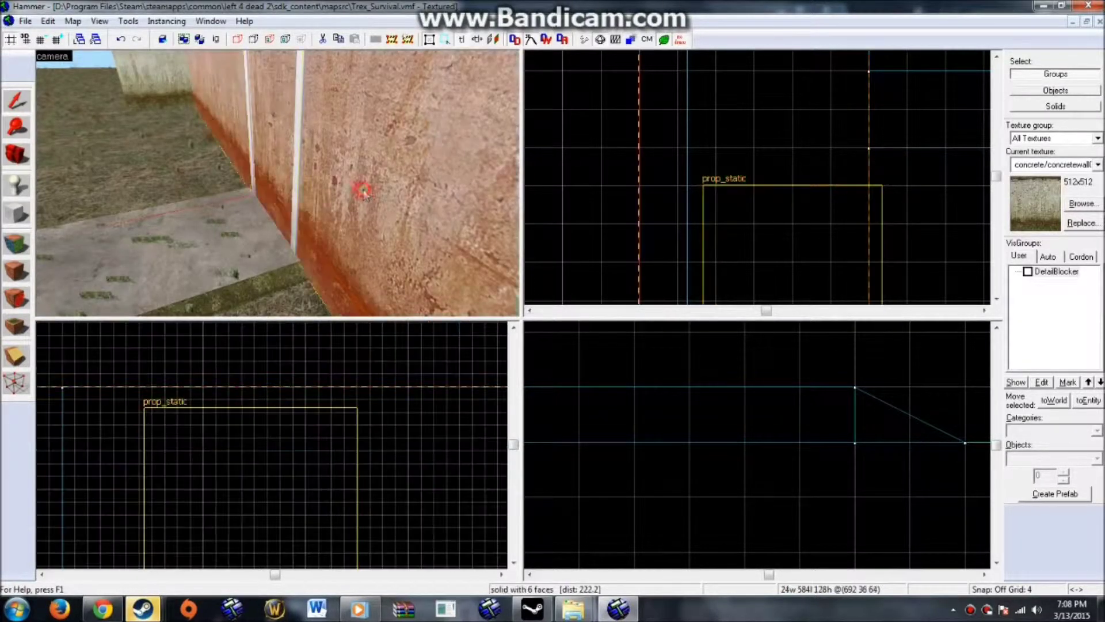
scroll(191, 412, up, 8)
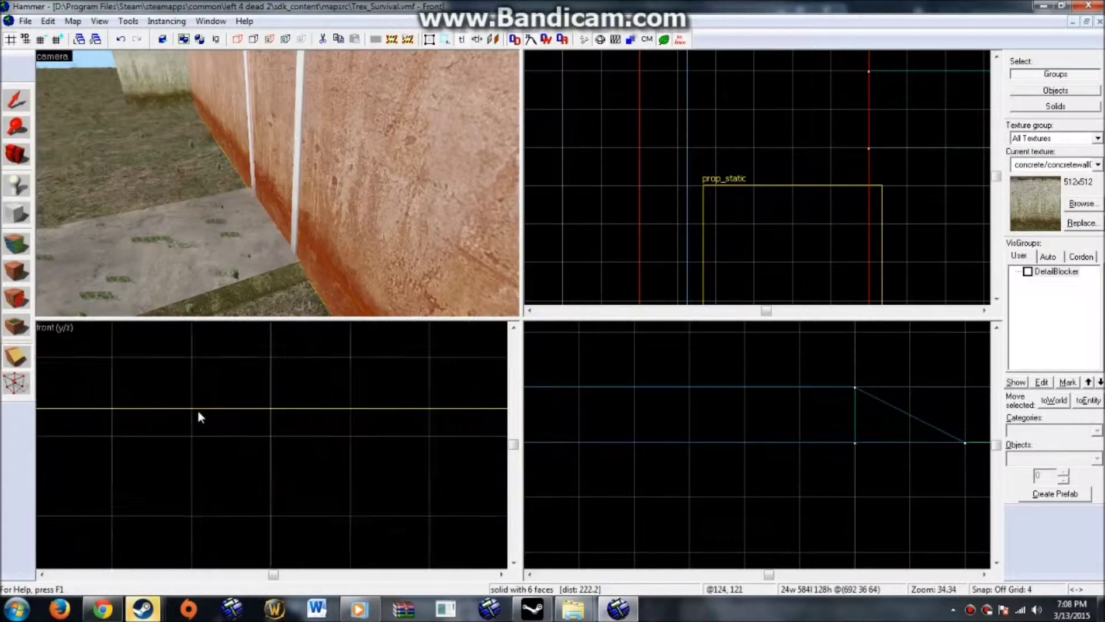
scroll(214, 413, down, 15)
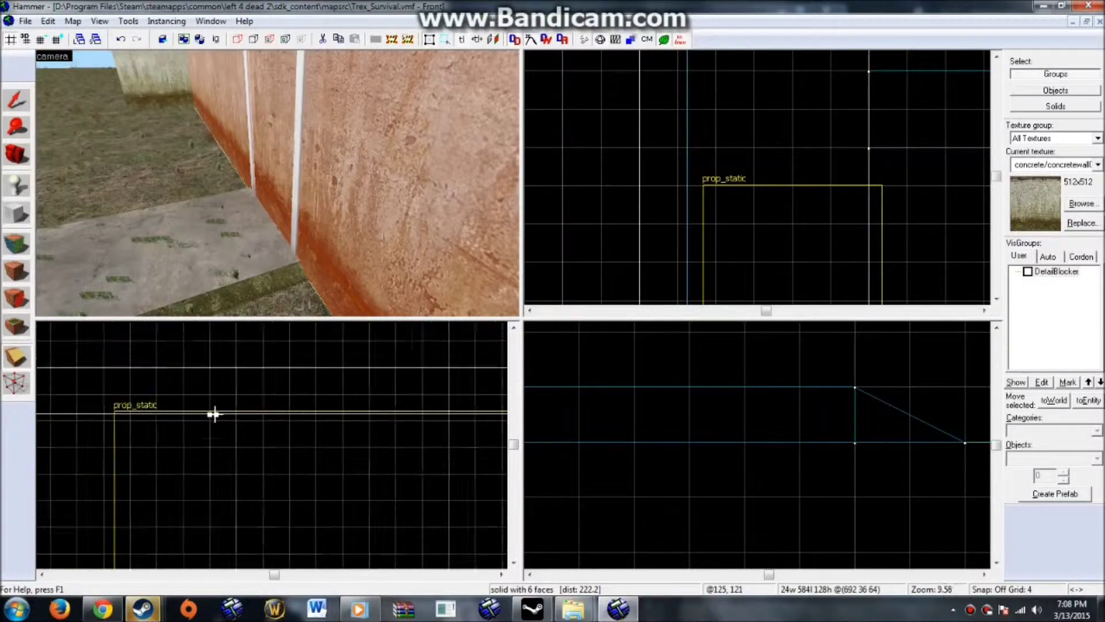
key(Return)
key(z)
key(z)
Select the lower wall part and cut it vertically along the door frame's right side in the front view, keeping both parts
click(16, 100)
click(214, 151)
click(16, 360)
scroll(274, 433, up, 10)
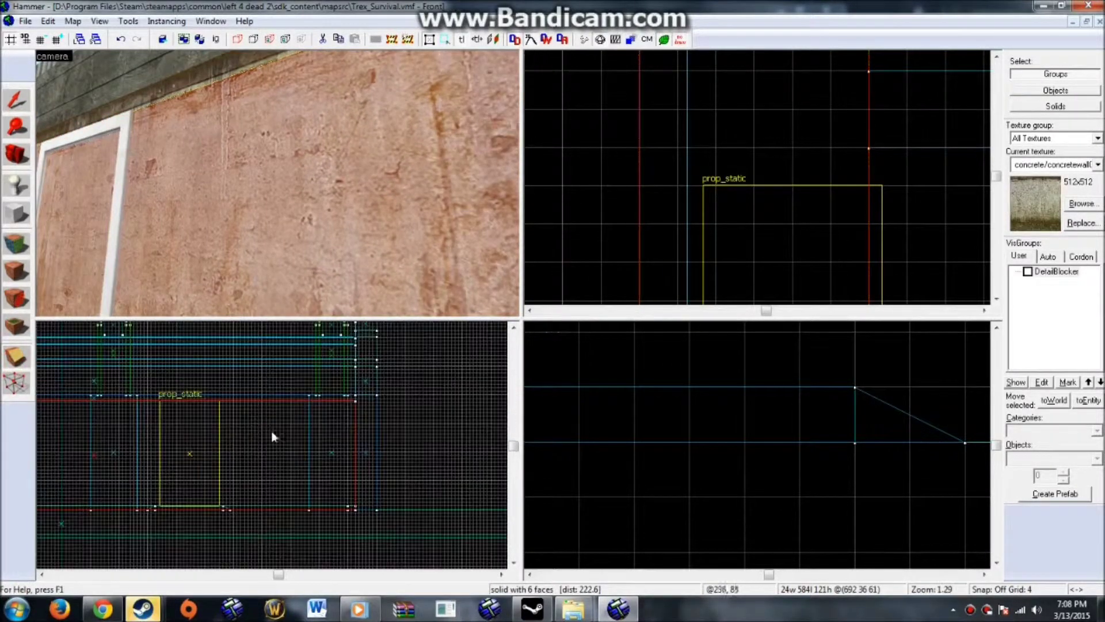
drag(244, 395, 242, 433)
scroll(240, 431, down, 5)
key(Return)
scroll(239, 431, down, 3)
Cut the lower wall vertically along the door frame's left side in the front view, keeping both parts
key(Left)
scroll(166, 431, up, 9)
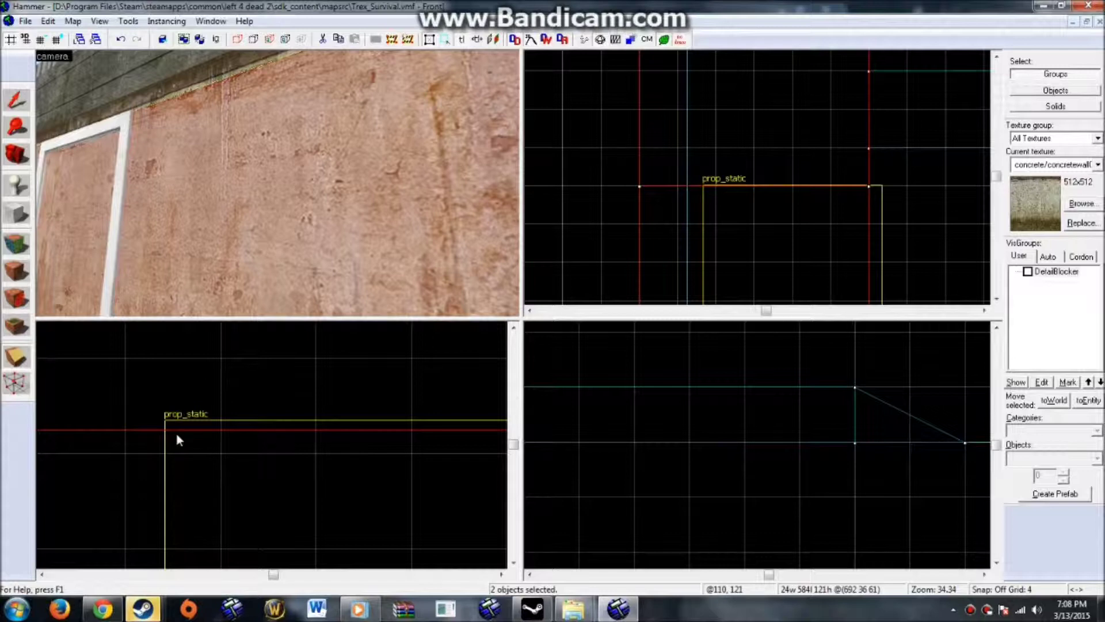
click(73, 21)
click(71, 37)
click(73, 21)
click(80, 37)
drag(167, 431, 165, 462)
key(Return)
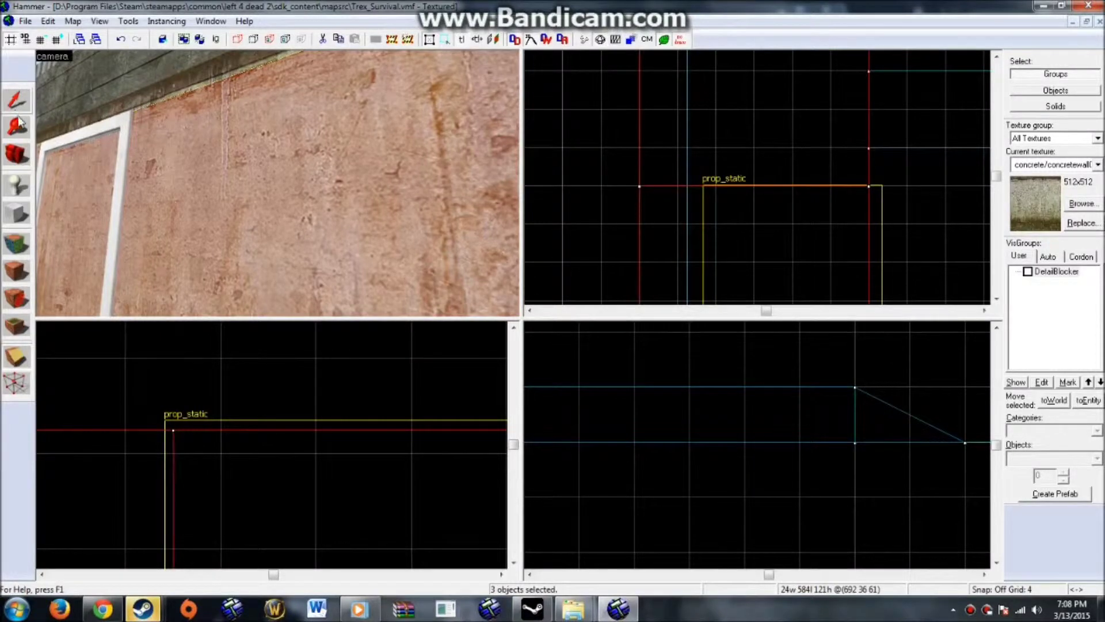
Select the wall block inside the door frame and cut it horizontally 4 units above its base, keeping both parts
click(16, 100)
key(z)
key(s)
click(191, 171)
scroll(848, 130, up, 4)
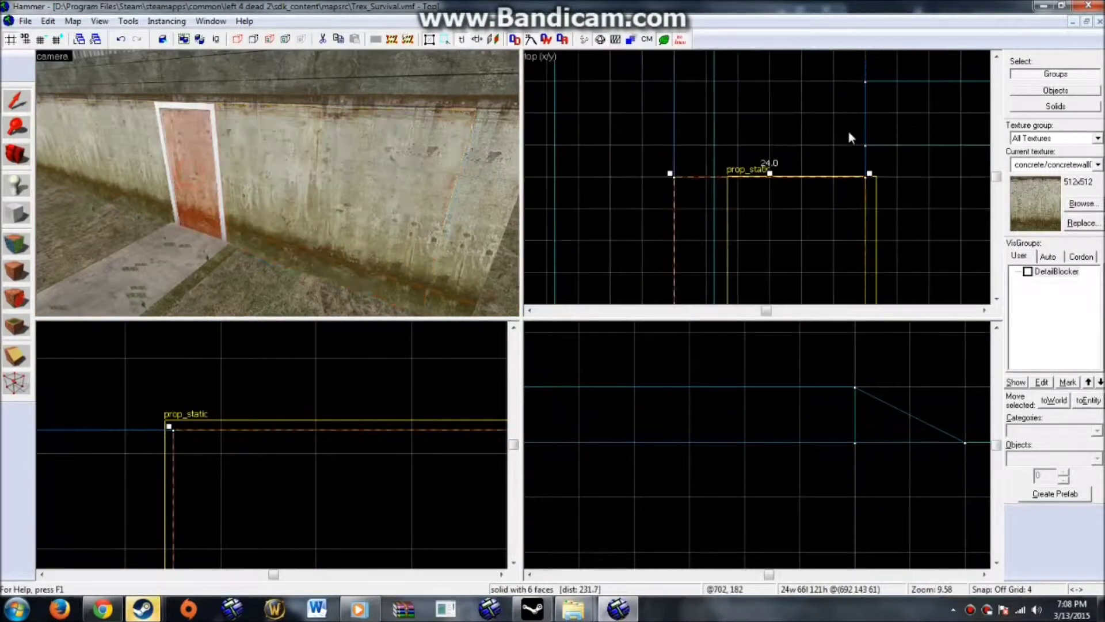
key(z)
key(w)
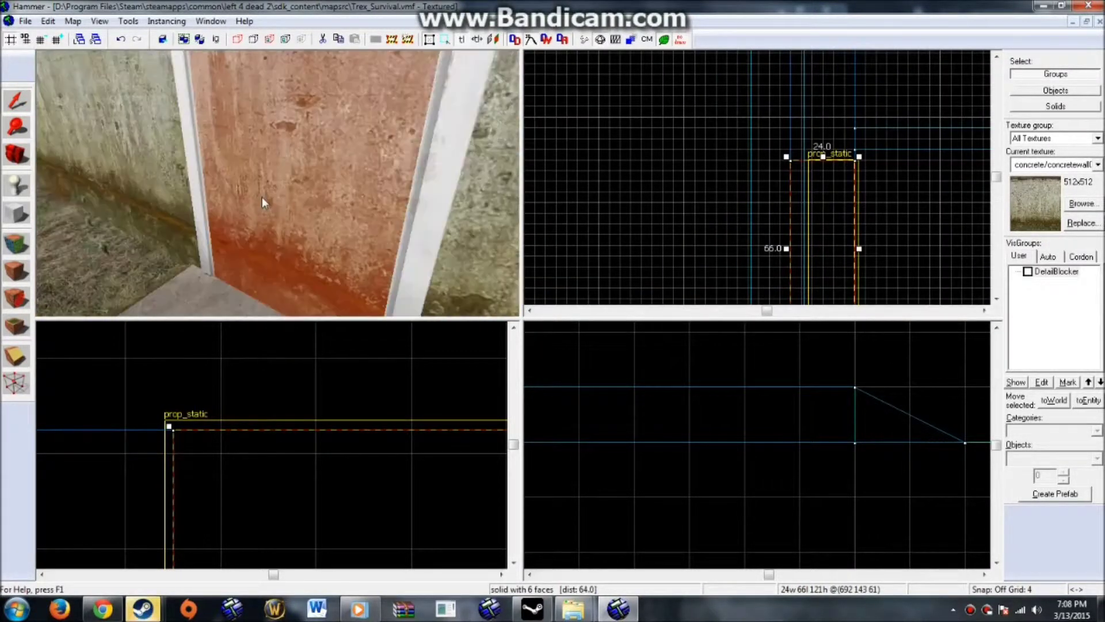
key(z)
scroll(288, 442, down, 5)
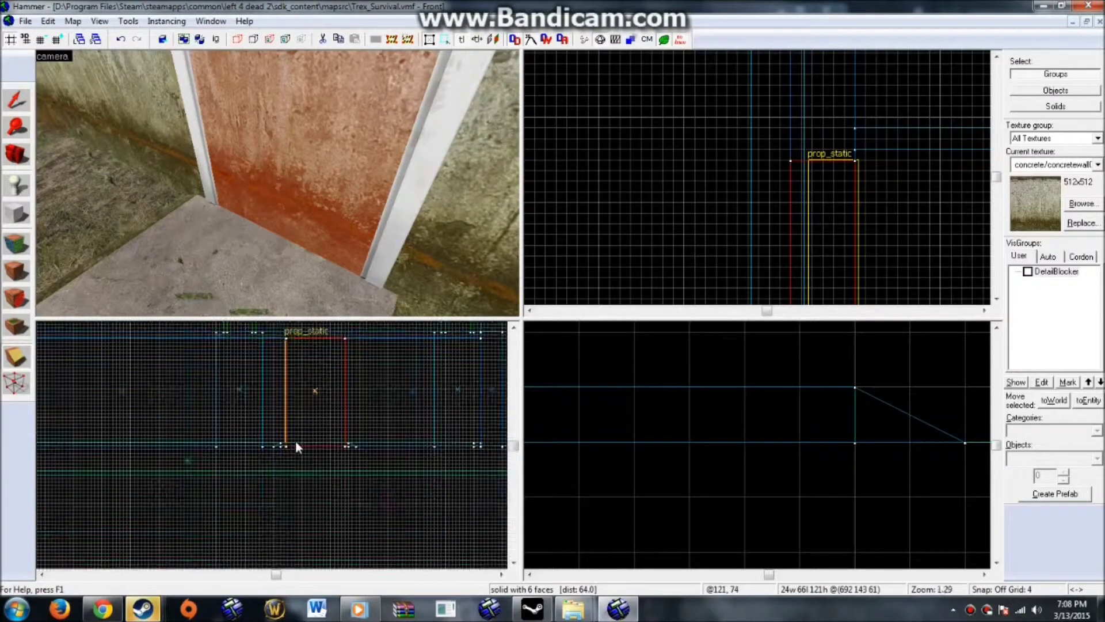
scroll(352, 392, up, 10)
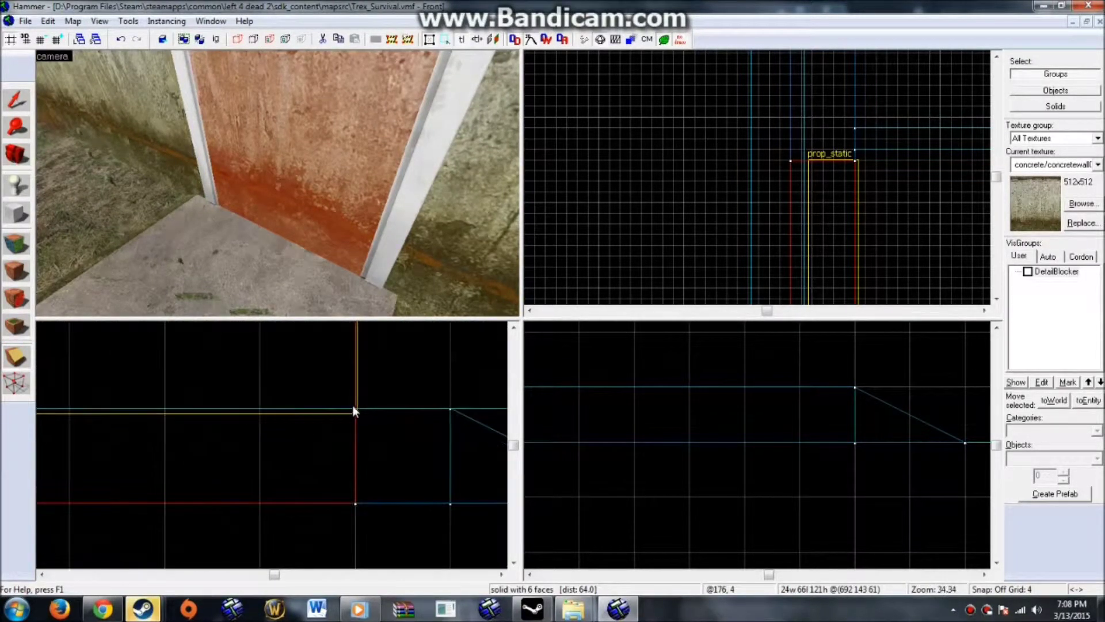
click(355, 409)
click(297, 408)
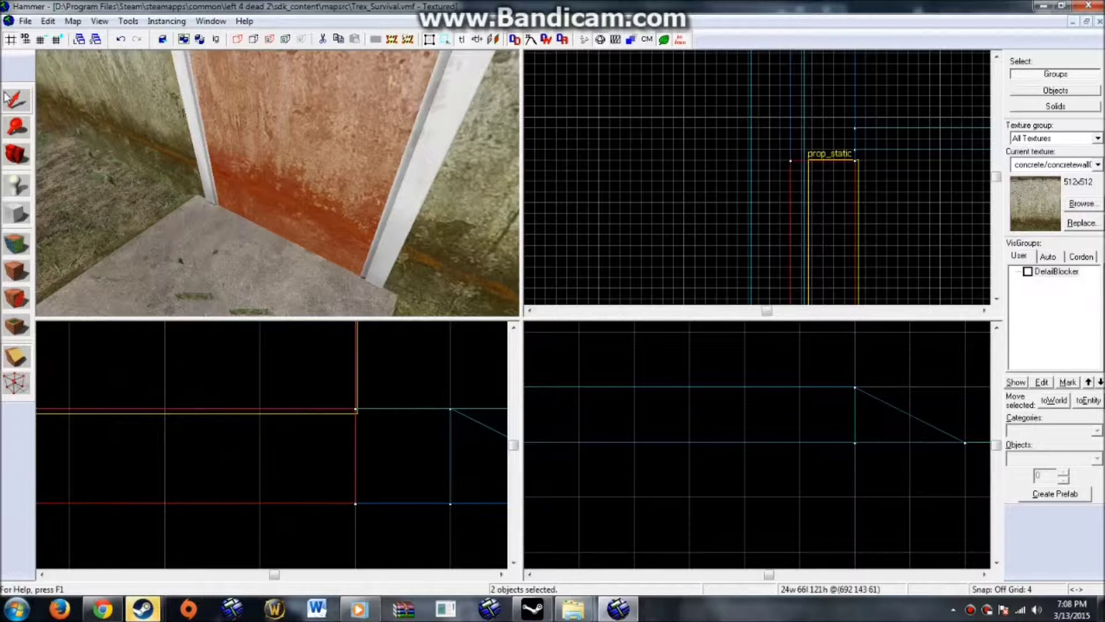
Delete the upper wall block inside the door frame to open the doorway, and check the opening from both sides
click(267, 162)
key(z)
key(w)
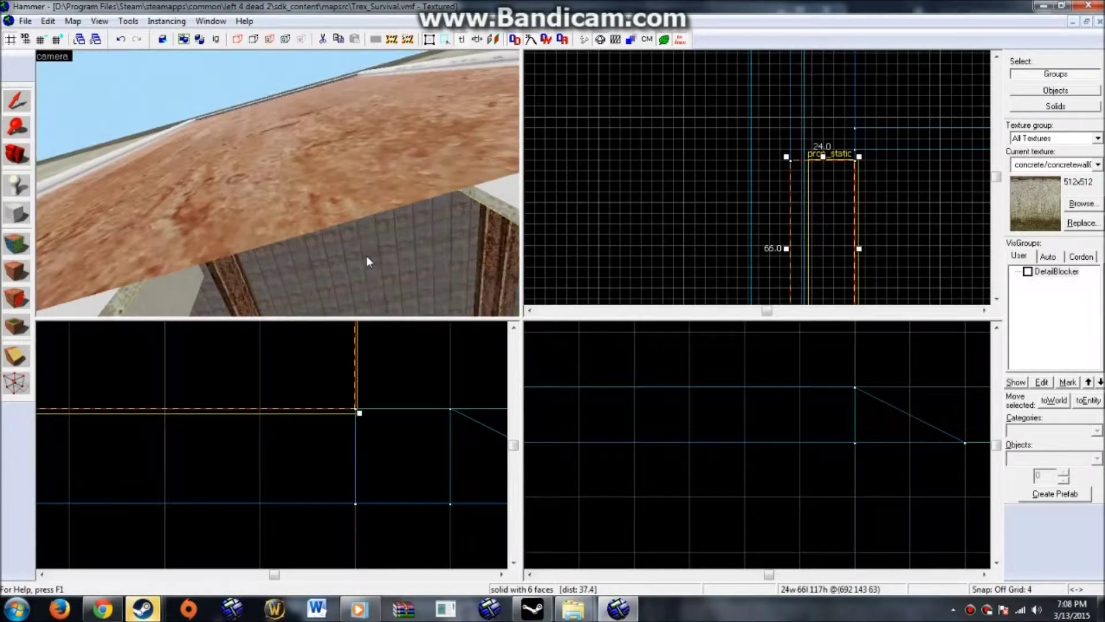
key(w)
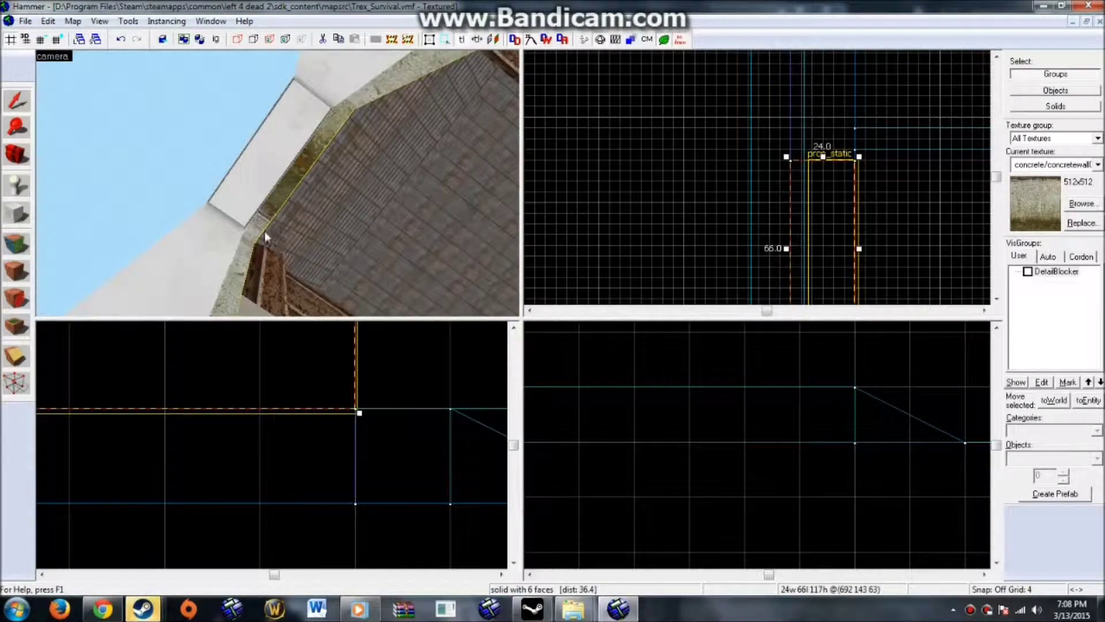
key(Escape)
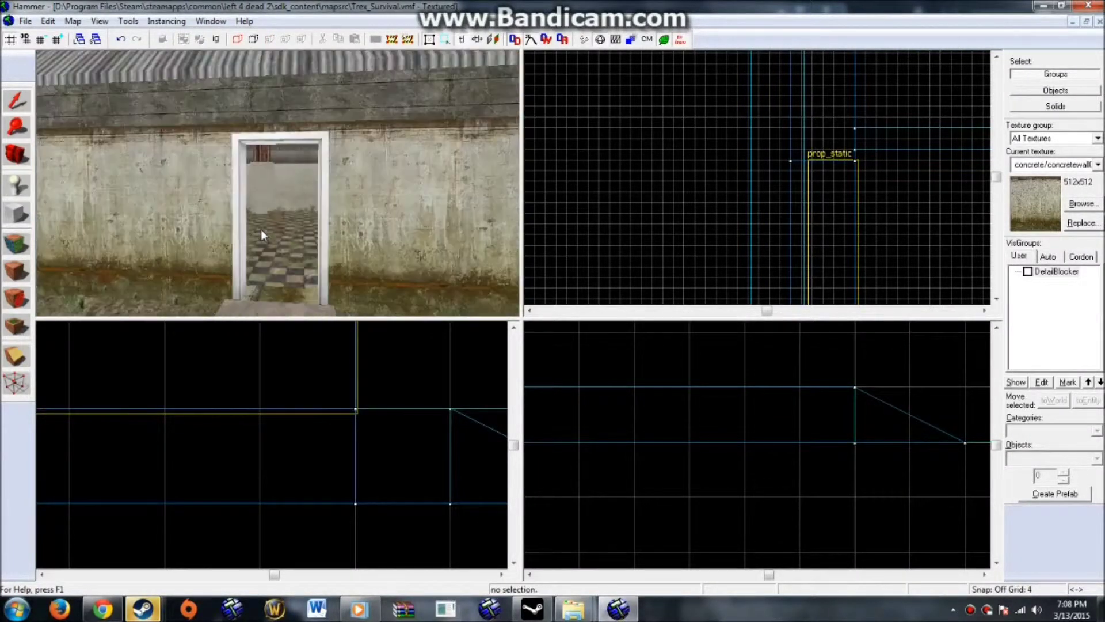
key(w)
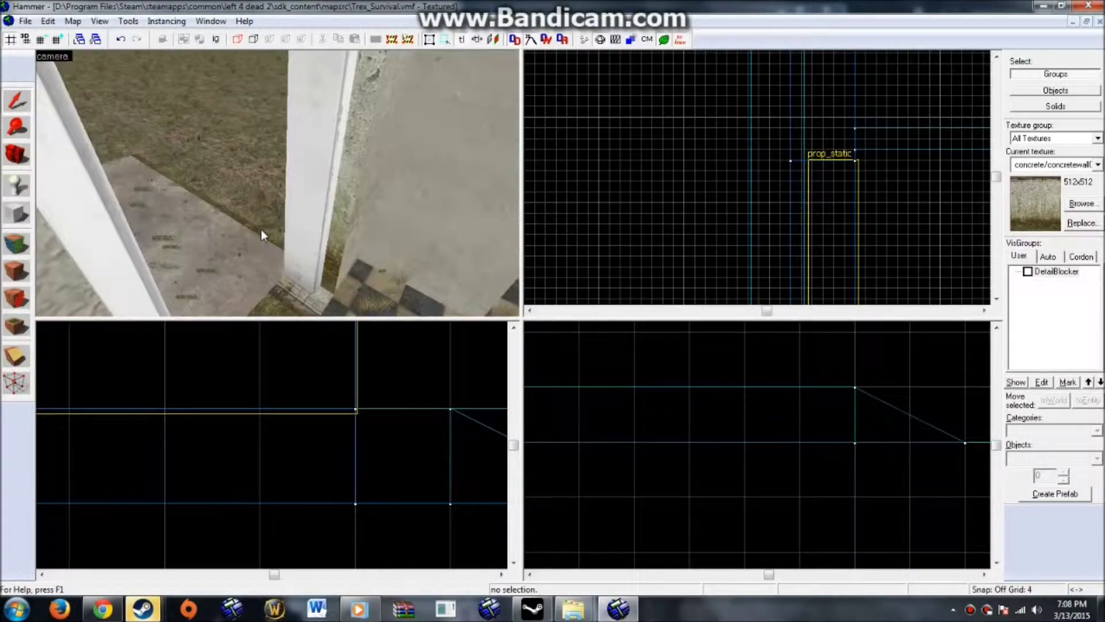
Clip a diagonal wedge about 8 by 6 units off the inner corner of the wall beside the frame, keeping both parts
click(335, 219)
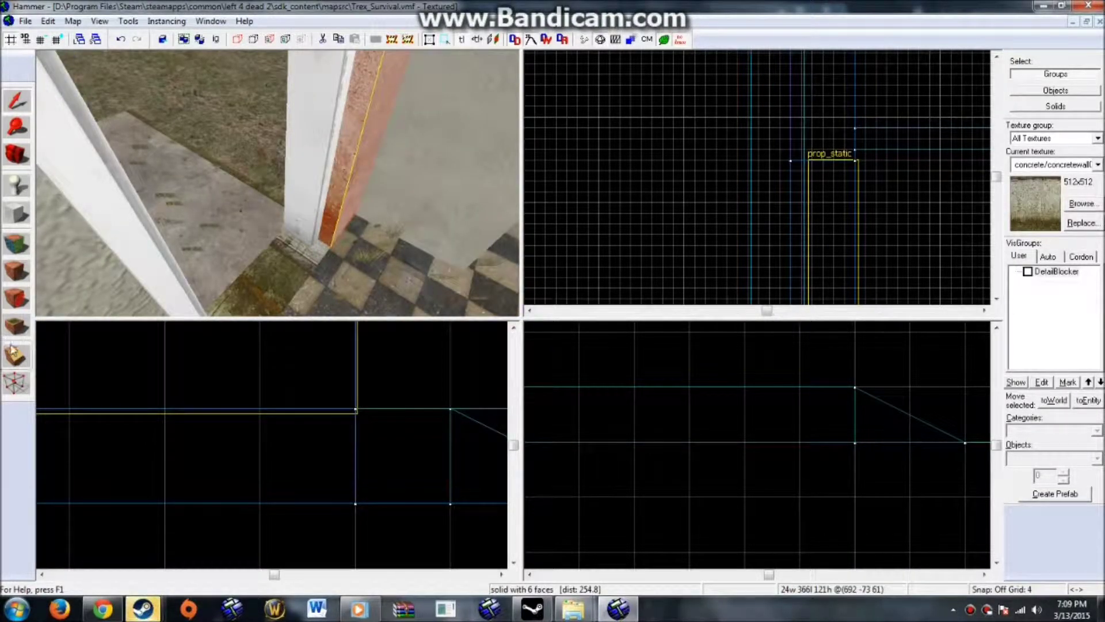
scroll(868, 229, down, 3)
scroll(773, 199, up, 6)
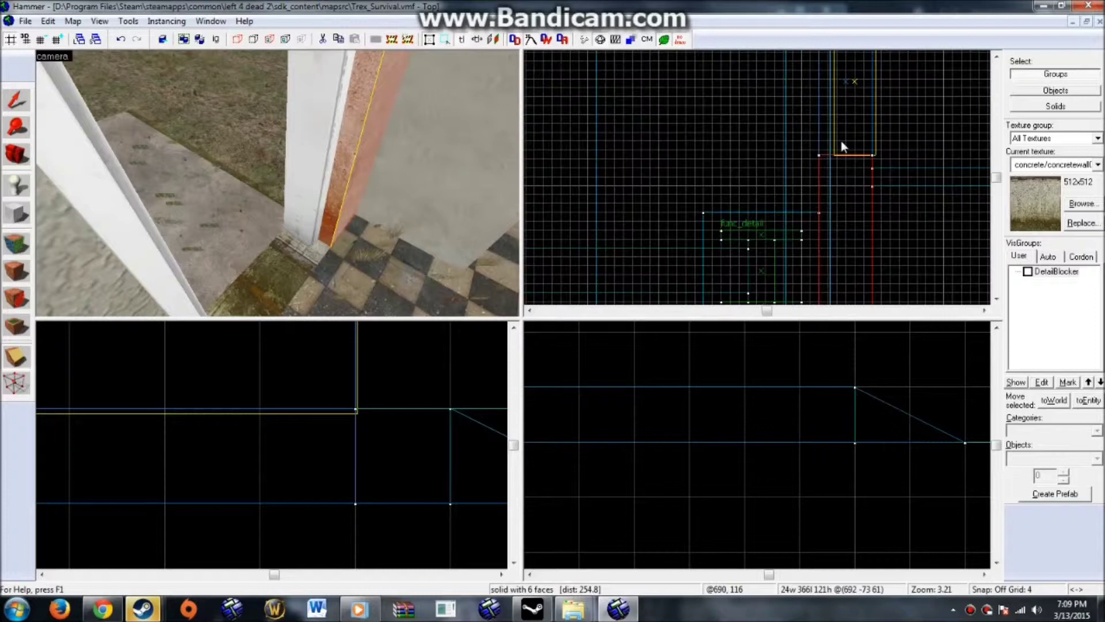
scroll(820, 193, up, 1)
drag(831, 158, 802, 199)
scroll(803, 194, down, 3)
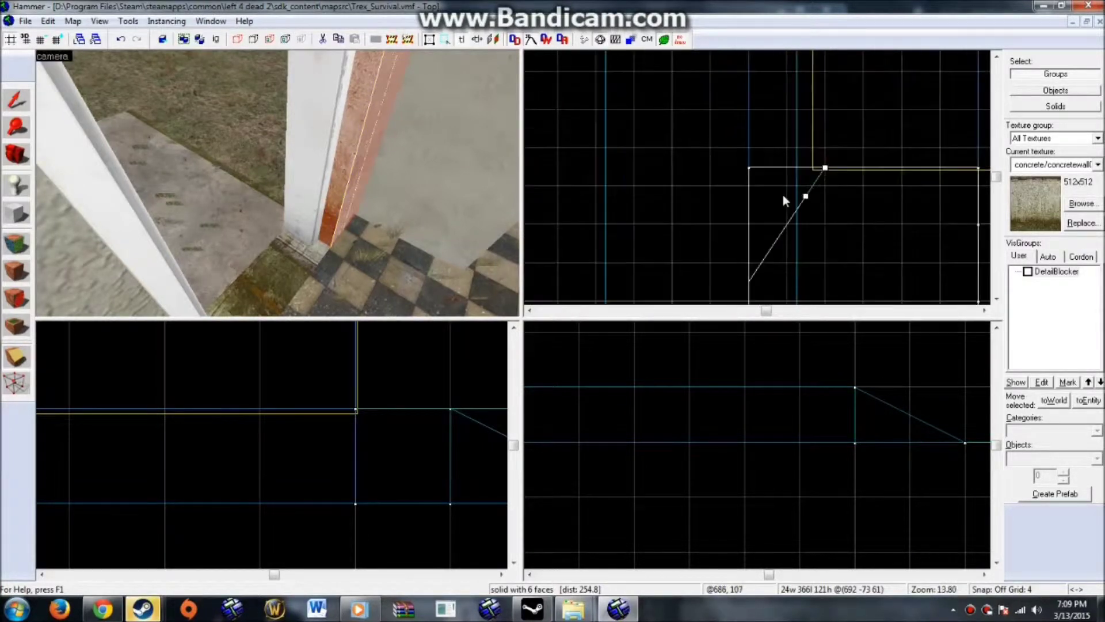
key(Return)
scroll(752, 223, down, 10)
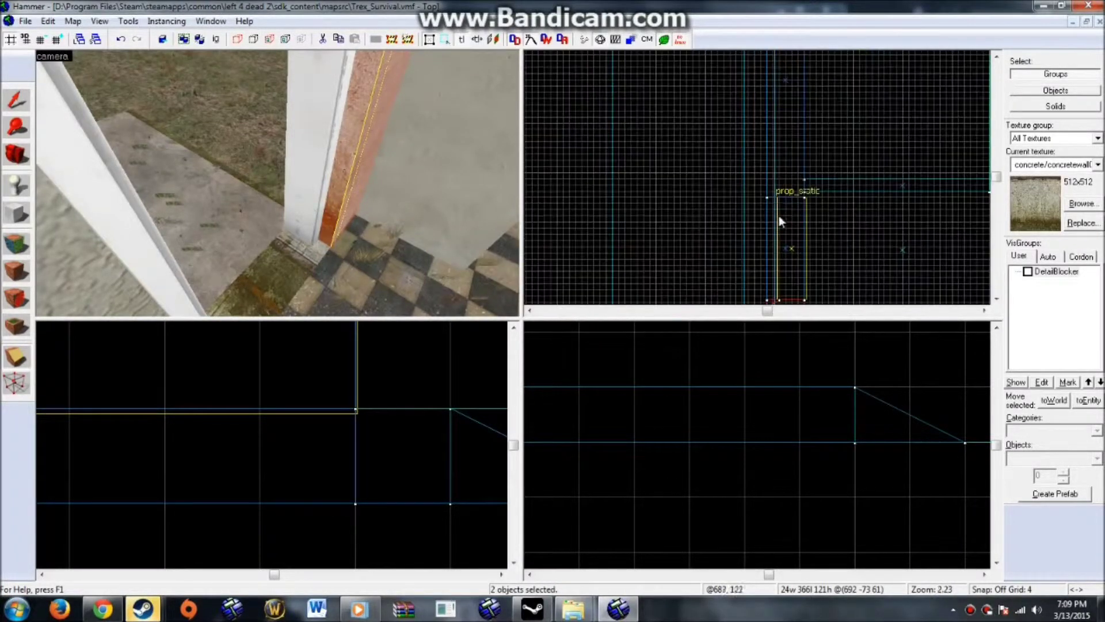
Select the wedge at the wall's inner corner beside the door frame and undo the last change made to it
click(17, 104)
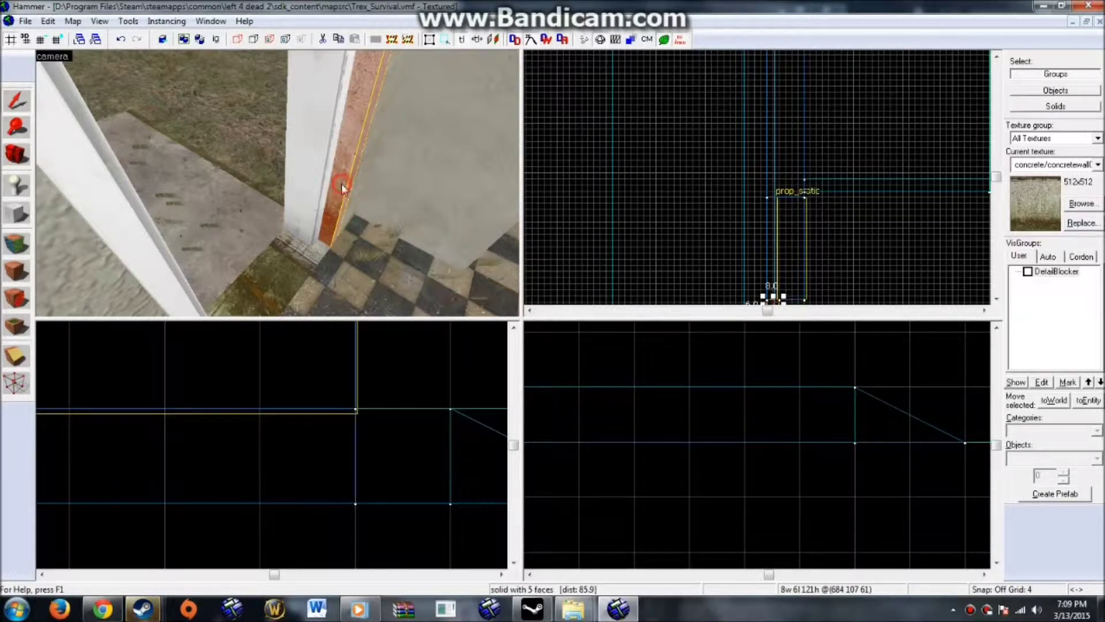
key(Escape)
key(z)
click(49, 23)
click(63, 34)
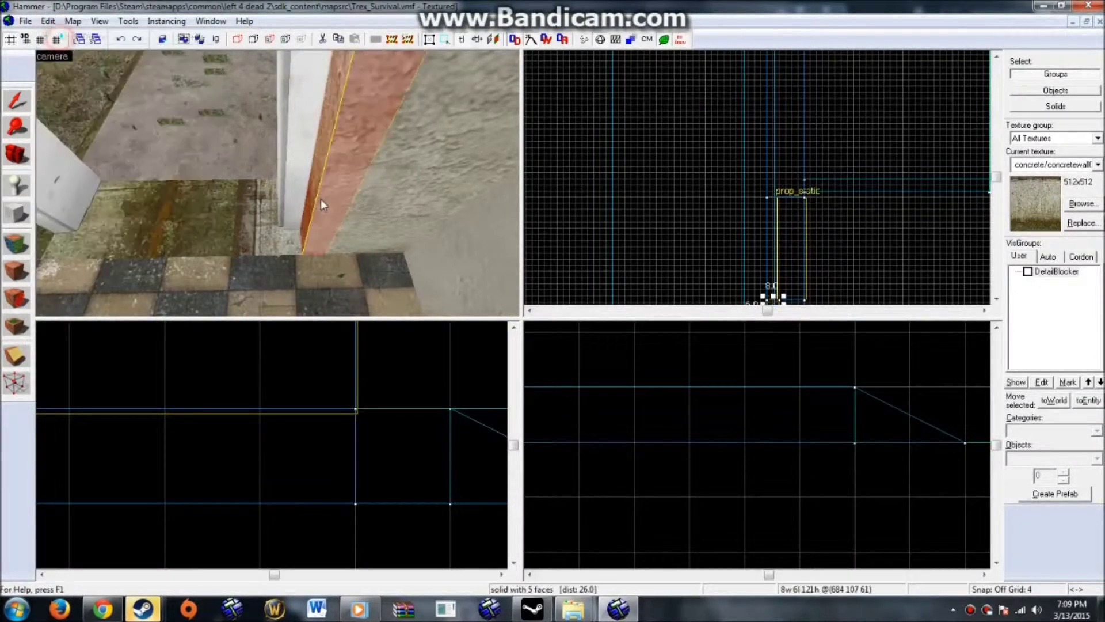
Cut the corner wedge horizontally 4 units above its base, keeping both parts
scroll(310, 457, down, 3)
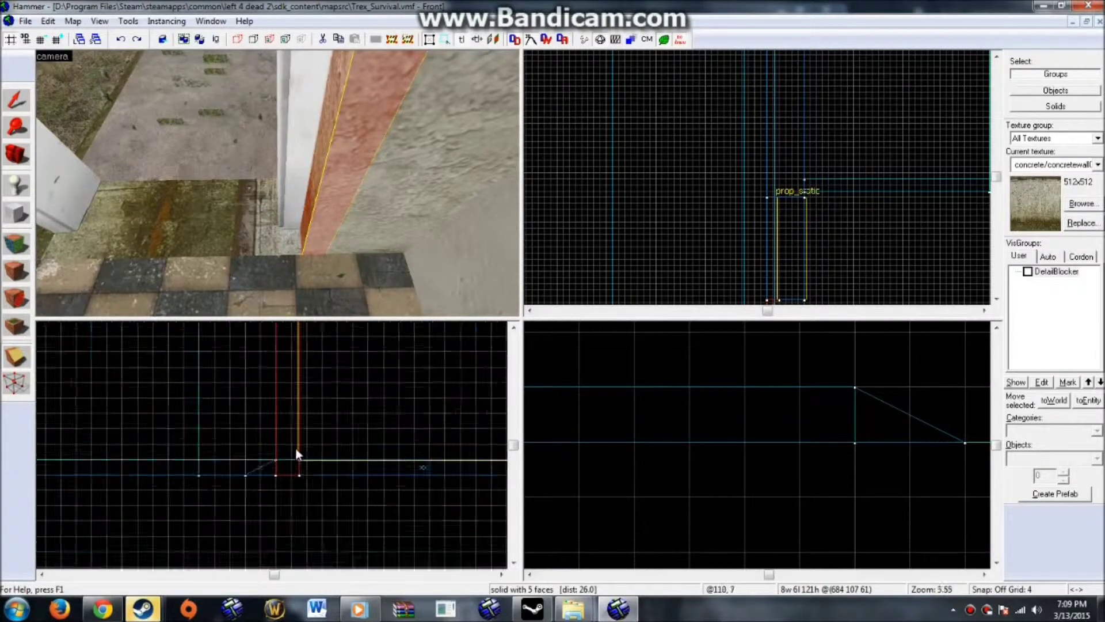
scroll(310, 463, up, 2)
click(306, 459)
scroll(295, 464, down, 5)
scroll(294, 466, down, 6)
scroll(290, 439, up, 1)
key(z)
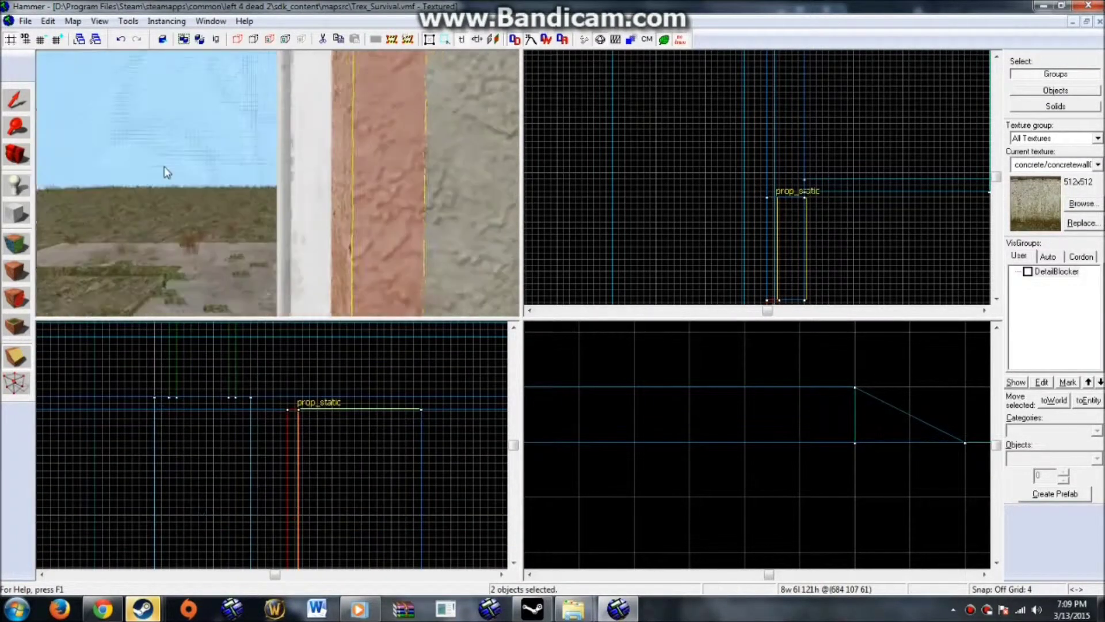
key(s)
key(w)
key(s)
key(z)
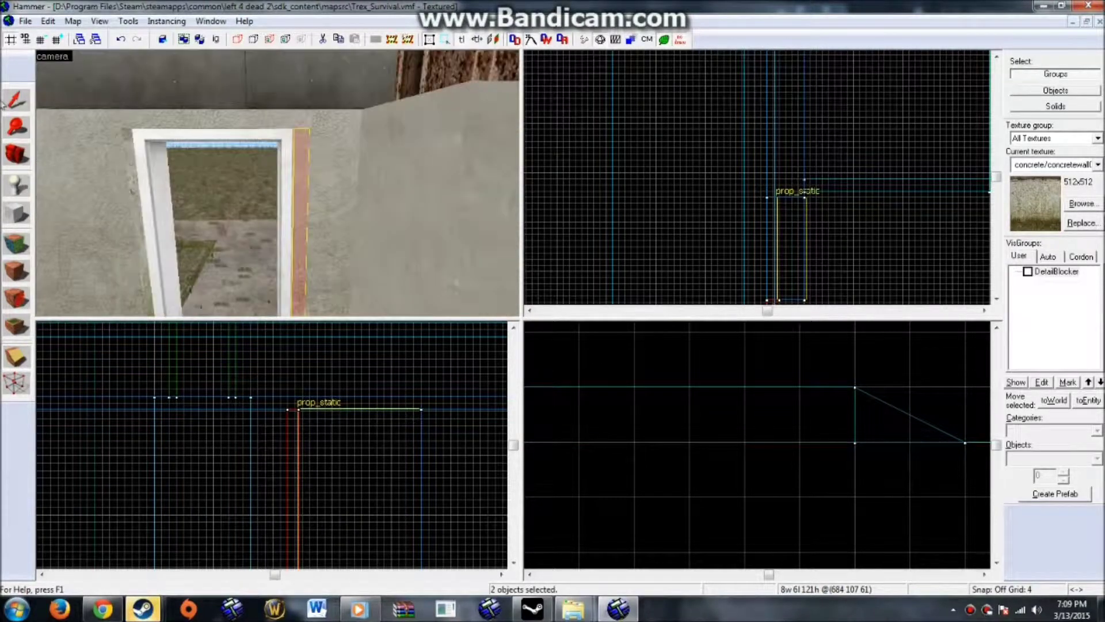
Delete the upper part of the corner wedge to bevel that inner side of the doorway
click(24, 108)
key(z)
key(w)
click(288, 140)
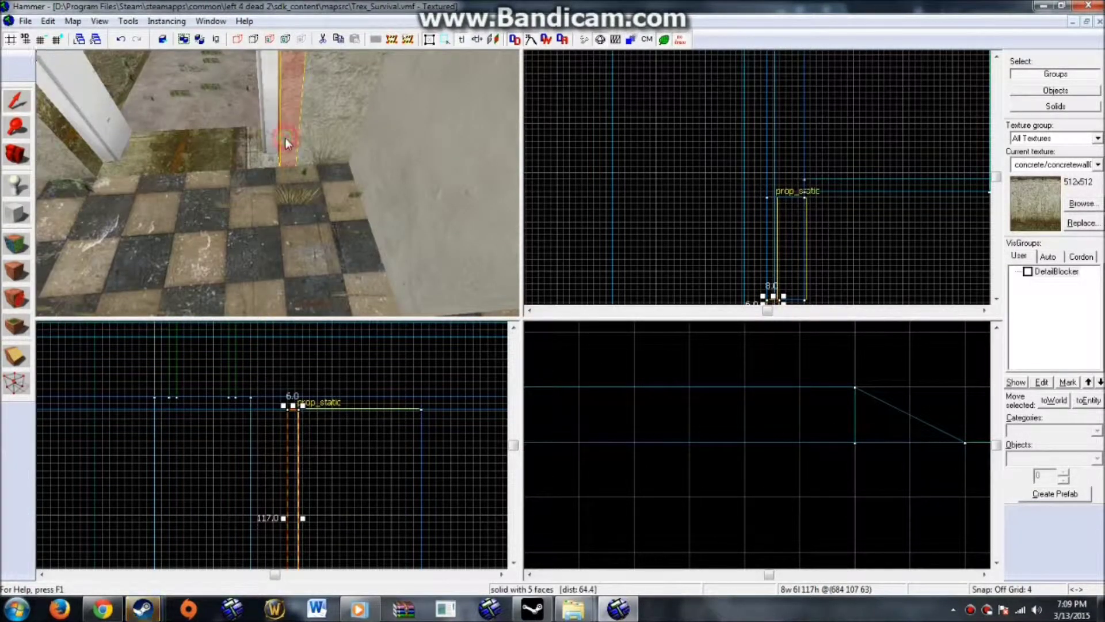
key(Delete)
key(z)
key(w)
key(z)
key(s)
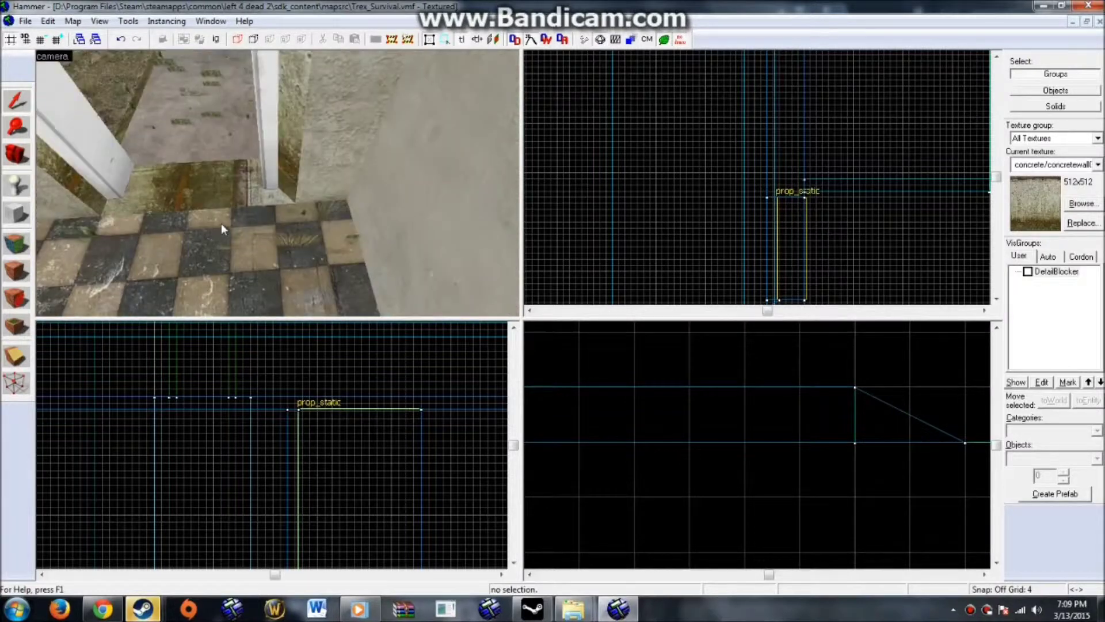
Clip a matching diagonal wedge about 8 by 6 units off the inner corner of the wall on the doorway's opposite side
key(z)
key(z)
click(224, 219)
key(z)
key(w)
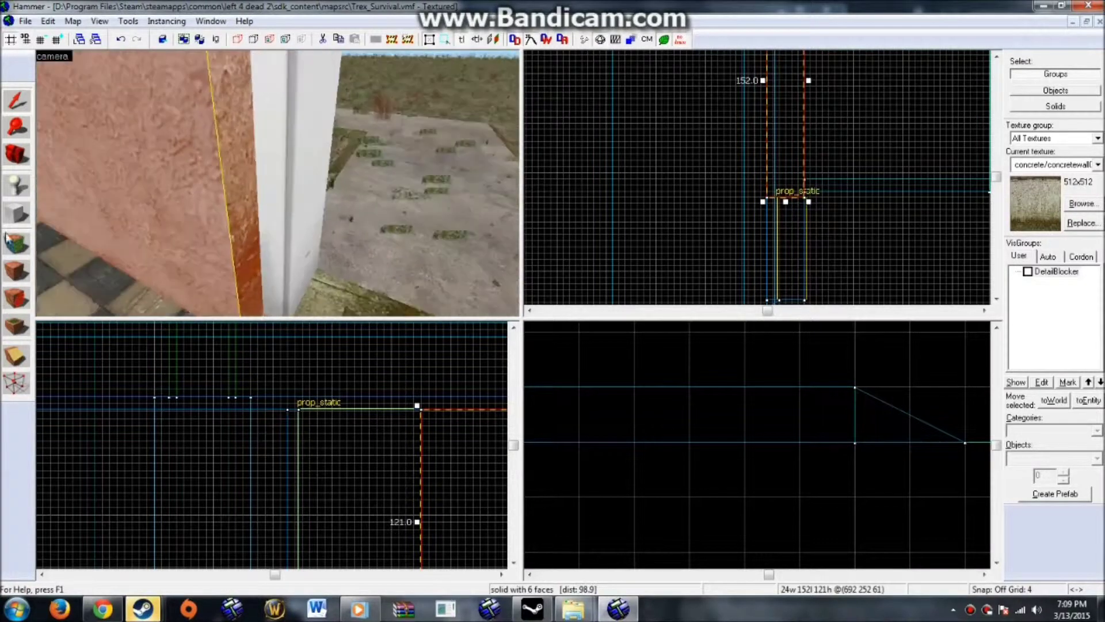
scroll(784, 201, up, 5)
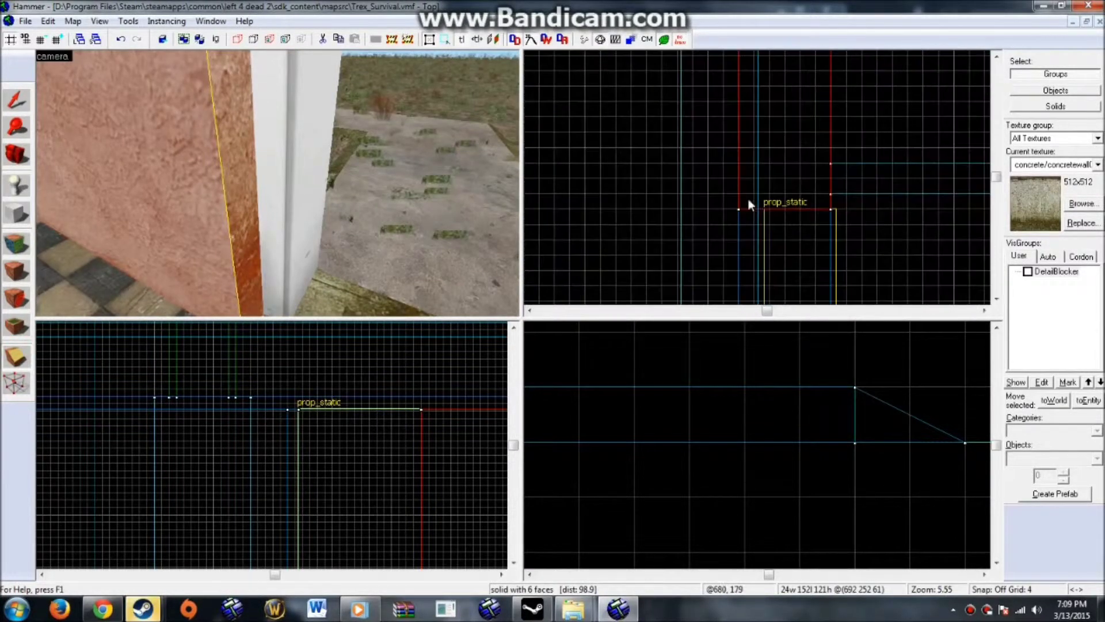
scroll(767, 213, up, 3)
drag(777, 206, 696, 139)
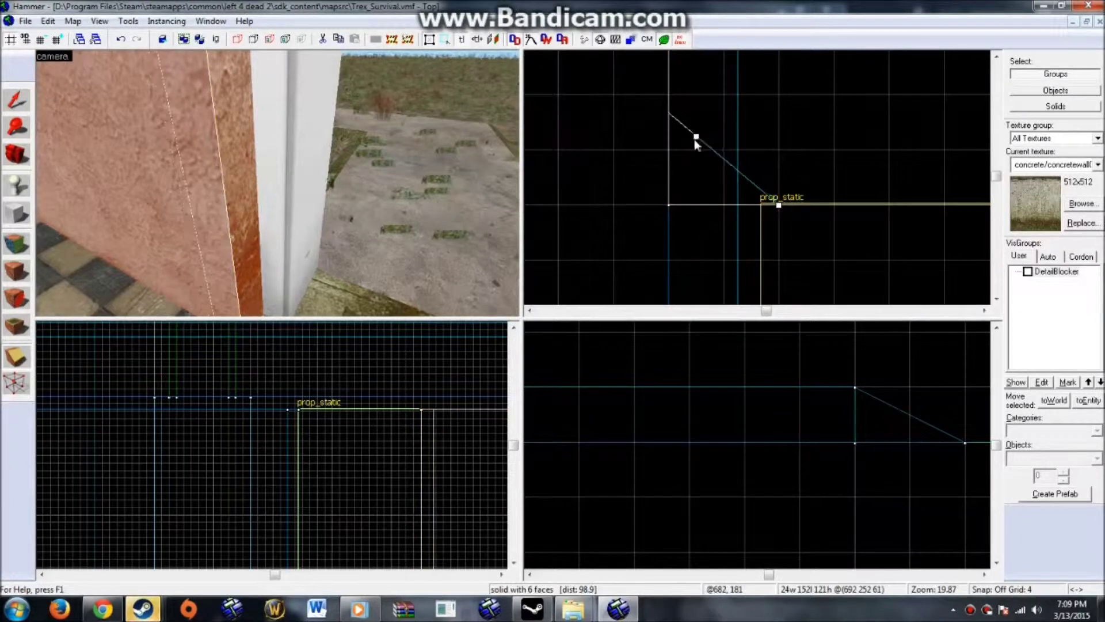
scroll(695, 139, down, 5)
scroll(695, 139, up, 4)
drag(710, 187, 682, 144)
scroll(692, 233, down, 6)
scroll(681, 144, up, 6)
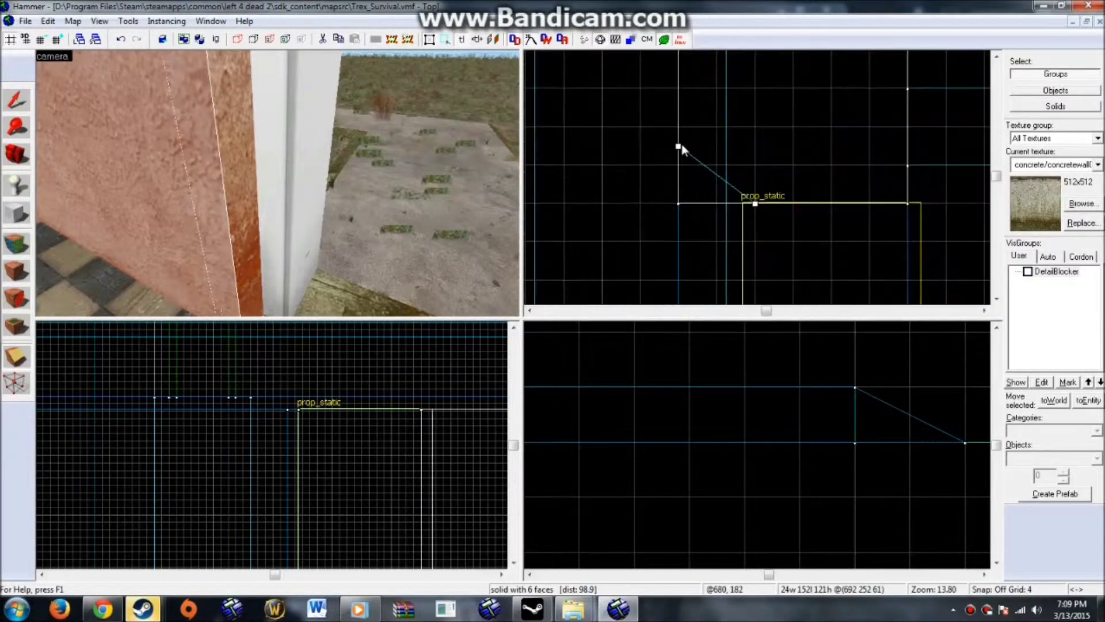
key(Return)
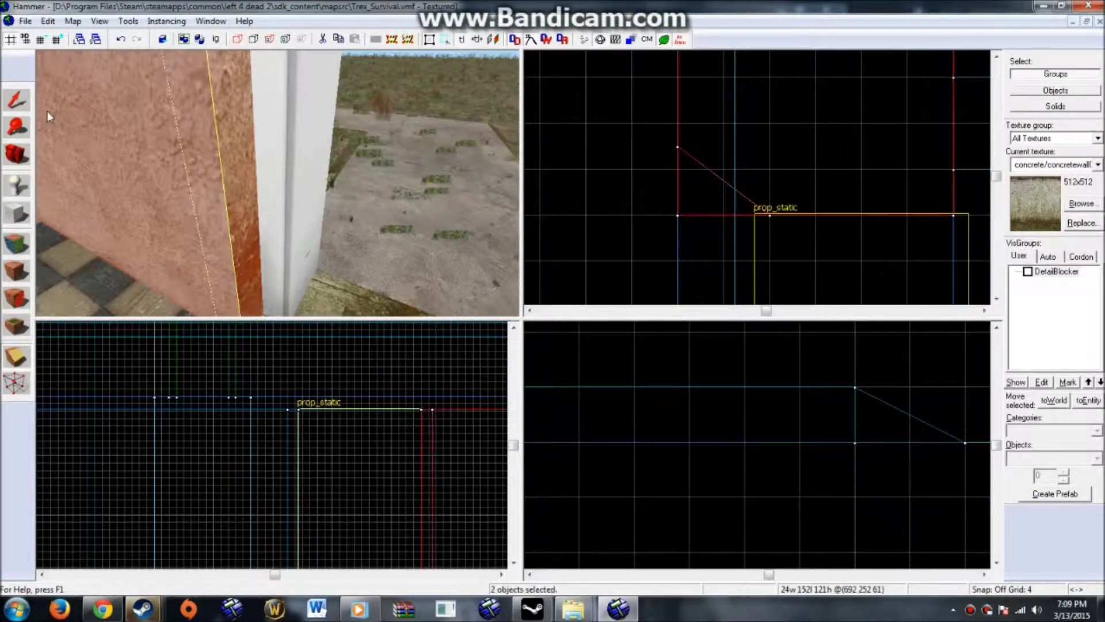
Cut the second corner wedge horizontally 4 units above its base and delete its upper part
click(18, 102)
click(226, 170)
scroll(430, 454, up, 10)
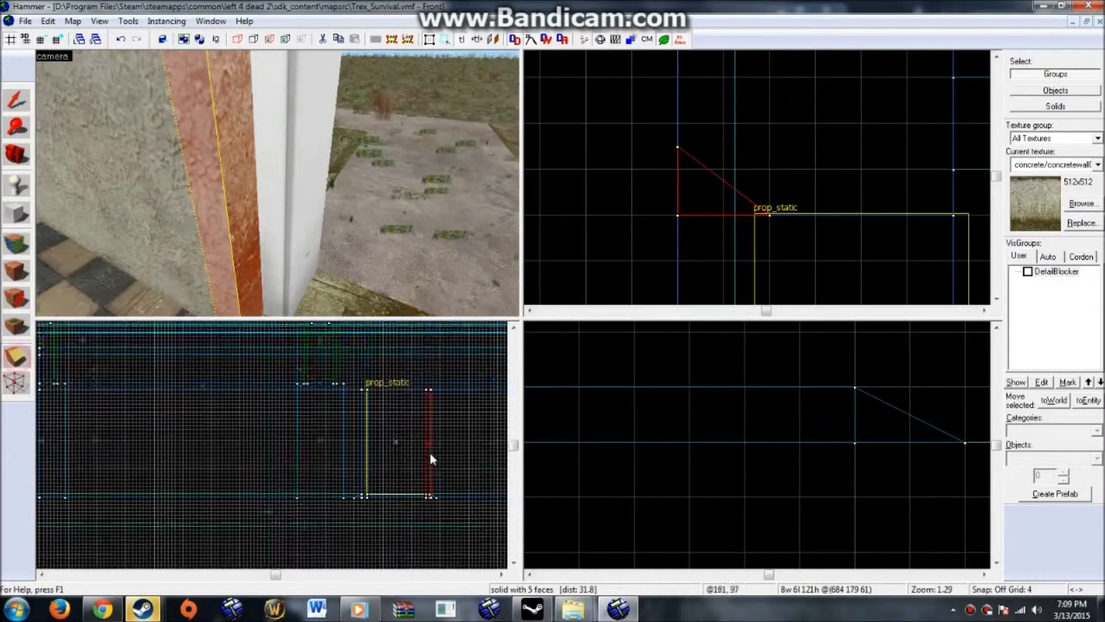
scroll(433, 417, up, 1)
ctrl+click(431, 410)
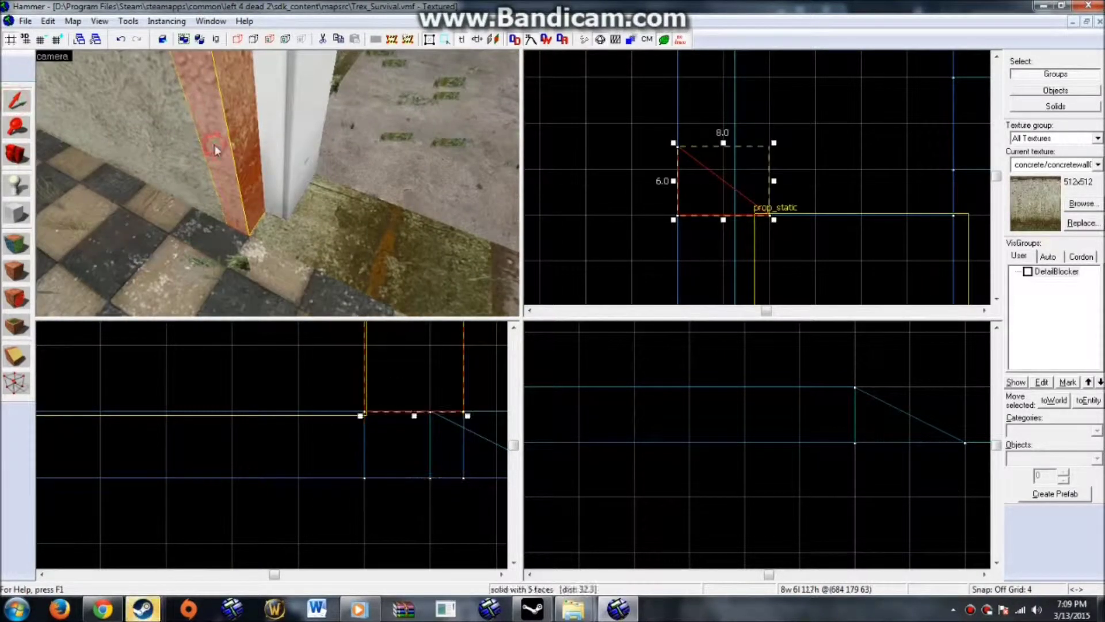
key(Escape)
Start face texturing and pick up plaster/plaster03 from the interior wall next to the doorway
click(28, 246)
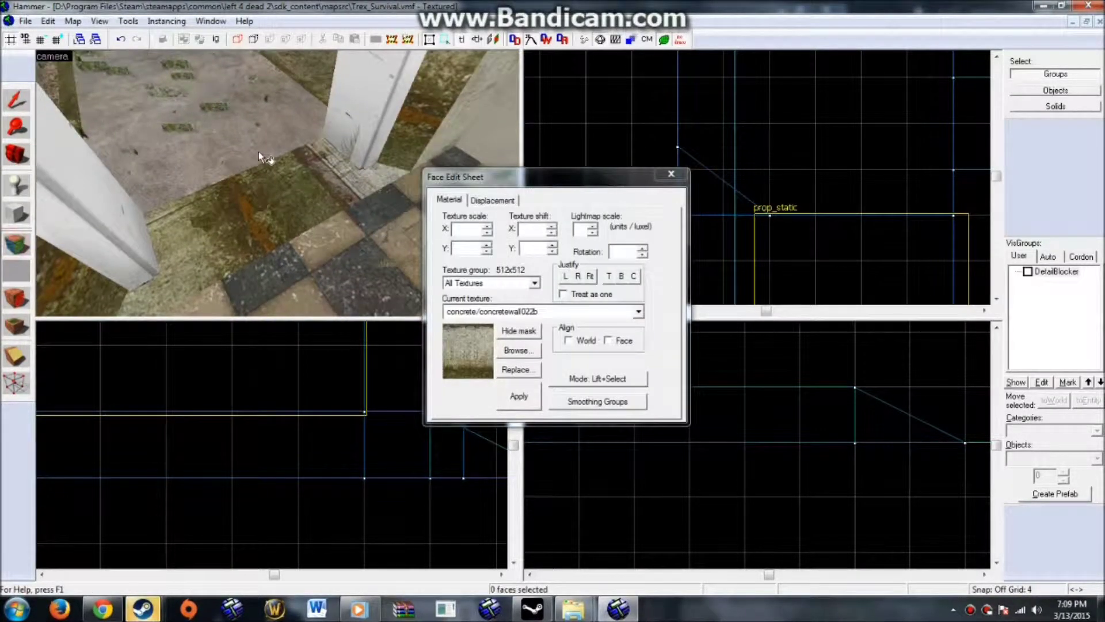
drag(258, 151, 164, 221)
click(263, 196)
click(147, 222)
drag(97, 216, 261, 241)
click(262, 241)
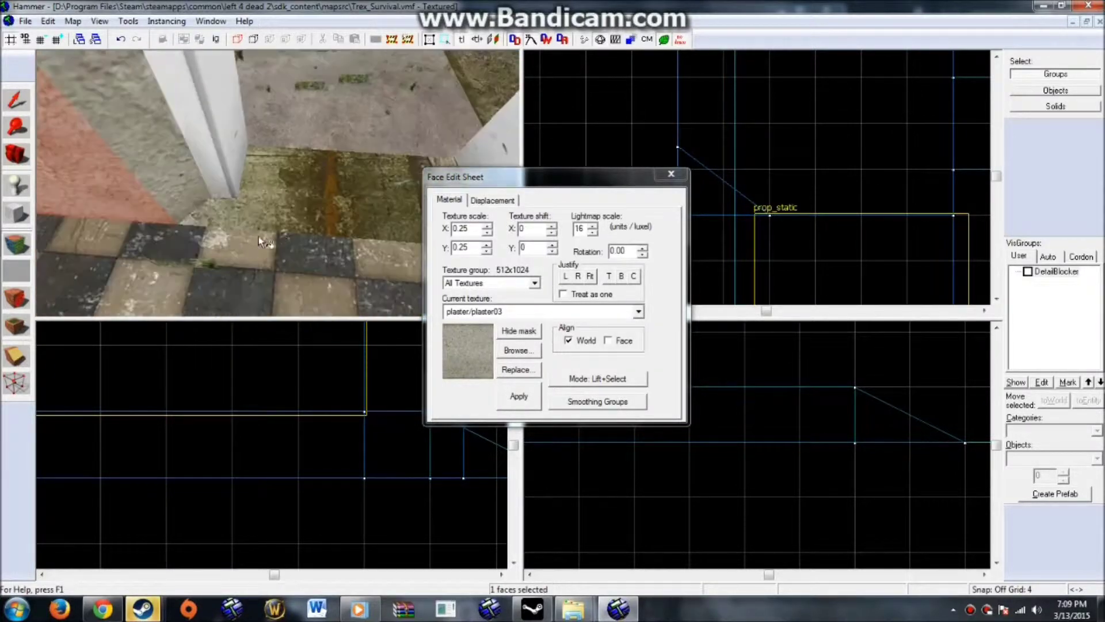
Pick up tile/prodflra from the checkered interior floor and apply it to the top face of the doorway threshold
click(269, 232)
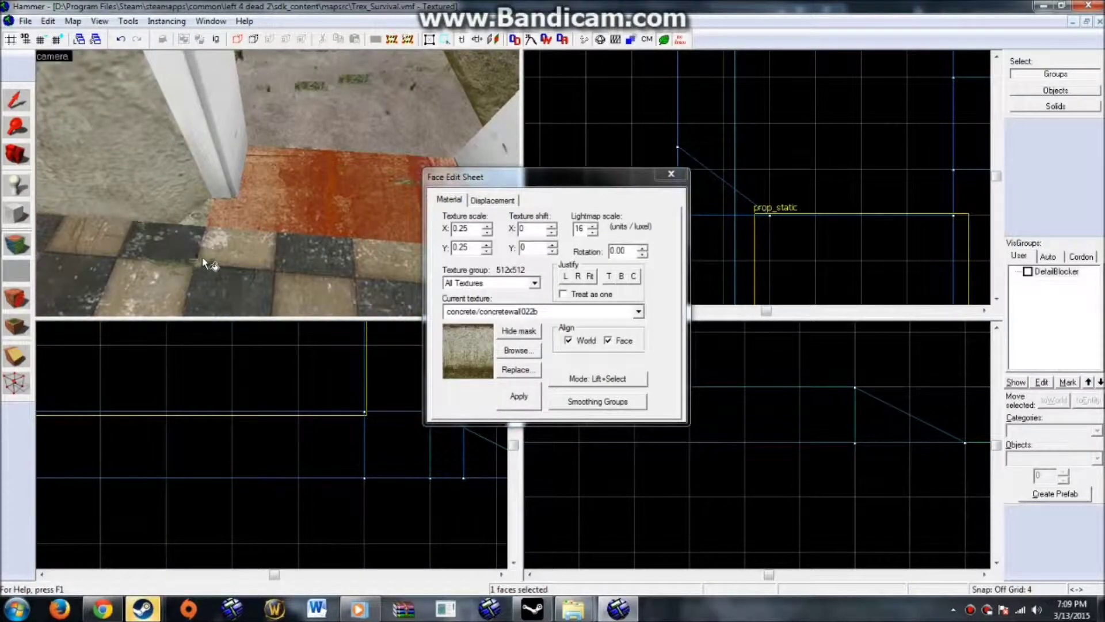
drag(201, 252, 179, 289)
click(179, 289)
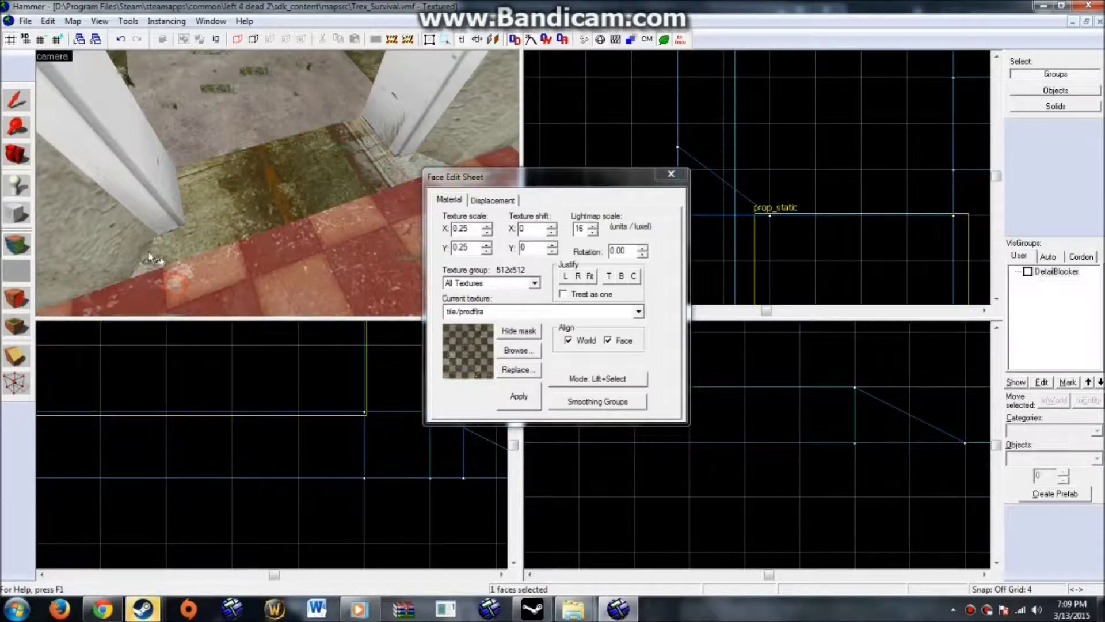
drag(150, 254, 345, 147)
right_click(331, 149)
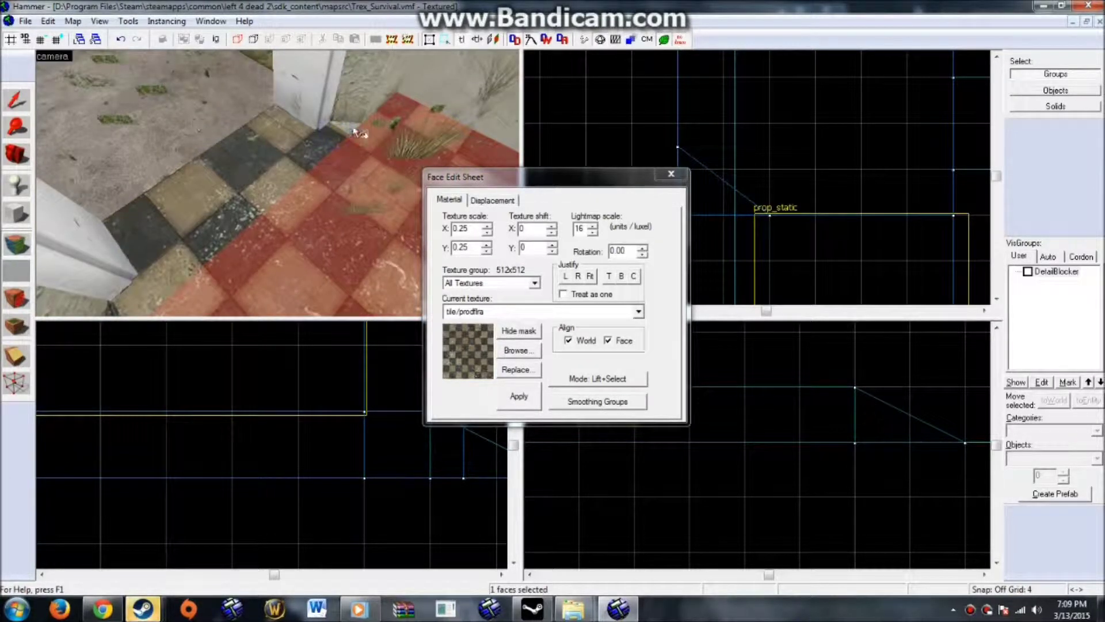
Split the tiled threshold brush into two parts along the doorway, 8 units from its inner edge
click(18, 101)
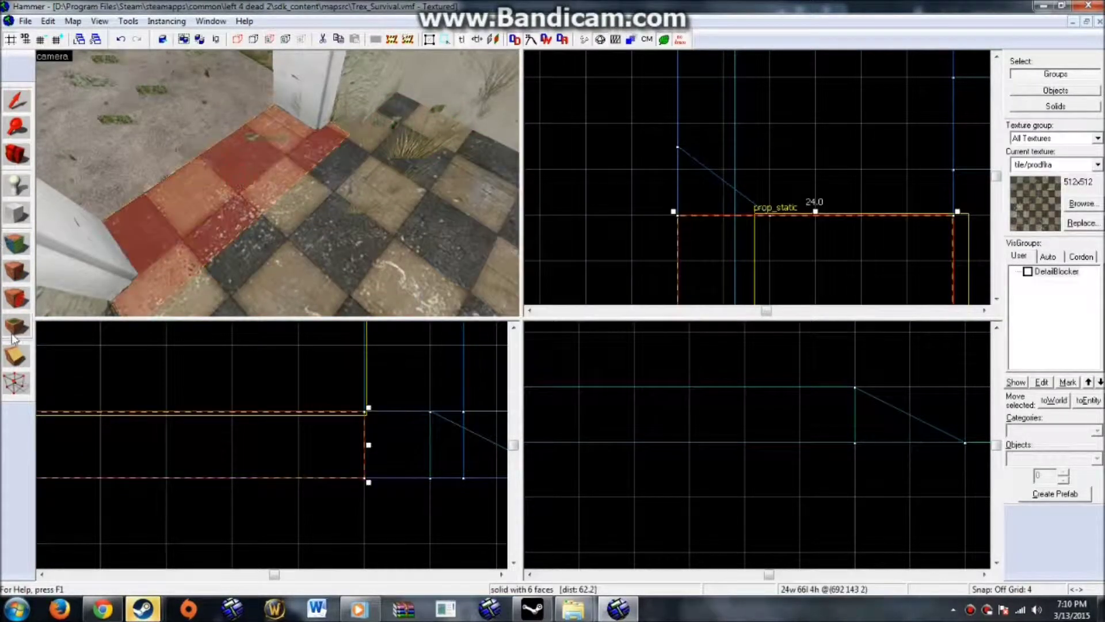
scroll(771, 150, down, 2)
scroll(783, 138, up, 4)
click(762, 164)
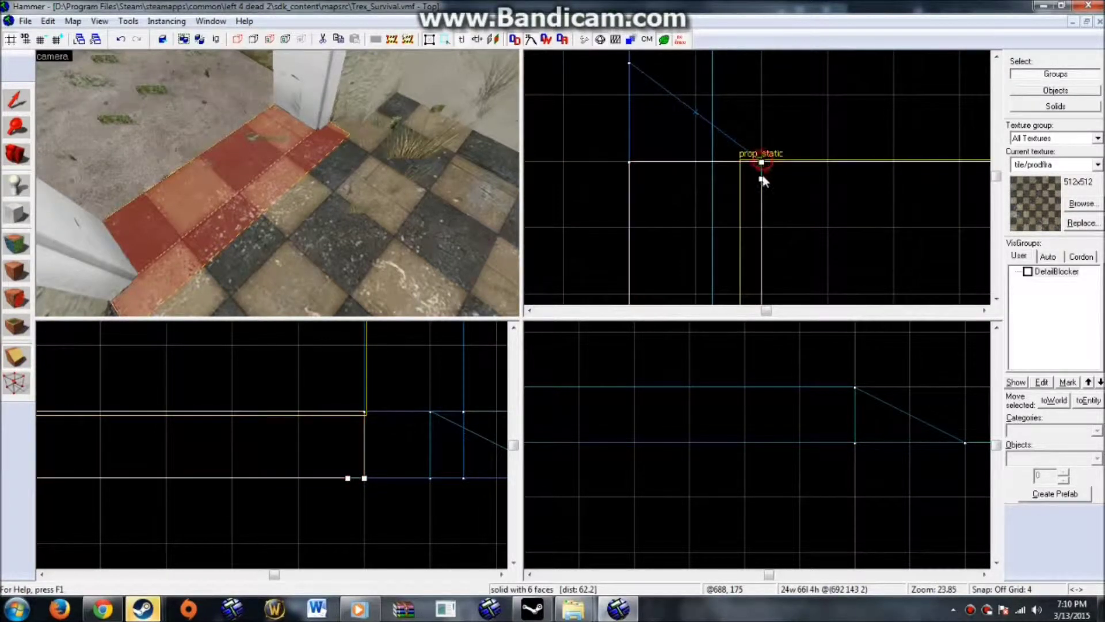
Select the top face of the outer threshold strip for texturing and filter the texture browser for metal
click(17, 269)
click(225, 193)
scroll(228, 144, up, 4)
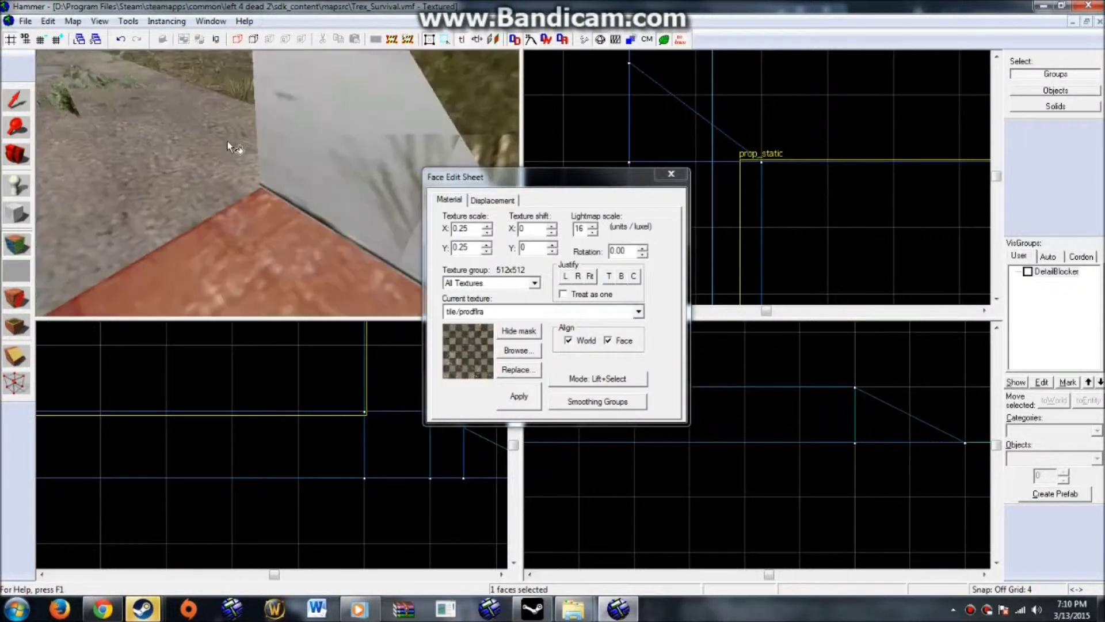
scroll(228, 144, down, 4)
drag(230, 147, 267, 234)
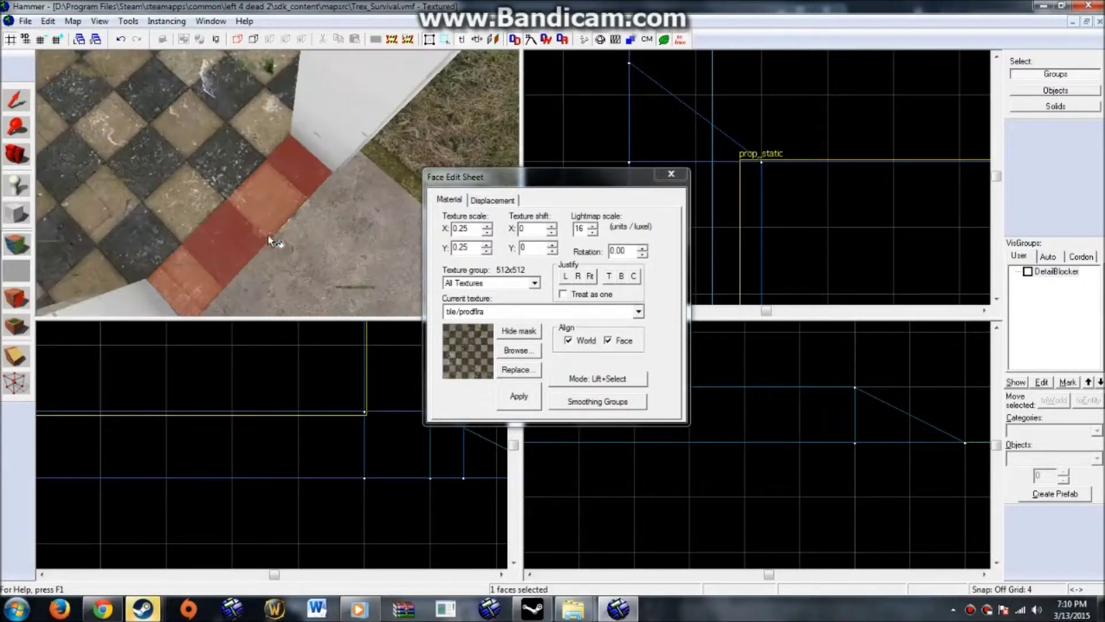
click(517, 350)
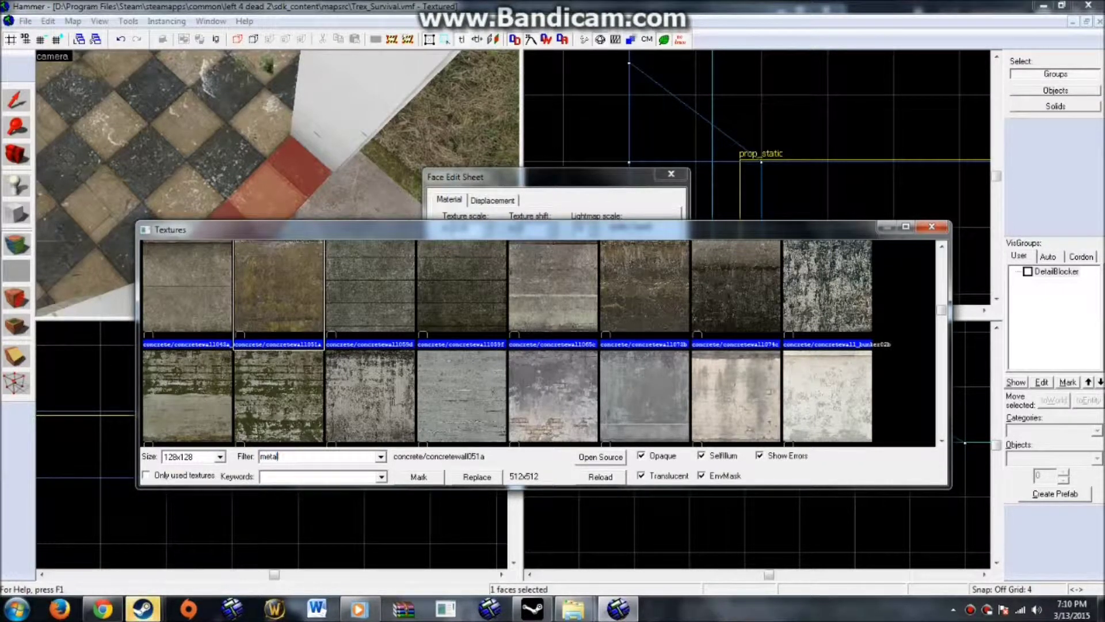
click(412, 304)
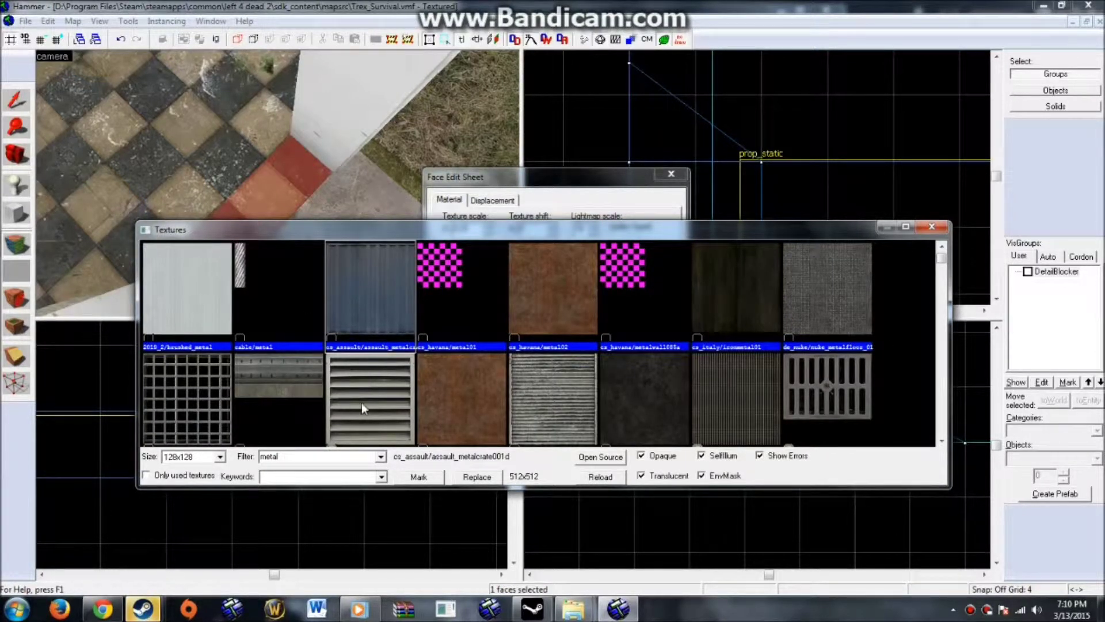
Browse the metal textures and apply metal/ceiling_grey01 to the outer threshold strip
click(441, 387)
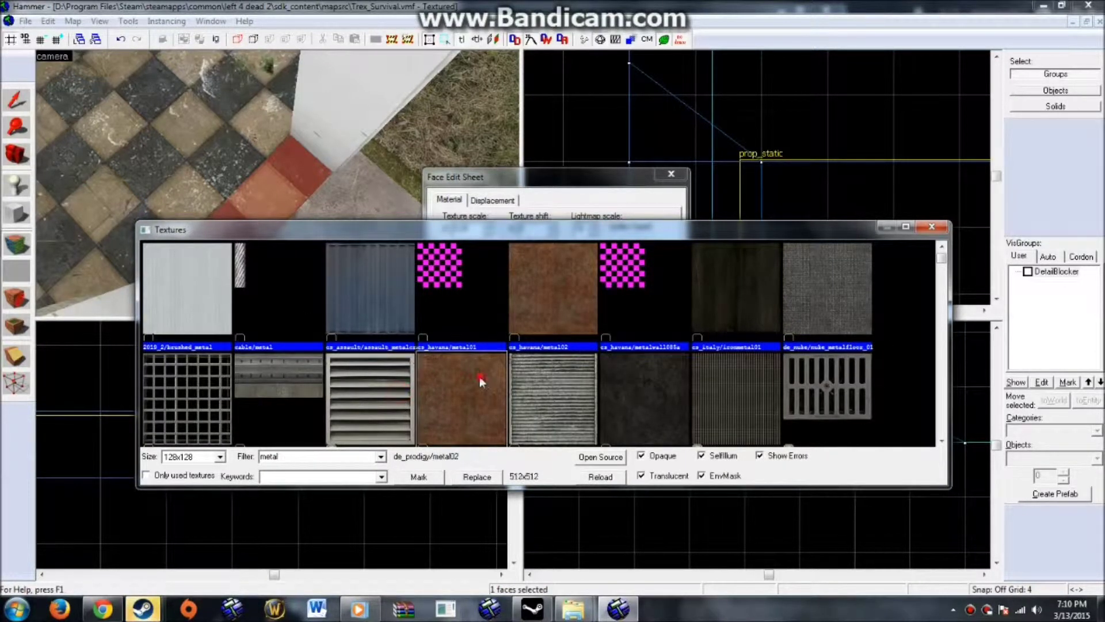
scroll(483, 374, down, 3)
scroll(483, 374, down, 10)
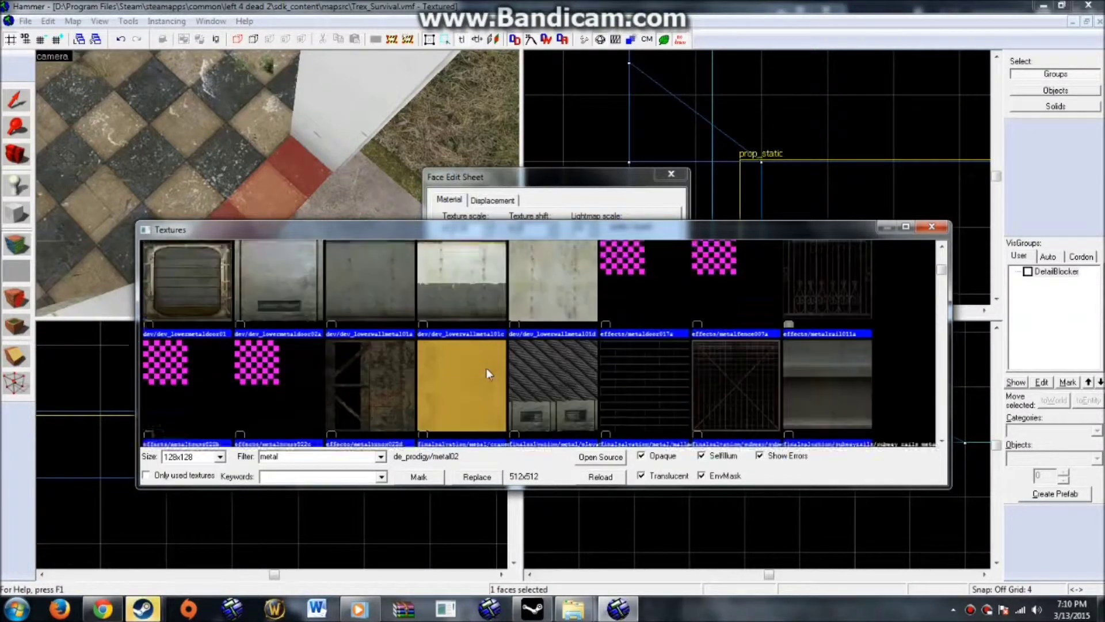
click(748, 354)
scroll(748, 354, down, 3)
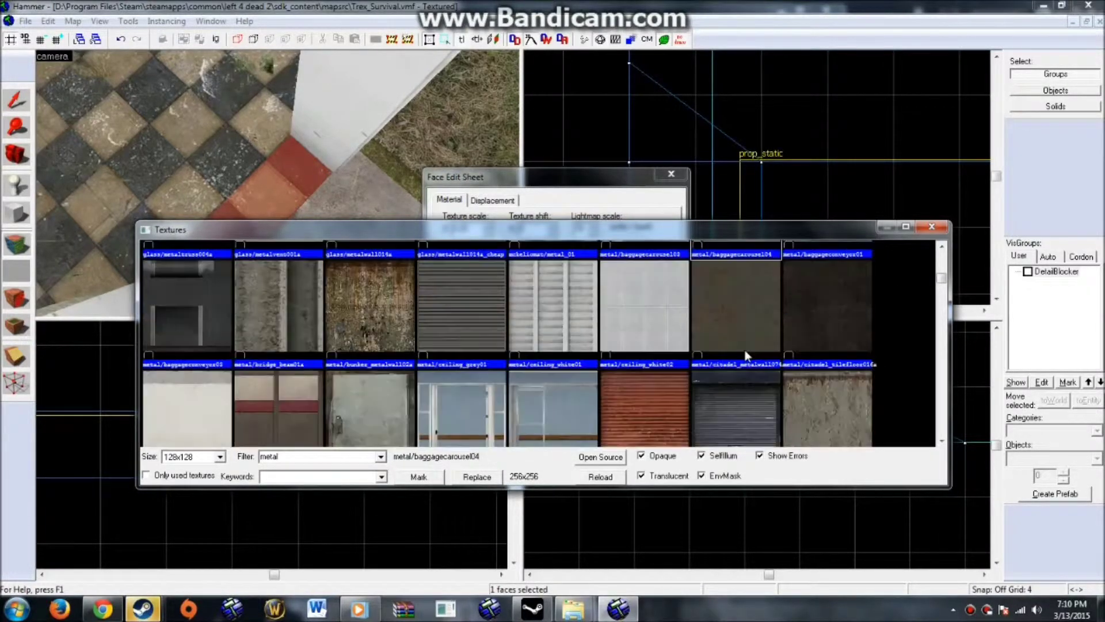
click(449, 324)
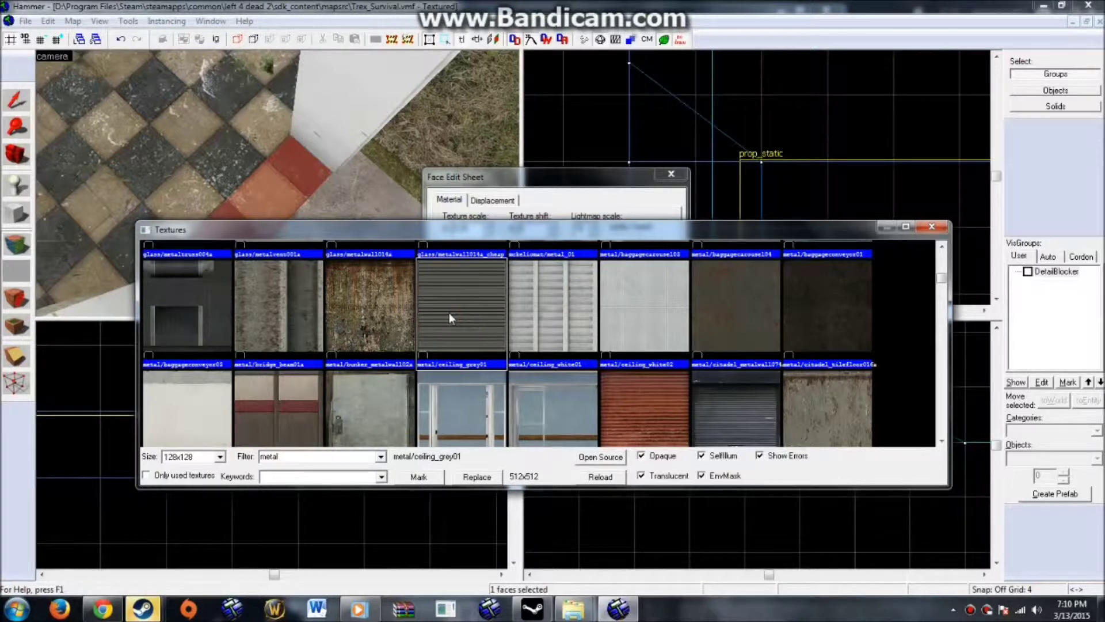
double_click(449, 316)
Set the rotation of the metal texture on the outer threshold strip to 90 degrees
key(Left)
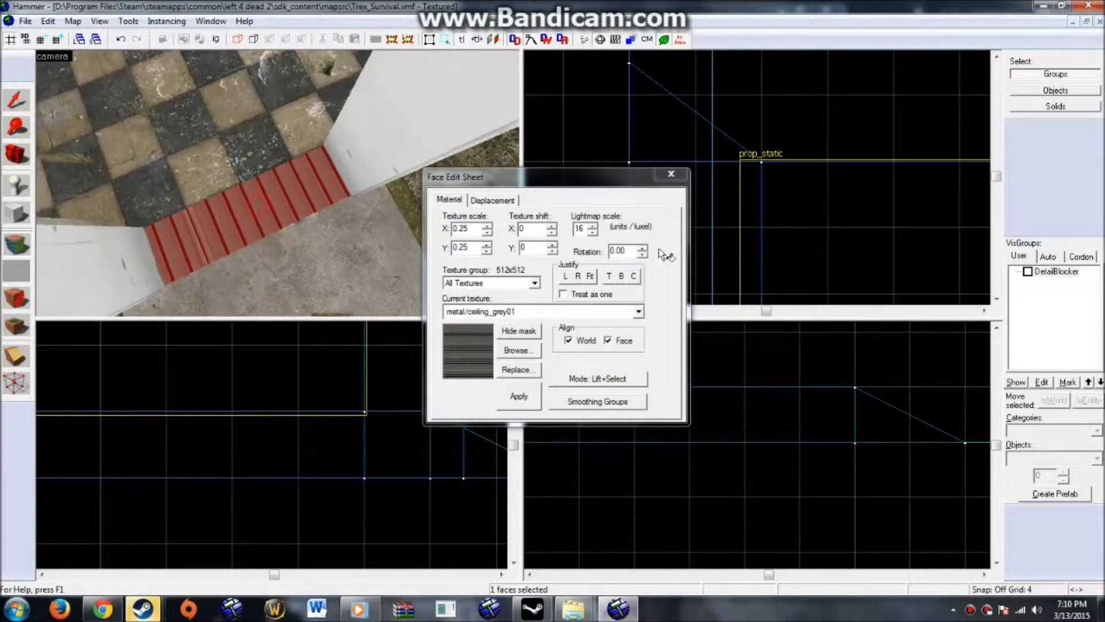
text(90)
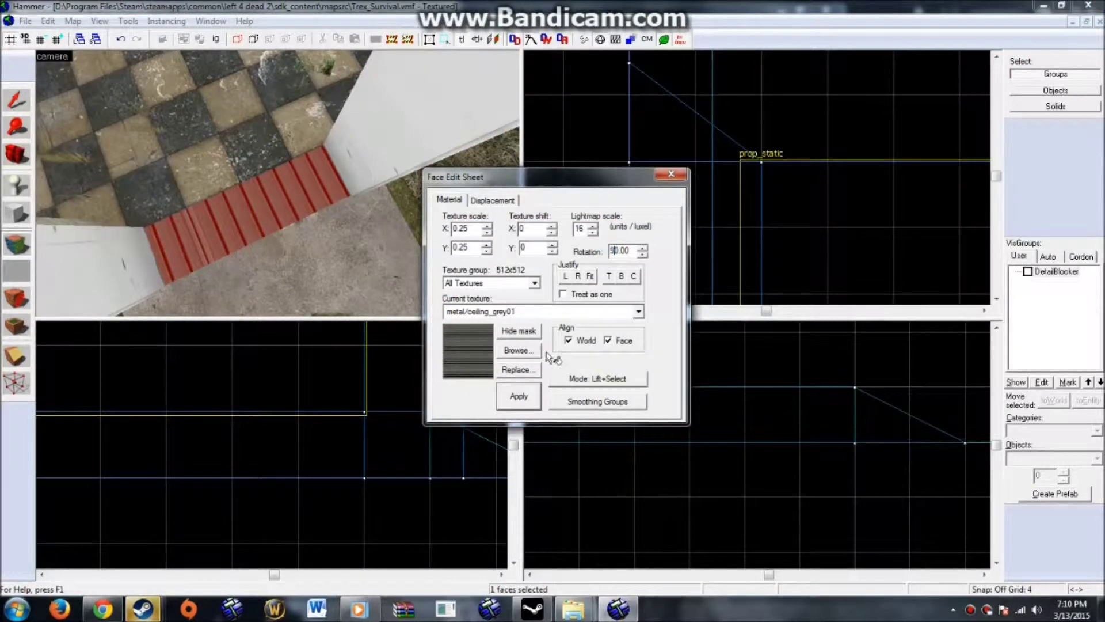
click(519, 396)
Reduce the X and Y scale of the threshold strip's metal texture, with Y at 0.05, and centre it on the face
click(487, 232)
click(487, 232)
click(488, 233)
click(488, 233)
click(487, 233)
click(488, 252)
click(488, 252)
click(488, 251)
click(488, 245)
click(488, 226)
click(487, 226)
click(487, 225)
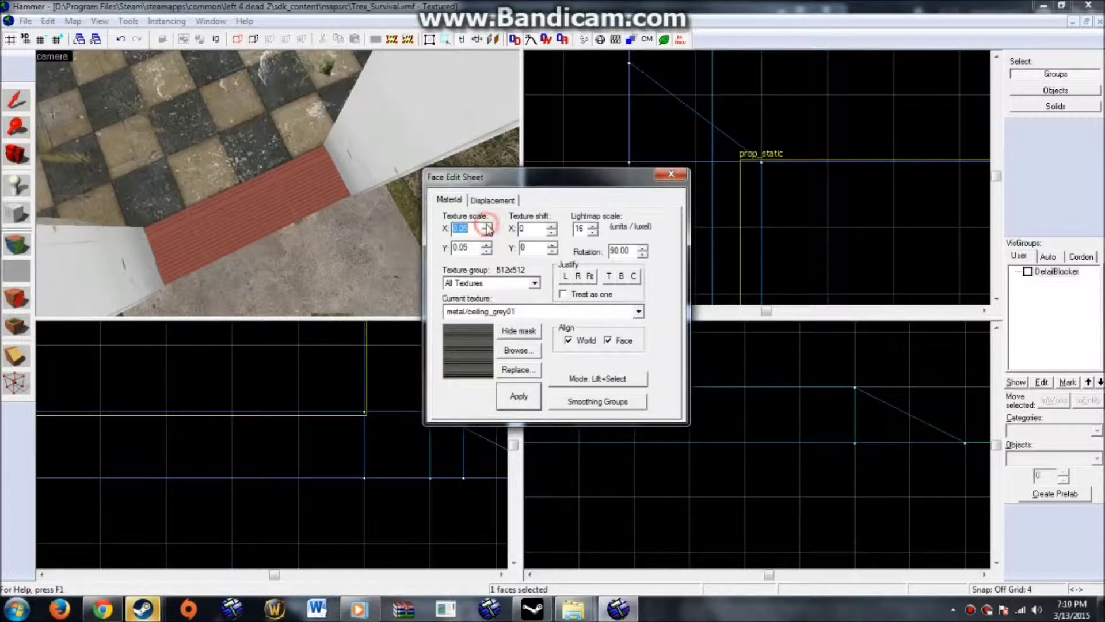
click(488, 226)
click(634, 276)
click(671, 174)
Place a prop_door_rotating entity on the concrete path just outside the doorway
key(z)
scroll(346, 194, down, 3)
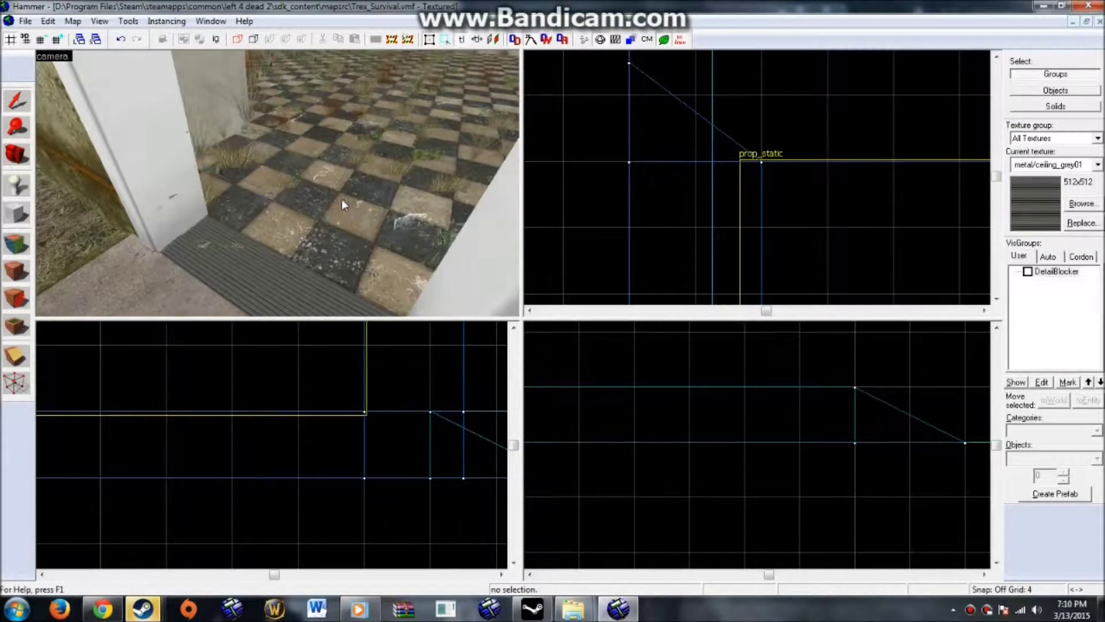
key(a)
key(d)
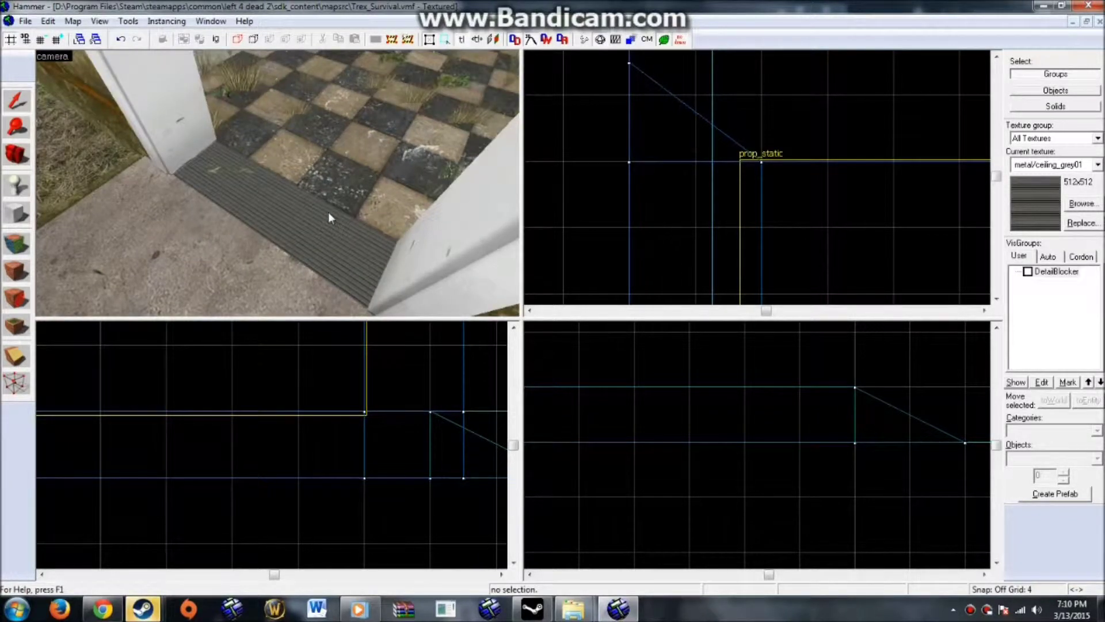
scroll(328, 211, down, 5)
click(5, 184)
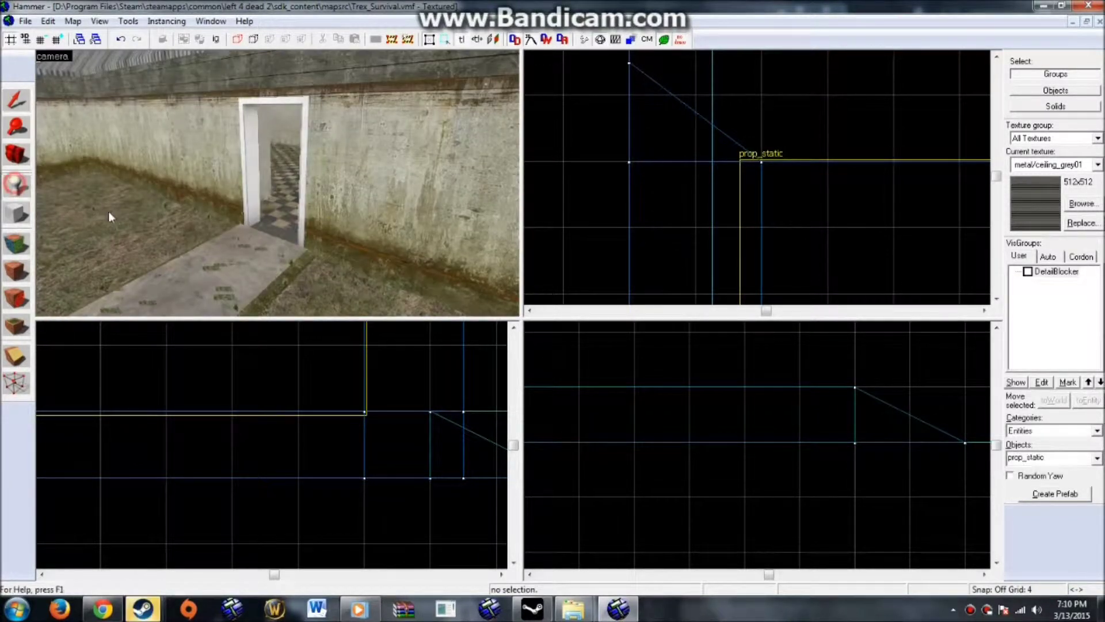
text(pro)
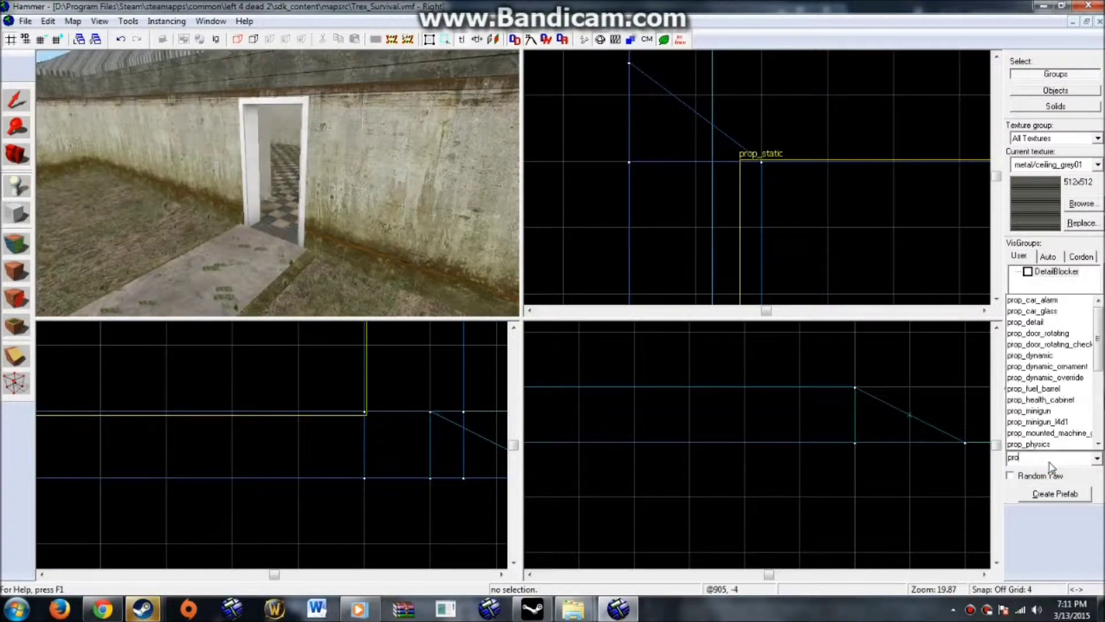
text(p_doo)
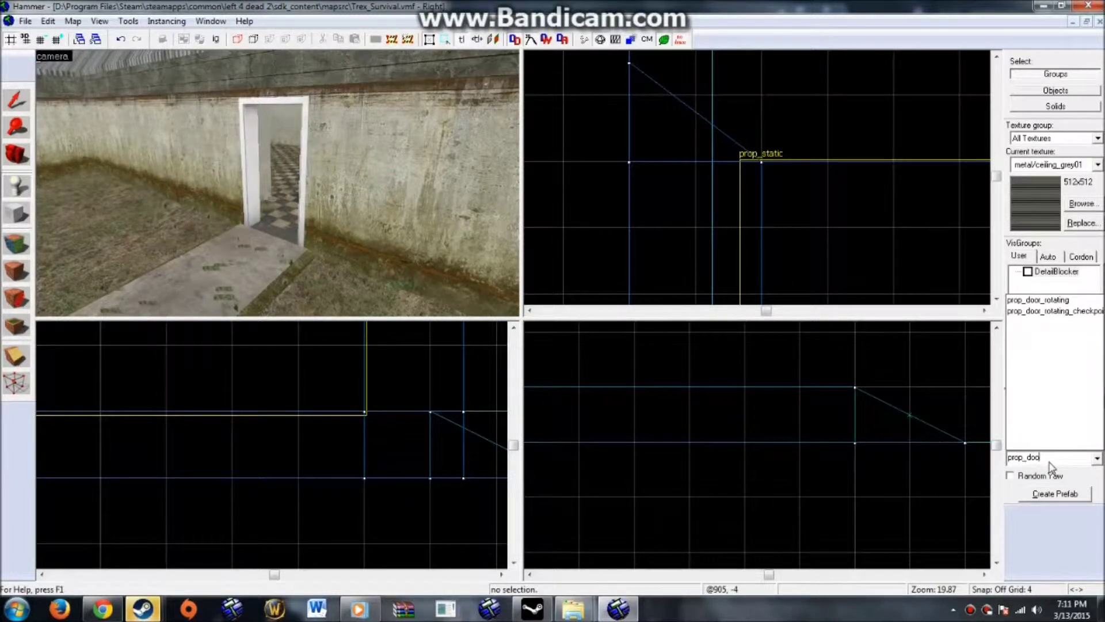
click(1037, 300)
click(265, 233)
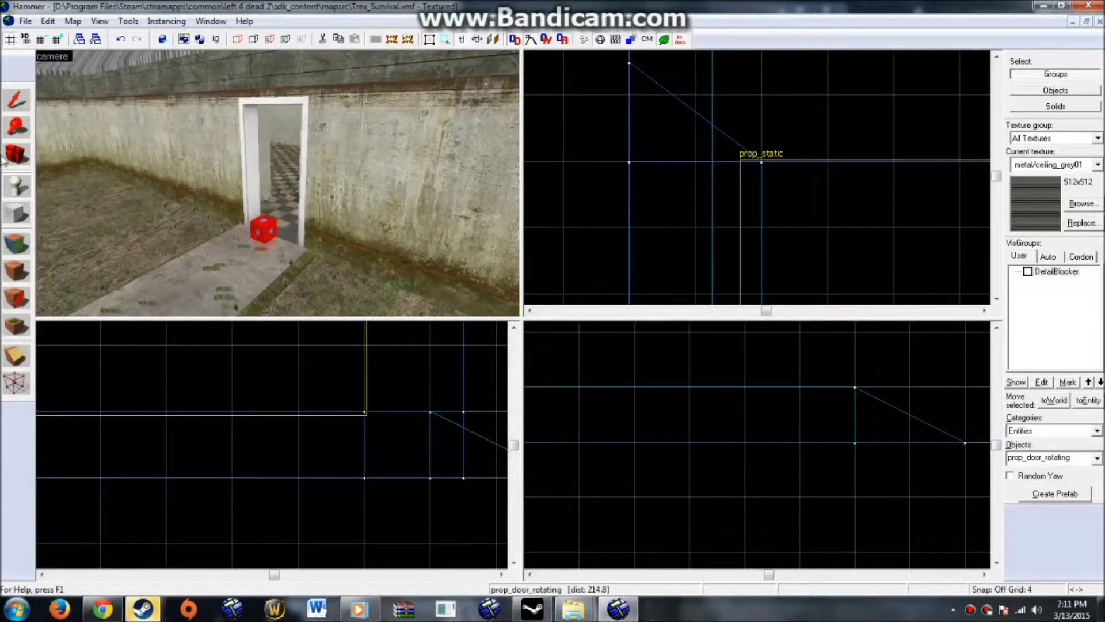
click(16, 102)
Examine the door entity's position in front of the doorway from several close angles
key(z)
key(w)
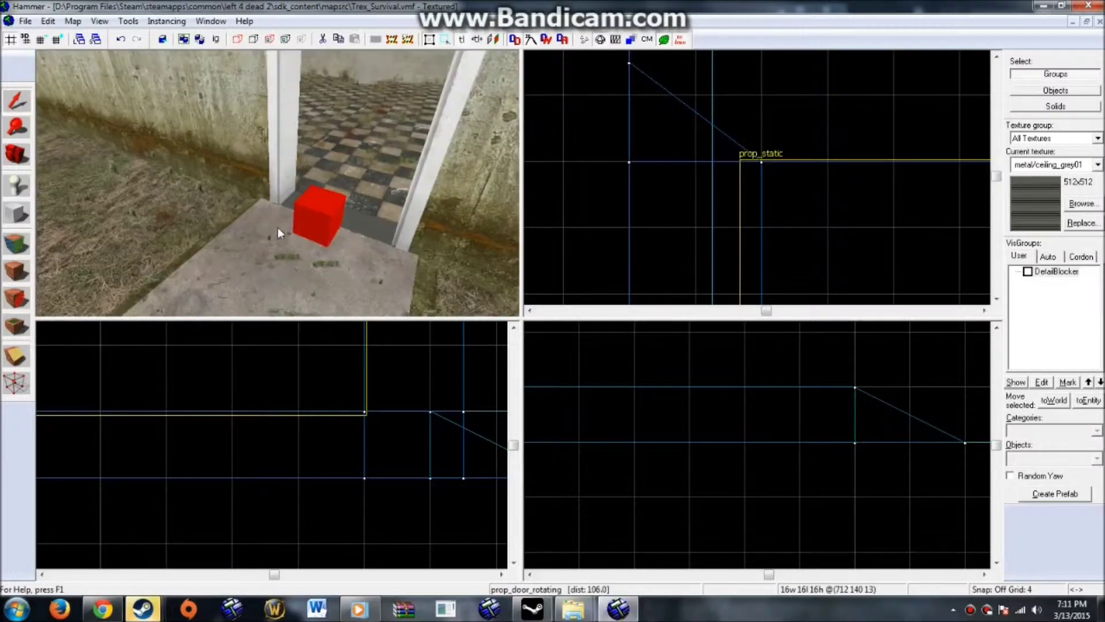
key(s)
key(z)
key(w)
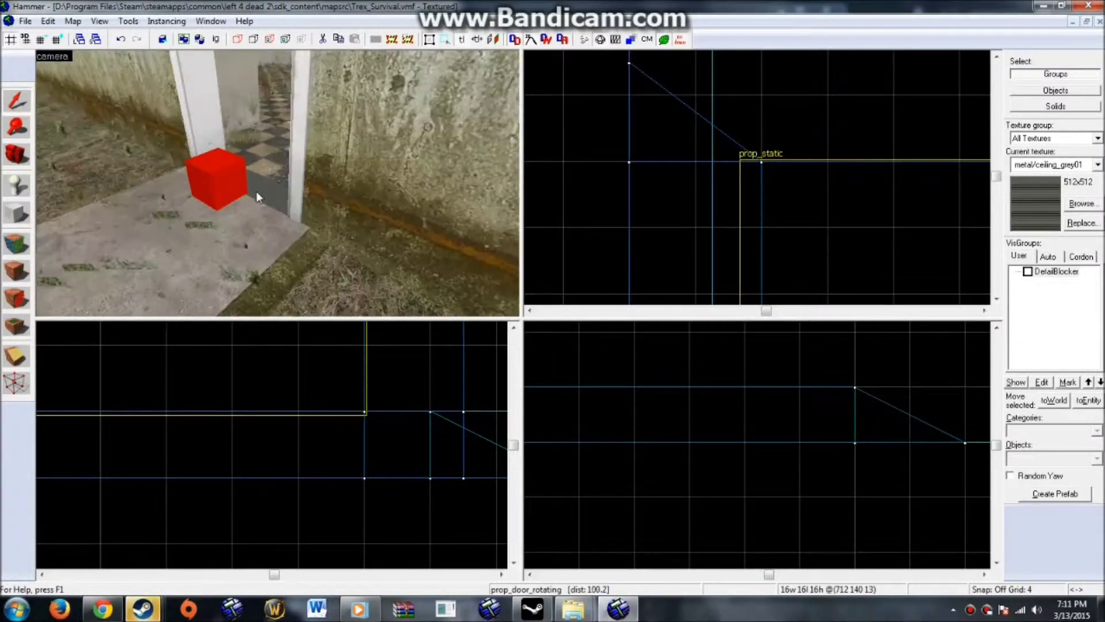
key(s)
key(w)
key(w)
key(z)
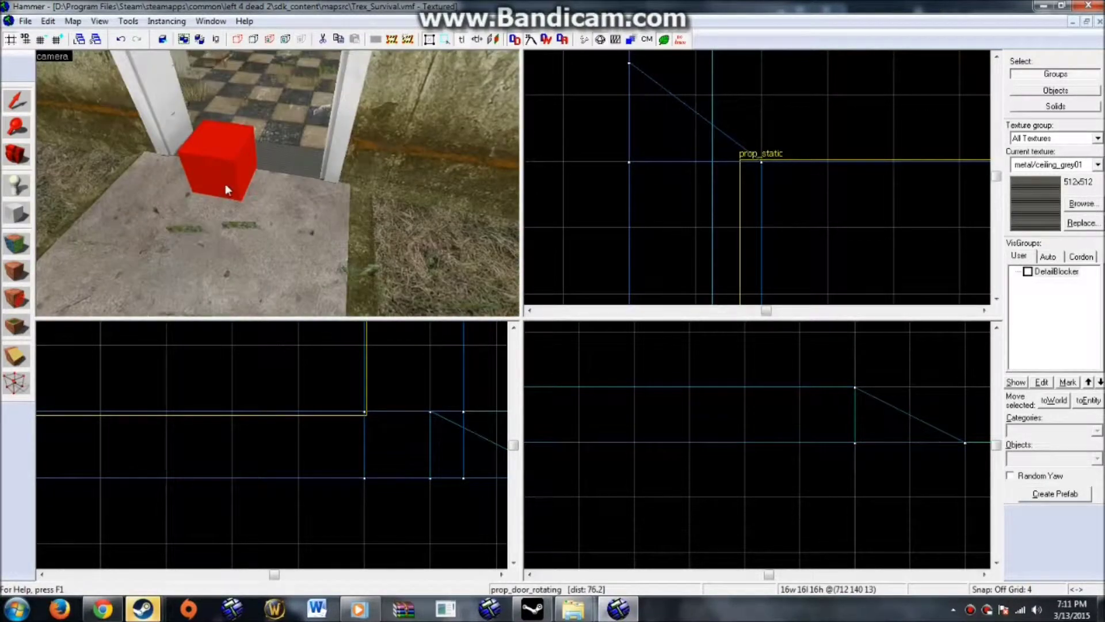
Open the model browser for the prop_door_rotating entity's World Model and filter the models by "door"
double_click(226, 182)
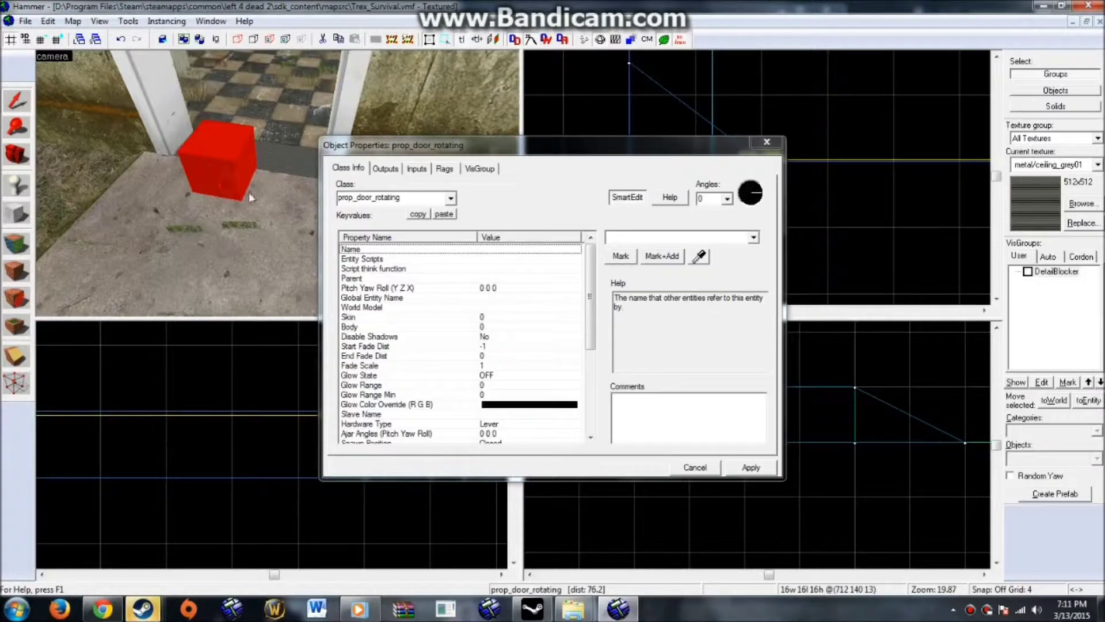
click(378, 308)
click(623, 256)
text(door)
click(576, 357)
scroll(576, 358, up, 3)
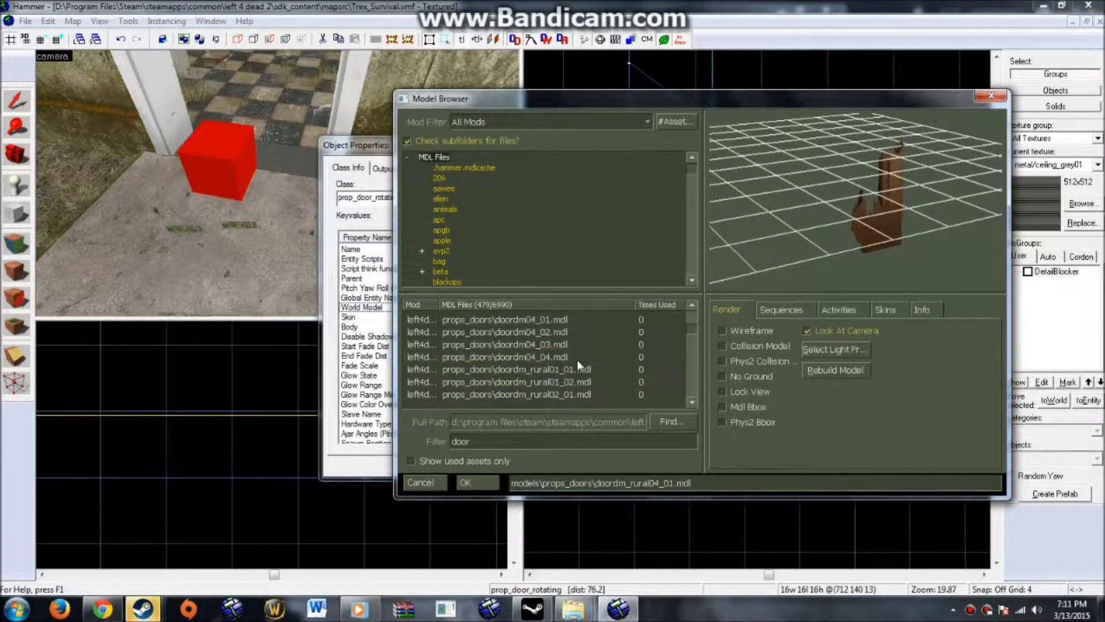
scroll(563, 358, up, 3)
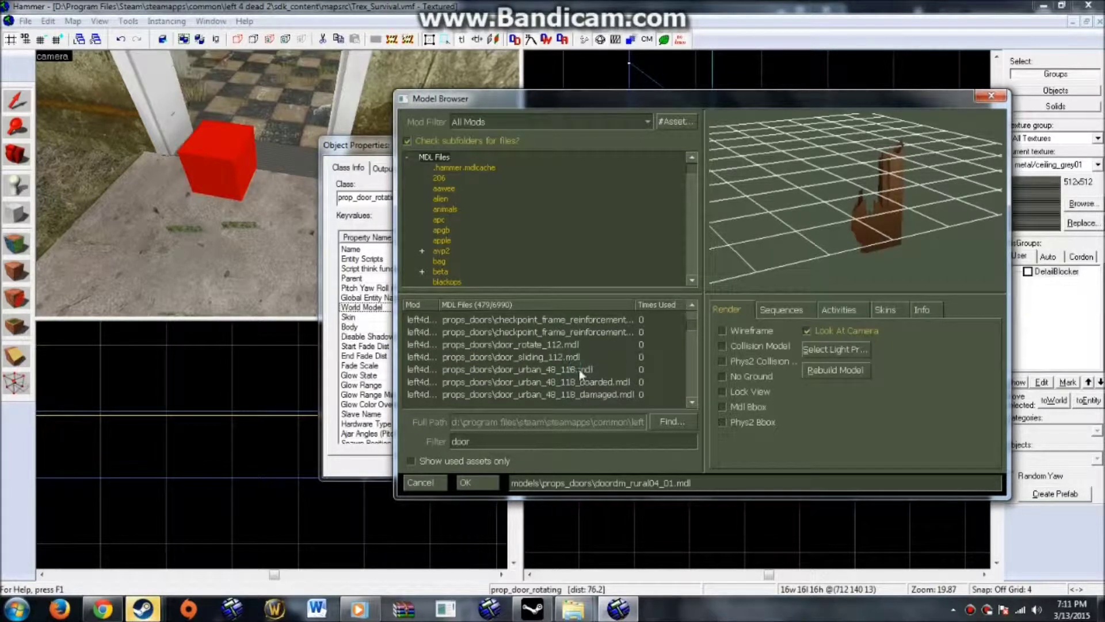
Preview the sliding and rotating door models, assign door_rotate_112.mdl as the World Model, apply it and close the properties
click(555, 356)
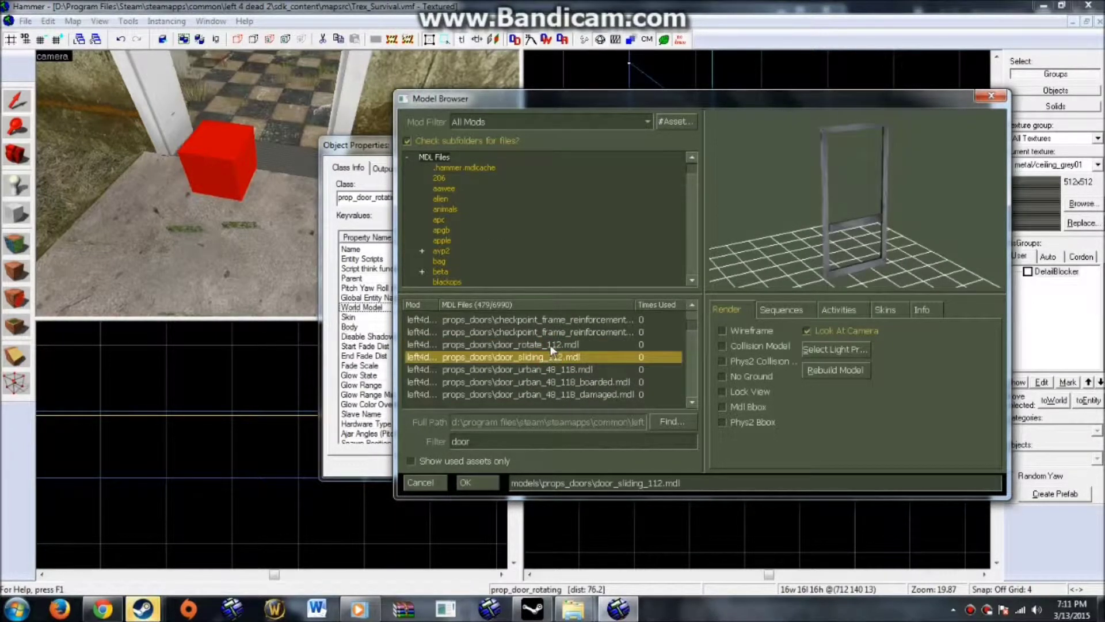
click(552, 345)
drag(938, 213, 849, 211)
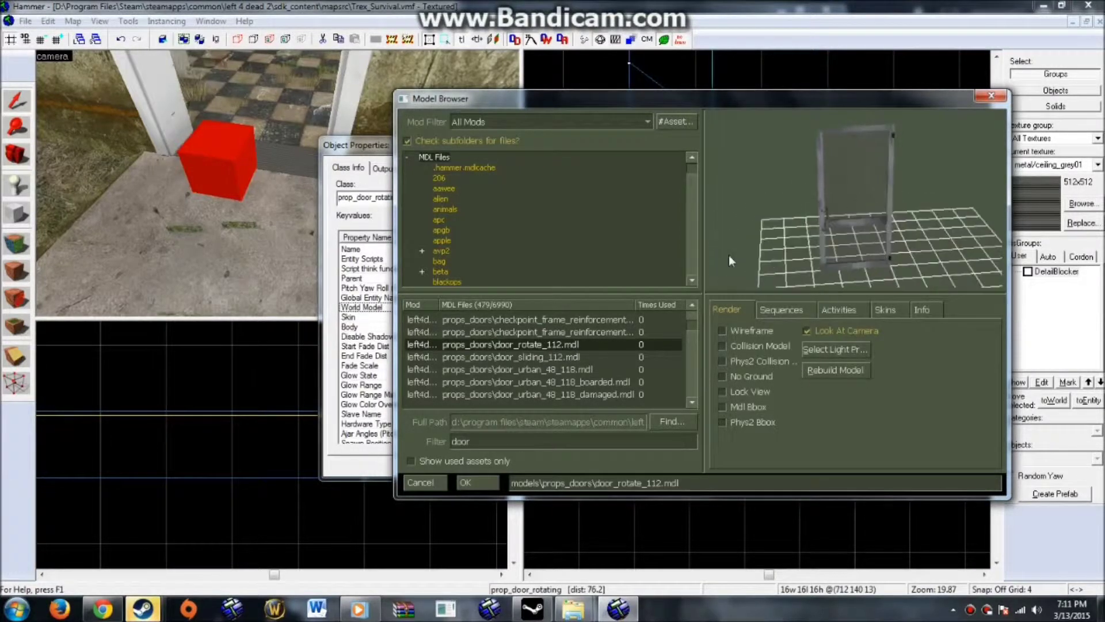
double_click(567, 344)
click(762, 463)
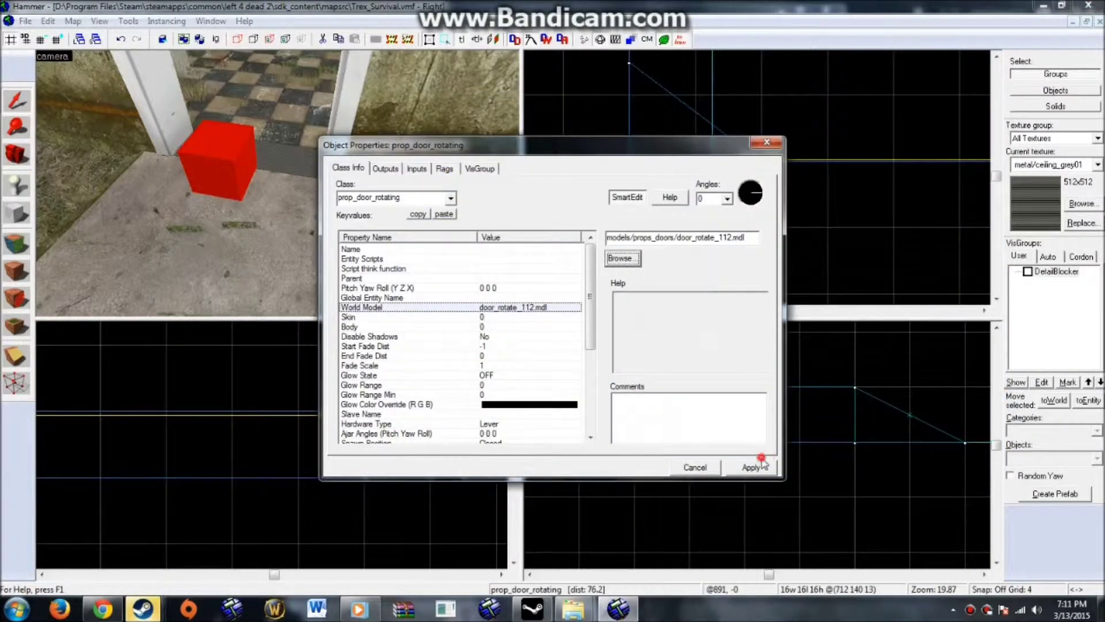
click(748, 463)
scroll(263, 215, down, 5)
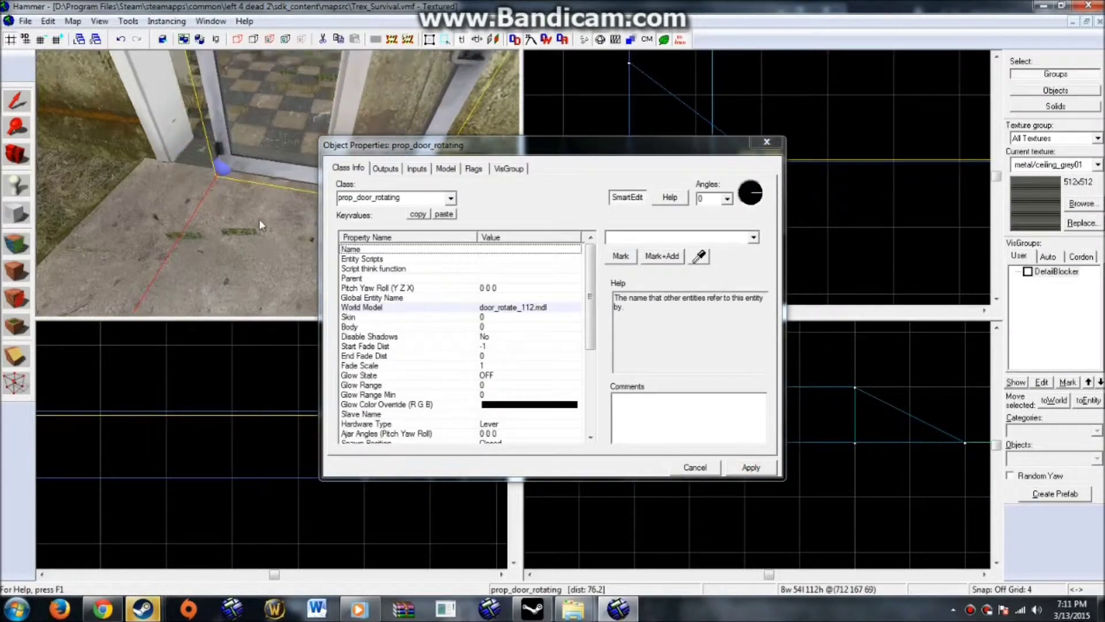
scroll(264, 216, up, 5)
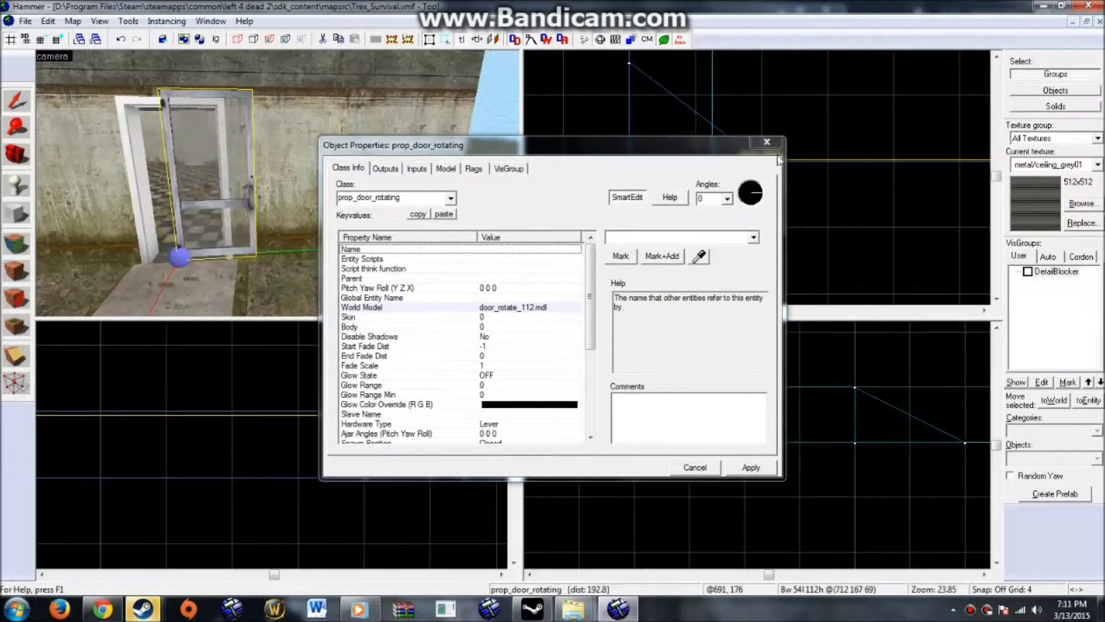
click(774, 144)
Move the door horizontally into the door frame's opening, to about x 696, y 142
scroll(775, 155, down, 9)
drag(833, 151, 788, 222)
scroll(797, 193, up, 1)
scroll(798, 194, up, 1)
scroll(368, 185, up, 8)
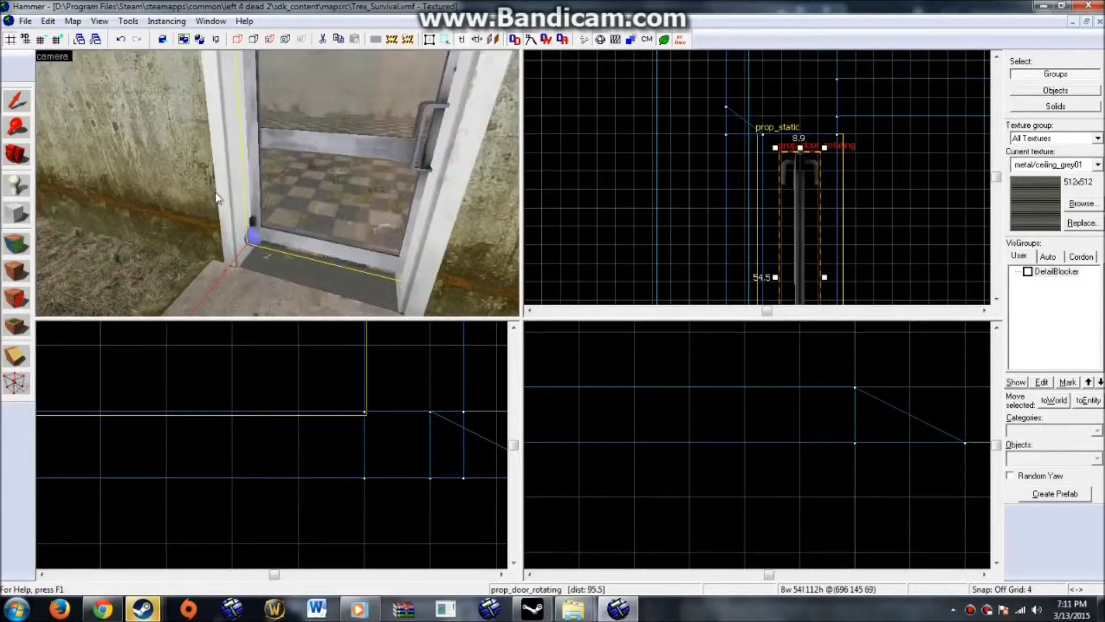
scroll(225, 193, down, 8)
scroll(802, 182, up, 5)
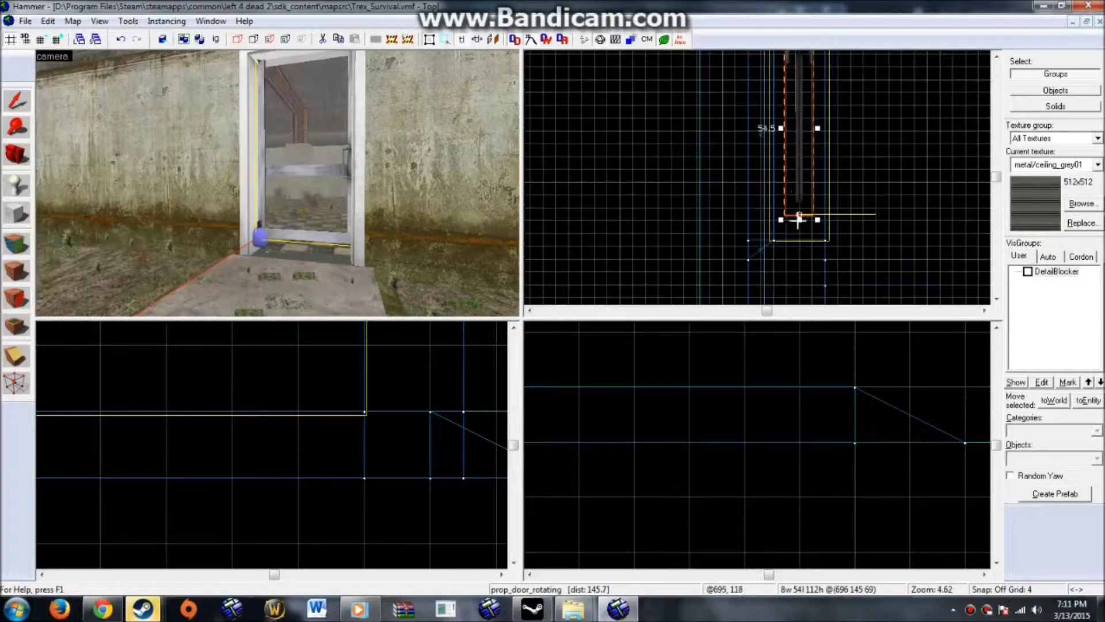
drag(803, 181, 802, 216)
scroll(637, 440, down, 8)
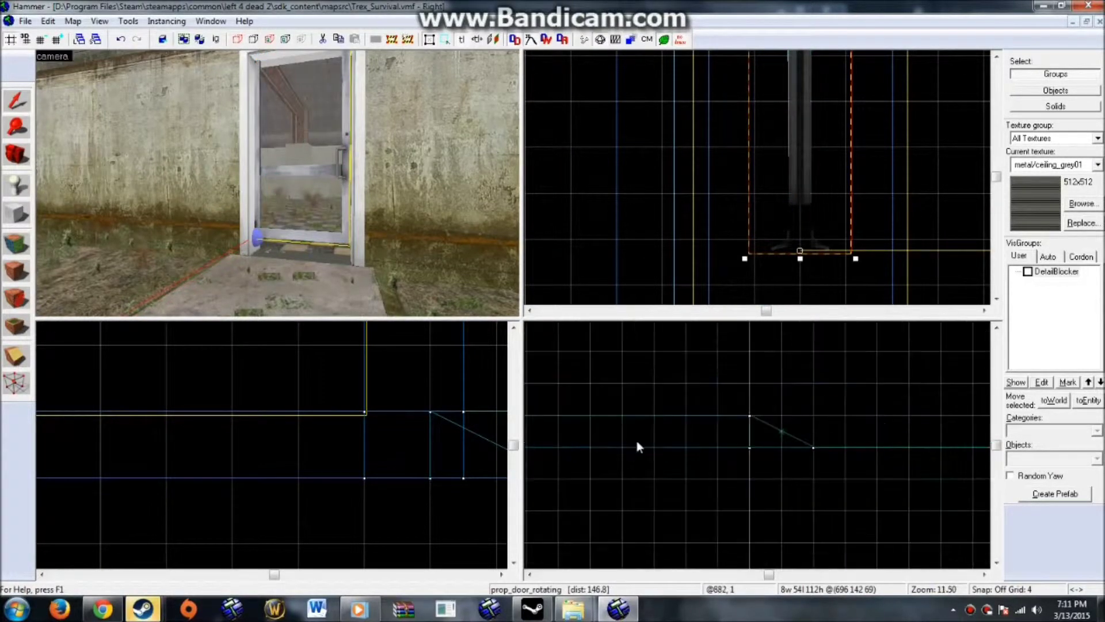
Lower the door to the base of its frame, placing its centre at z 60
scroll(747, 434, down, 5)
scroll(620, 427, up, 6)
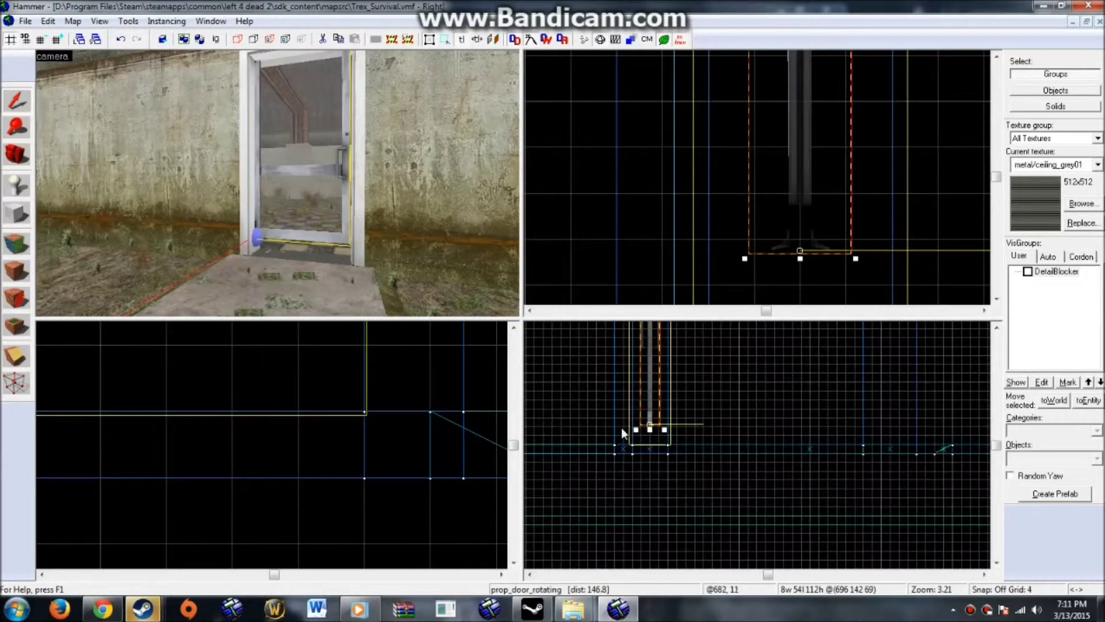
scroll(645, 426, up, 4)
drag(629, 397, 635, 477)
key(z)
key(w)
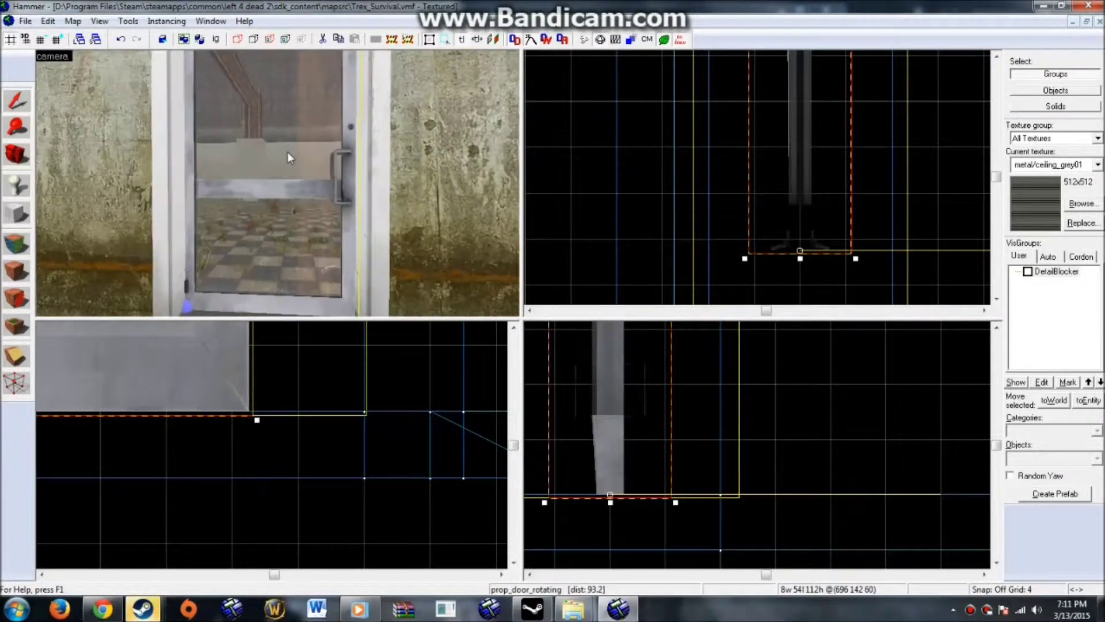
key(s)
key(w)
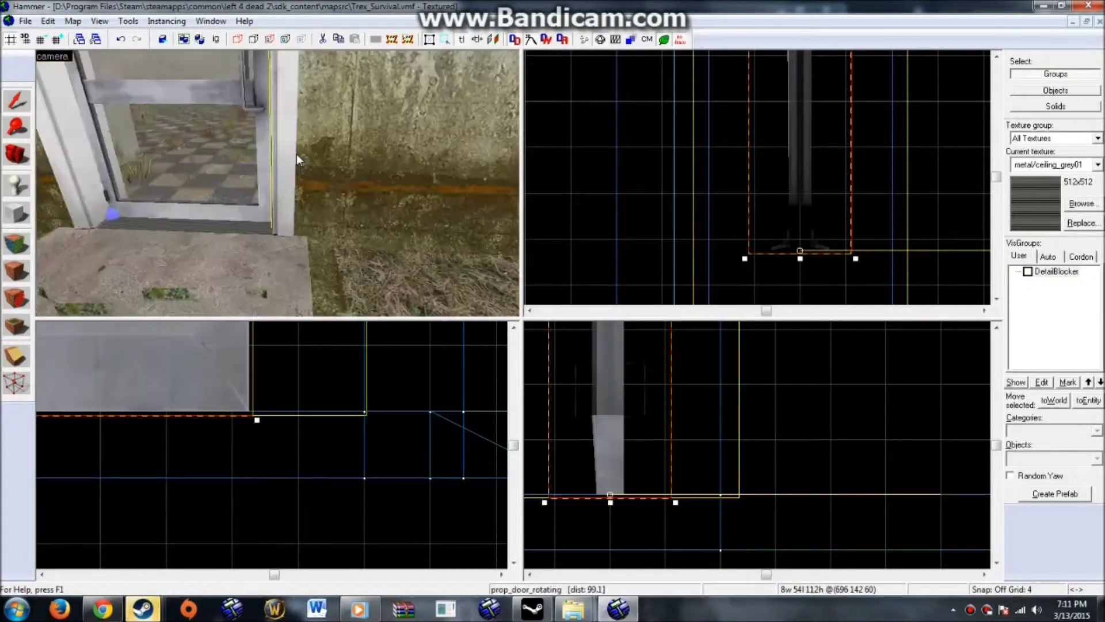
Nudge the door sideways within its frame to y 143 and deselect it
drag(822, 155, 827, 143)
key(z)
key(s)
key(w)
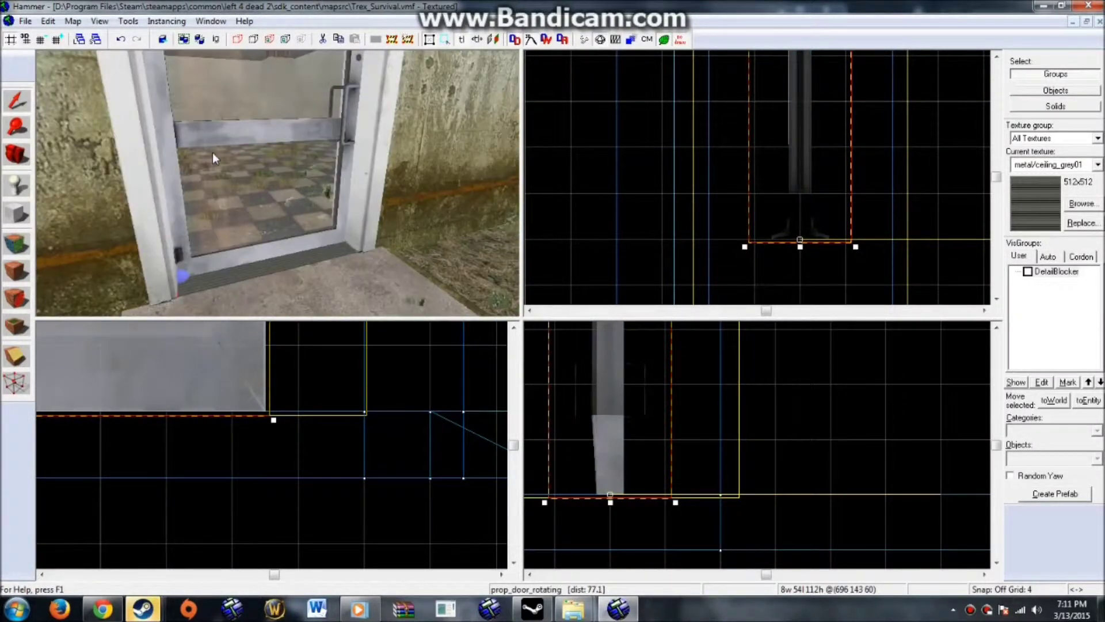
key(z)
click(624, 198)
Examine the door's fit in its frame from near and far
key(z)
key(s)
key(z)
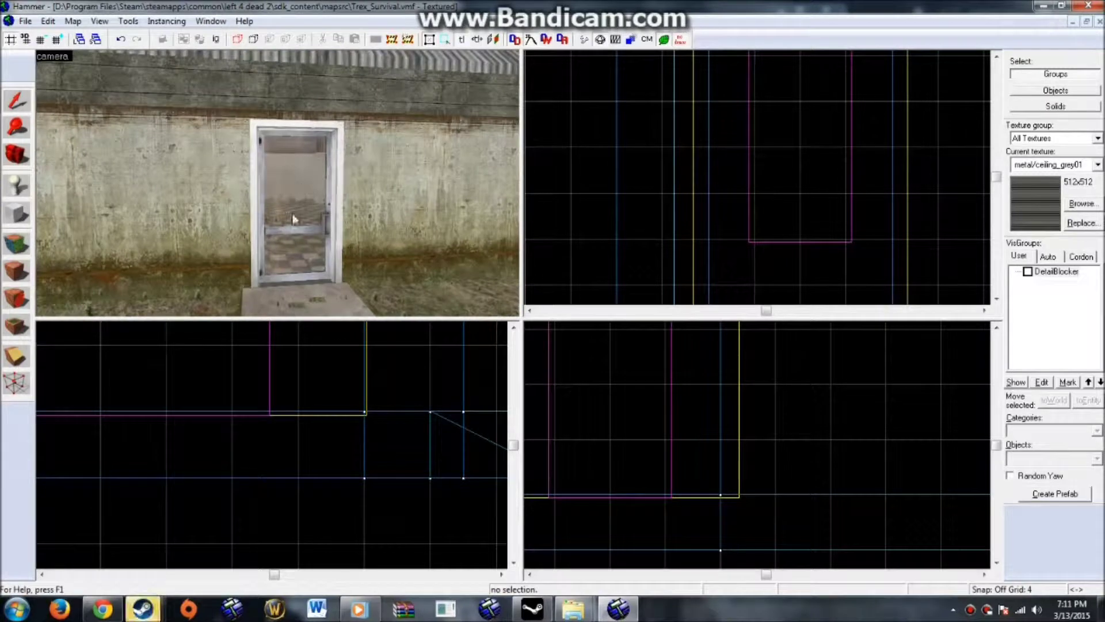
key(z)
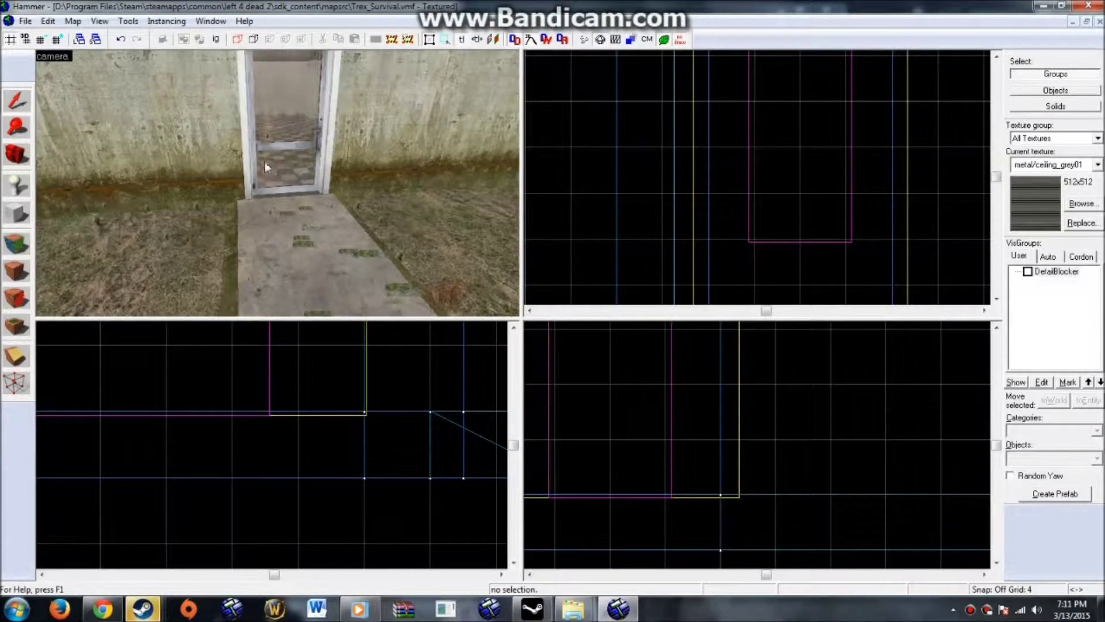
key(z)
key(w)
click(226, 213)
click(620, 135)
key(z)
key(z)
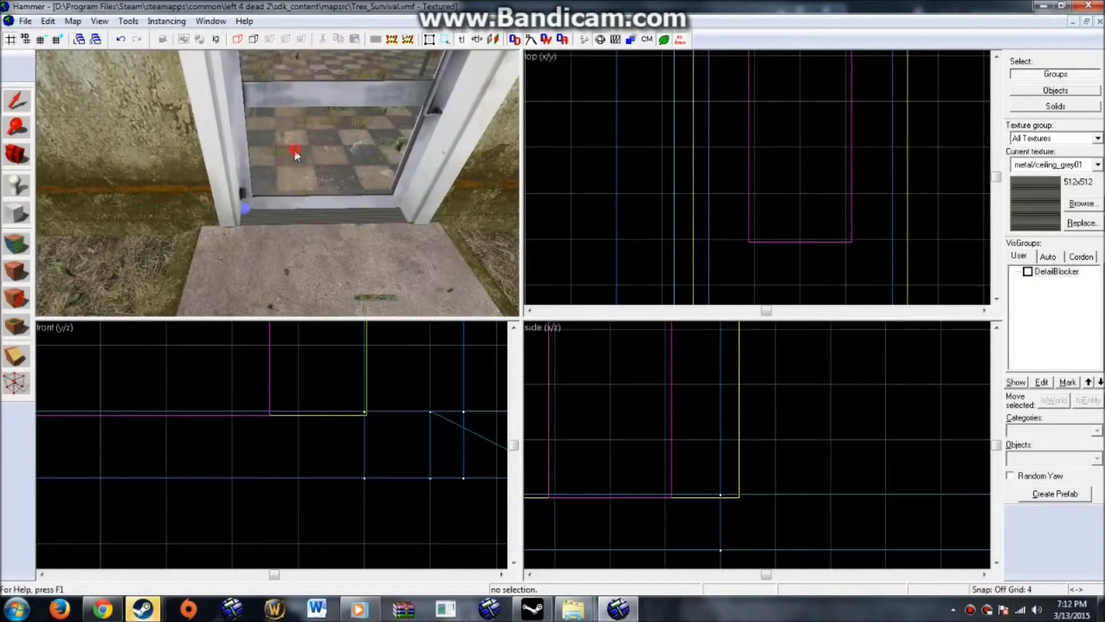
Set the rotating door's Health to 20, close its properties and save the map
double_click(295, 150)
mouse_move(591, 328)
mouse_down()
mouse_move(591, 403)
mouse_move(571, 427)
mouse_up()
click(474, 377)
click(408, 384)
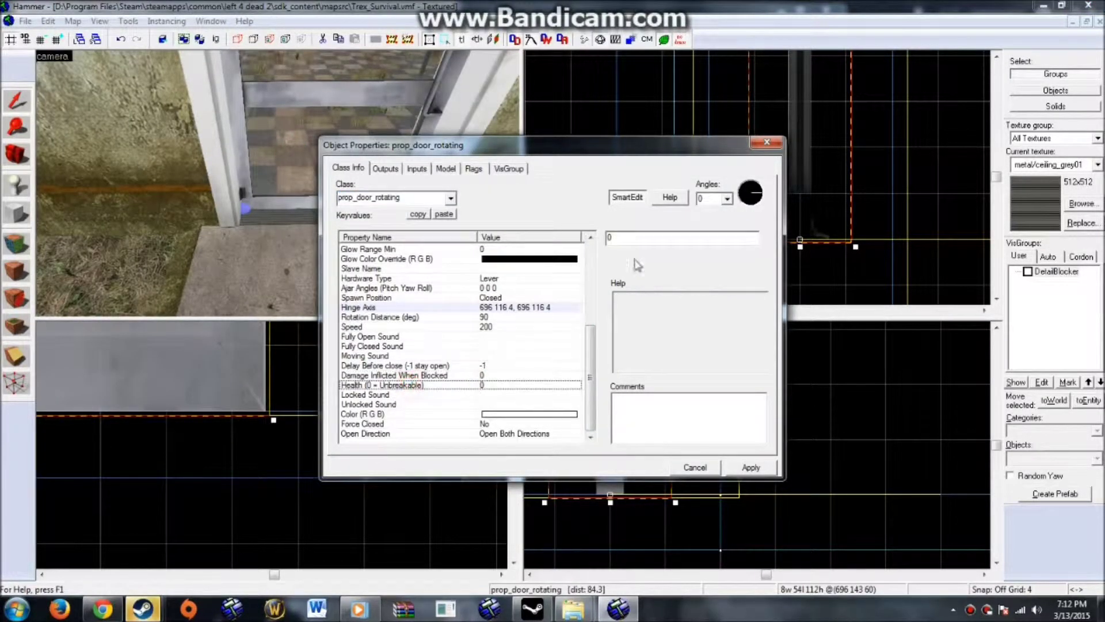
double_click(635, 240)
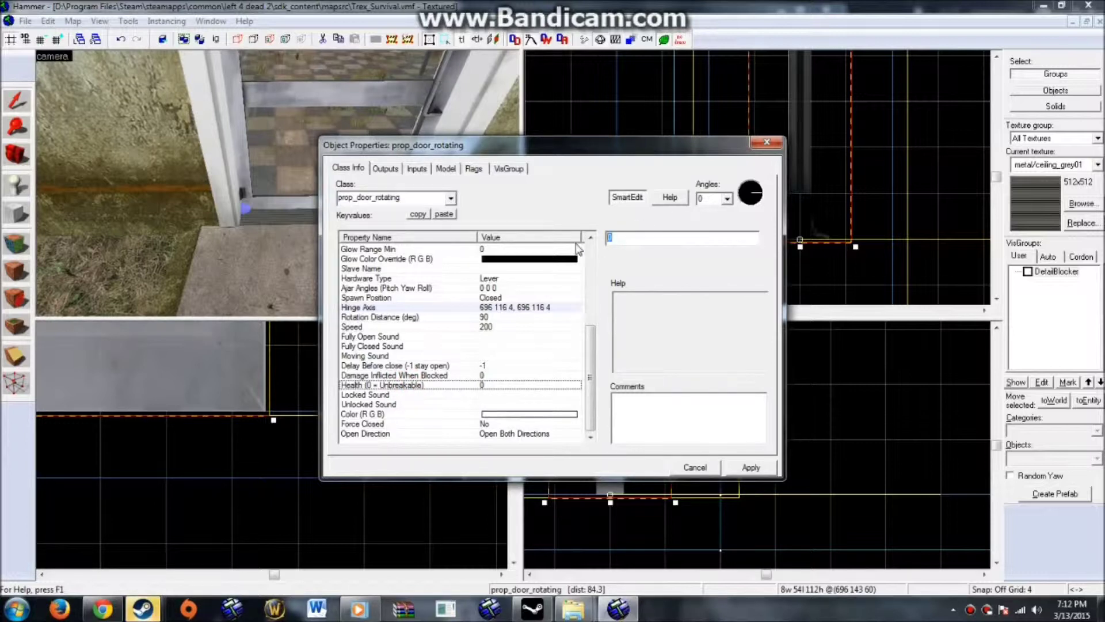
text(30)
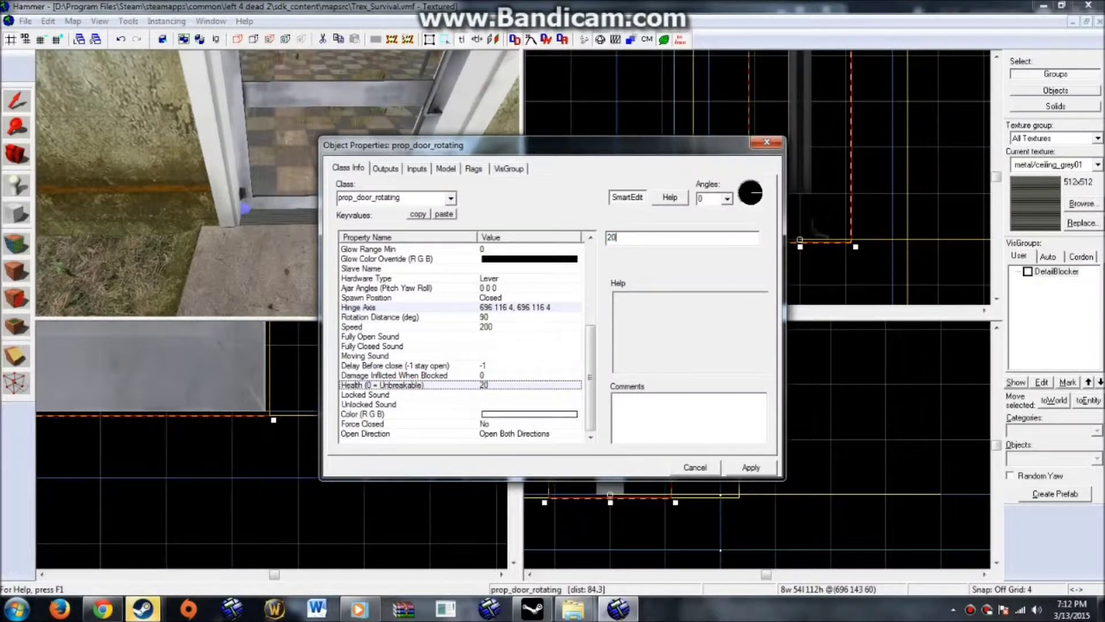
key(Return)
click(767, 144)
click(643, 148)
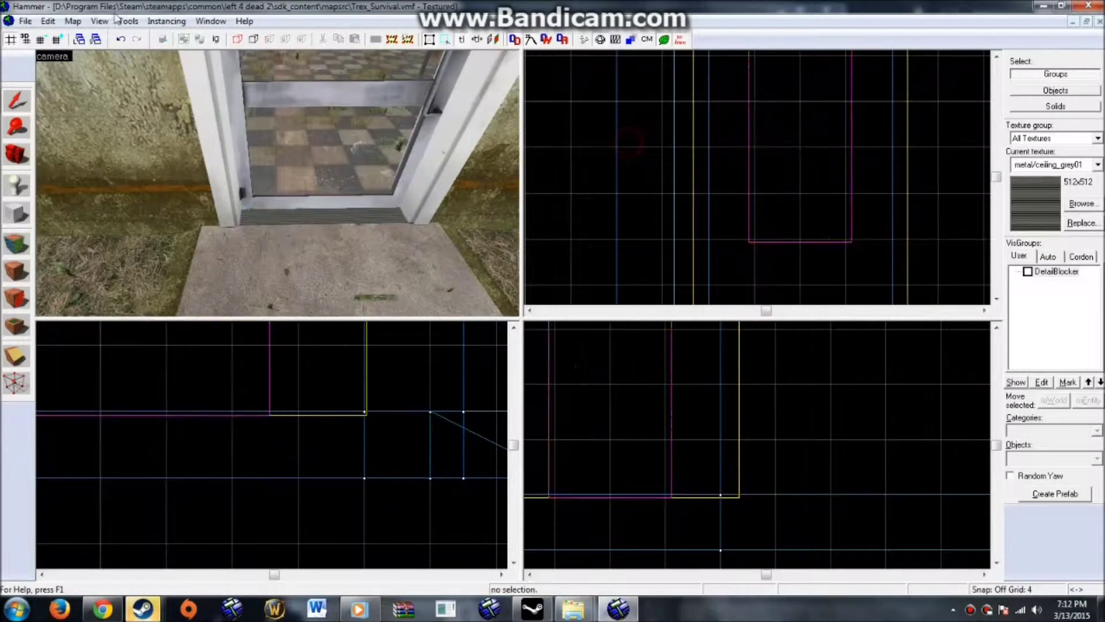
click(26, 21)
click(41, 83)
Inspect the door and its frame from several angles and distances outside the building
scroll(271, 148, down, 5)
click(316, 192)
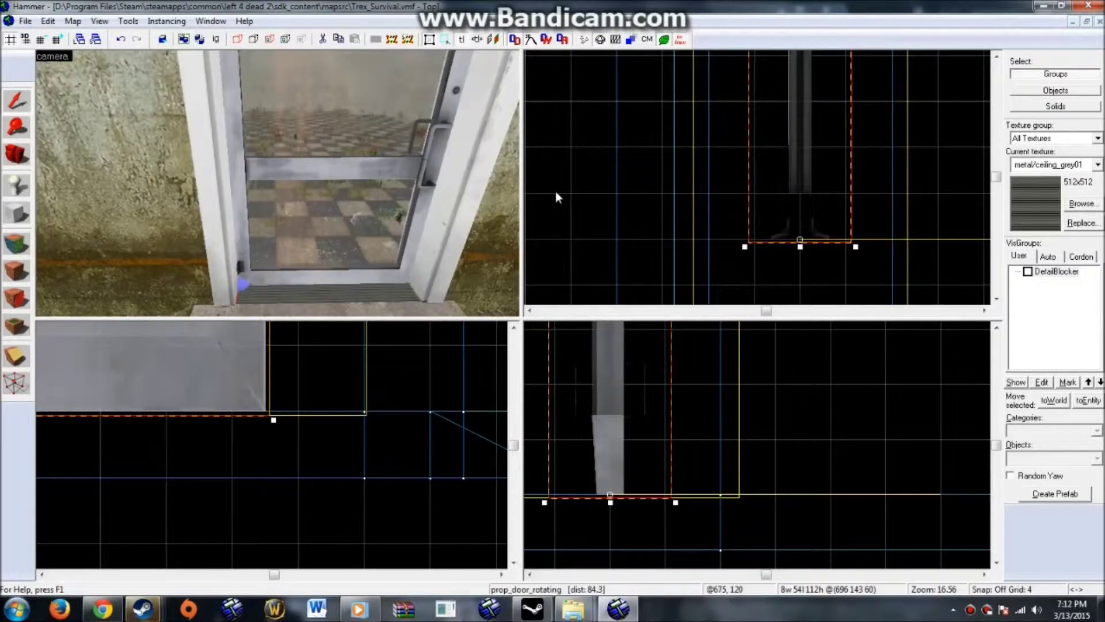
click(556, 197)
scroll(304, 193, down, 5)
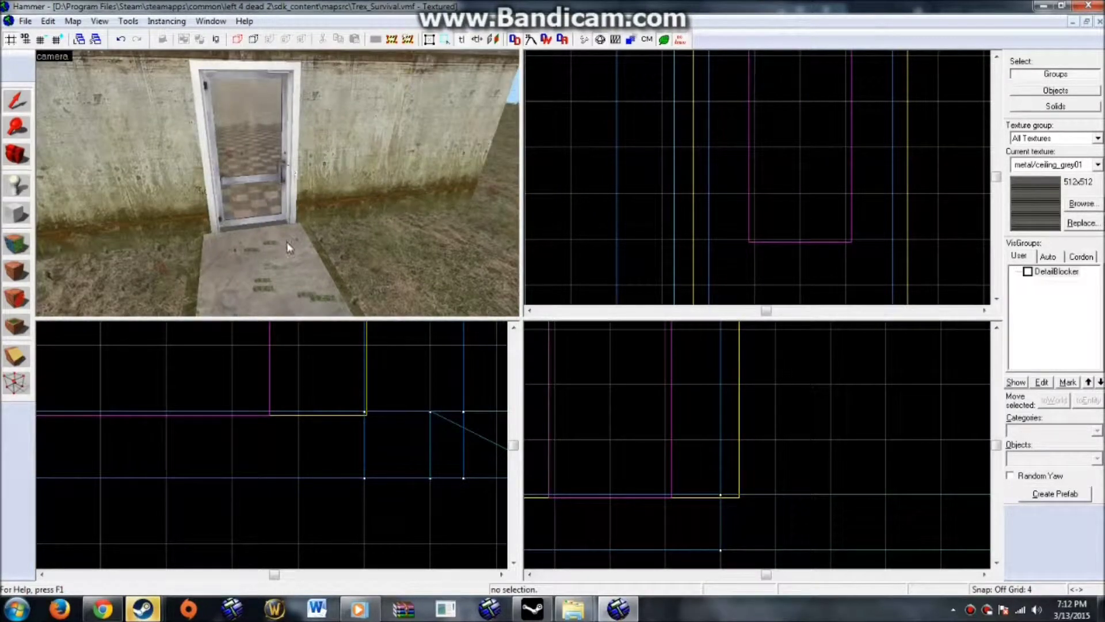
key(w)
key(s)
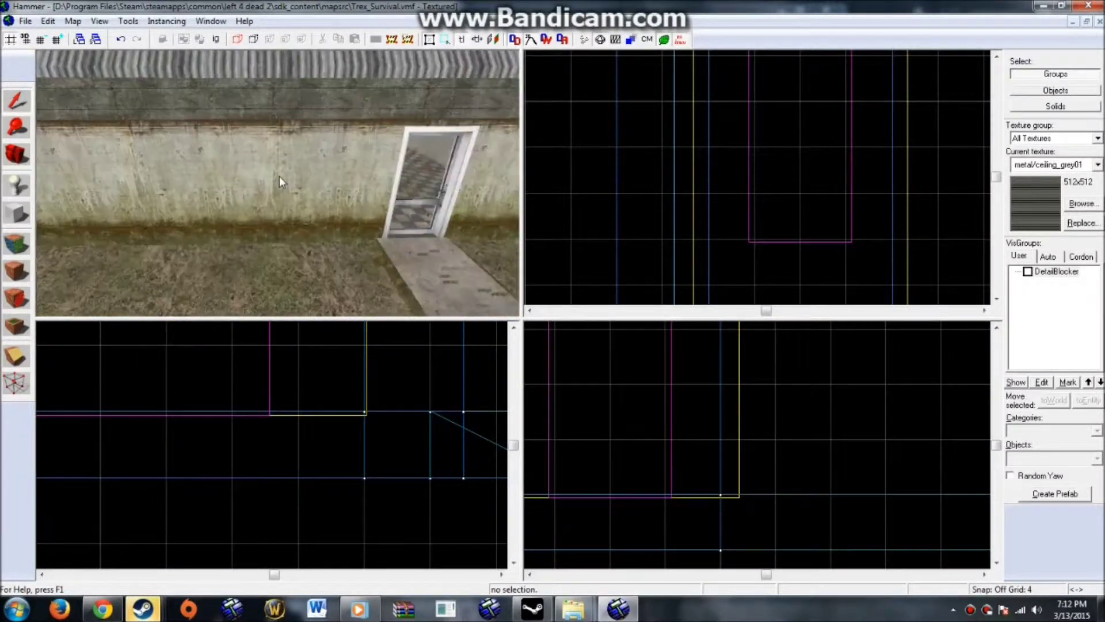
click(286, 178)
click(619, 213)
drag(323, 184, 327, 184)
key(Left)
key(w)
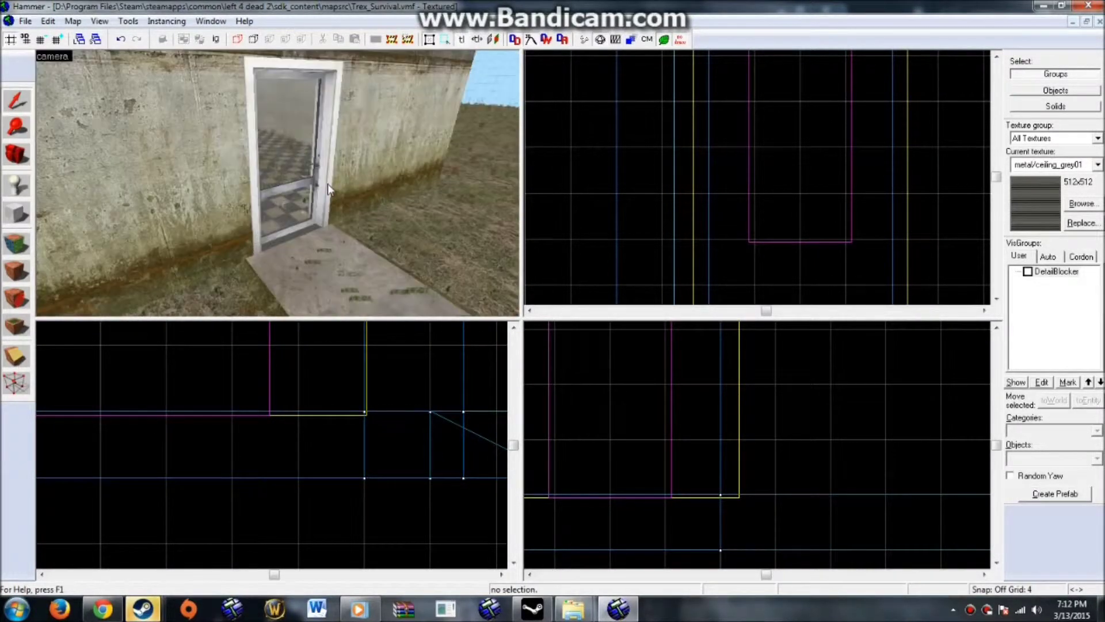
key(s)
key(w)
key(s)
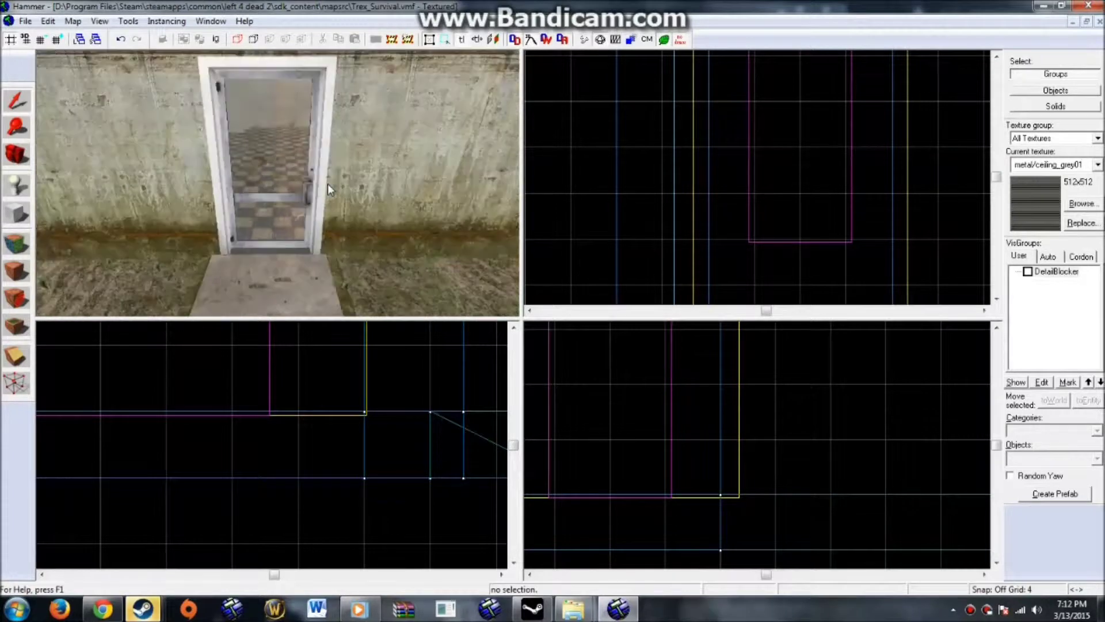
key(w)
key(z)
Save the Trex_Survival map again
click(25, 20)
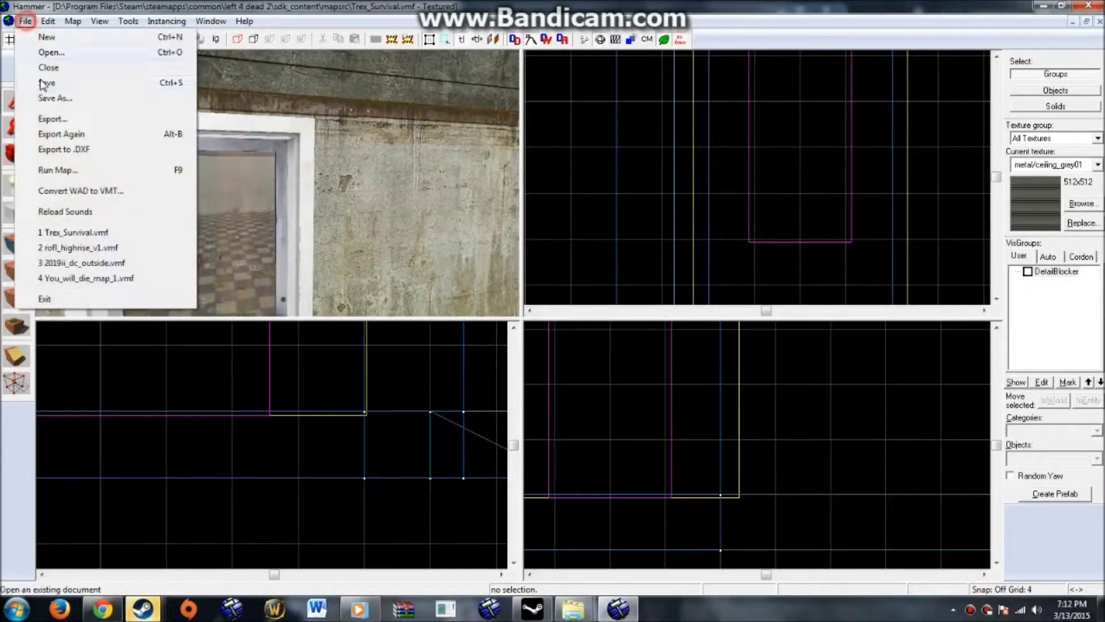
click(40, 81)
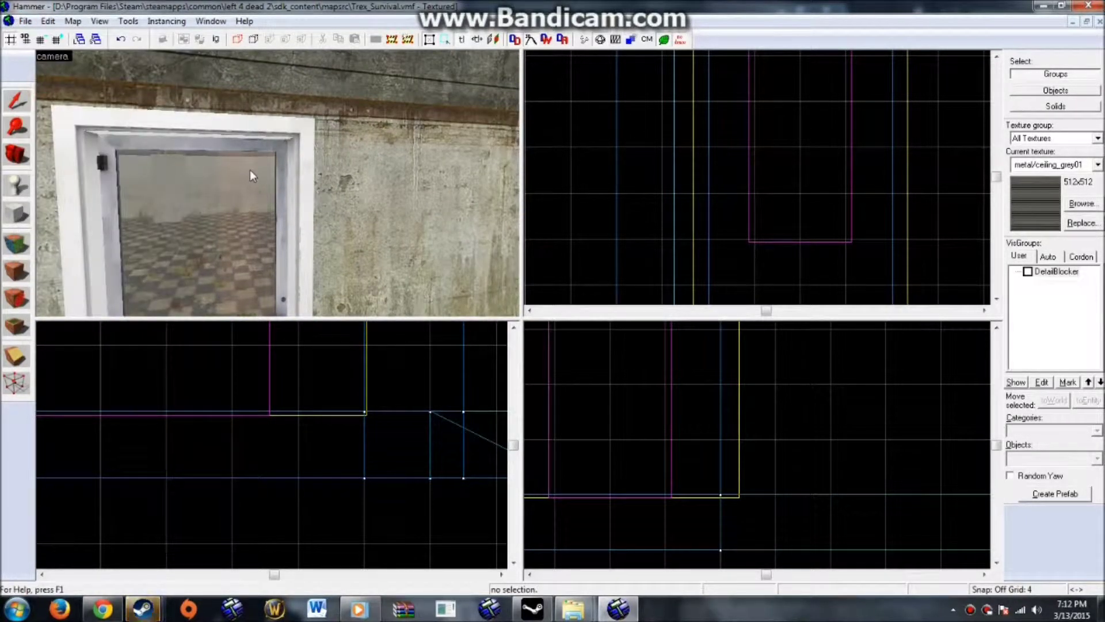
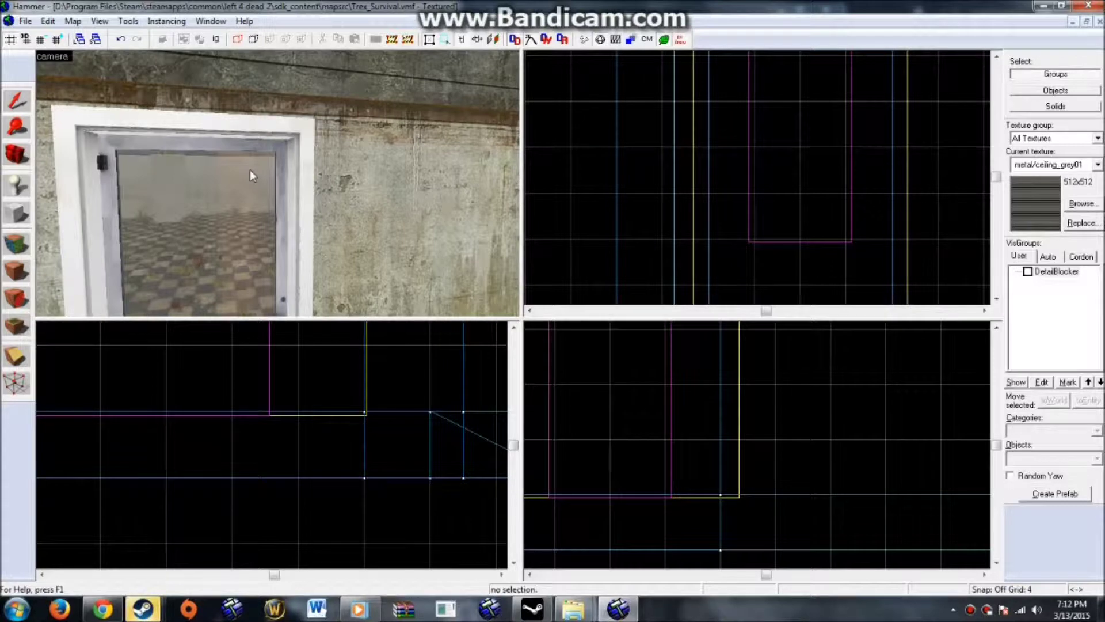
Review the door's Health setting in its properties, deselect the door and view it from outside
click(250, 171)
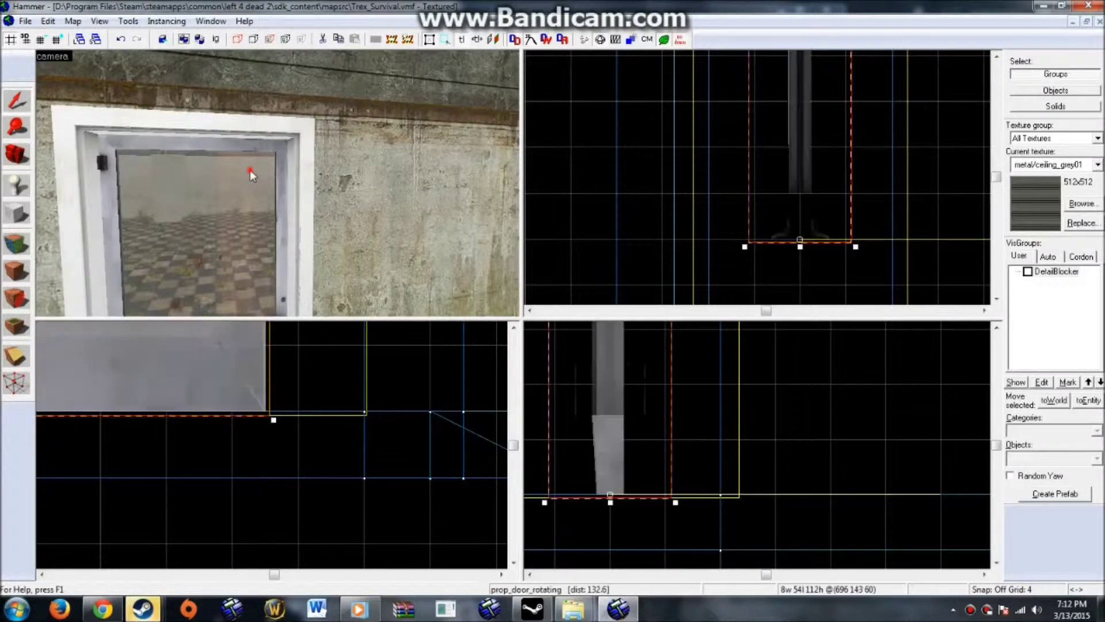
key(alt+Return)
drag(592, 318, 590, 426)
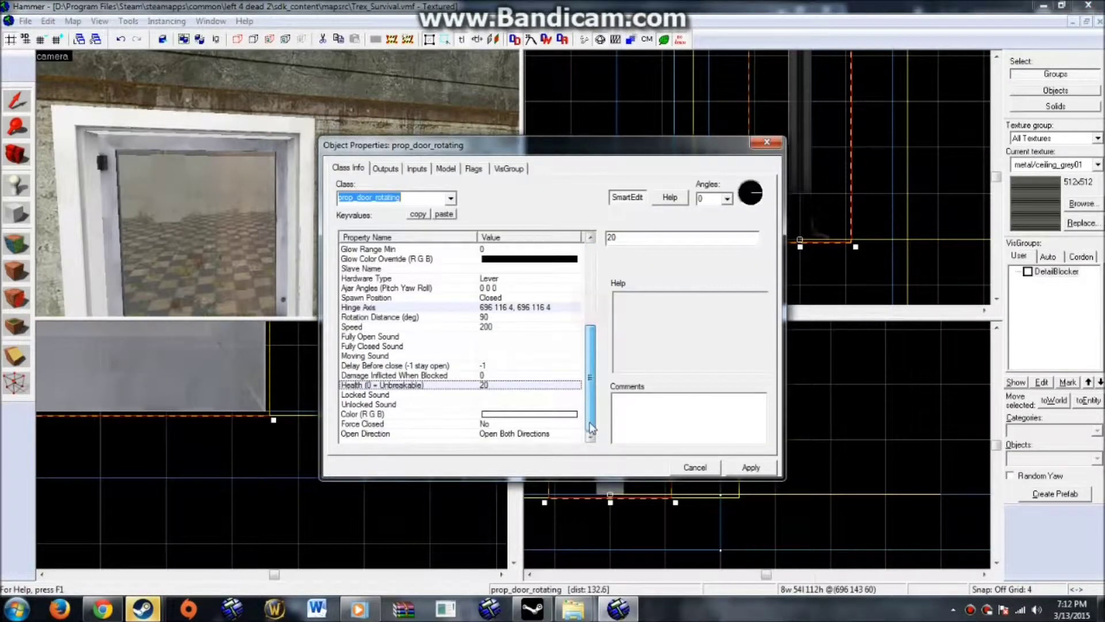
click(780, 145)
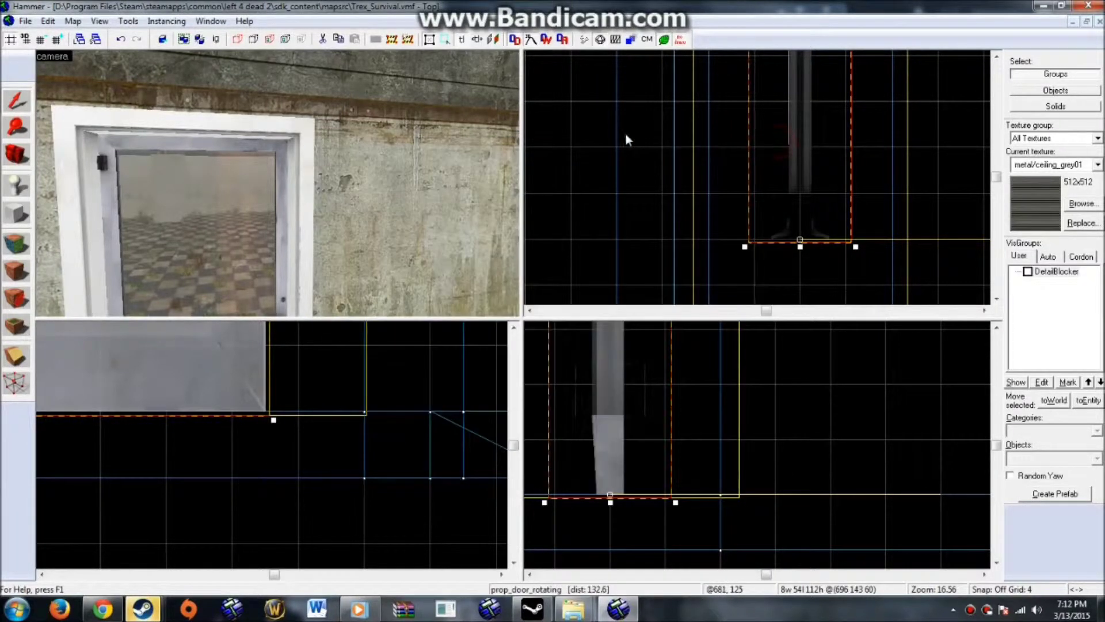
key(Escape)
key(s)
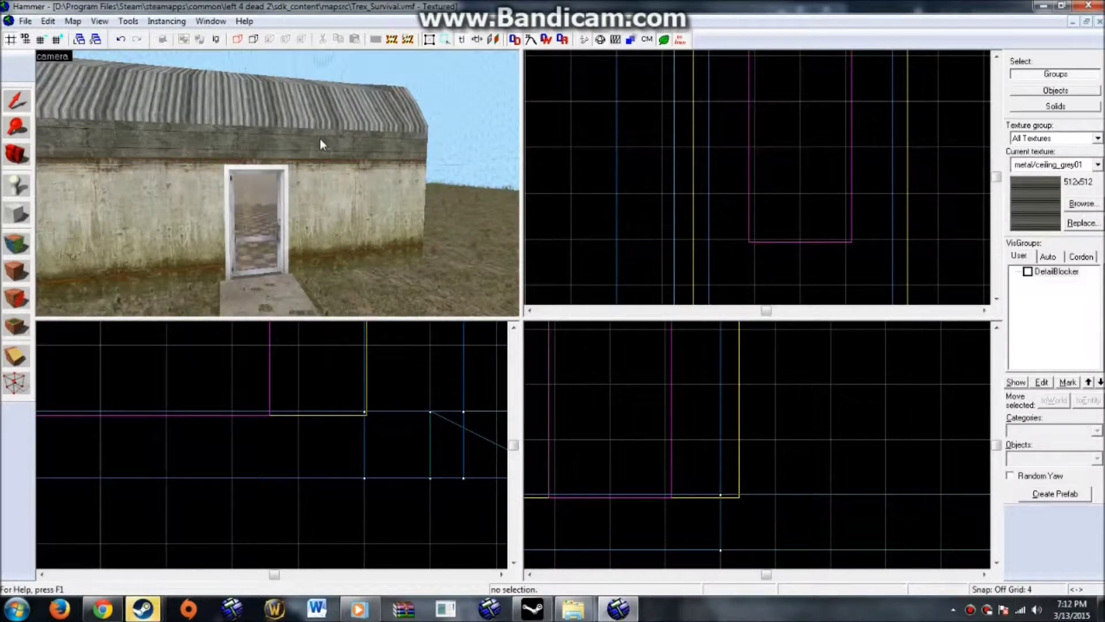
key(w)
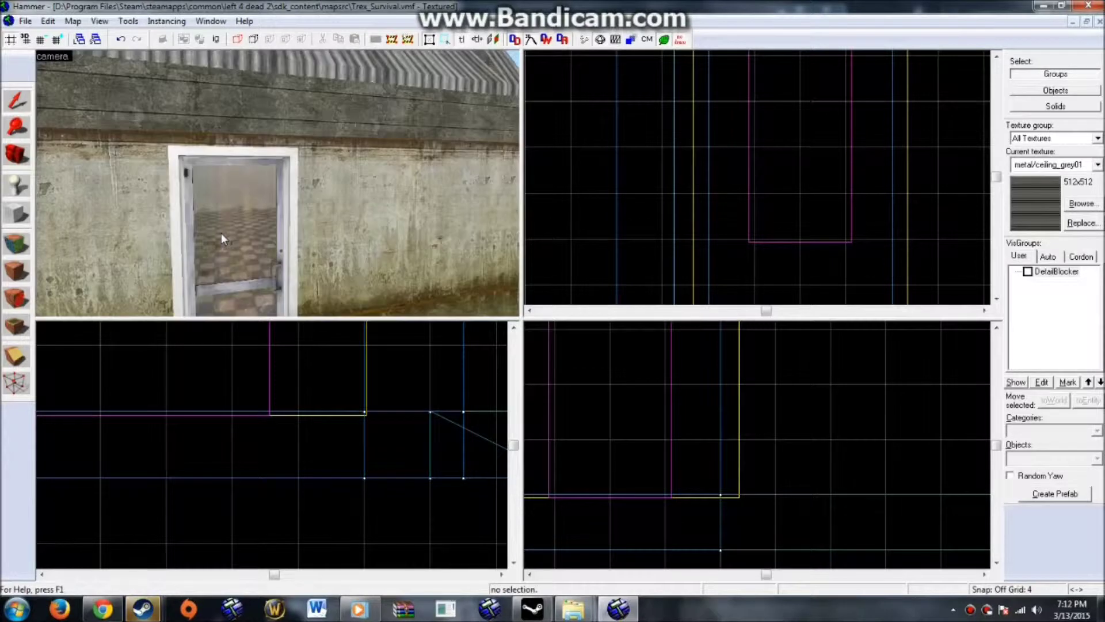
Review the glass door's properties and set its Health to 0 so it cannot be broken
double_click(221, 233)
drag(589, 305, 570, 386)
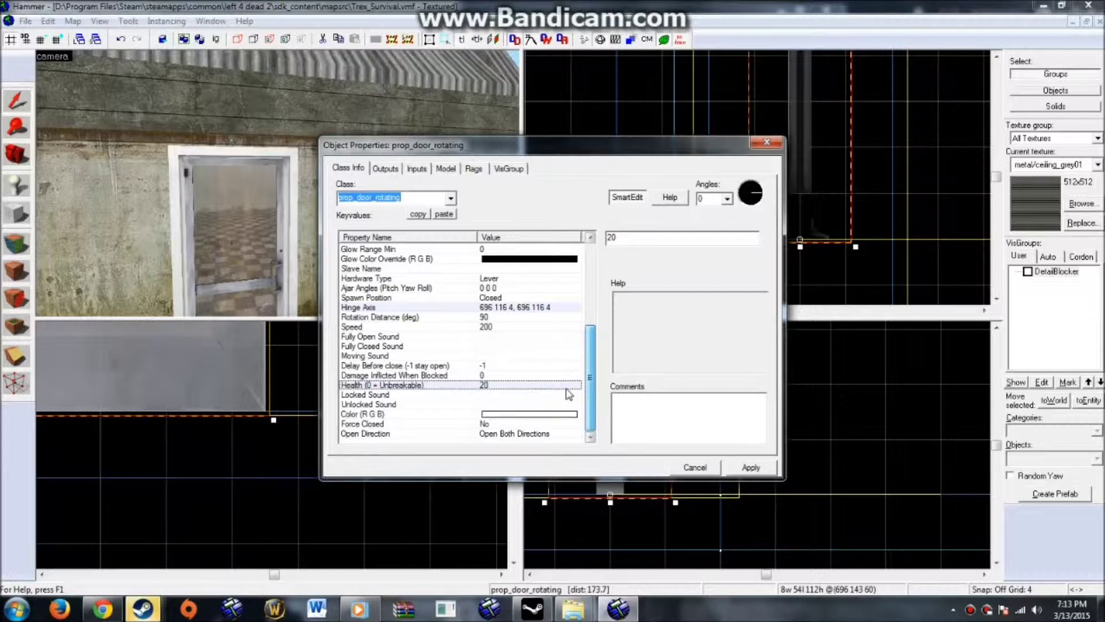
drag(570, 386, 585, 292)
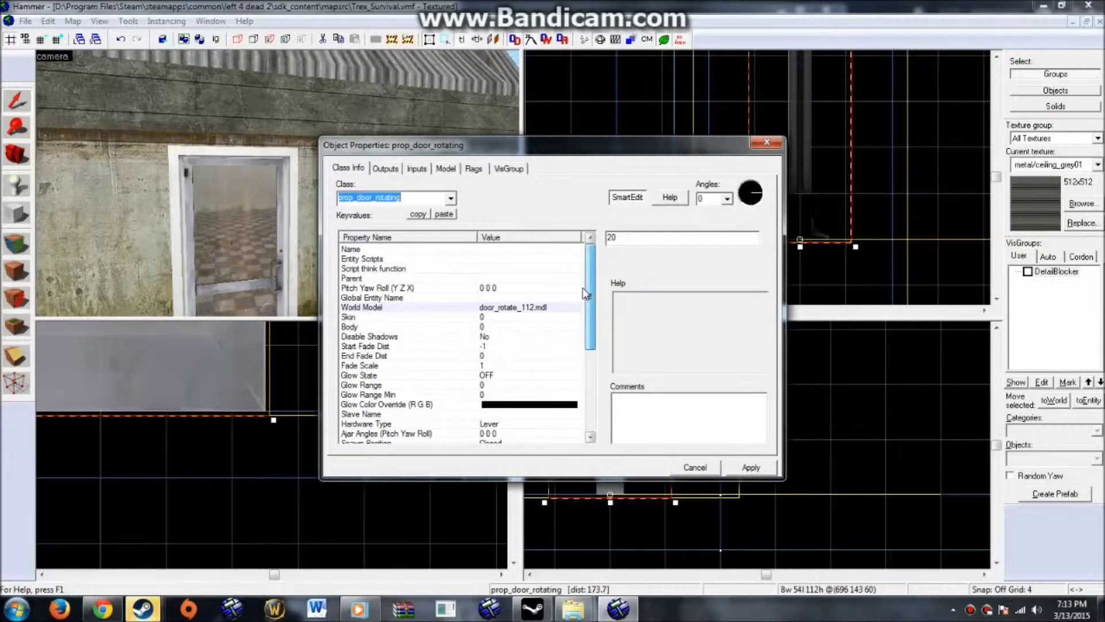
click(587, 298)
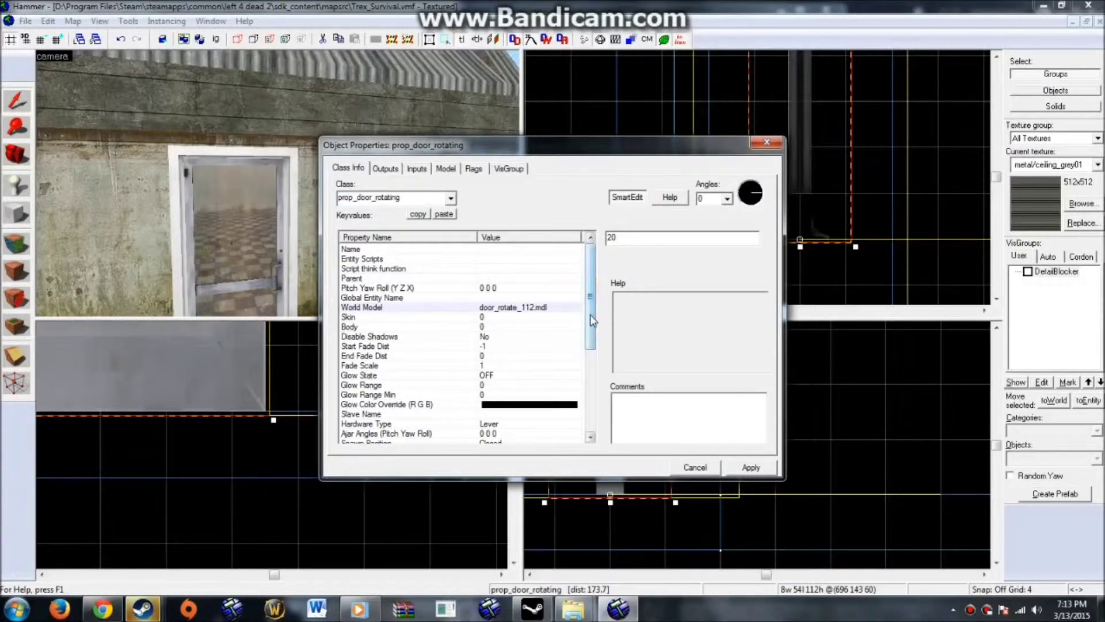
scroll(590, 319, down, 4)
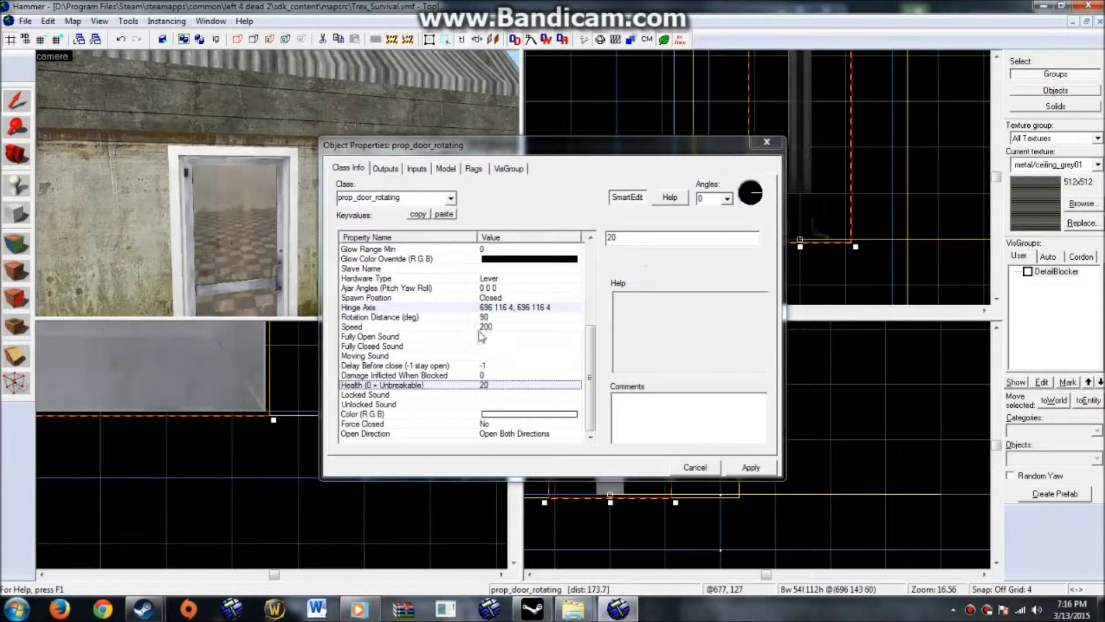
double_click(626, 239)
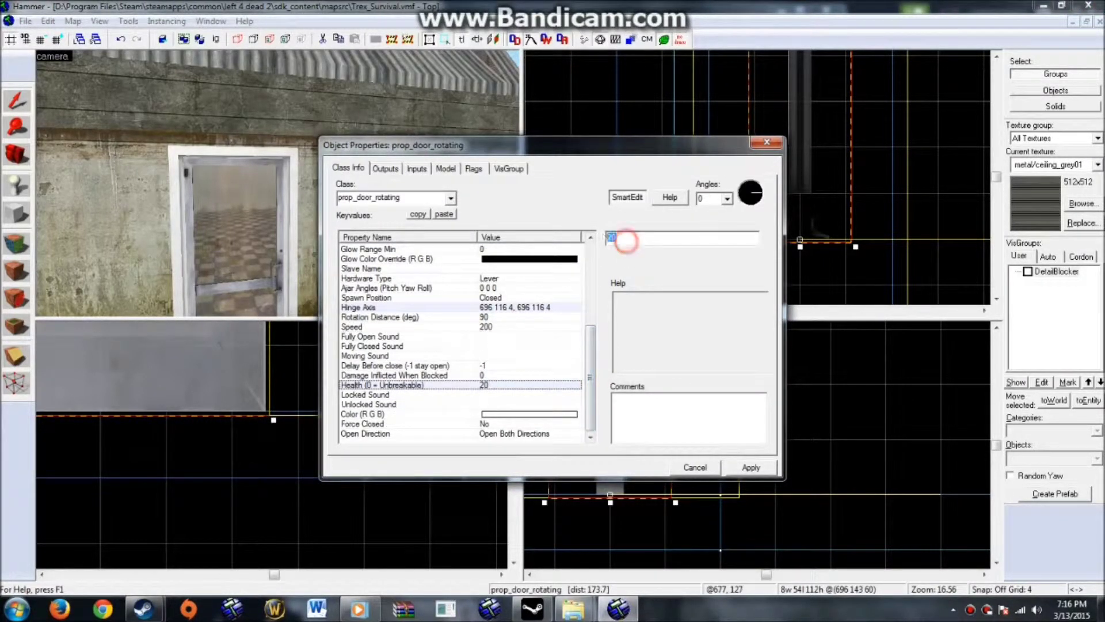
text(0)
key(Return)
Browse replacement world models for the door, previewing the urban, rooftop, glass and small door variants among the results for "door"
double_click(527, 310)
click(578, 369)
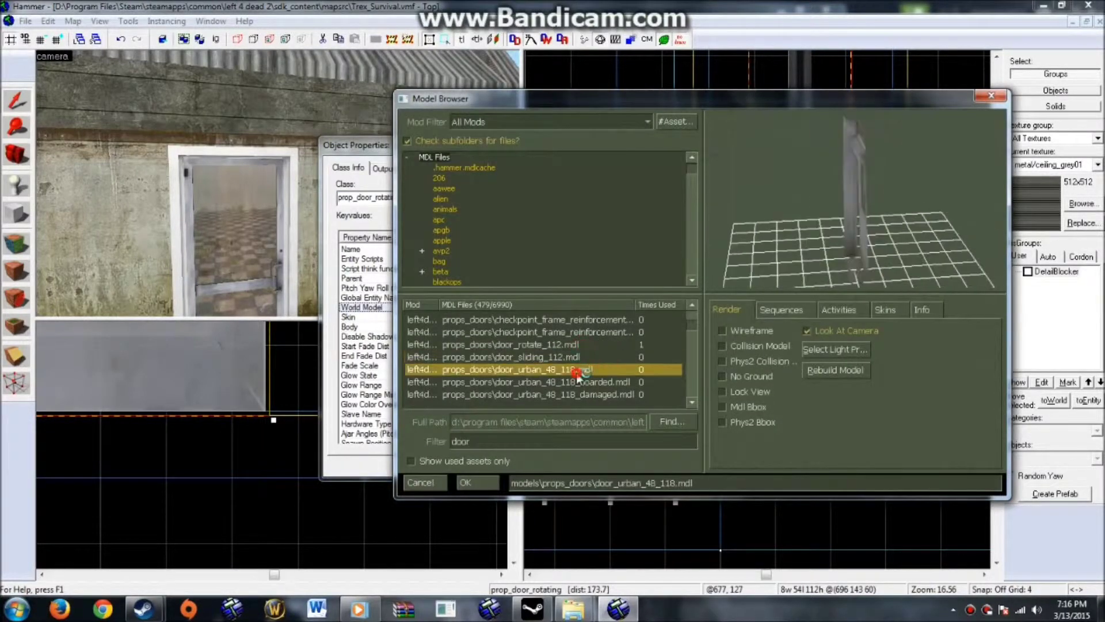
click(576, 382)
scroll(574, 388, down, 3)
click(570, 371)
click(571, 357)
click(573, 321)
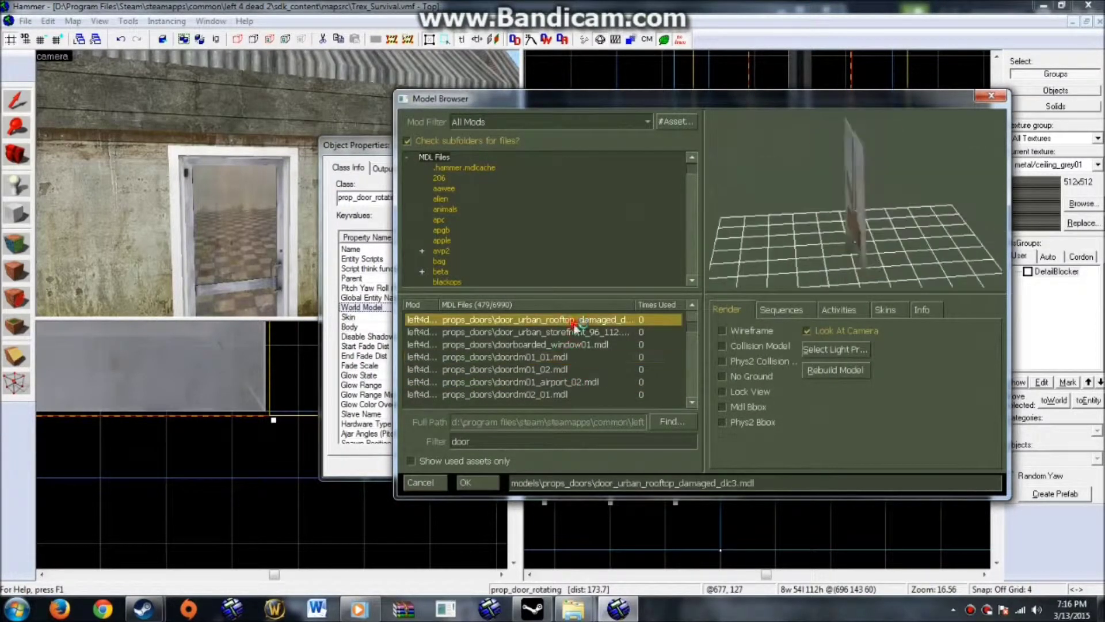
click(537, 357)
scroll(551, 361, down, 3)
click(535, 382)
scroll(535, 379, down, 5)
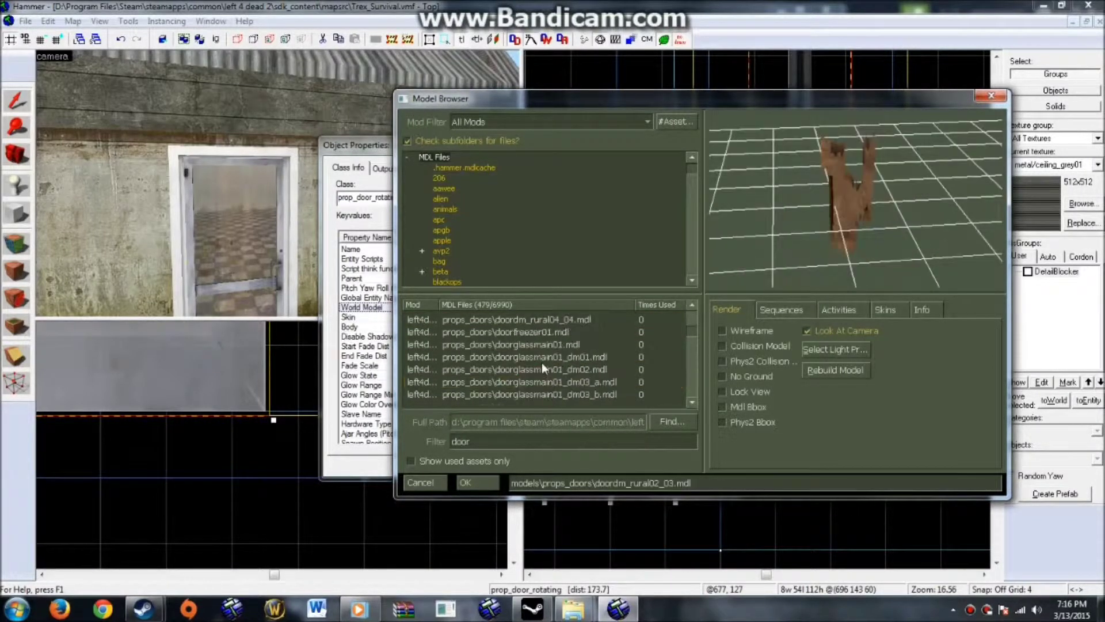
click(541, 357)
click(544, 369)
scroll(542, 368, down, 5)
click(542, 367)
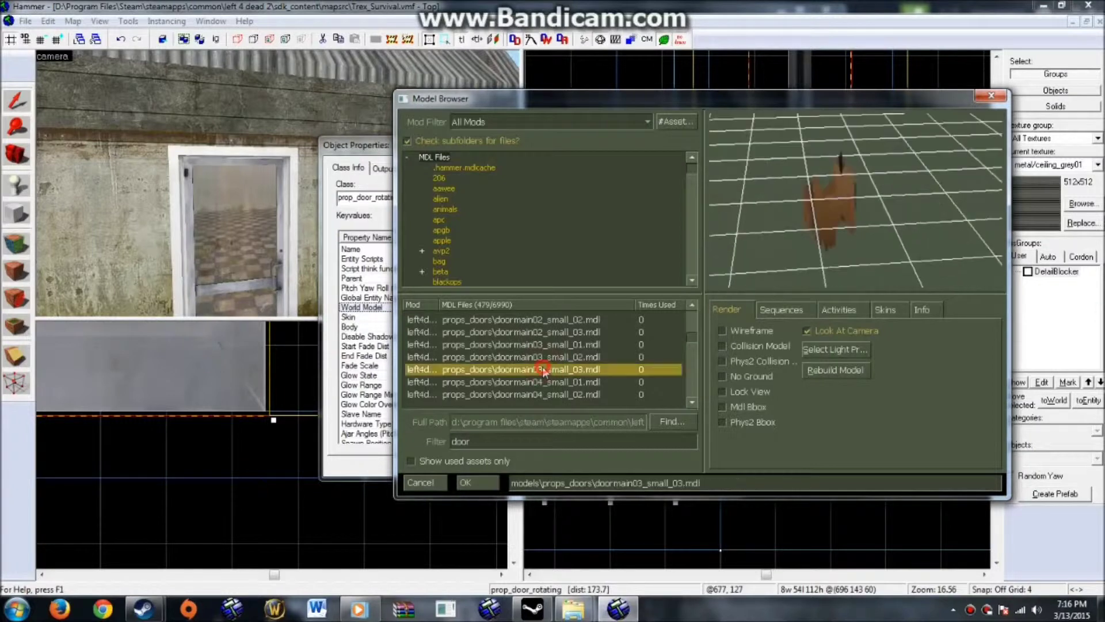
scroll(542, 367, down, 4)
click(542, 367)
scroll(541, 369, down, 5)
click(541, 369)
scroll(541, 371, down, 5)
click(544, 370)
Set the door's World Model to props_doors/doormainmetal01.mdl, apply it and close the properties
scroll(552, 357, up, 5)
click(559, 344)
scroll(561, 344, up, 1)
click(559, 346)
scroll(560, 346, up, 1)
double_click(560, 346)
click(751, 467)
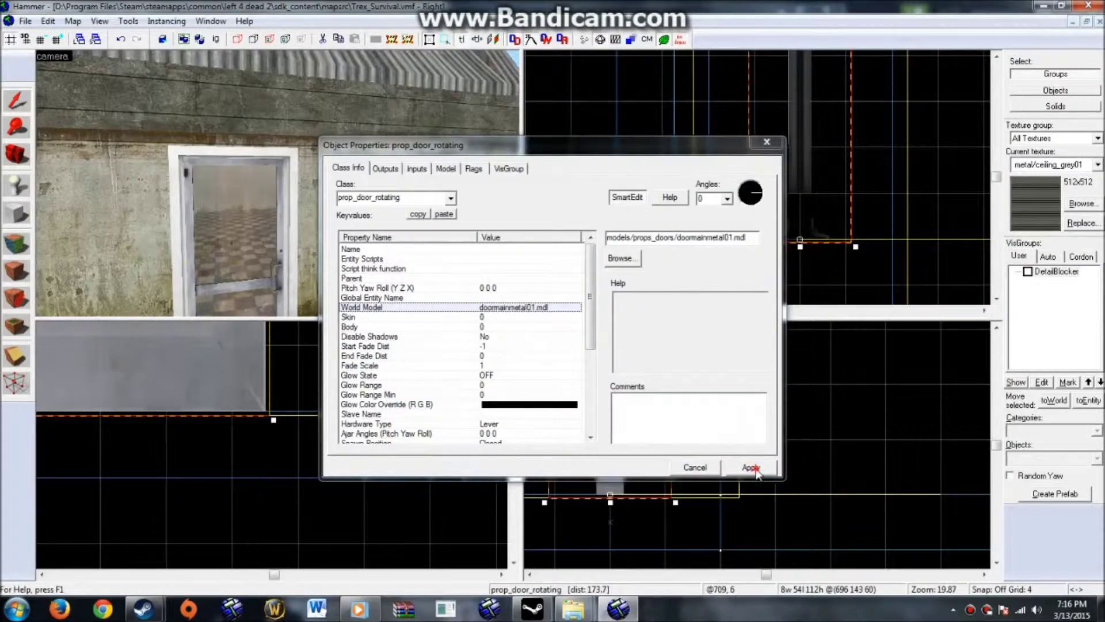
click(767, 142)
Raise the metal door vertically so that it fills the building's door frame
scroll(226, 482, down, 10)
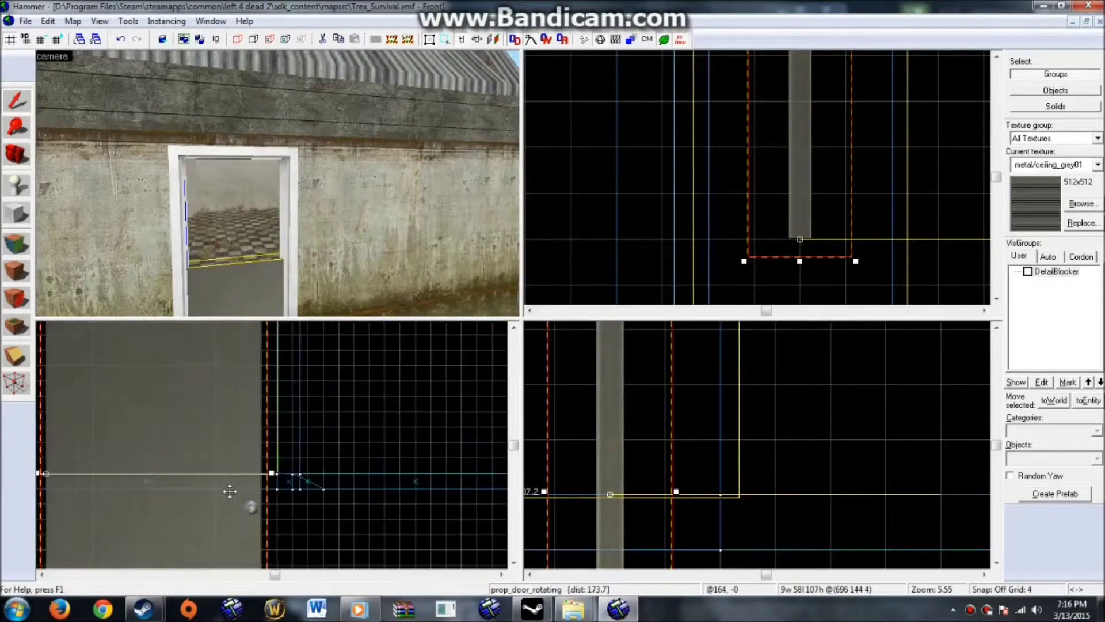
drag(208, 446, 207, 435)
key(Up)
key(z)
key(w)
key(s)
key(z)
Reopen the door's model selection and preview further candidates, including metal, boarded double, shack and downtown interior doors
click(240, 171)
key(alt+Return)
click(629, 227)
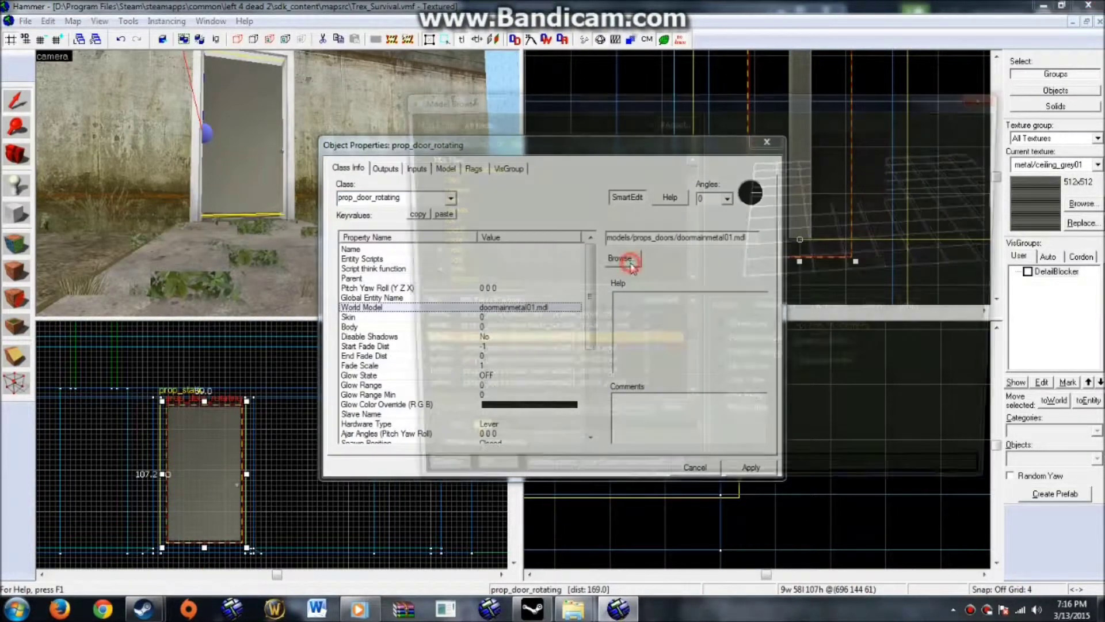
click(602, 358)
scroll(582, 351, down, 10)
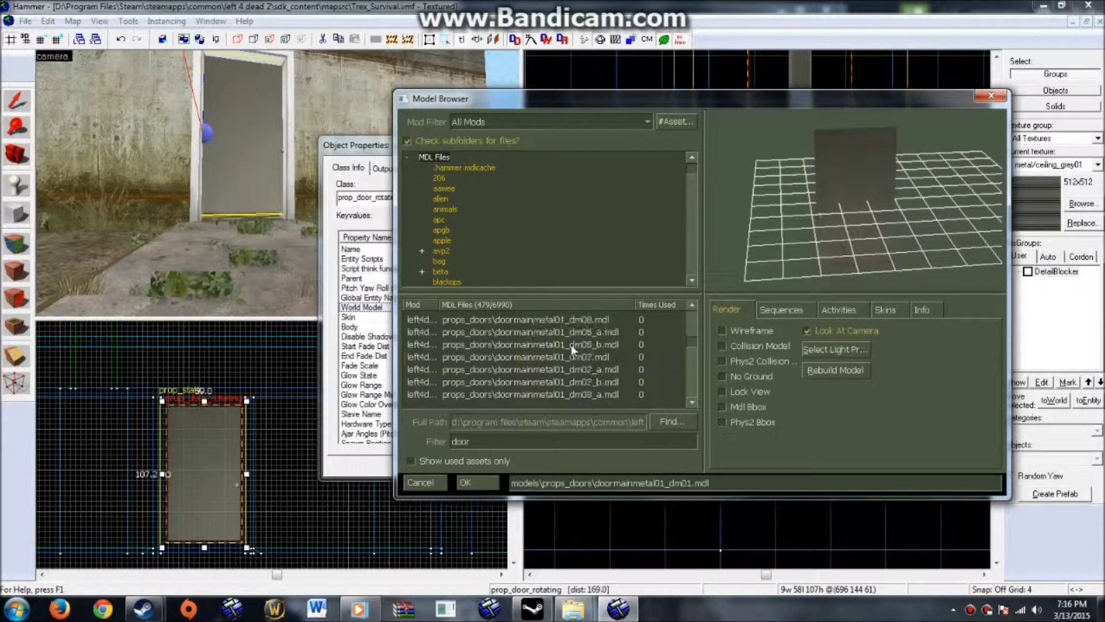
click(569, 350)
scroll(571, 351, down, 4)
click(571, 353)
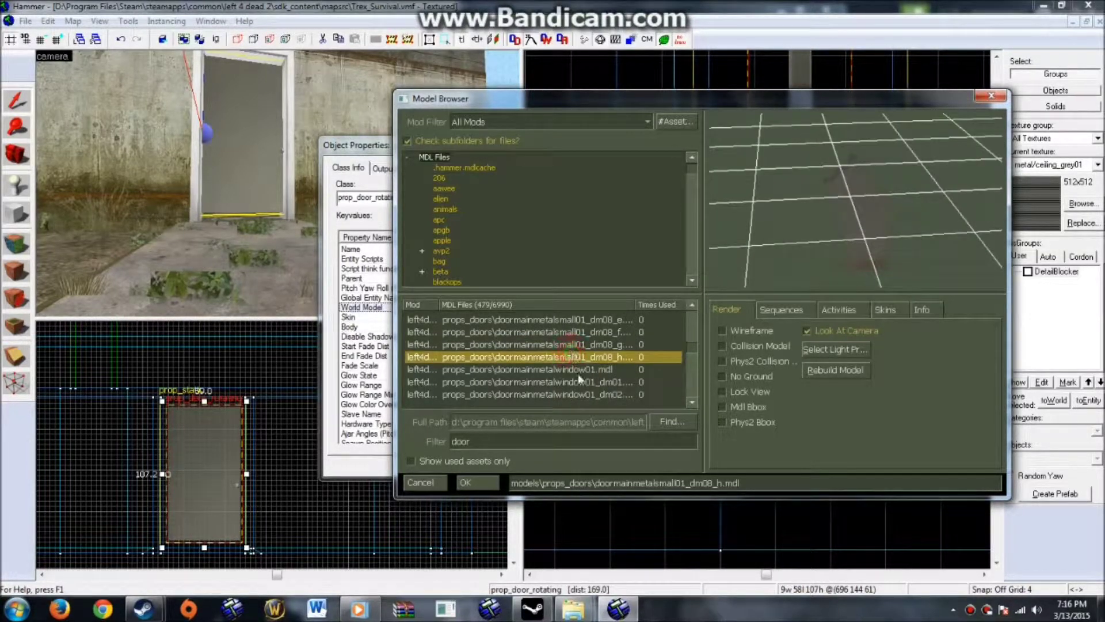
scroll(581, 374, down, 4)
click(581, 371)
scroll(582, 371, down, 5)
click(581, 372)
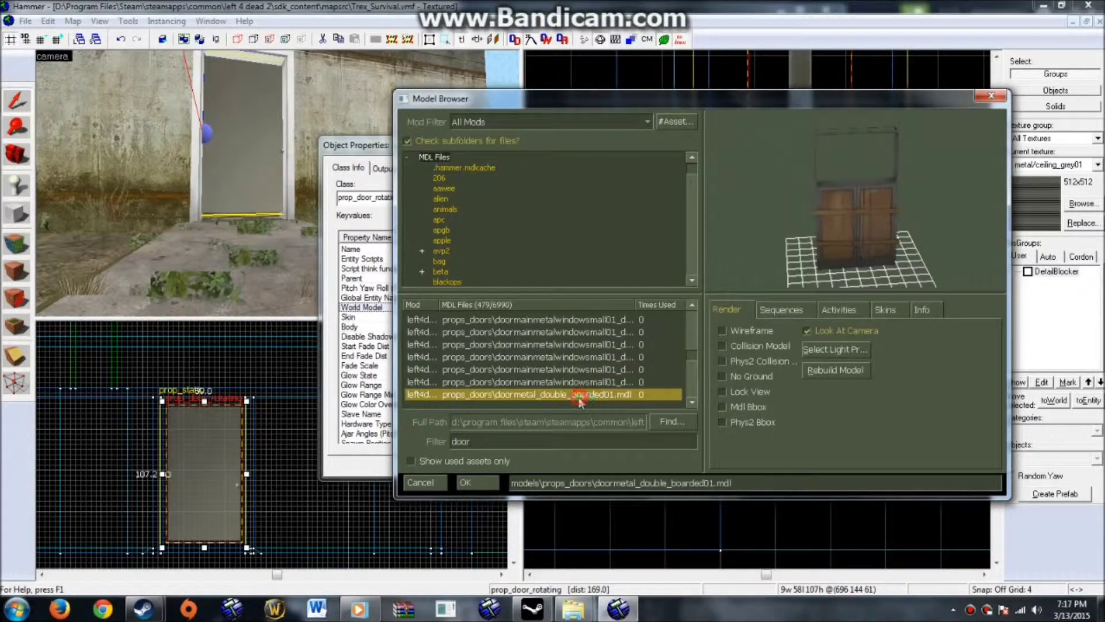
scroll(580, 374, down, 4)
click(579, 377)
scroll(579, 376, down, 3)
scroll(578, 382, down, 1)
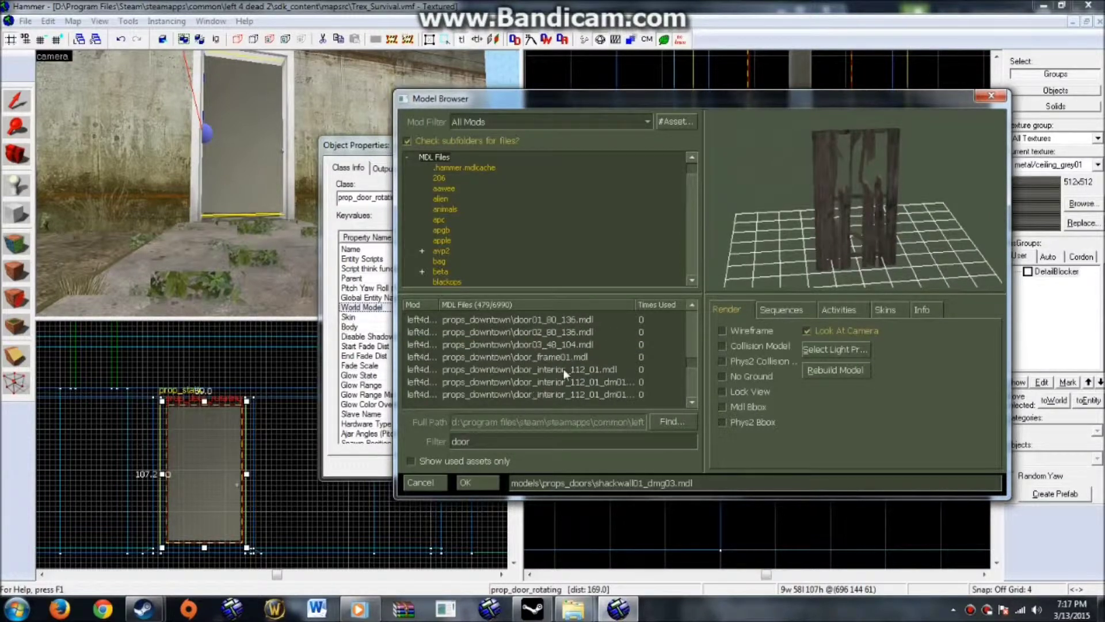
click(564, 357)
scroll(564, 357, down, 2)
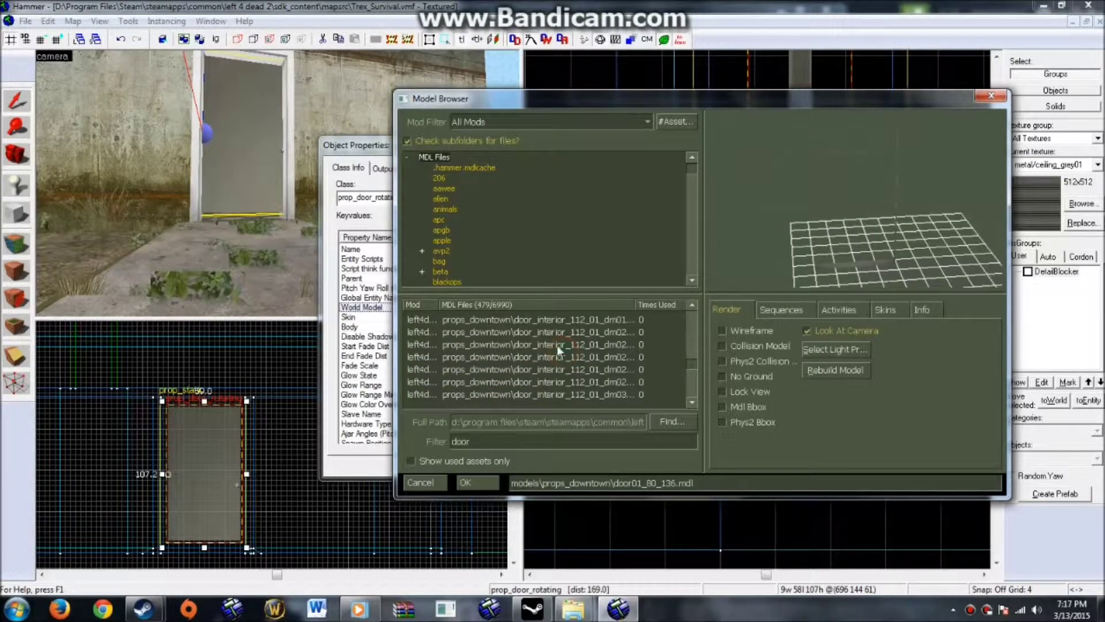
click(562, 366)
click(557, 332)
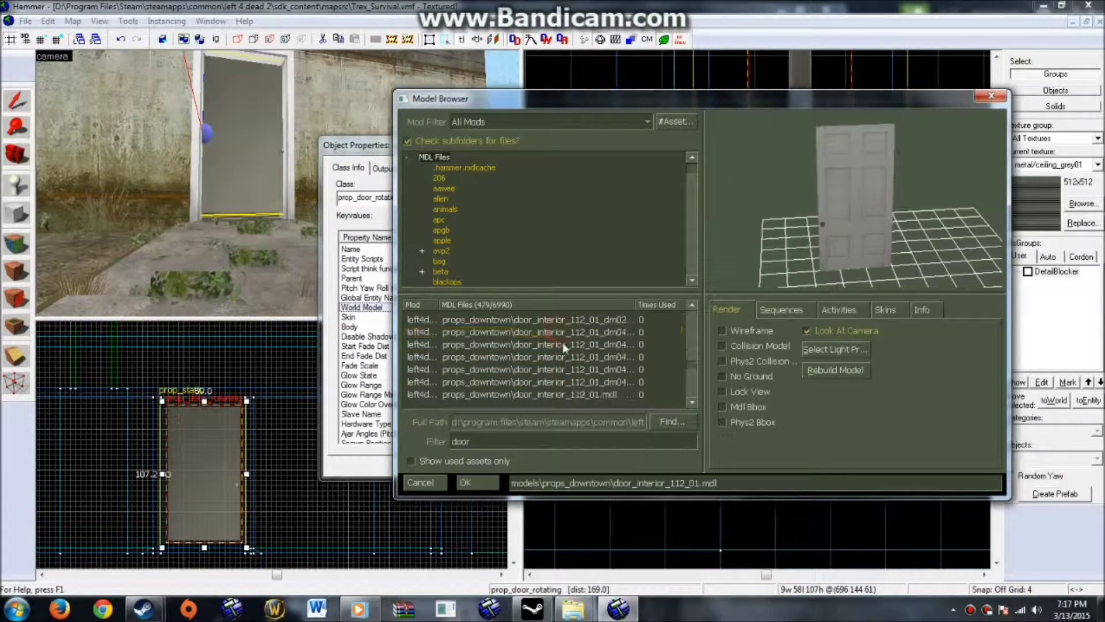
Set the door's World Model to props_downtown/metal_door_112.mdl, apply it and close the properties
scroll(563, 340, down, 5)
click(565, 344)
double_click(565, 344)
click(745, 466)
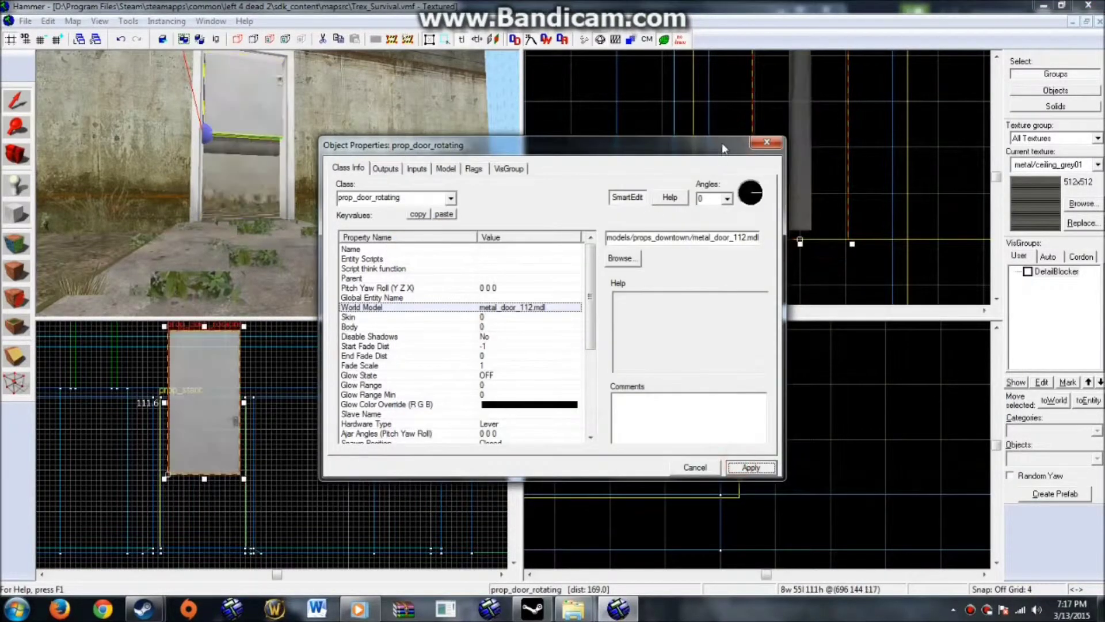
click(758, 143)
Lower the metal door so that its bottom edge rests at the base of the door frame
scroll(184, 432, up, 5)
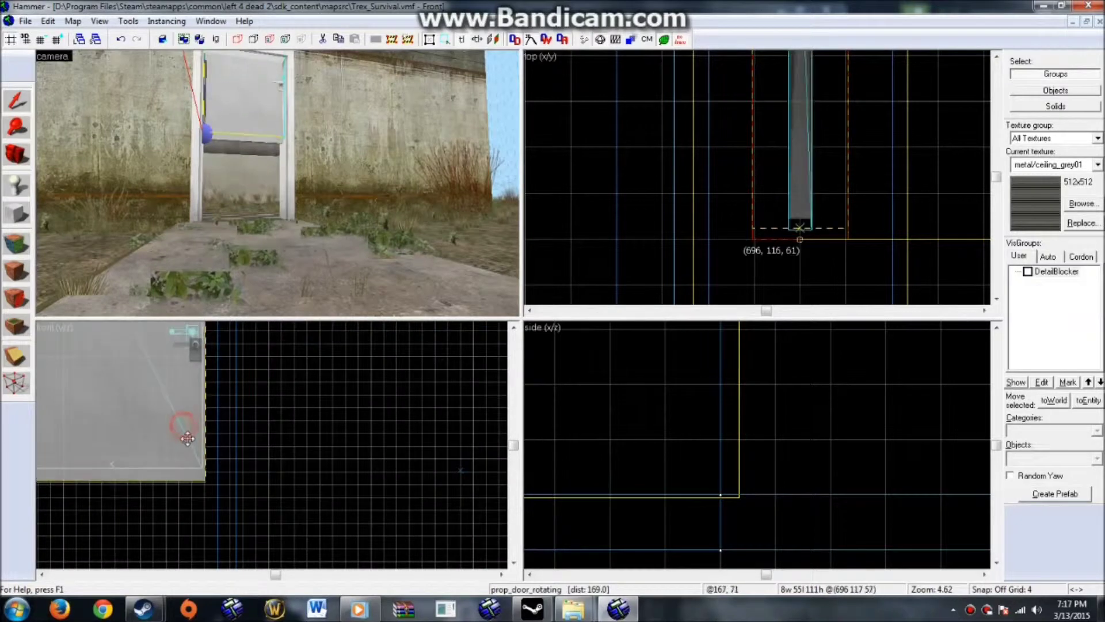
drag(187, 446, 186, 424)
scroll(204, 481, up, 7)
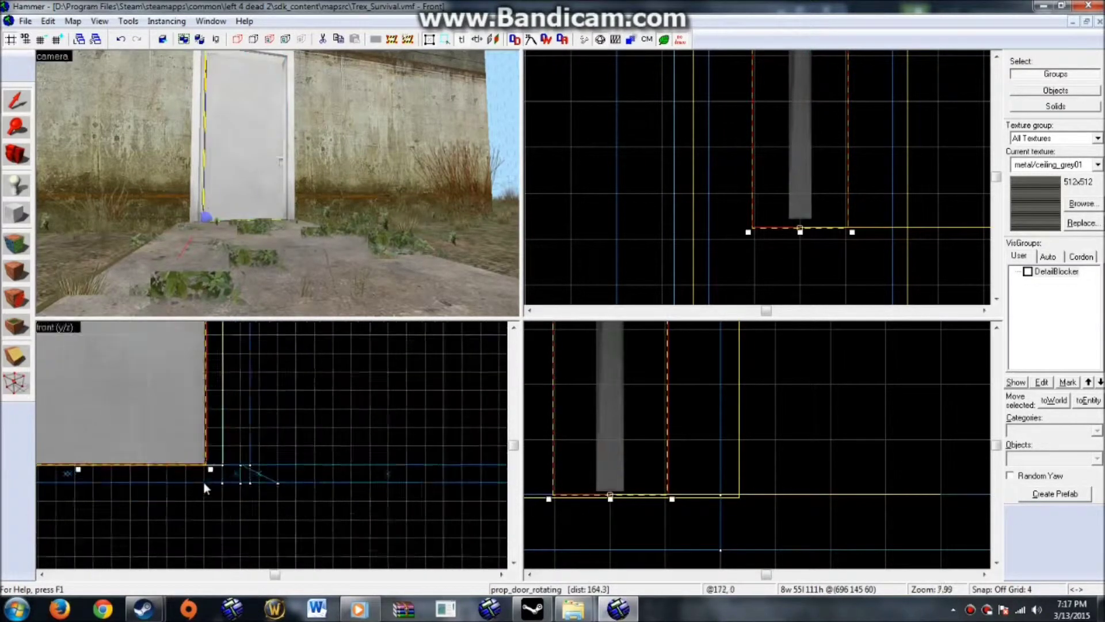
key(z)
key(w)
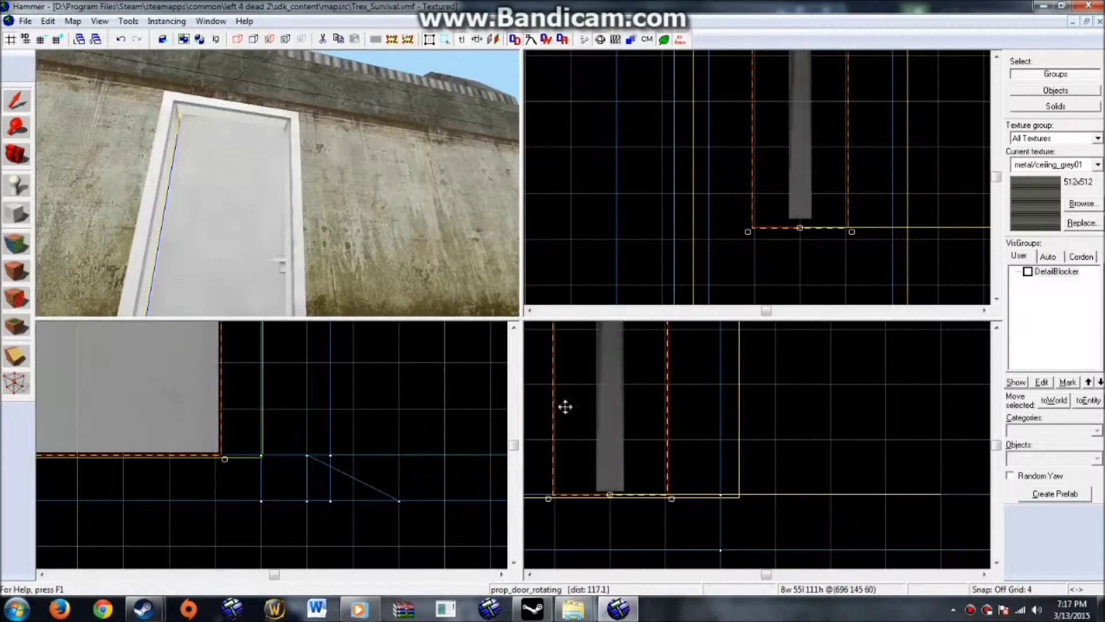
Shift the metal door sideways to centre it between the two sides of the frame and check the fit from outside
scroll(751, 187, down, 2)
drag(798, 183, 796, 197)
key(s)
key(w)
mouse_move(803, 165)
mouse_down()
mouse_move(804, 156)
mouse_move(788, 162)
mouse_up()
key(z)
key(z)
key(s)
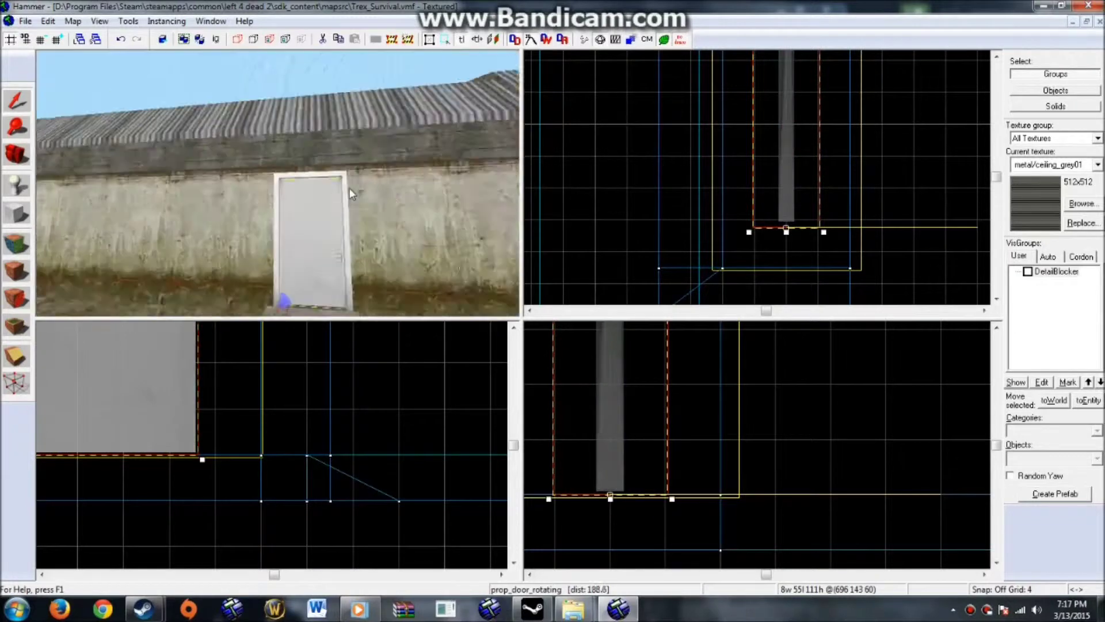
scroll(354, 188, up, 2)
click(658, 195)
Set the metal door's render colour to dark green (0 128 0), apply it and view the door from outside
double_click(344, 191)
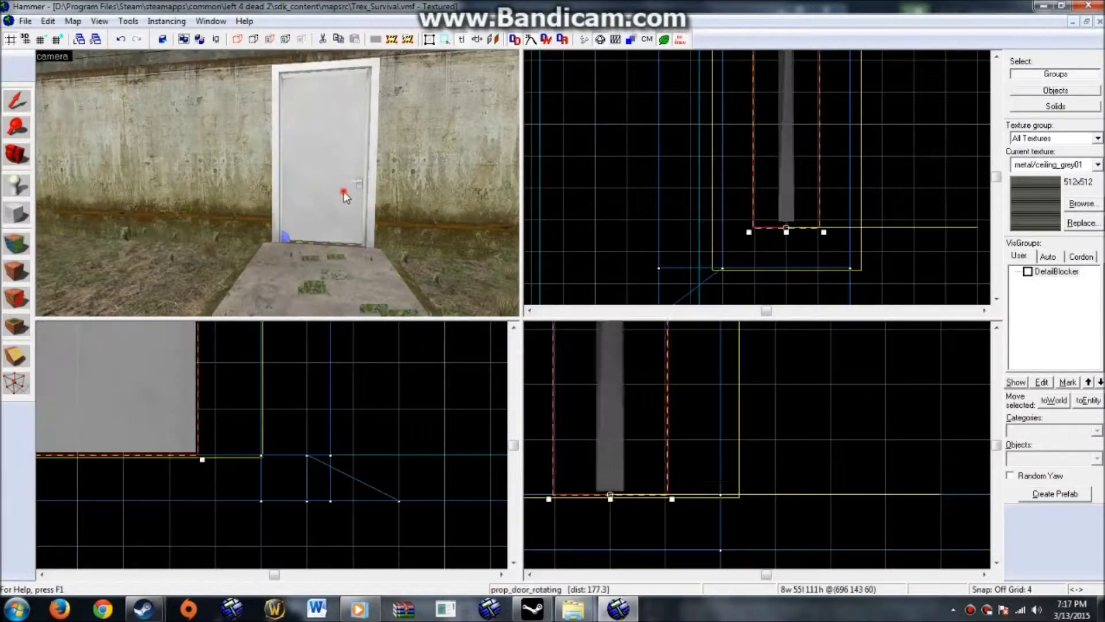
click(451, 354)
click(436, 403)
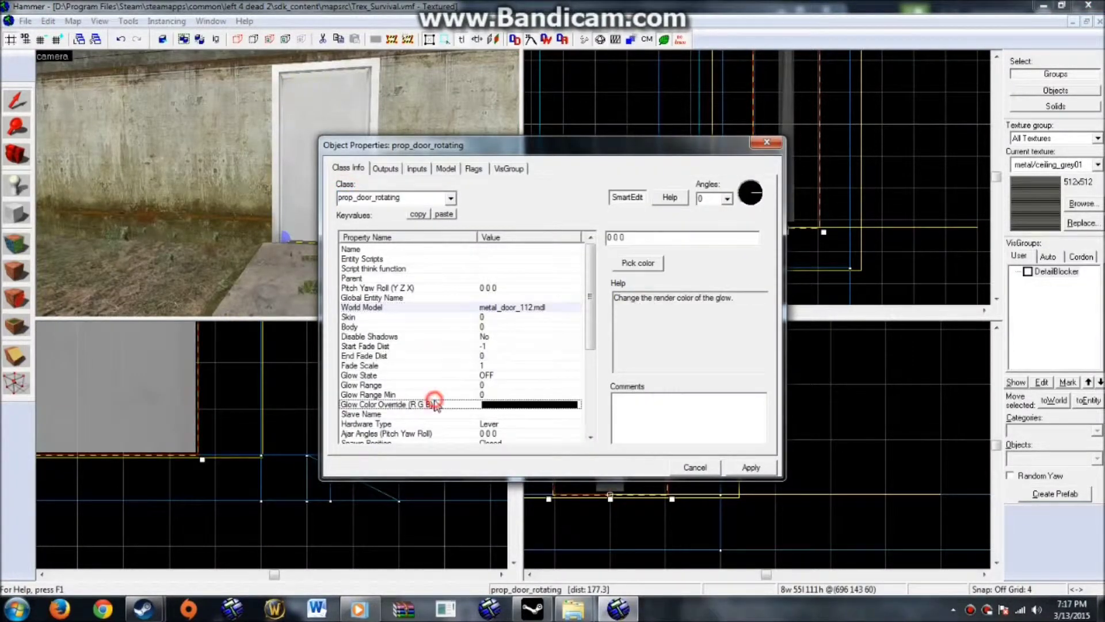
scroll(442, 395, down, 5)
click(449, 413)
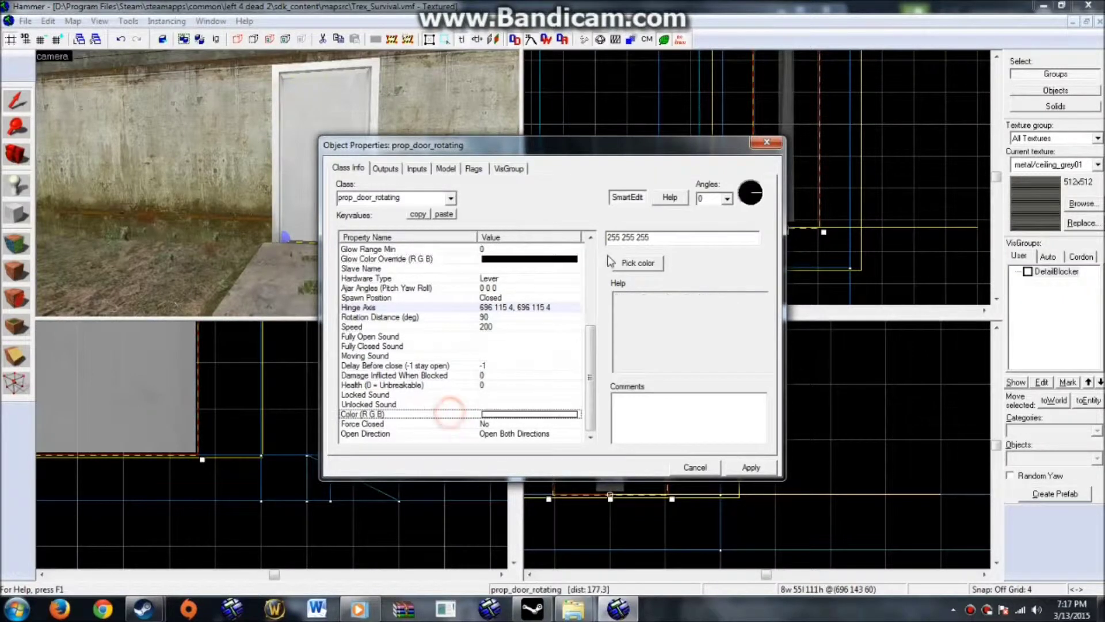
click(636, 266)
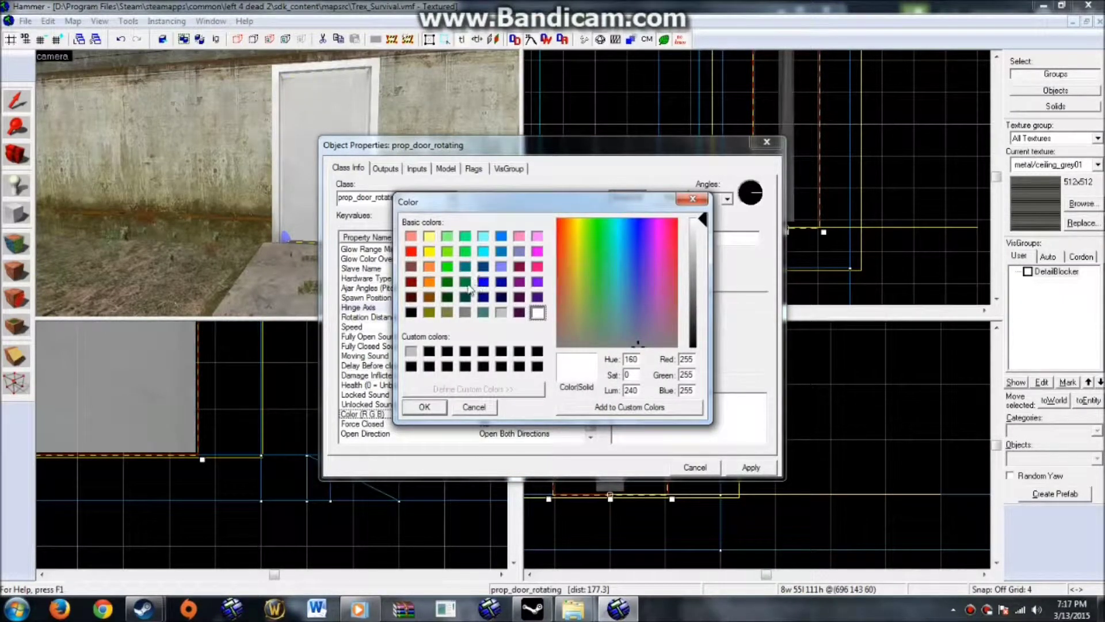
click(447, 282)
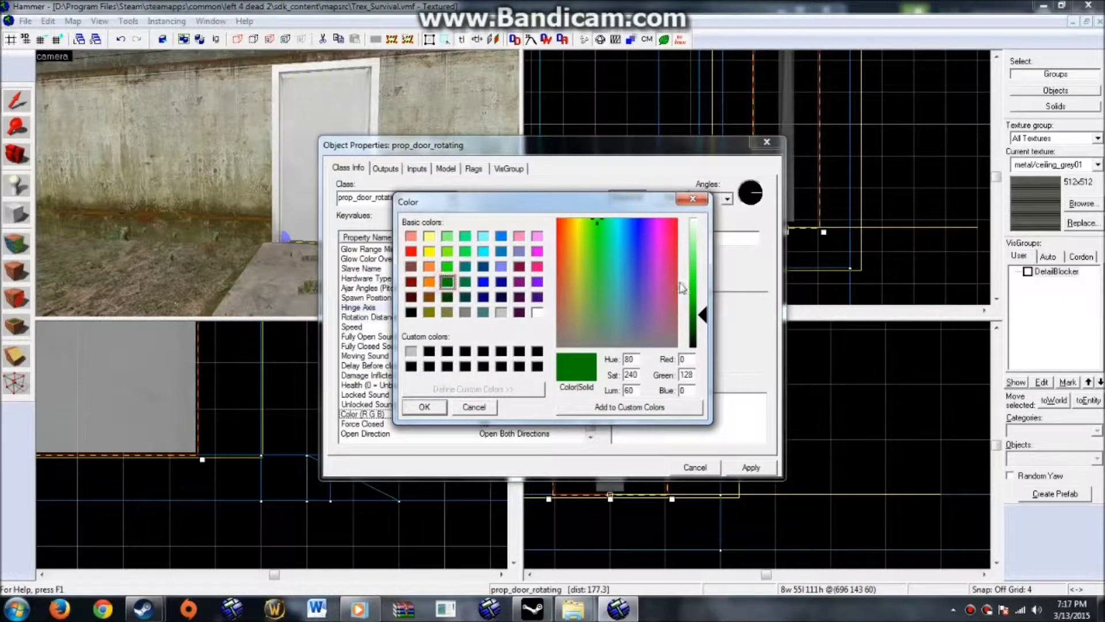
click(424, 407)
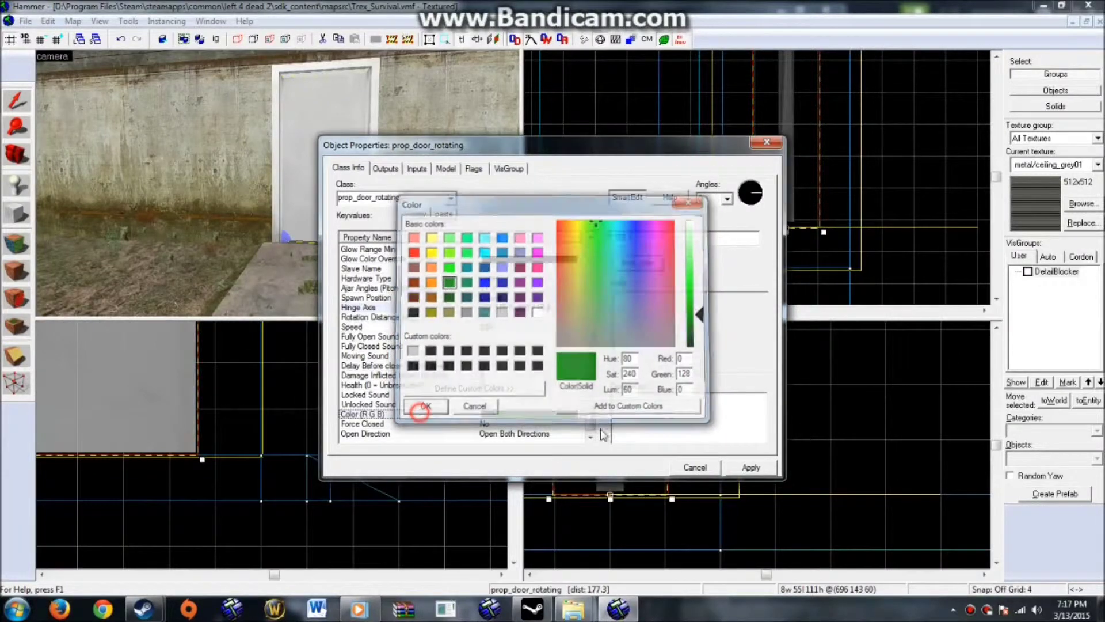
click(751, 467)
scroll(226, 206, down, 5)
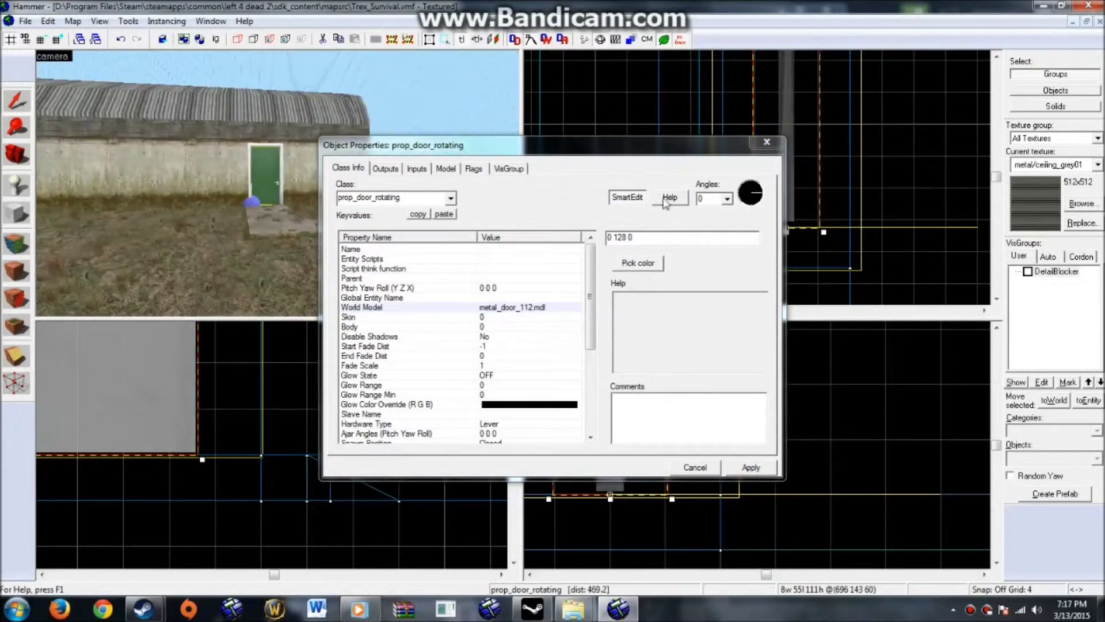
click(766, 142)
key(Escape)
scroll(295, 188, up, 10)
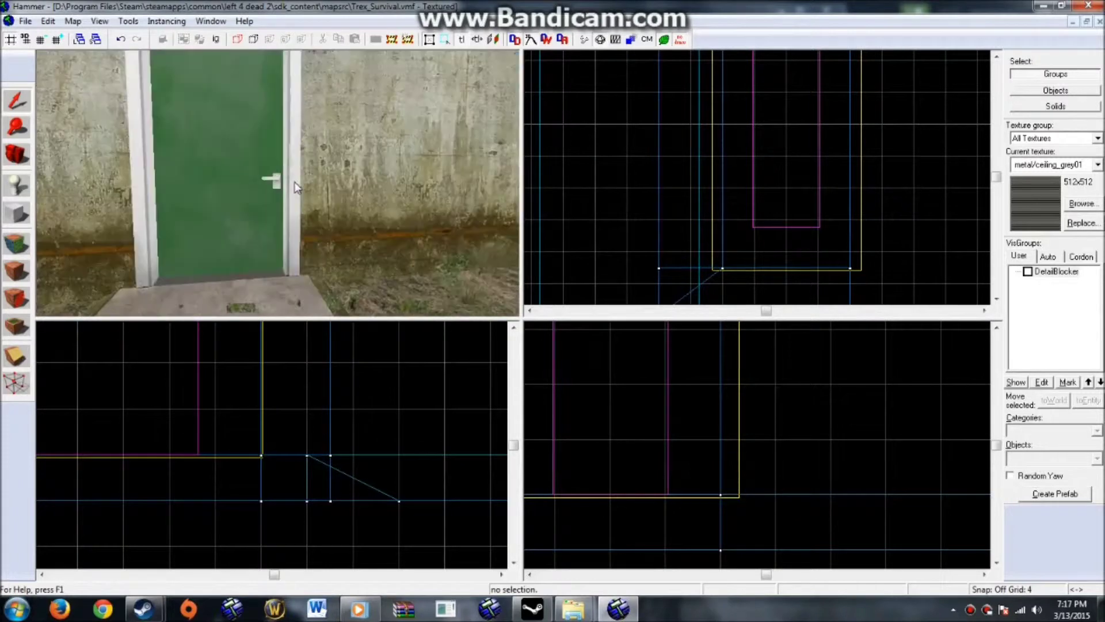
scroll(295, 188, down, 5)
Set the metal door's render colour to grey-teal (64 128 128), apply it and close the properties
double_click(299, 184)
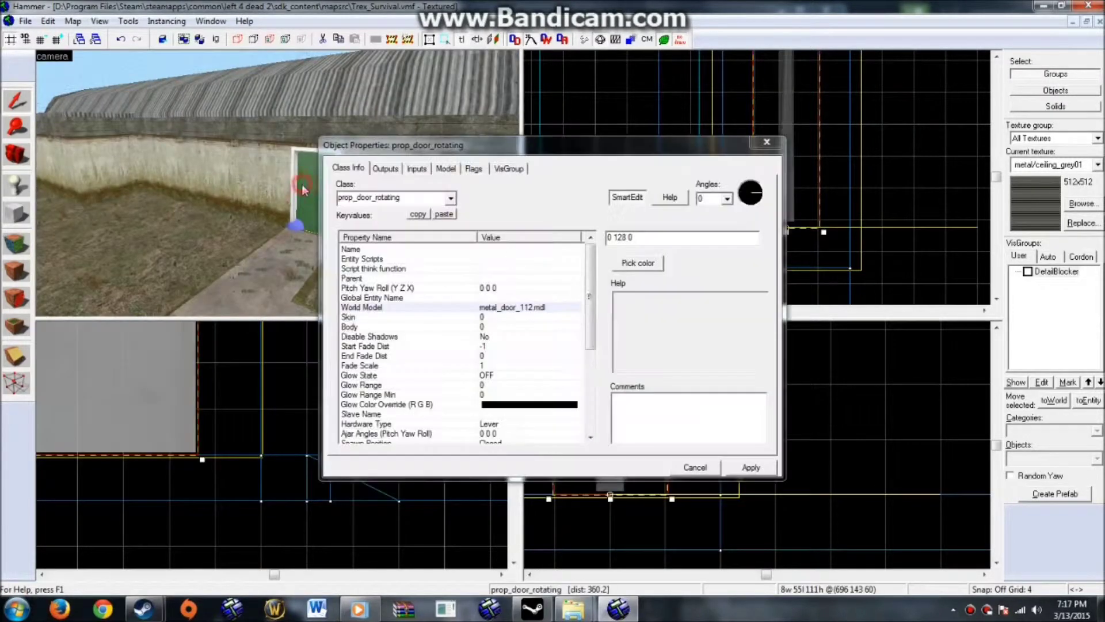
click(651, 263)
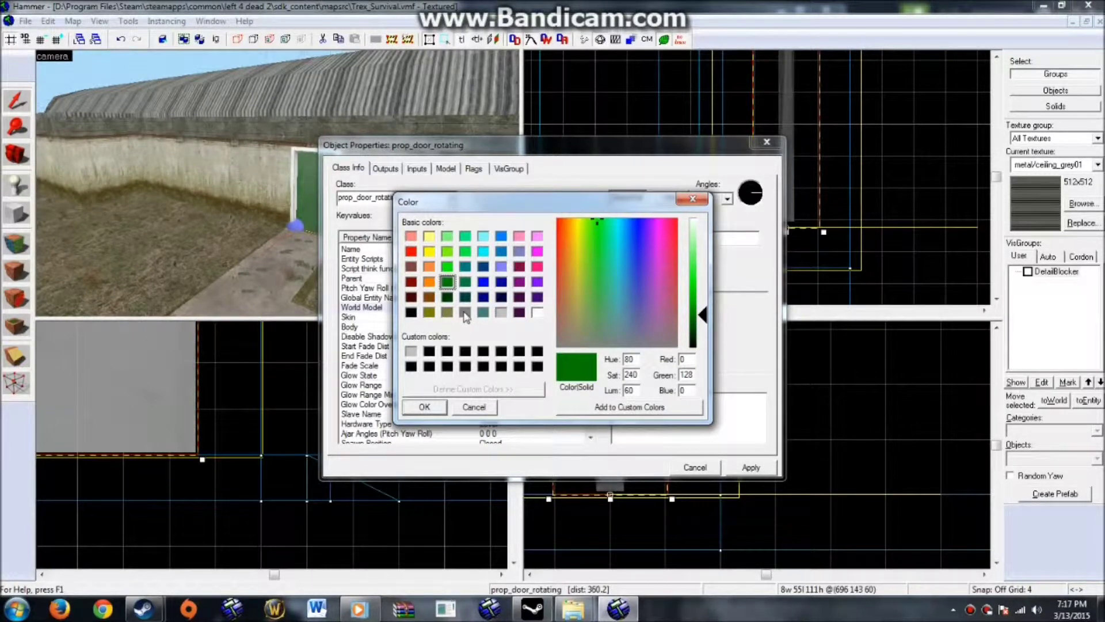
click(482, 312)
click(424, 406)
click(750, 467)
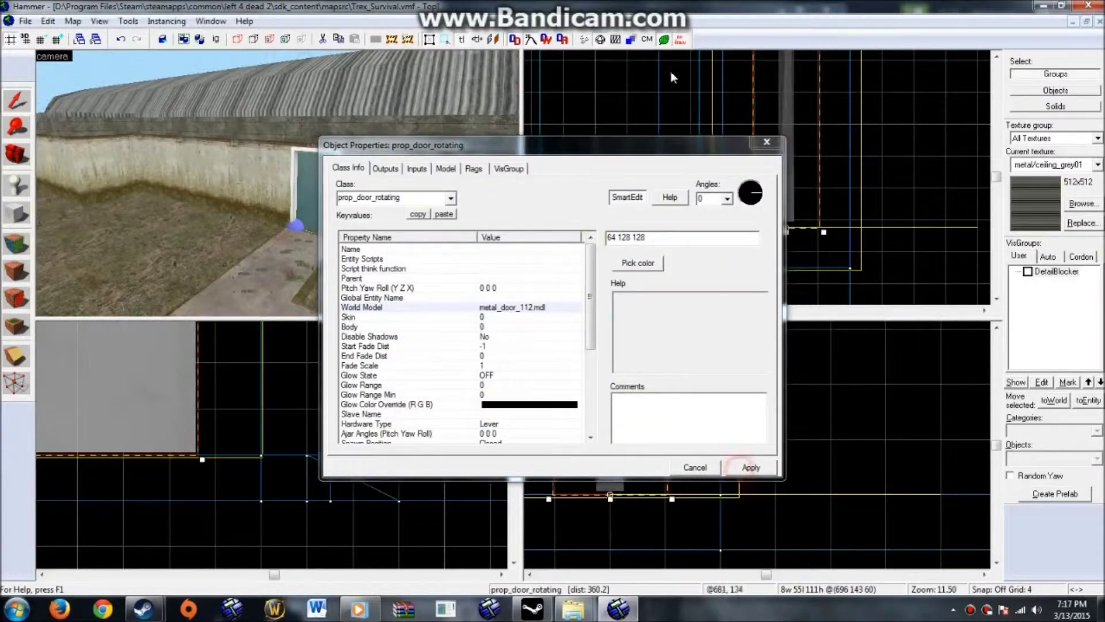
click(768, 141)
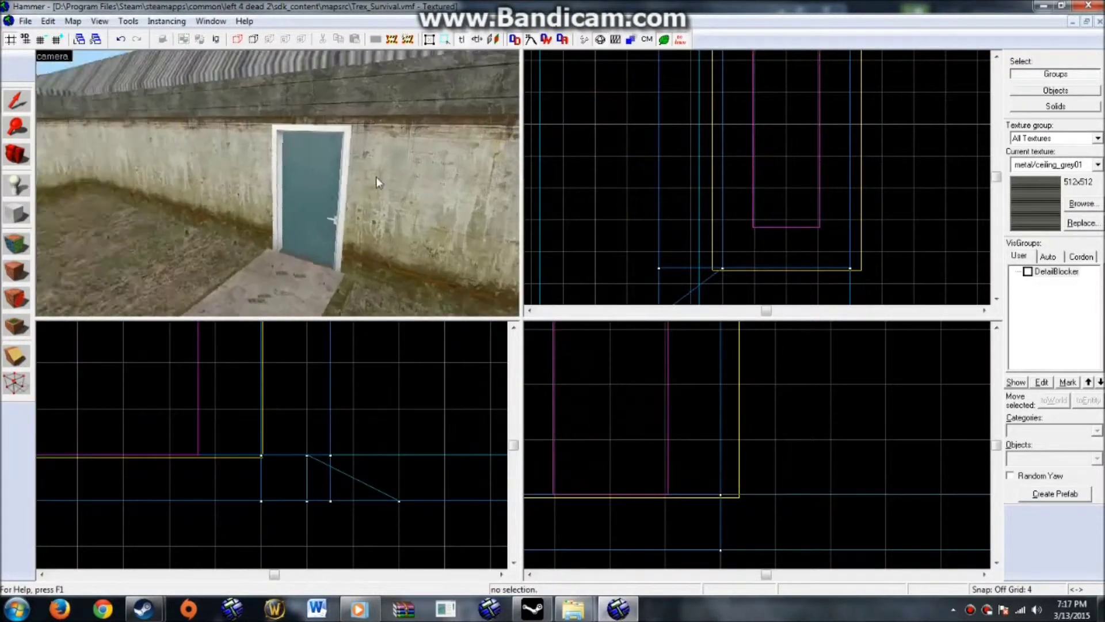
Examine the tinted metal door and its frame from outside and inside the building
drag(376, 176, 381, 181)
scroll(386, 186, down, 5)
scroll(392, 189, up, 10)
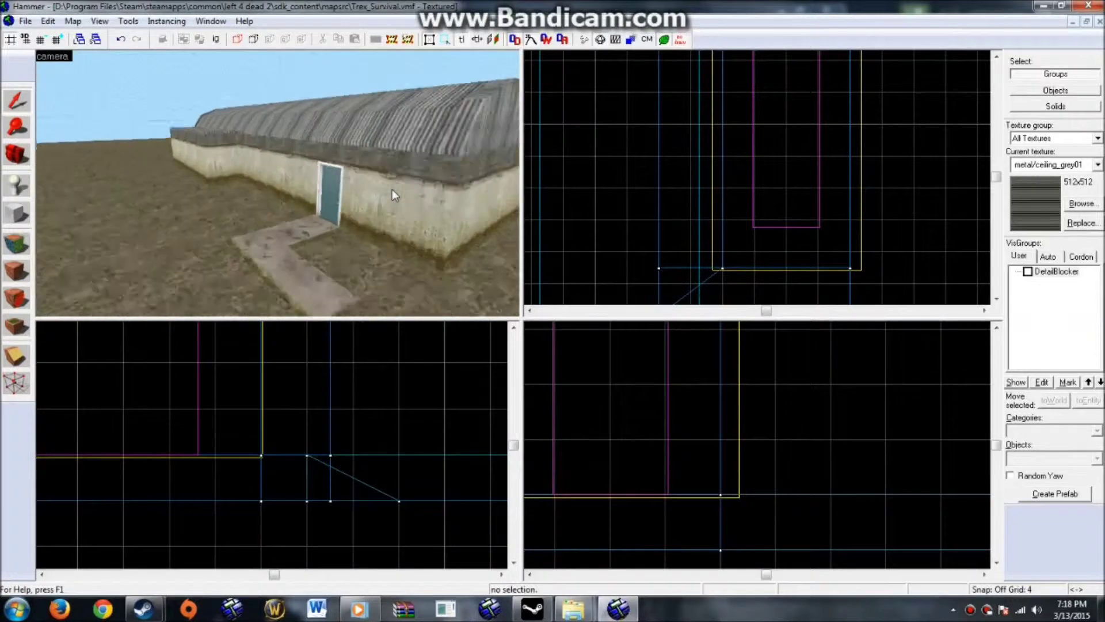
scroll(392, 189, up, 3)
drag(391, 189, 302, 184)
scroll(391, 192, down, 3)
drag(261, 219, 285, 178)
click(304, 138)
scroll(327, 116, up, 2)
key(w)
click(563, 178)
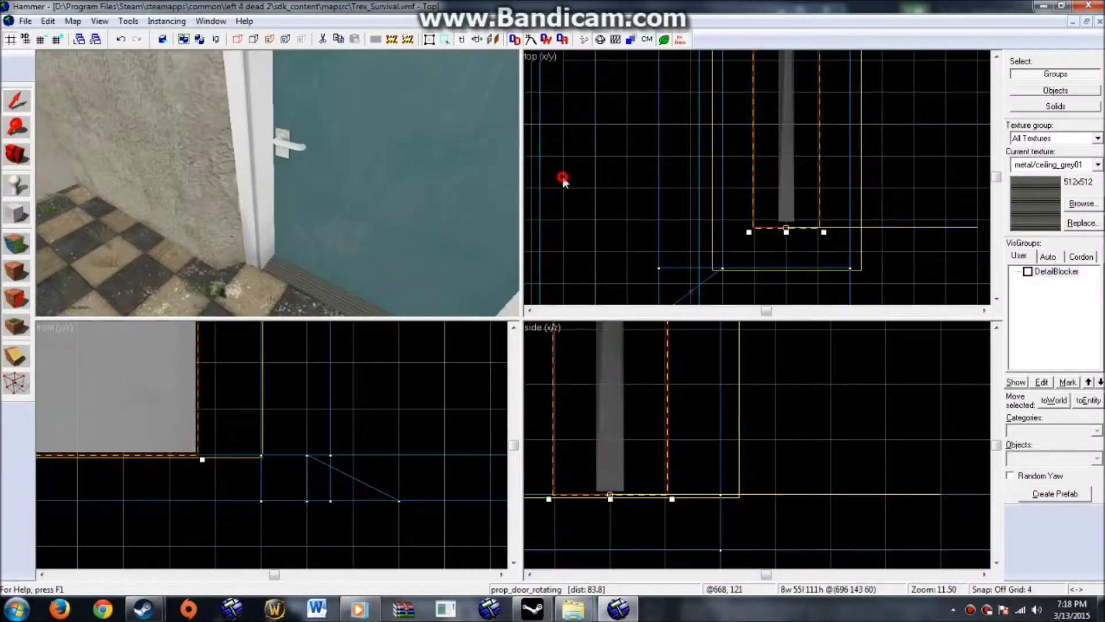
key(z)
key(s)
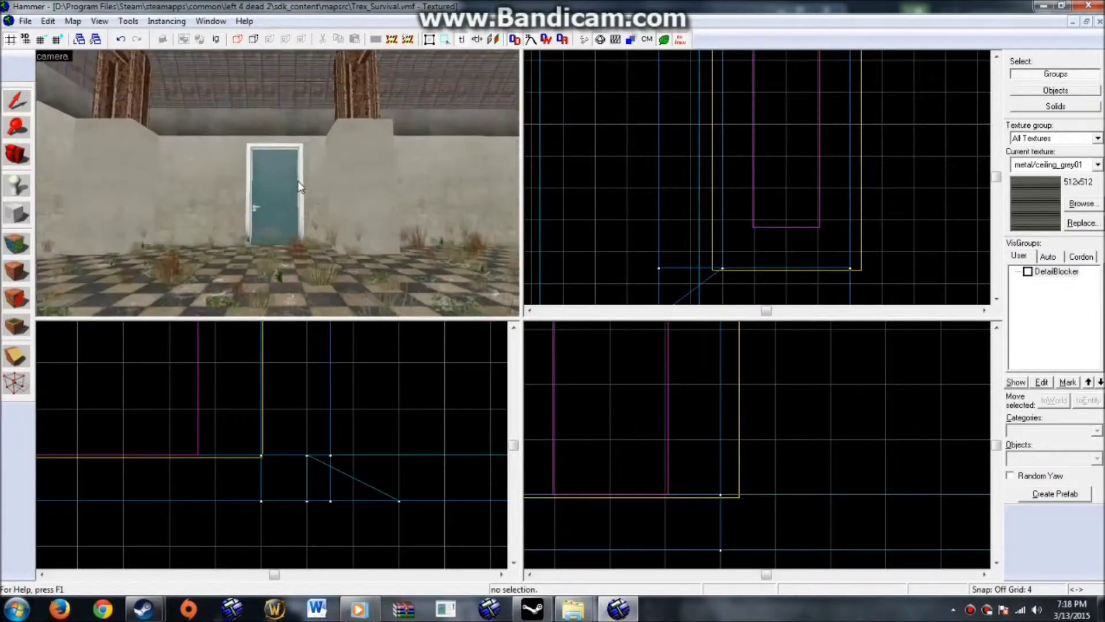
key(w)
key(s)
key(z)
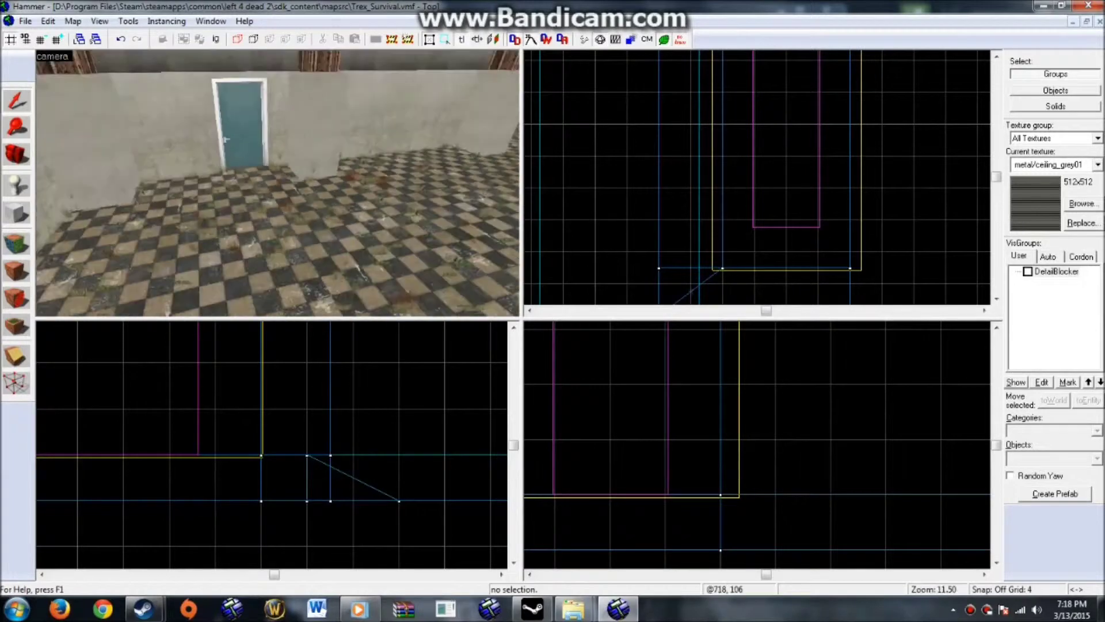
click(1029, 271)
click(1028, 272)
key(z)
key(w)
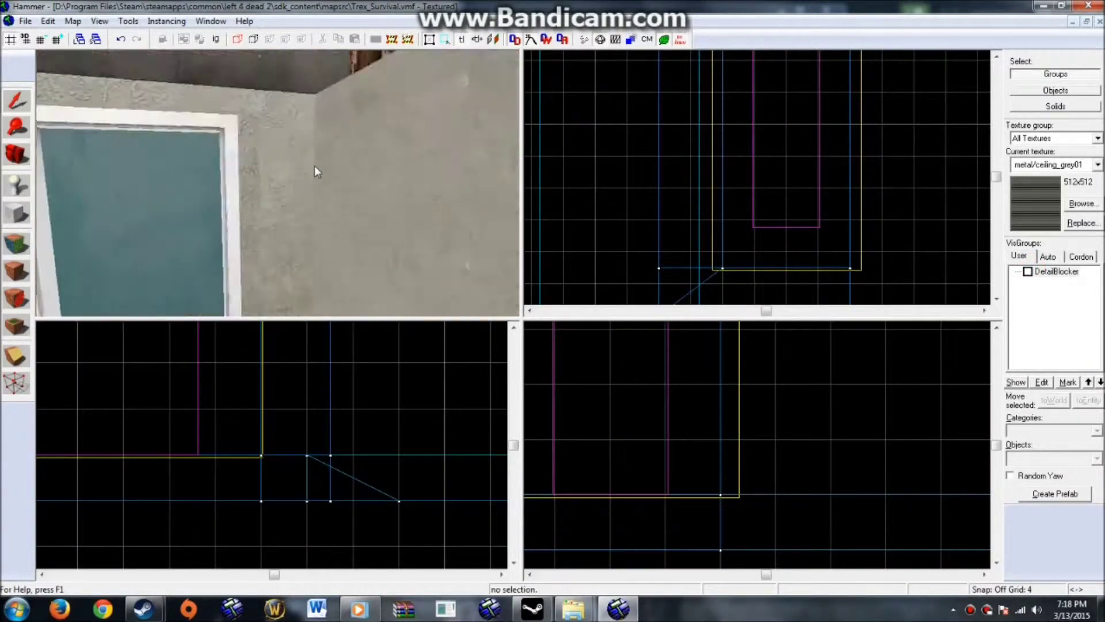
key(s)
key(z)
key(z)
key(s)
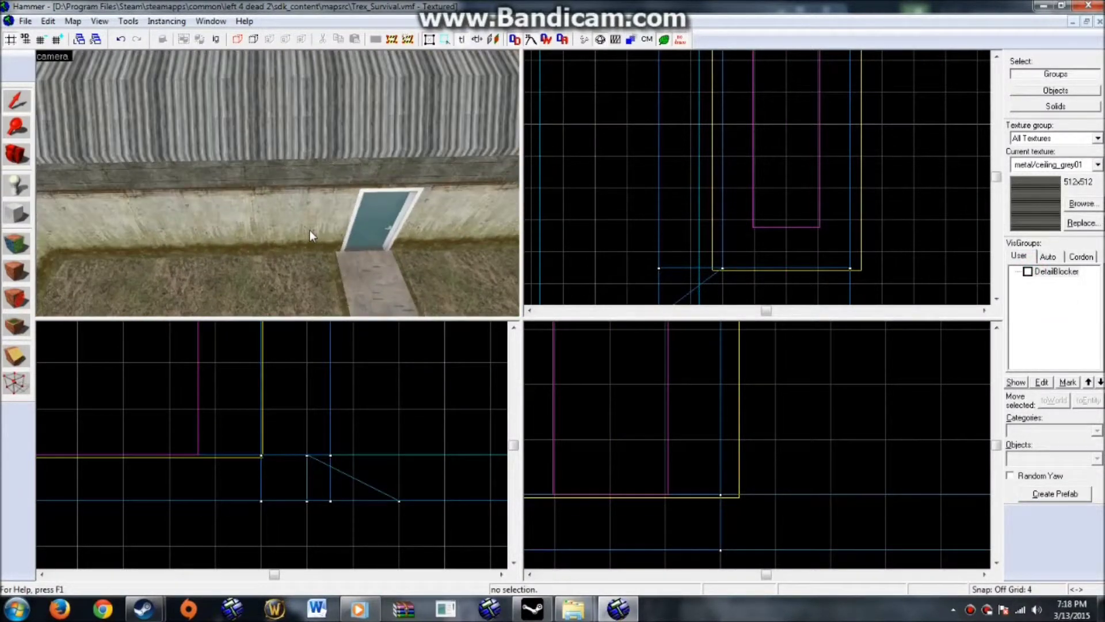
key(w)
key(w)
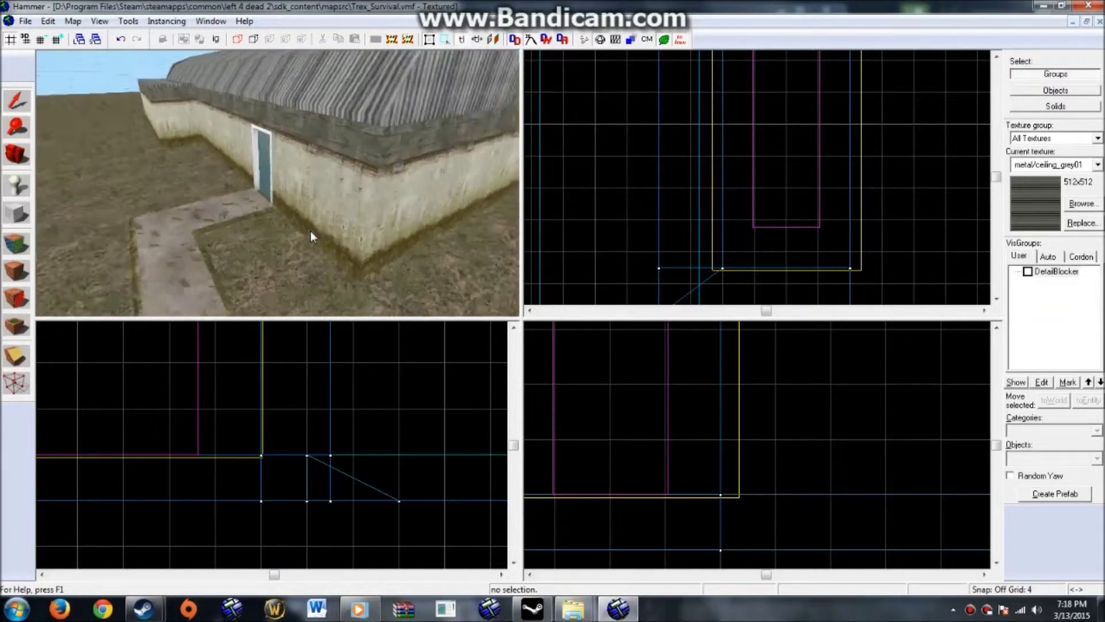
key(s)
key(z)
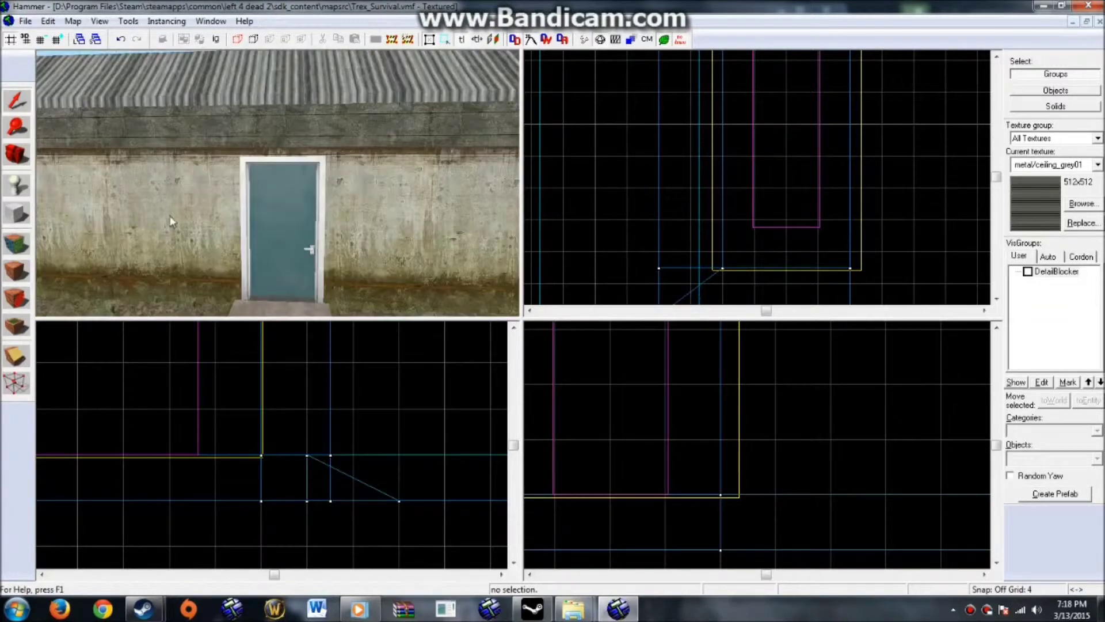
Clip the wall beside the door vertically, keeping both pieces, with the piece farther from the door about 268 units long
click(172, 222)
key(z)
key(z)
click(17, 355)
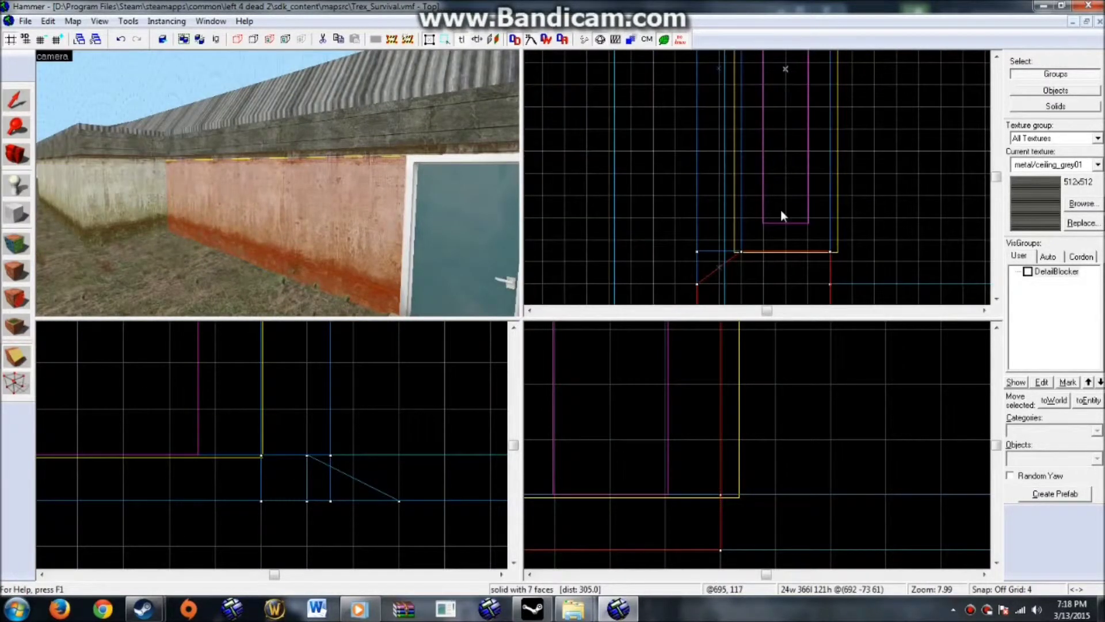
scroll(779, 215, down, 4)
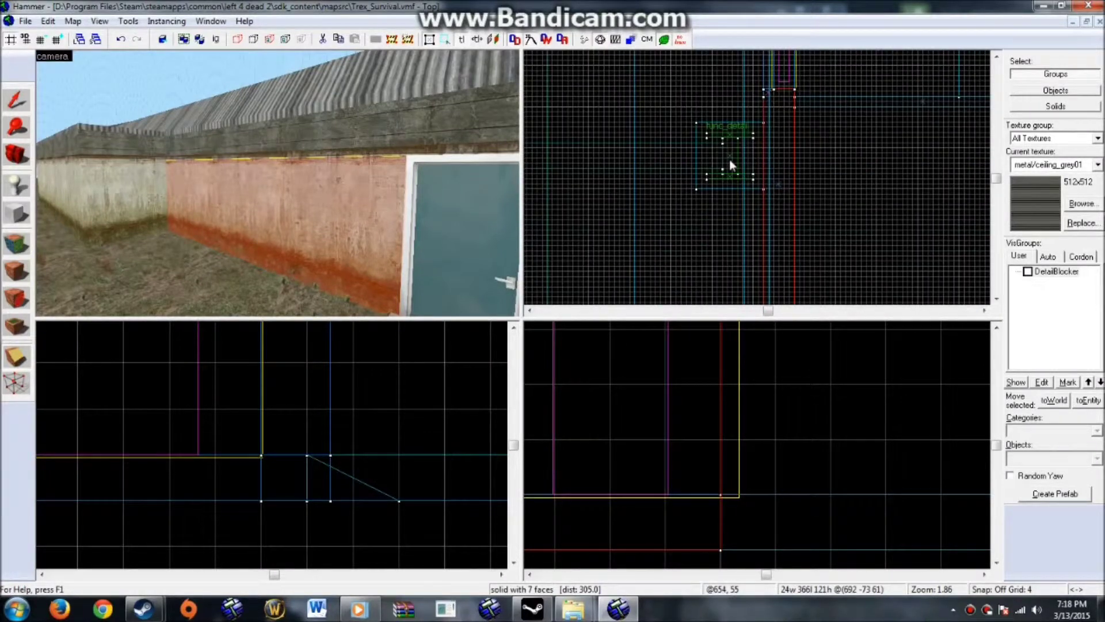
scroll(729, 165, up, 6)
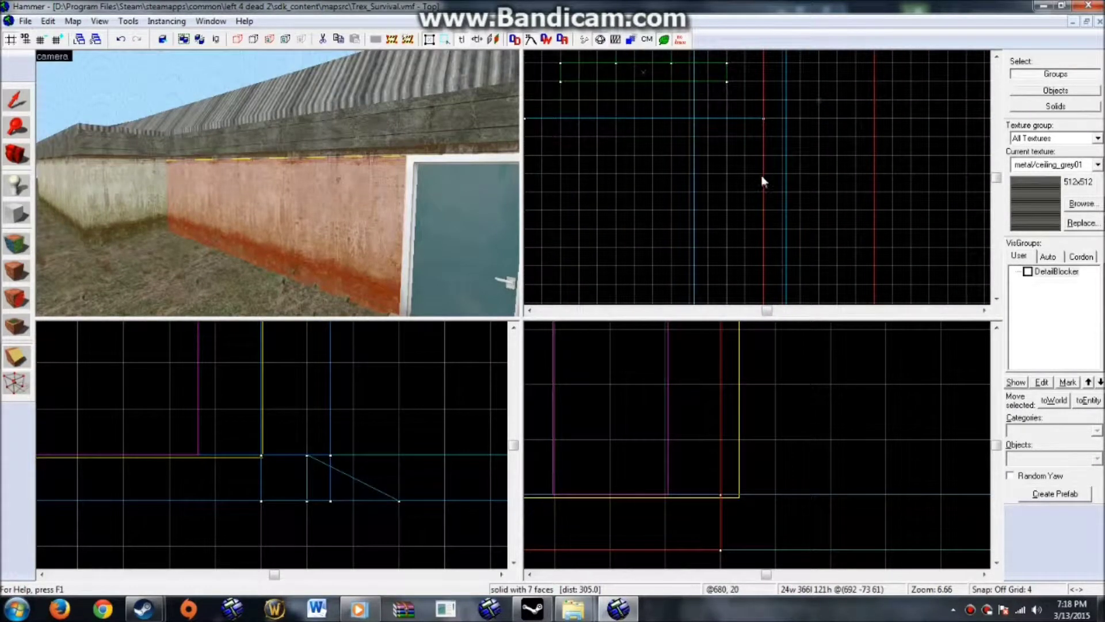
scroll(765, 210, up, 4)
drag(764, 211, 770, 212)
scroll(828, 206, down, 6)
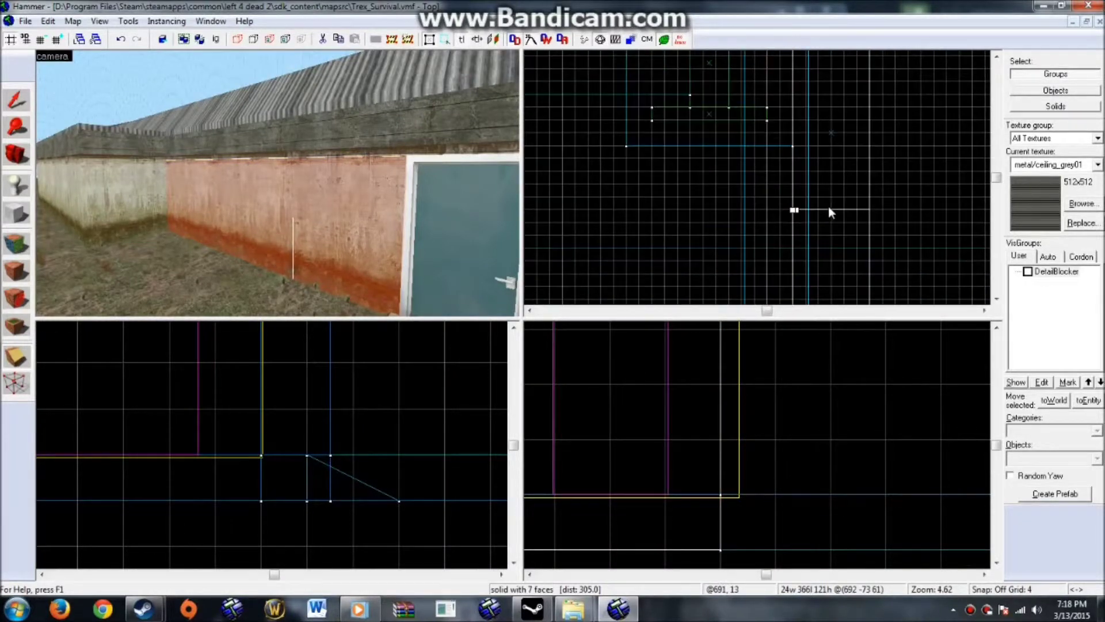
key(Return)
click(14, 108)
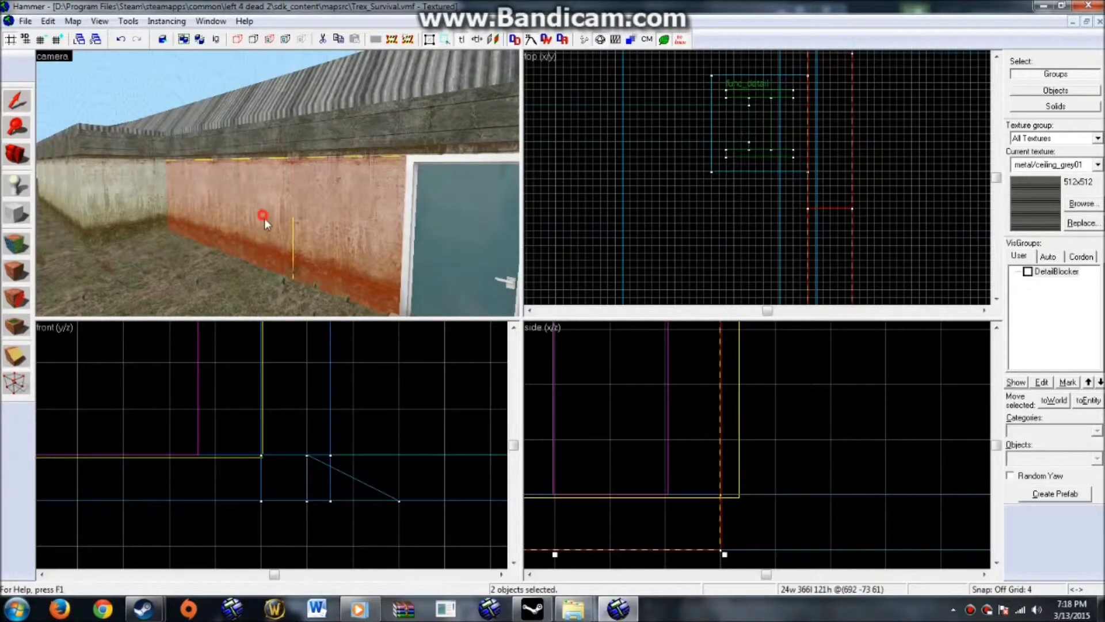
Clip the far wall piece vertically a second time, keeping both parts, to separate a section 76 units long beside the first cut
click(262, 216)
scroll(938, 218, down, 3)
key(Down)
key(Down)
click(26, 355)
scroll(869, 82, up, 8)
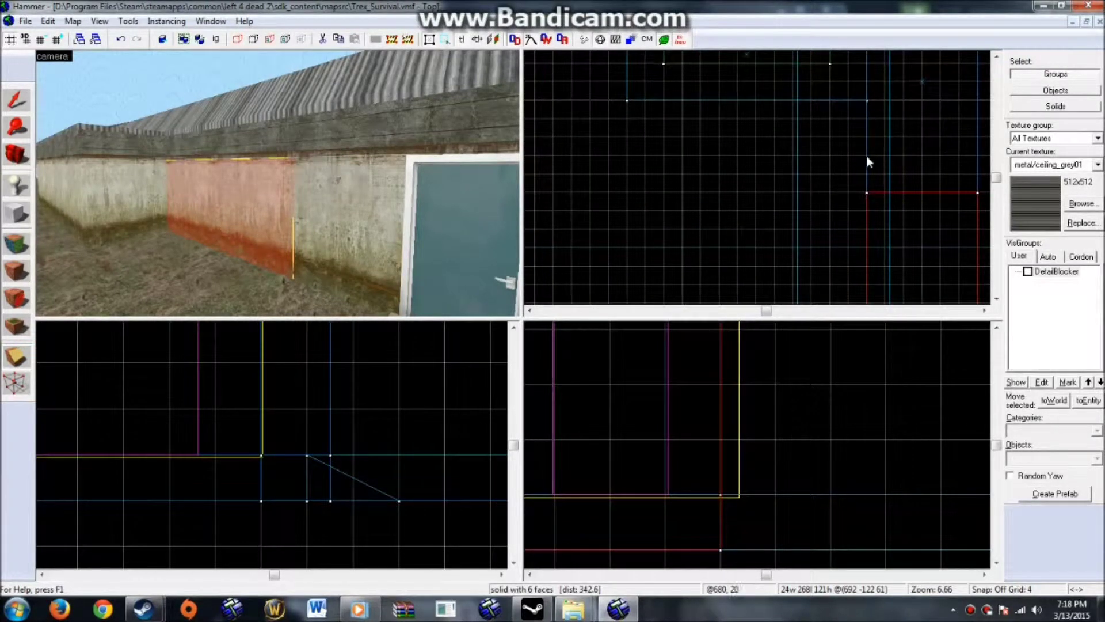
scroll(866, 180, down, 5)
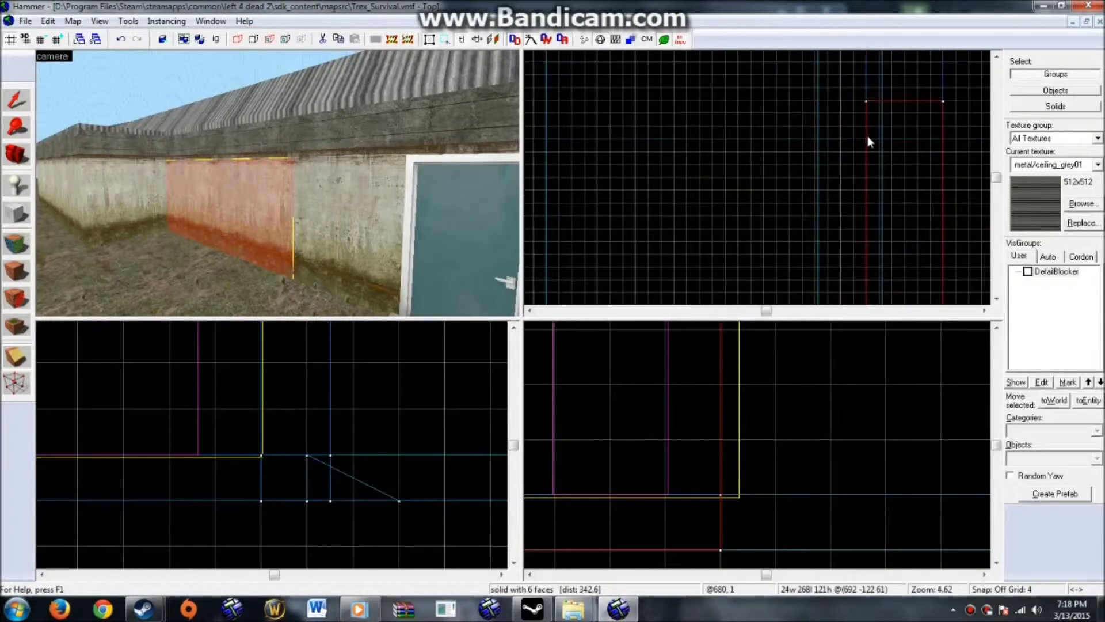
key(Down)
scroll(868, 185, up, 4)
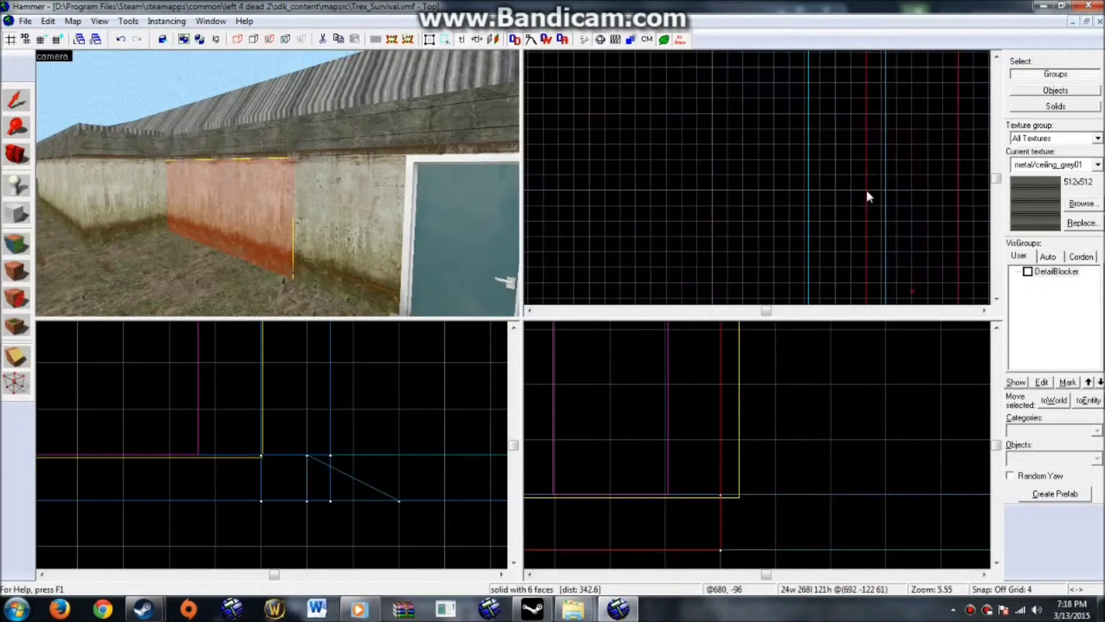
drag(865, 129, 875, 129)
key(z)
key(s)
key(Return)
Clip the 76-unit wall section horizontally near its base, keeping both parts, so that the upper part is 89 units high
click(232, 178)
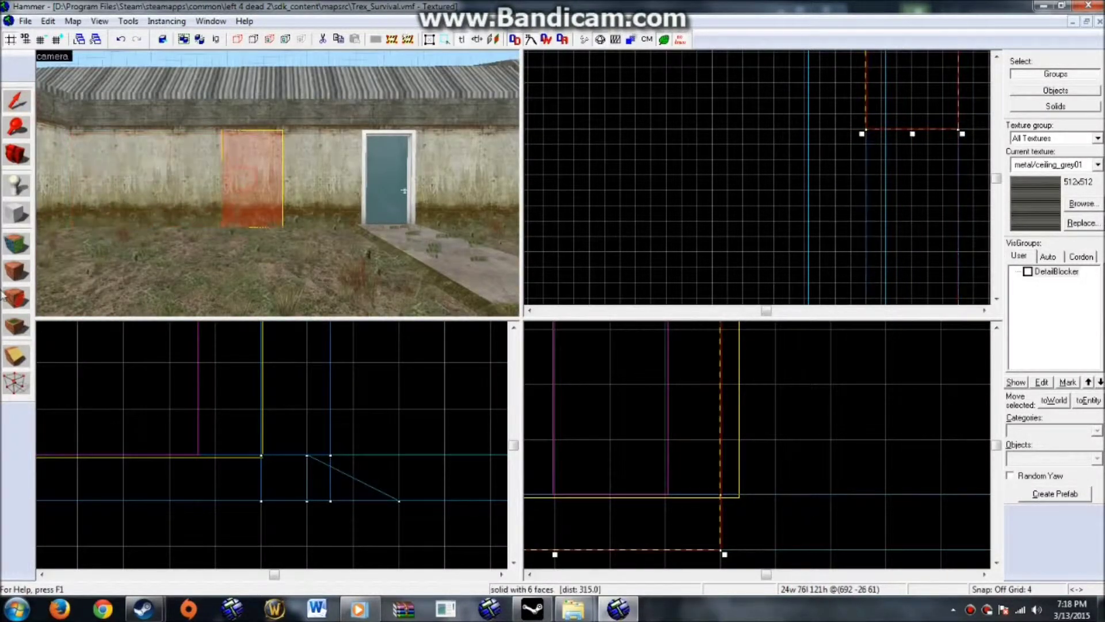
click(13, 354)
scroll(666, 493, down, 5)
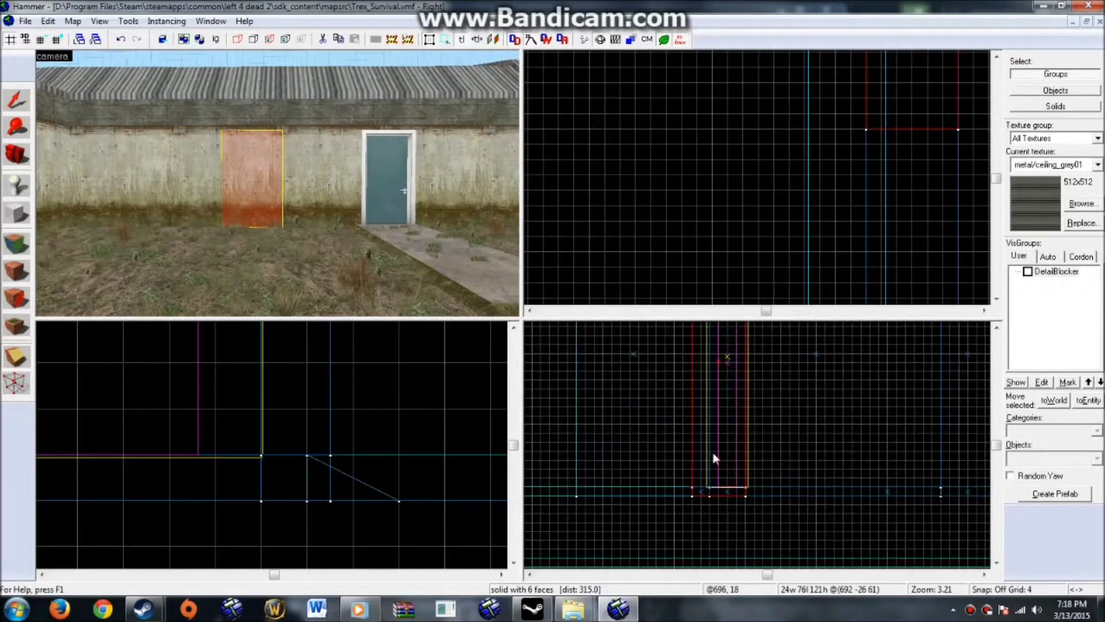
scroll(705, 433, up, 2)
drag(694, 419, 720, 419)
key(Return)
Clip a thin strip off the top of the upper wall section, keeping both parts, so that the middle part is 83 units high
click(241, 162)
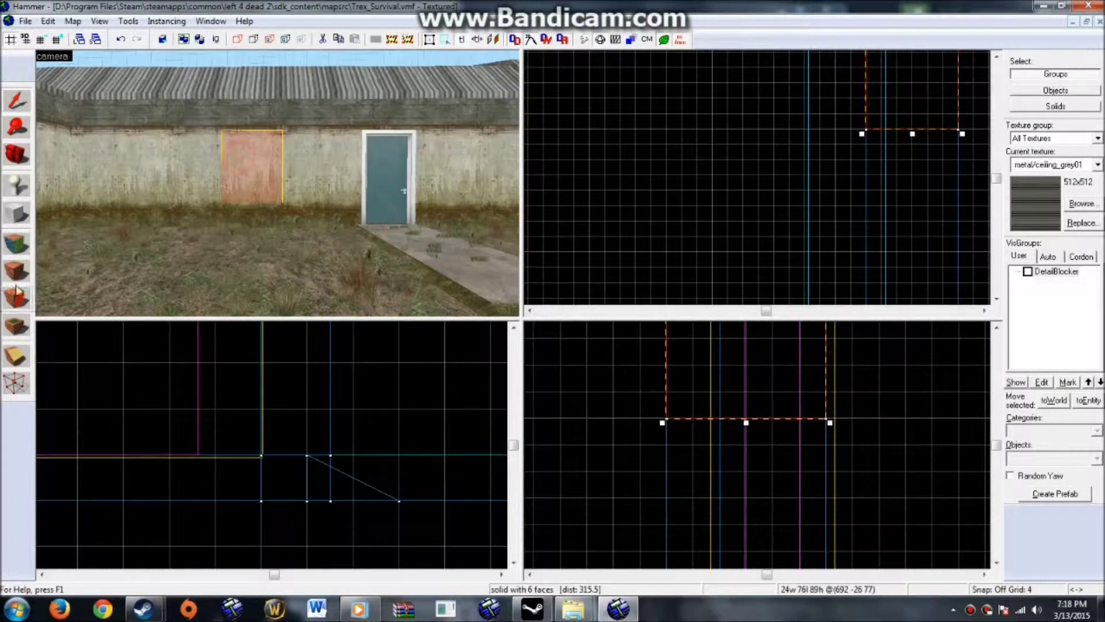
scroll(804, 385, down, 8)
scroll(793, 424, up, 3)
click(8, 354)
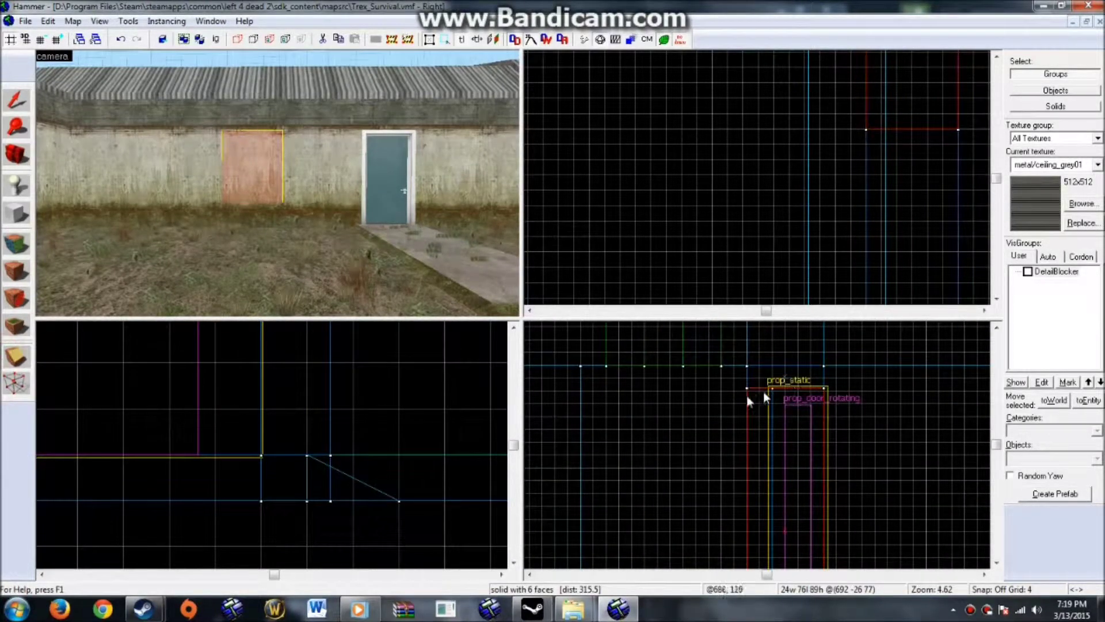
scroll(749, 401, up, 4)
ctrl+click(748, 413)
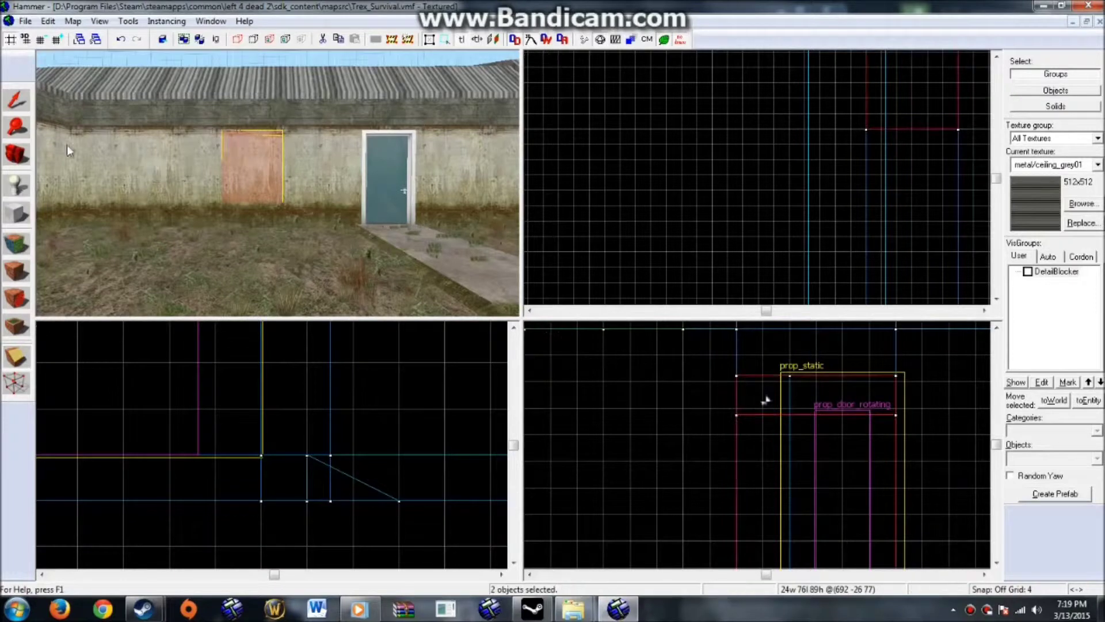
key(z)
key(w)
key(z)
click(13, 92)
Delete the 76 by 83 unit middle wall section to open a window hole and look through it
click(252, 216)
scroll(841, 386, down, 4)
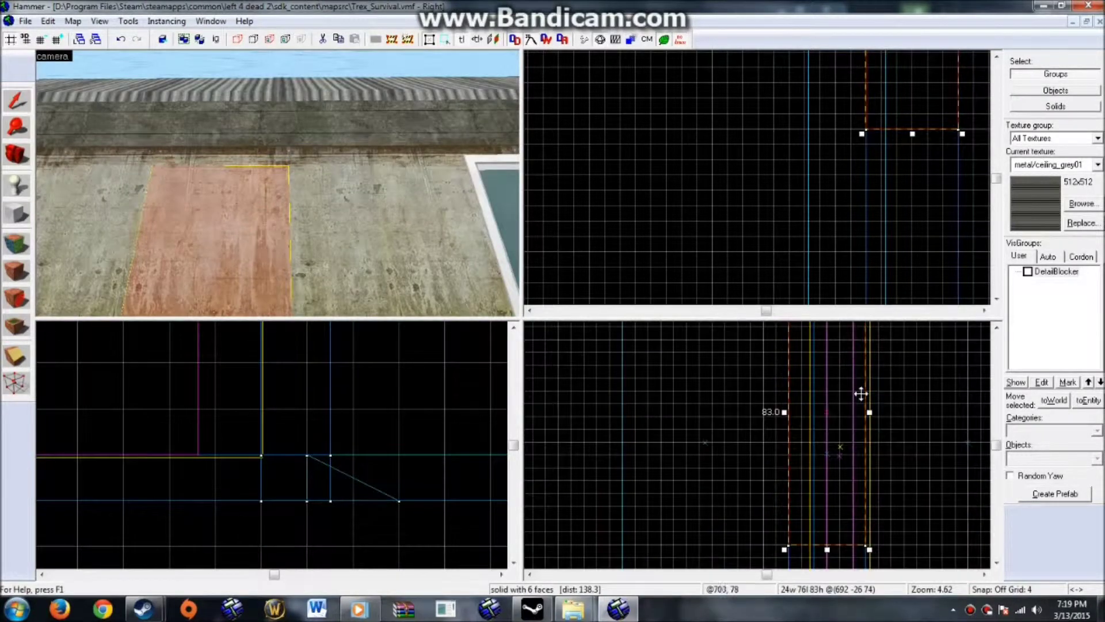
key(Up)
key(z)
key(s)
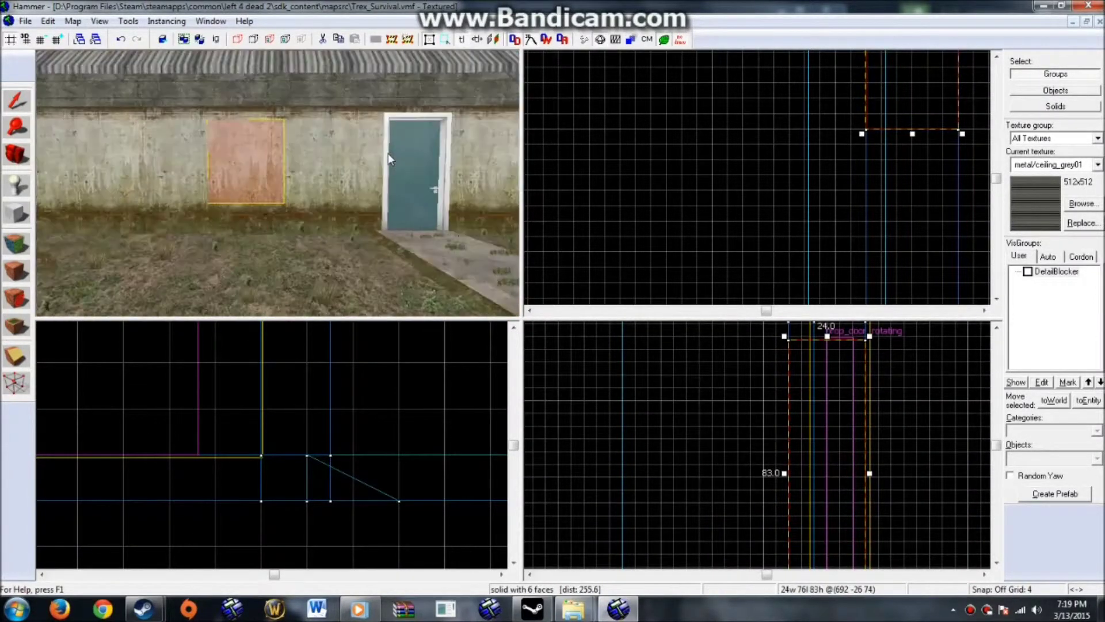
key(w)
key(s)
key(d)
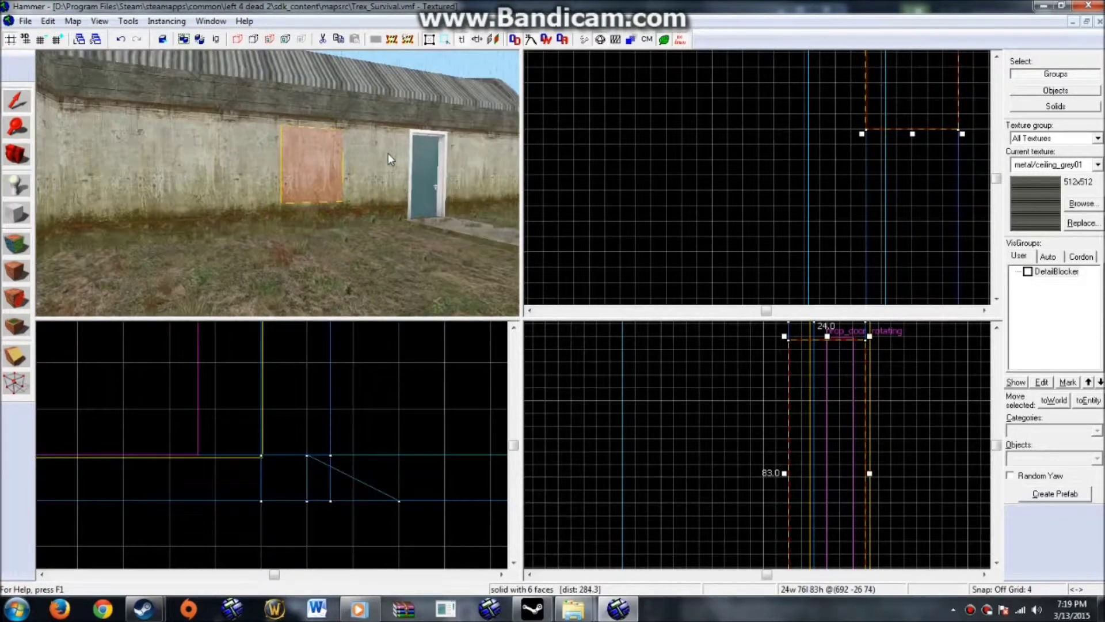
key(a)
key(w)
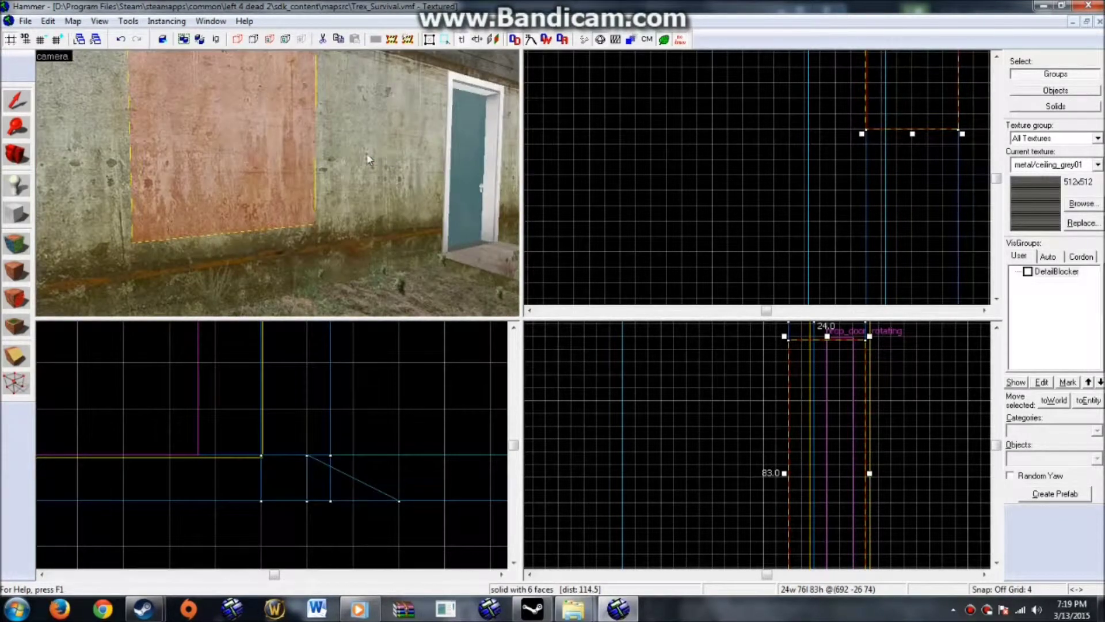
key(Escape)
key(a)
key(w)
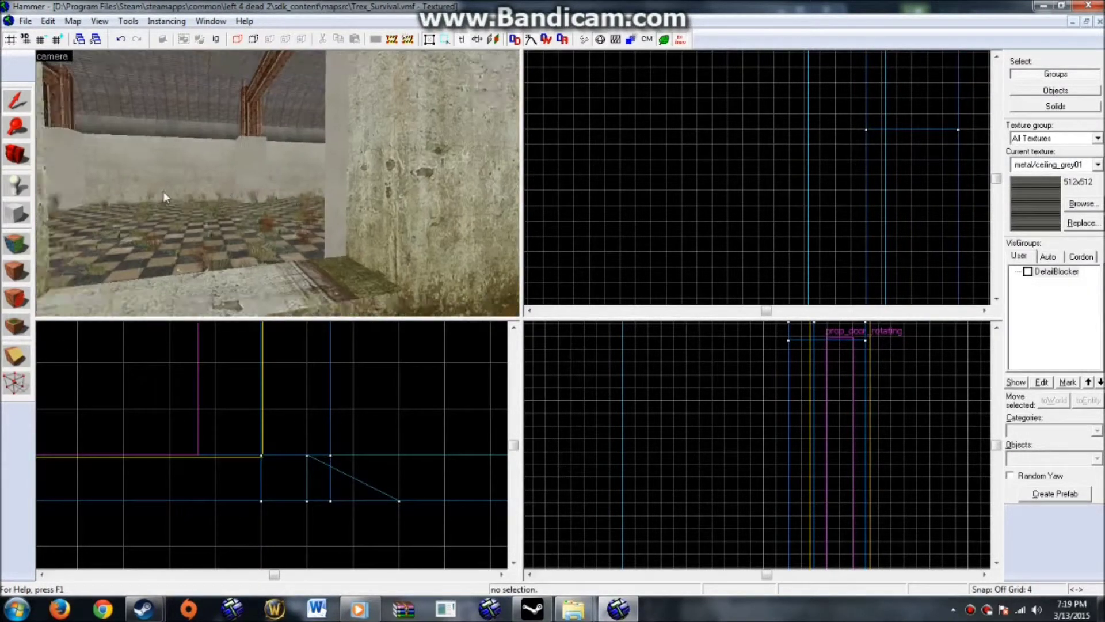
Start face texture editing and sample the metal/ceiling_grey01 texture with its 0.15 by 0.05 scale and 90 degree rotation
key(shift+a)
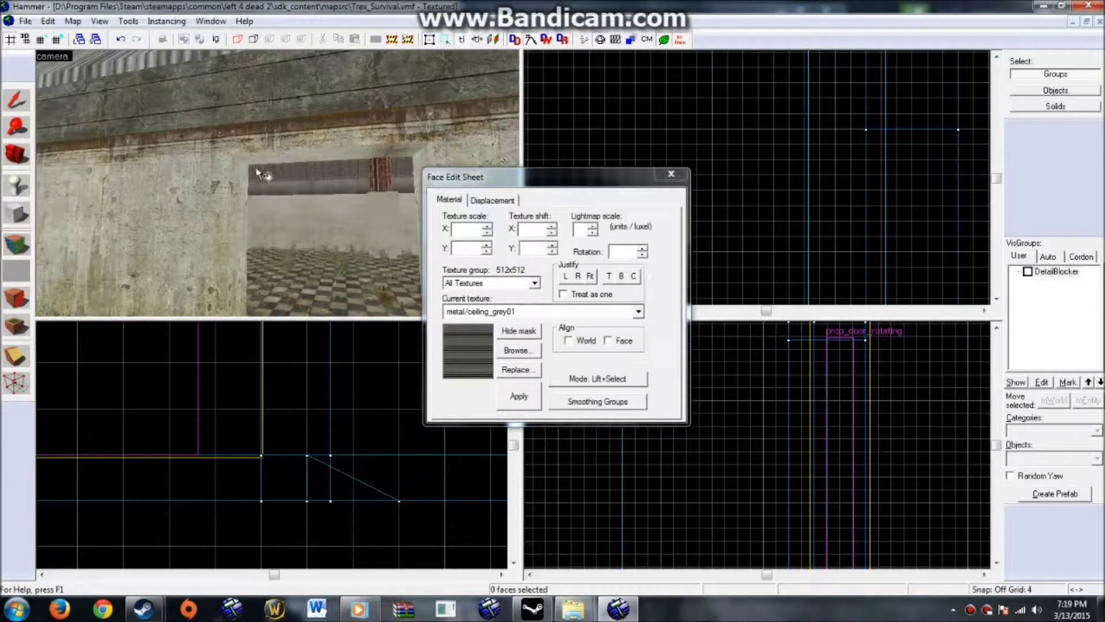
key(w)
click(245, 171)
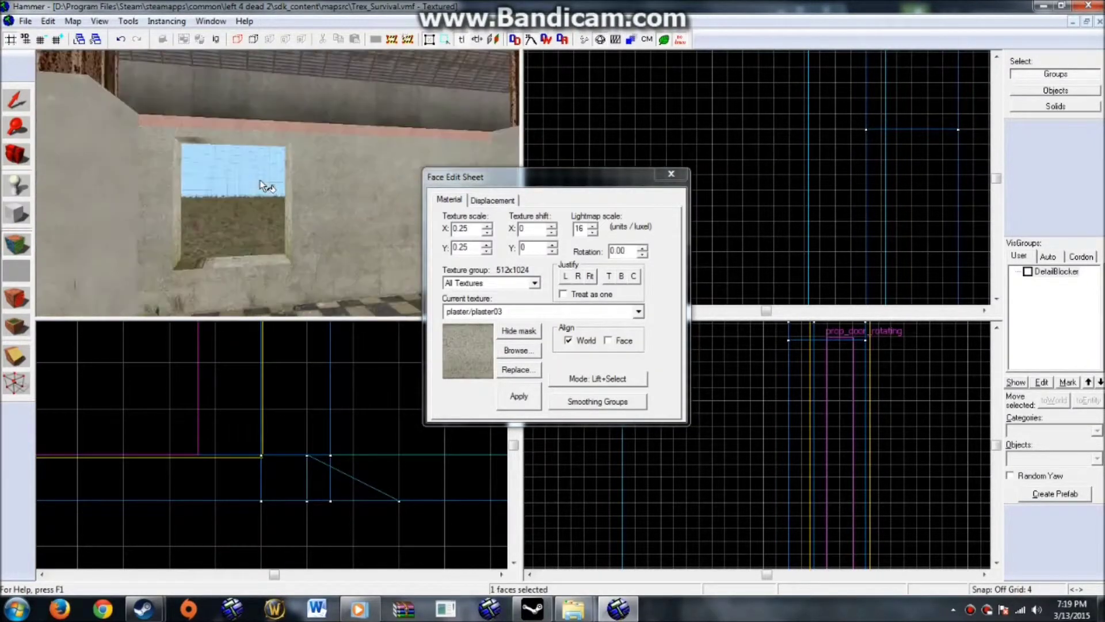
key(w)
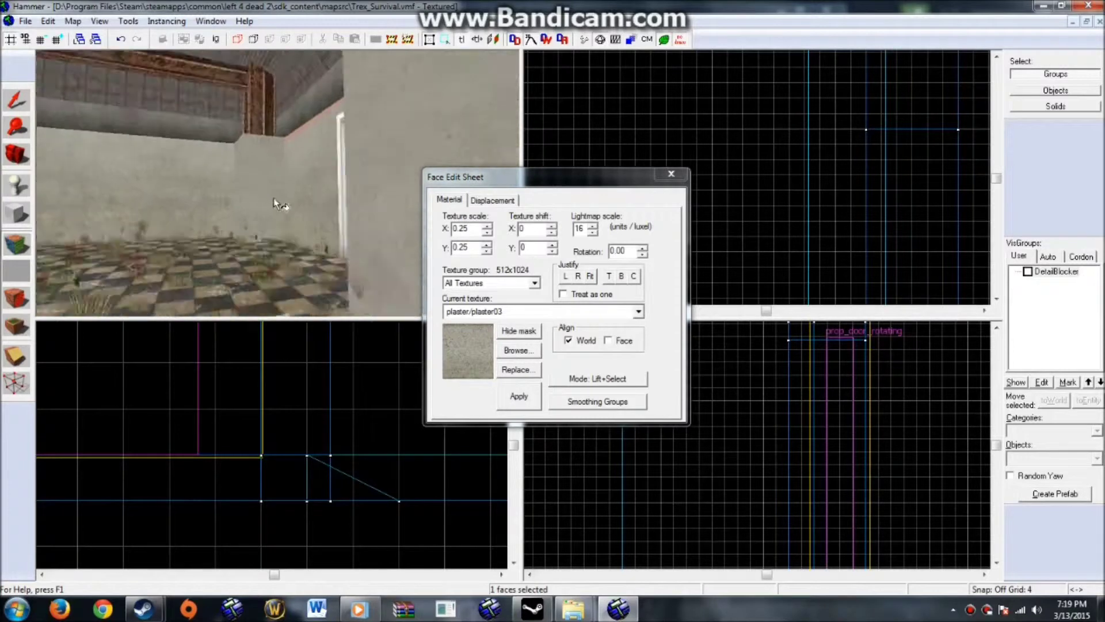
key(w)
click(288, 217)
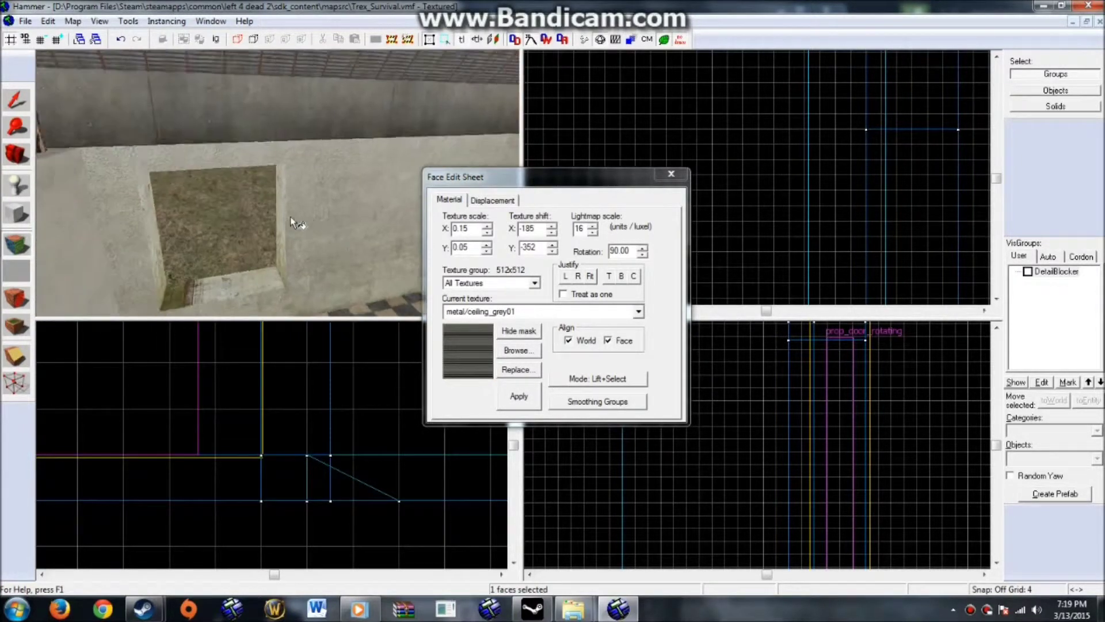
Apply the sampled metal/ceiling_grey01 texture to the four inner faces of the window opening
key(w)
right_click(306, 263)
right_click(215, 240)
key(w)
key(s)
key(Up)
right_click(251, 193)
right_click(395, 219)
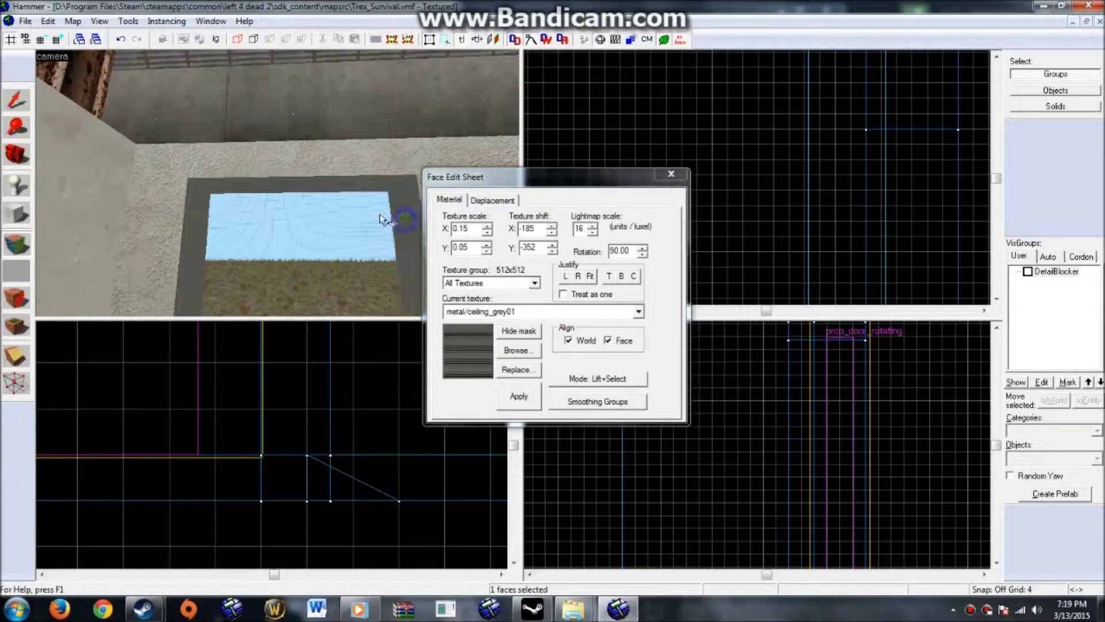
Fit the metal texture to the sill face of the window opening
key(w)
key(Down)
key(Down)
click(249, 195)
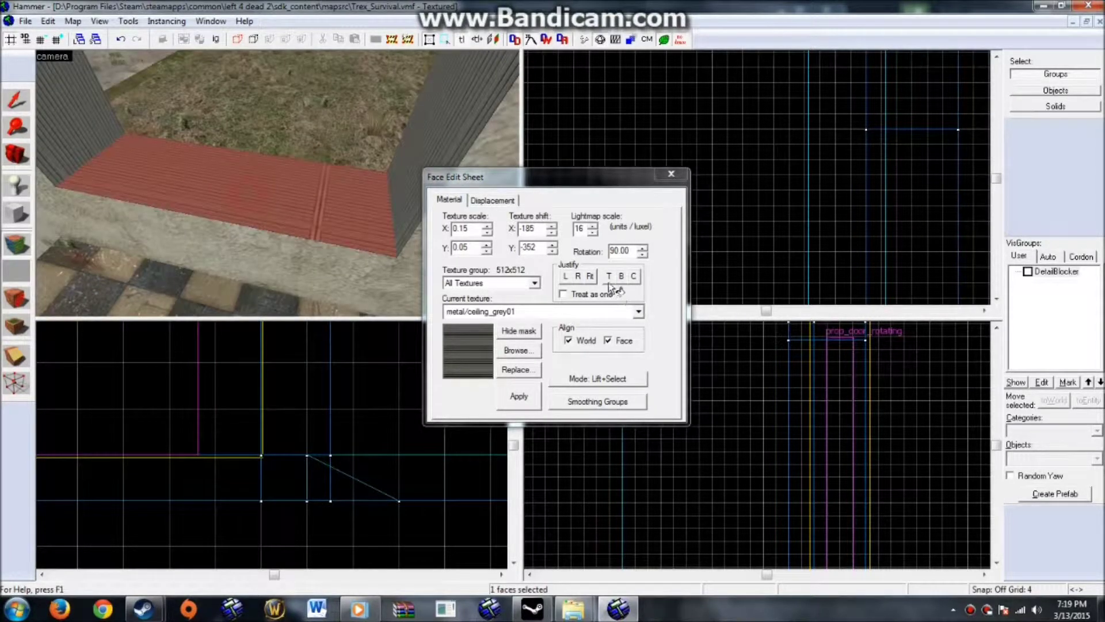
click(590, 276)
Fit the metal texture to one side face of the window opening and apply the fitted settings to the opposite side face
key(Up)
key(Up)
key(Up)
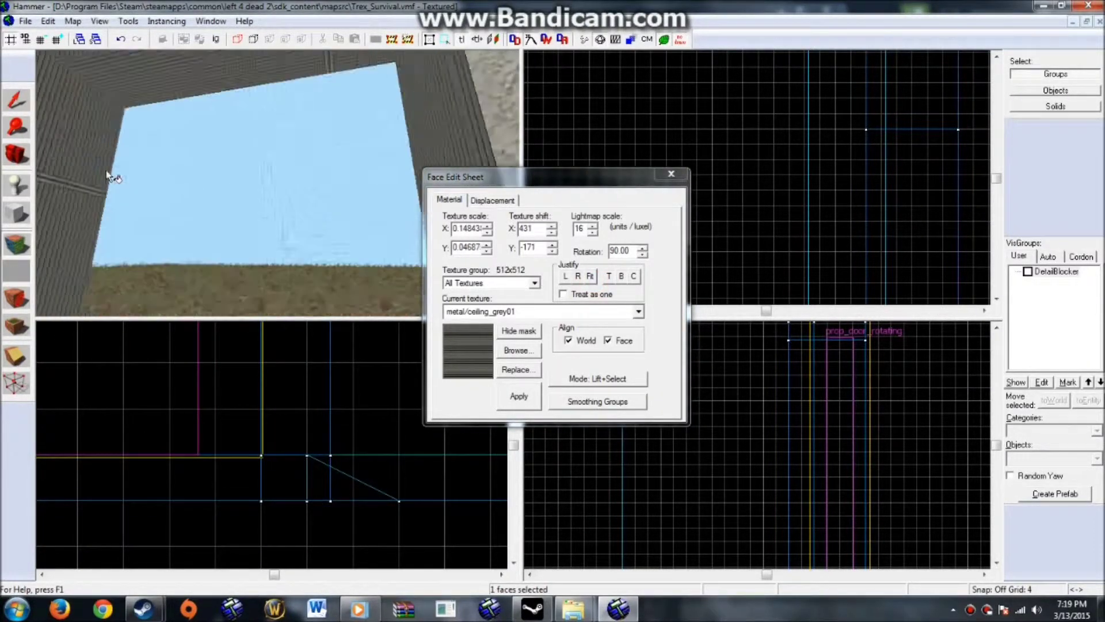
click(103, 206)
click(590, 276)
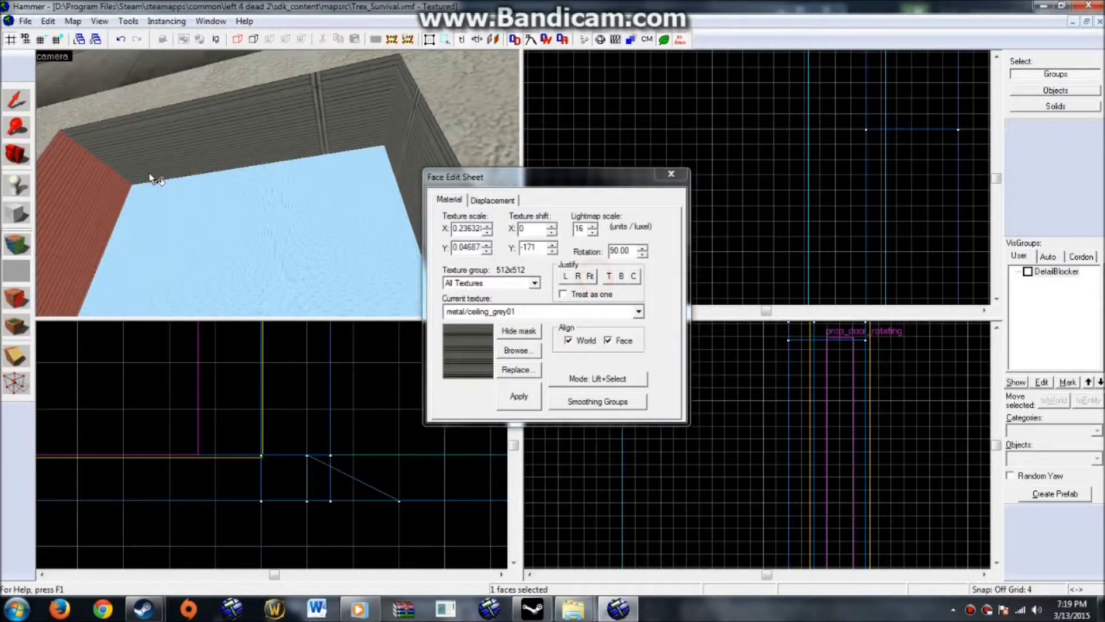
key(Right)
right_click(283, 185)
key(Down)
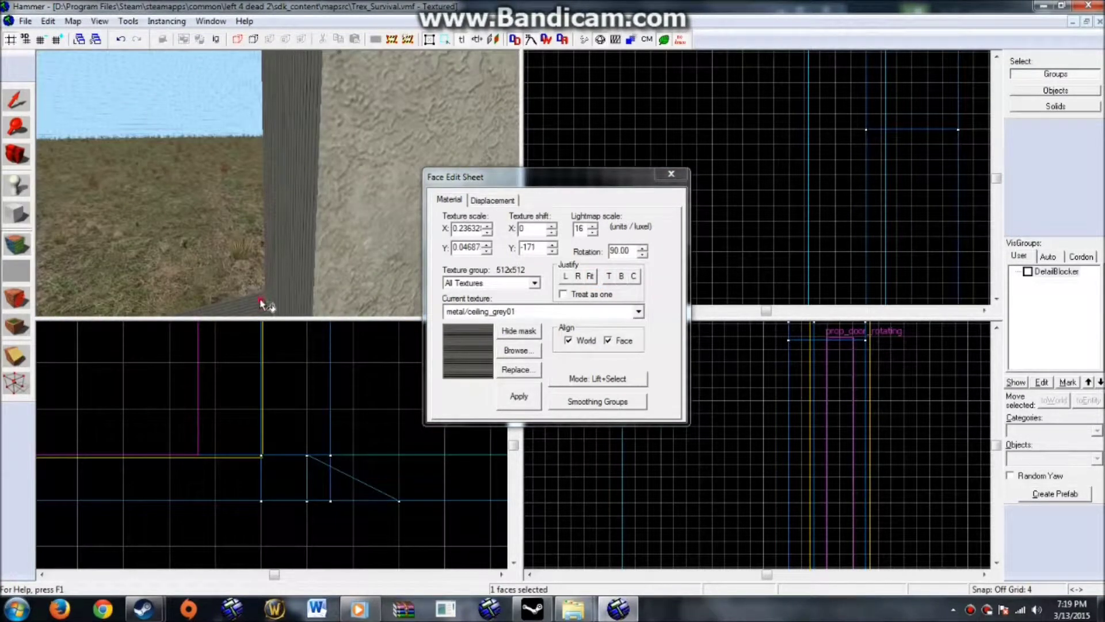
Leave face texture editing and examine the metal-textured faces of the window opening
click(260, 300)
key(Up)
key(Left)
key(Down)
click(16, 100)
key(z)
key(z)
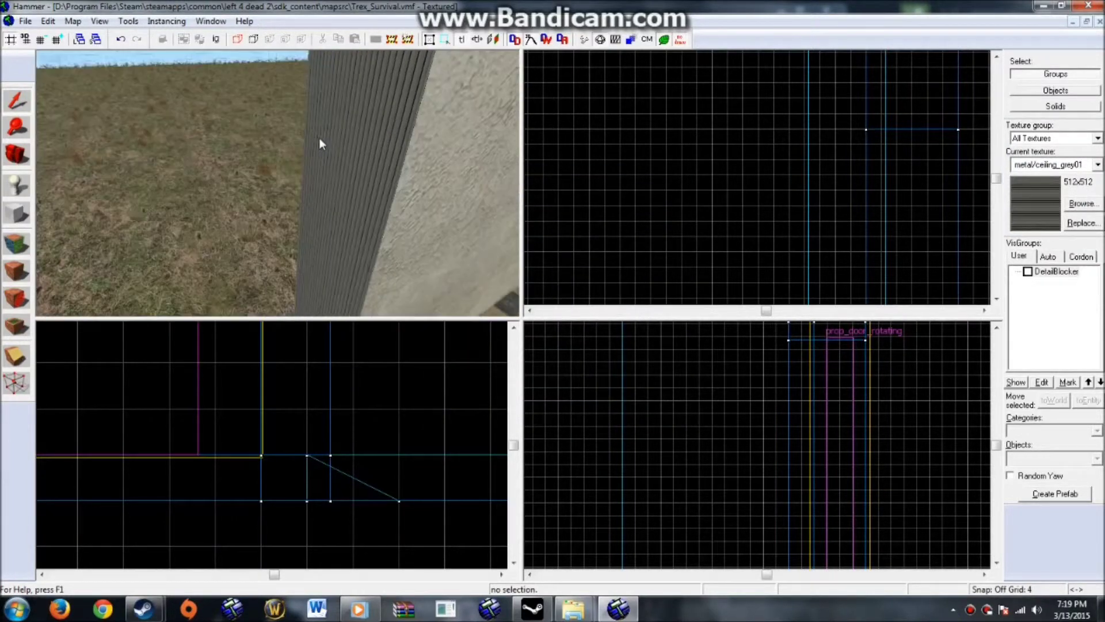
key(s)
key(z)
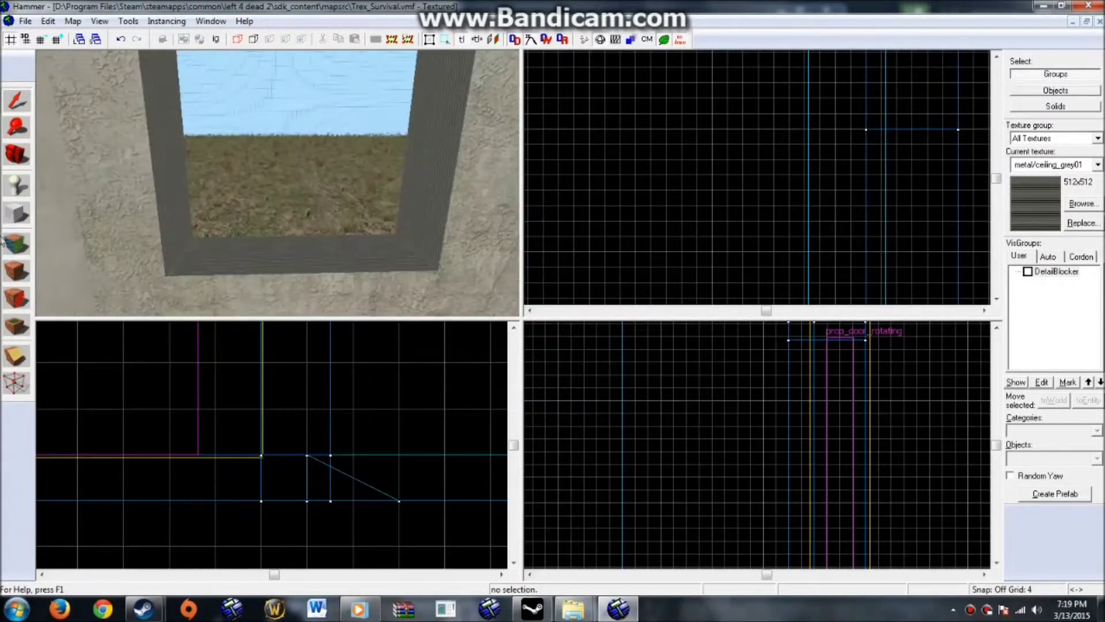
Browse the metal textures and choose metal/drtrime as the current texture
click(16, 244)
click(516, 350)
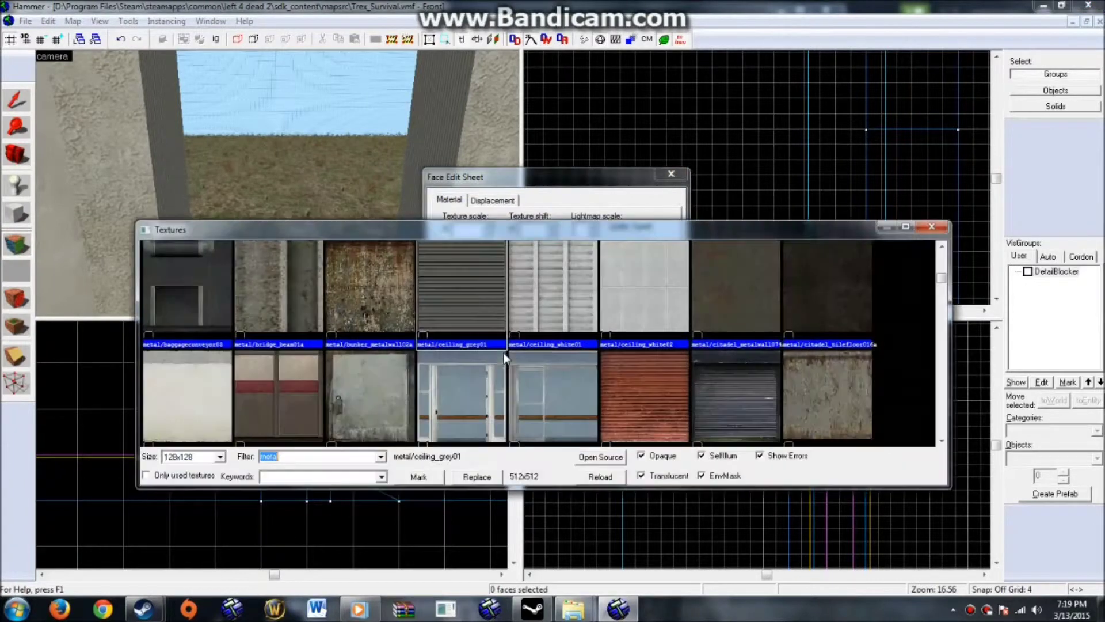
scroll(388, 383, down, 5)
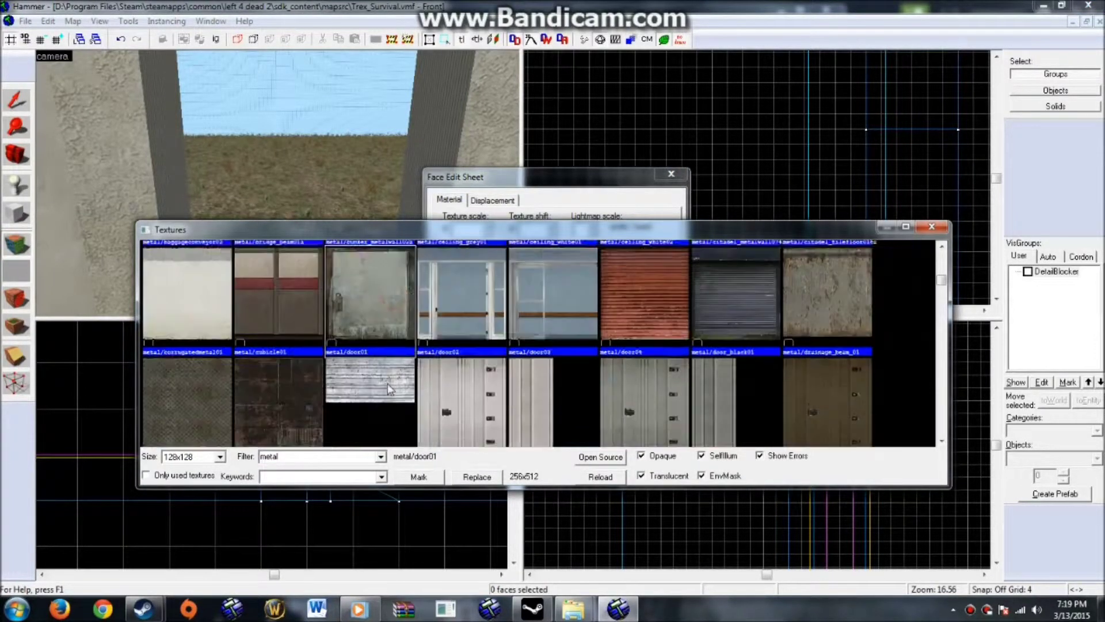
scroll(388, 378, up, 1)
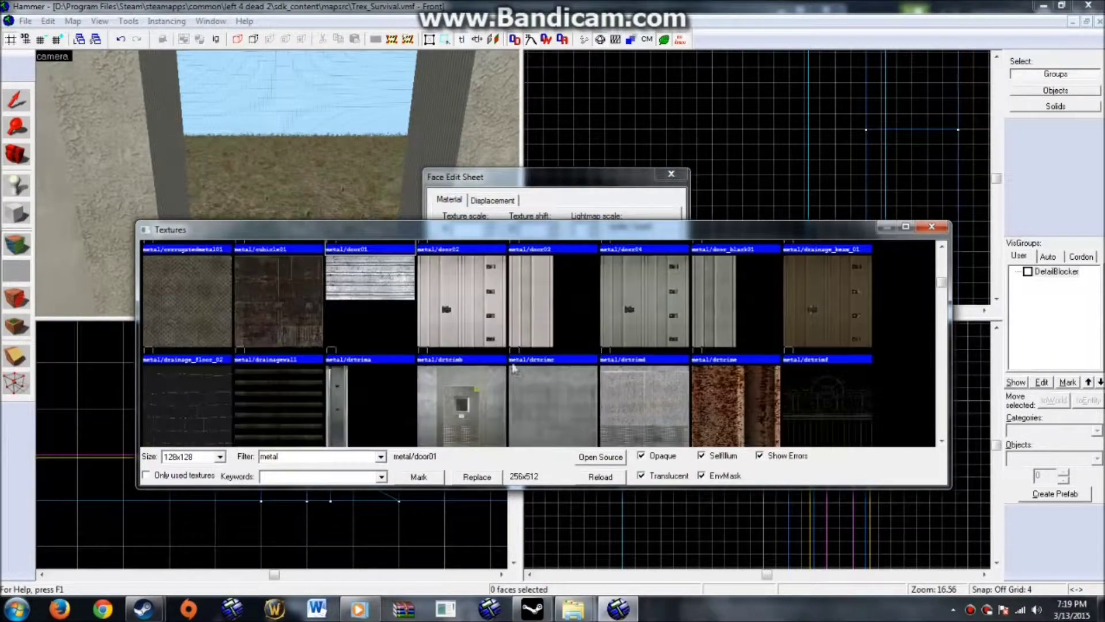
double_click(748, 328)
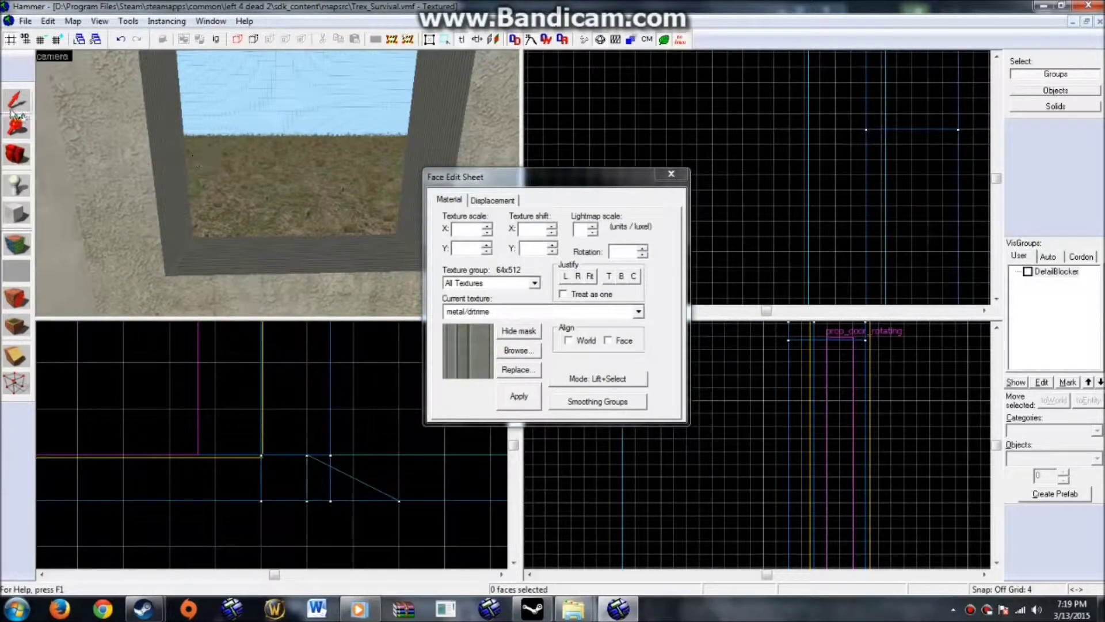
click(12, 110)
Create a 16 by 4 unit trim block, 83 units high, along one side of the window opening
scroll(772, 128, down, 4)
scroll(798, 230, up, 10)
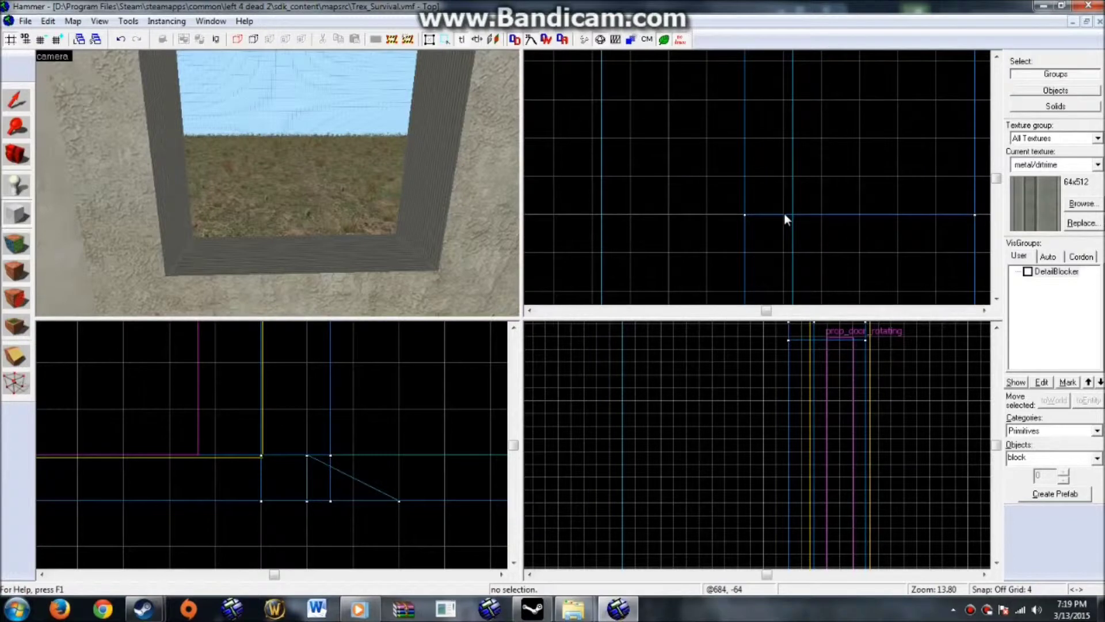
drag(785, 217, 825, 174)
scroll(866, 472, down, 3)
scroll(864, 460, up, 3)
scroll(854, 426, up, 3)
key(Return)
Duplicate the side trim block onto the opposite side of the window opening
drag(136, 92, 5, 102)
click(4, 102)
scroll(43, 204, down, 2)
click(8, 214)
scroll(800, 188, down, 1)
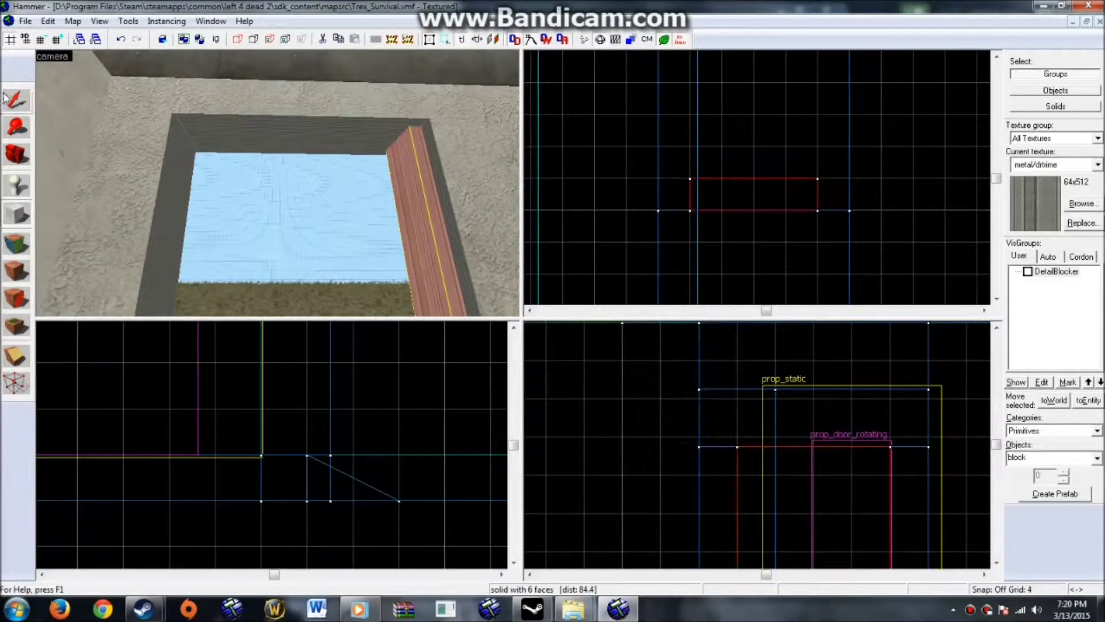
click(7, 97)
shift+drag(758, 195, 776, 162)
scroll(792, 134, down, 4)
scroll(773, 159, up, 2)
Create a trim block 16 by 68 units and 3 units high across the top of the window opening
key(z)
key(z)
click(12, 214)
scroll(771, 229, down, 3)
mouse_move(729, 172)
mouse_down()
mouse_move(775, 229)
mouse_move(789, 225)
mouse_move(785, 147)
mouse_move(798, 139)
mouse_up()
scroll(794, 141, up, 3)
scroll(798, 139, up, 2)
scroll(823, 462, down, 8)
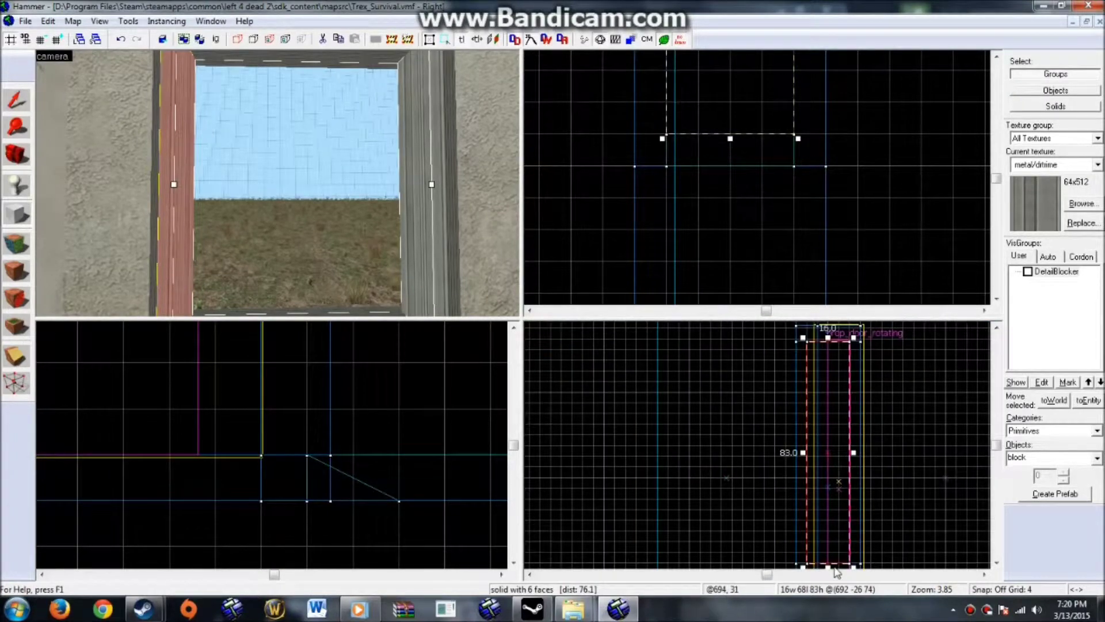
drag(828, 566, 821, 347)
scroll(821, 347, up, 4)
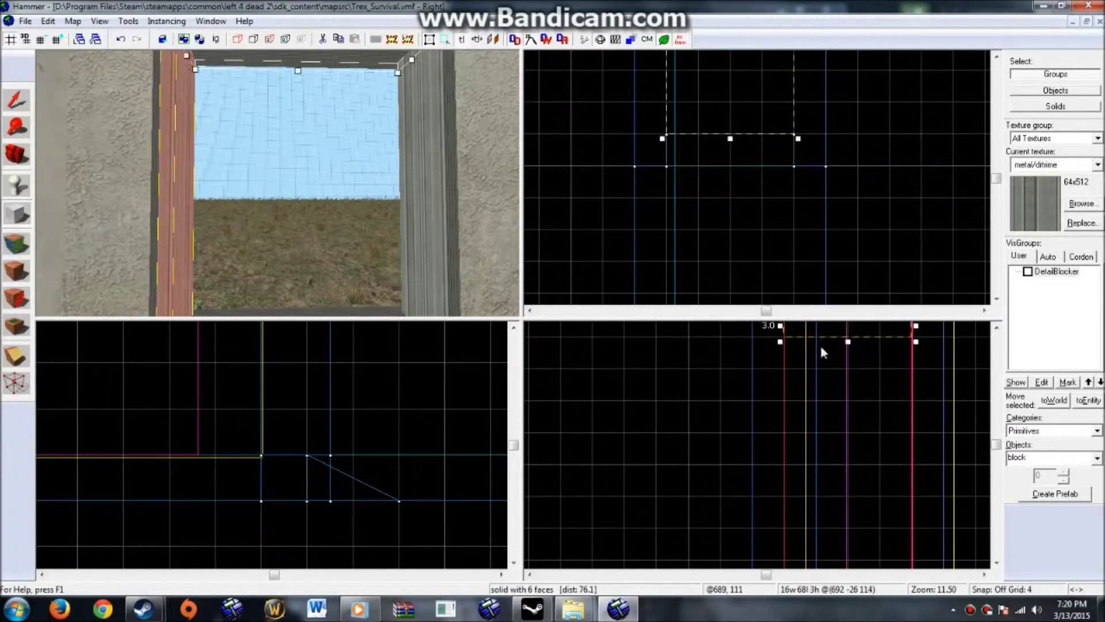
key(Return)
Copy the top trim block down to the sill of the window opening and deselect it
key(z)
key(z)
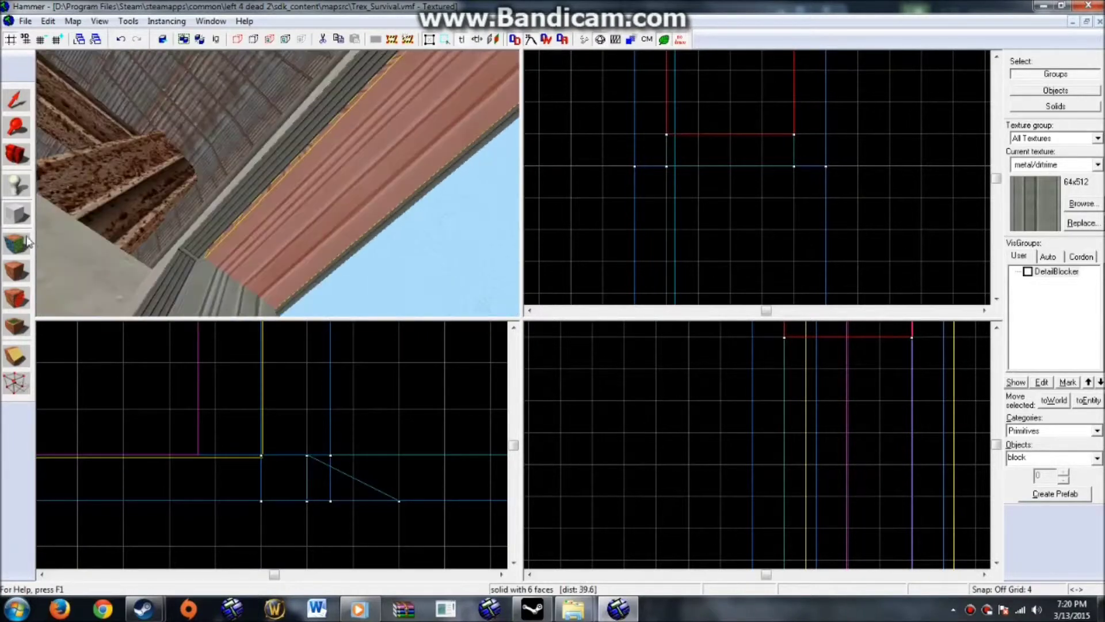
click(16, 99)
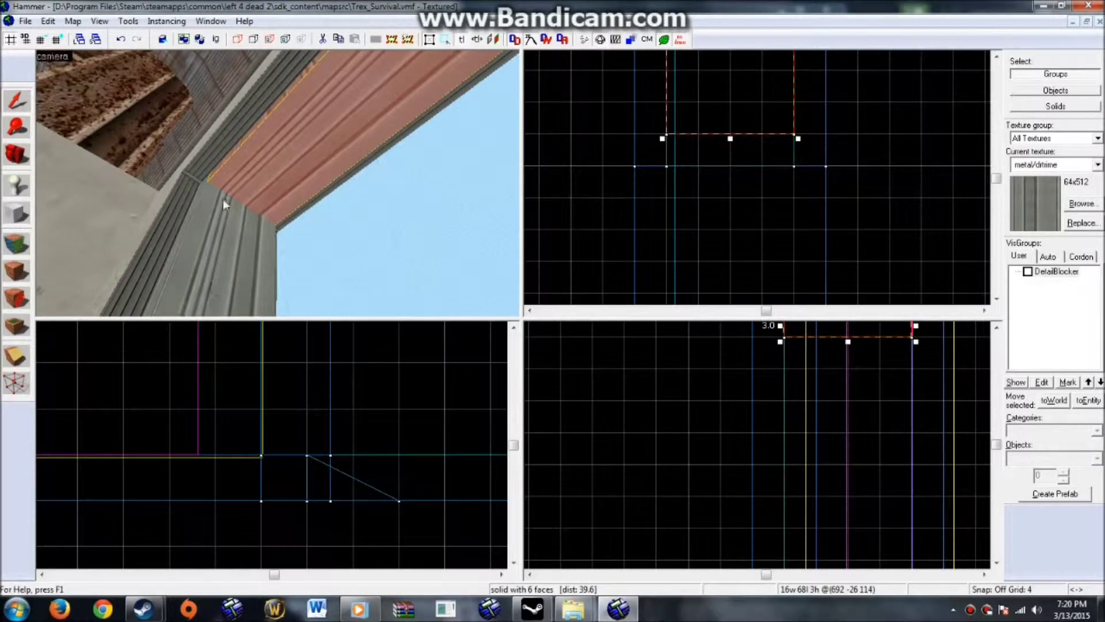
scroll(809, 331, up, 2)
drag(808, 331, 819, 494)
click(665, 427)
Rotate the metal/drtrime texture to 90 degrees on the room-facing face of the sill trim
key(z)
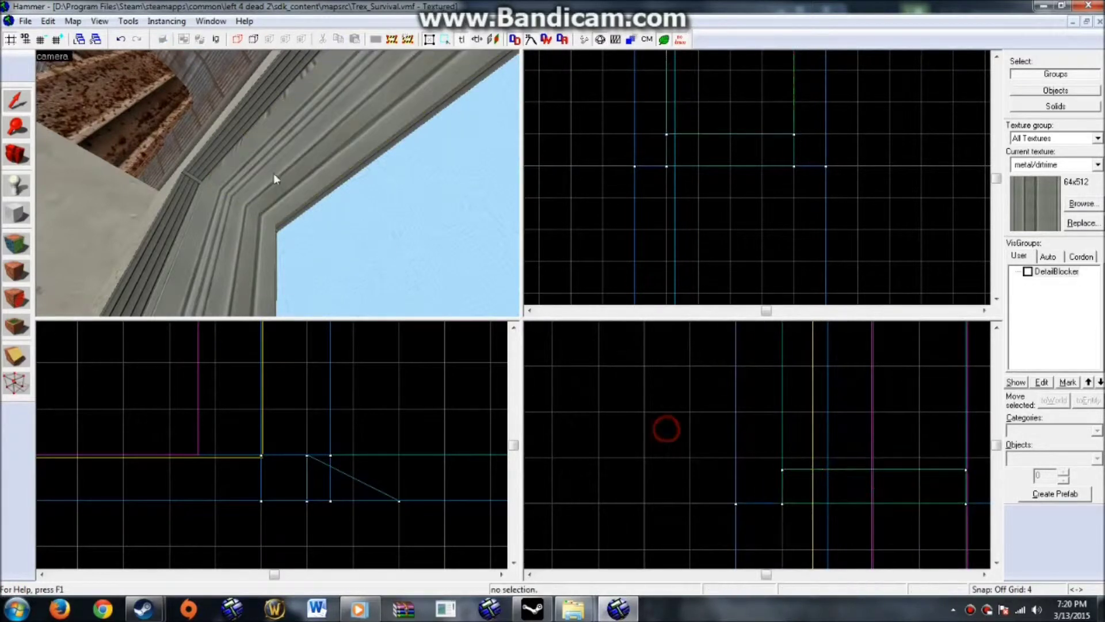
key(w)
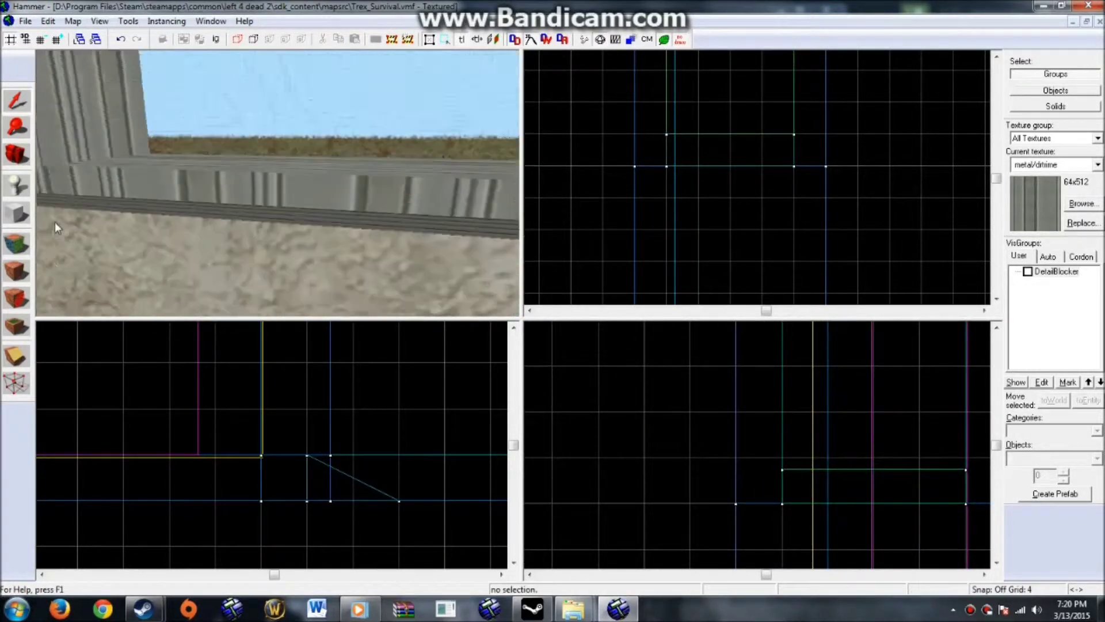
key(z)
click(19, 245)
click(181, 221)
click(611, 252)
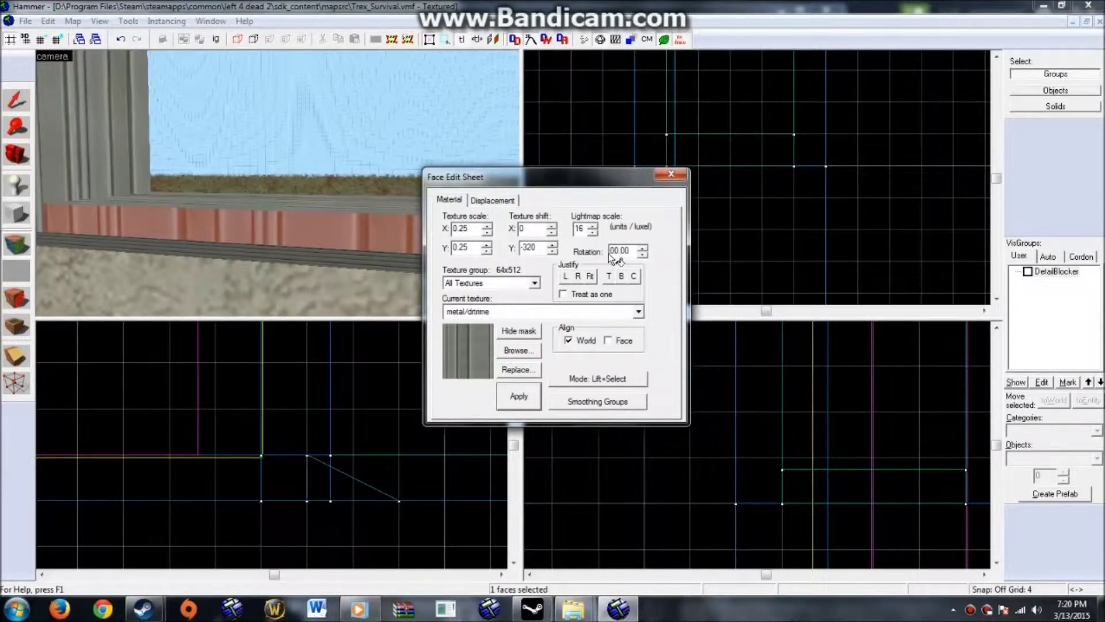
text(9)
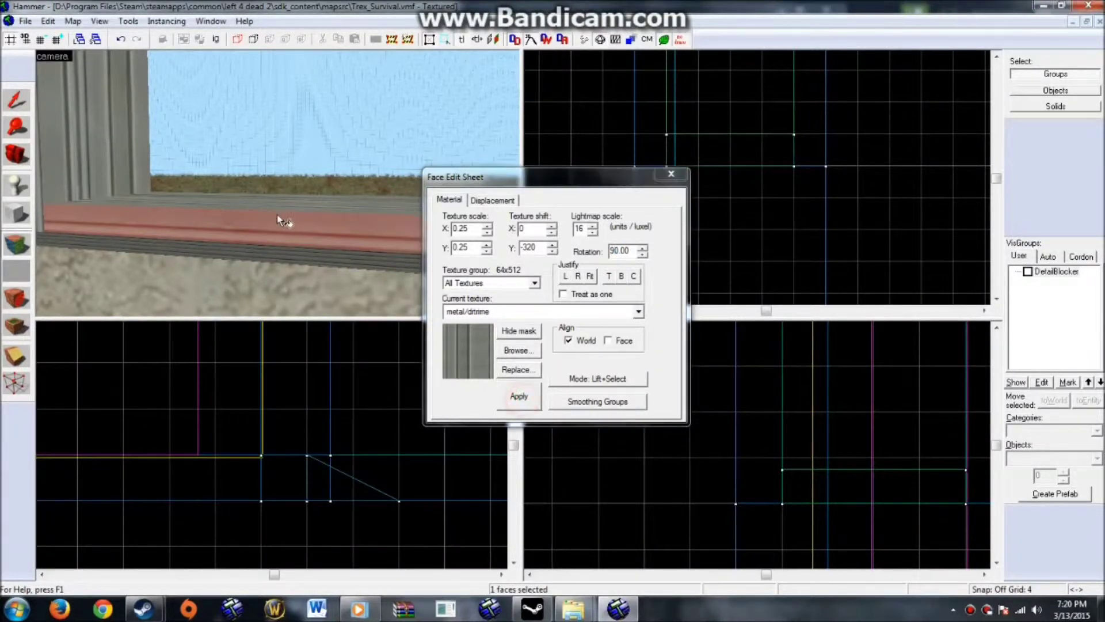
Apply the 90-degree metal/drtrime texture to the remaining front and back faces of the top and bottom trim
text(zw)
right_click(276, 187)
key(z)
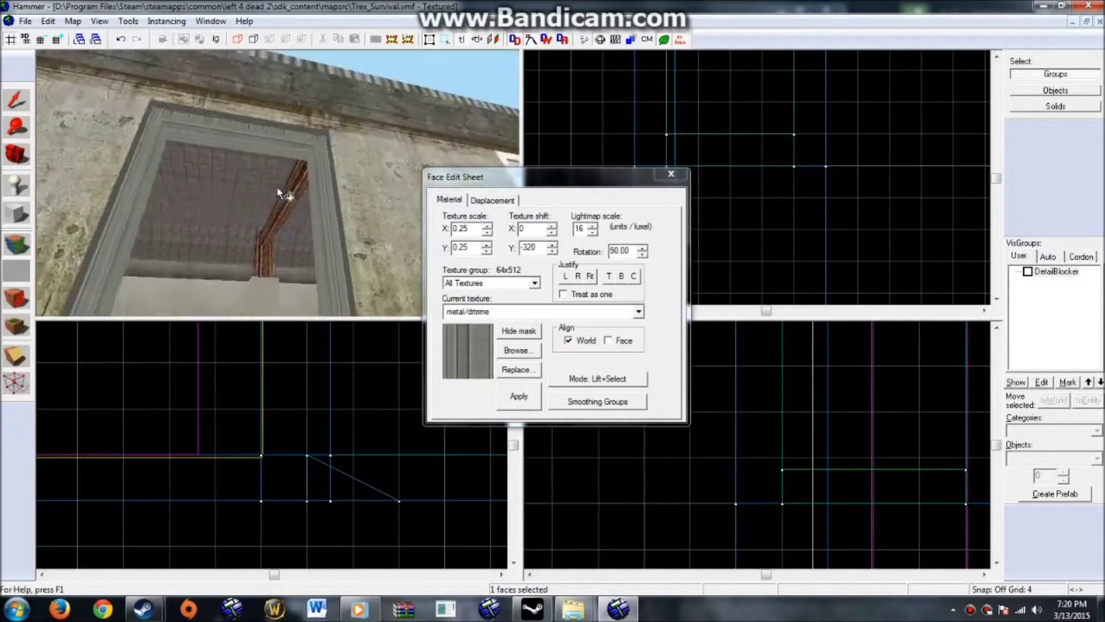
key(z)
right_click(263, 227)
key(z)
key(w)
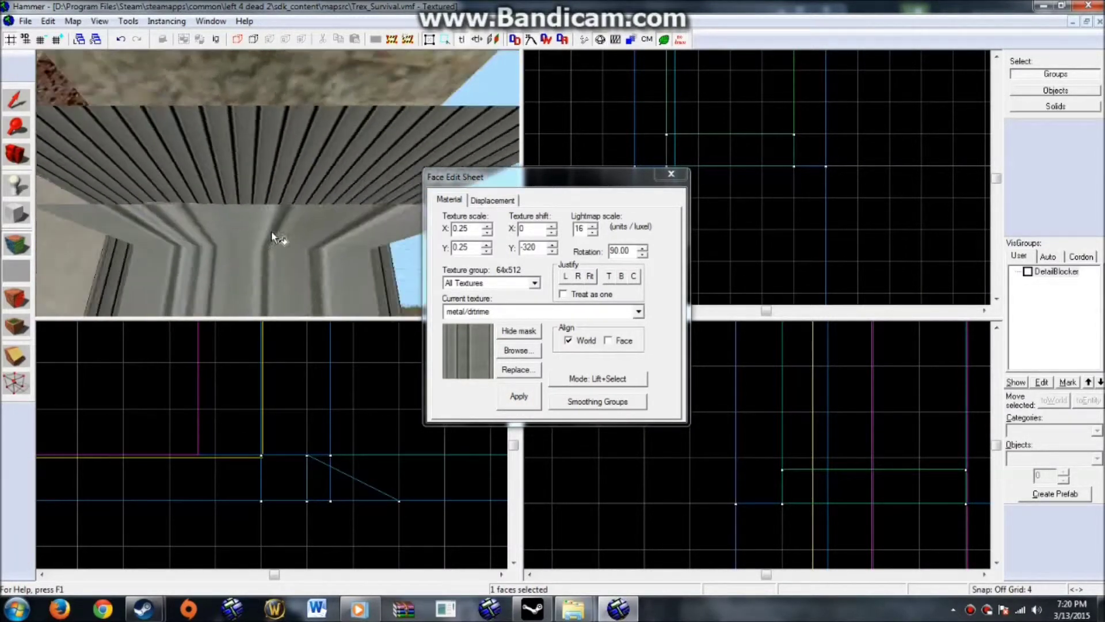
right_click(268, 144)
key(z)
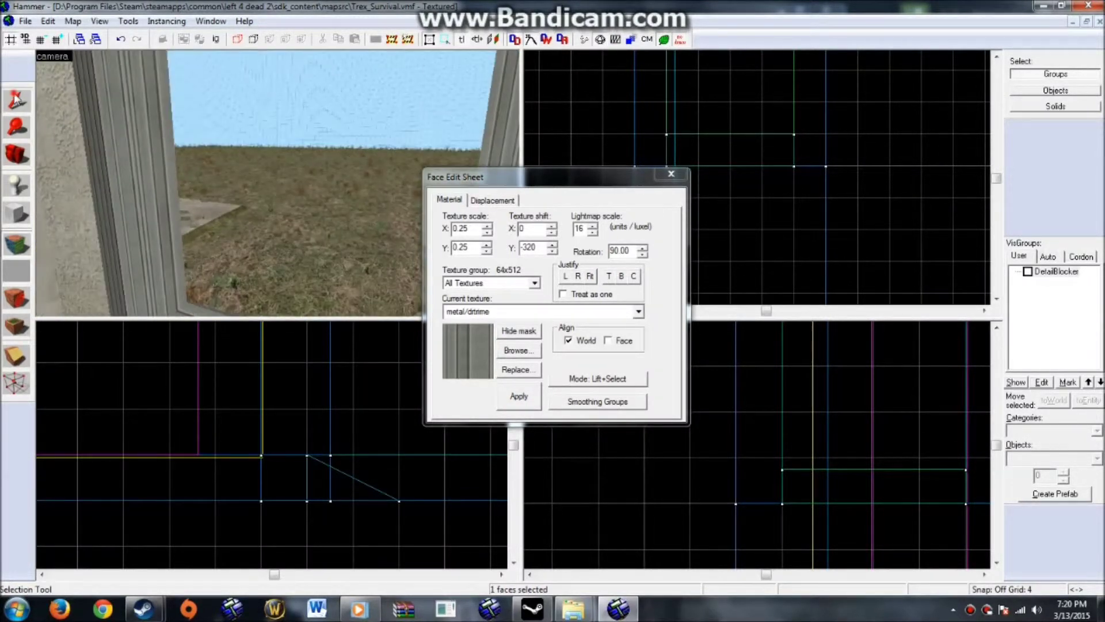
Examine the trimmed window frame from inside and outside the building
key(s)
key(z)
key(shift+s)
key(z)
key(w)
key(z)
key(w)
key(s)
key(w)
key(s)
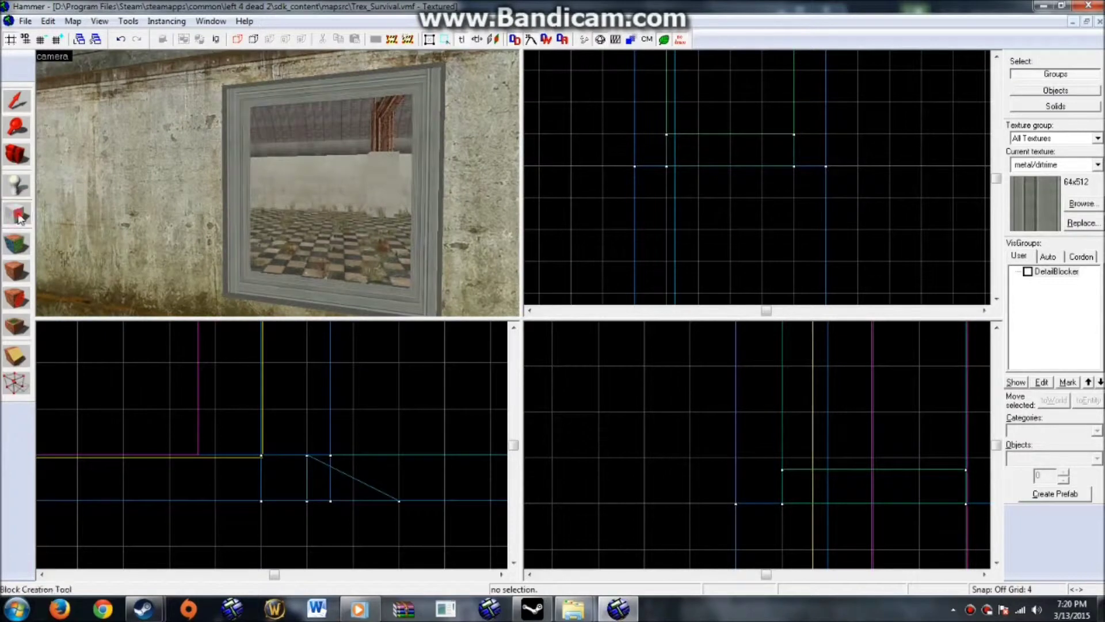
Search the textures for nodraw and choose tools/toolsnodraw as the current texture
click(16, 242)
click(485, 342)
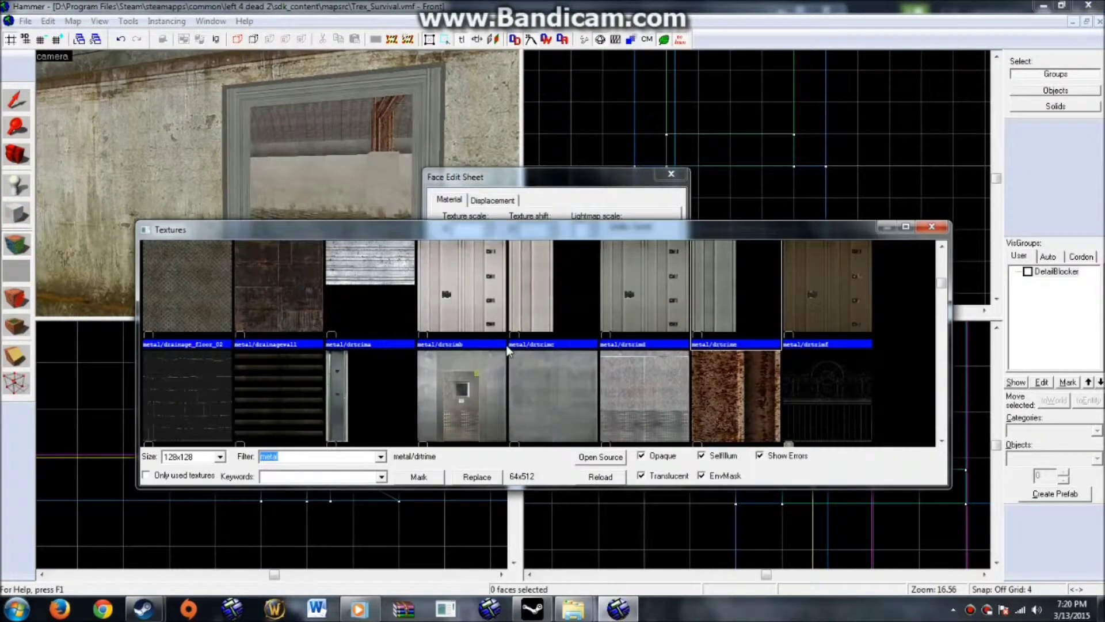
text(nodraw)
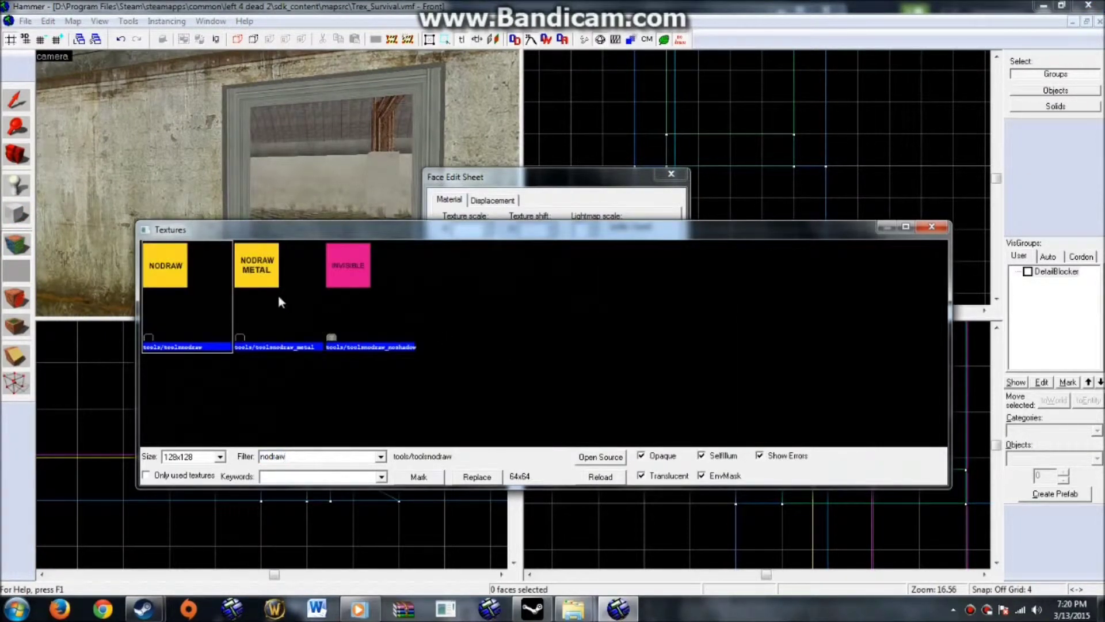
double_click(210, 288)
click(16, 101)
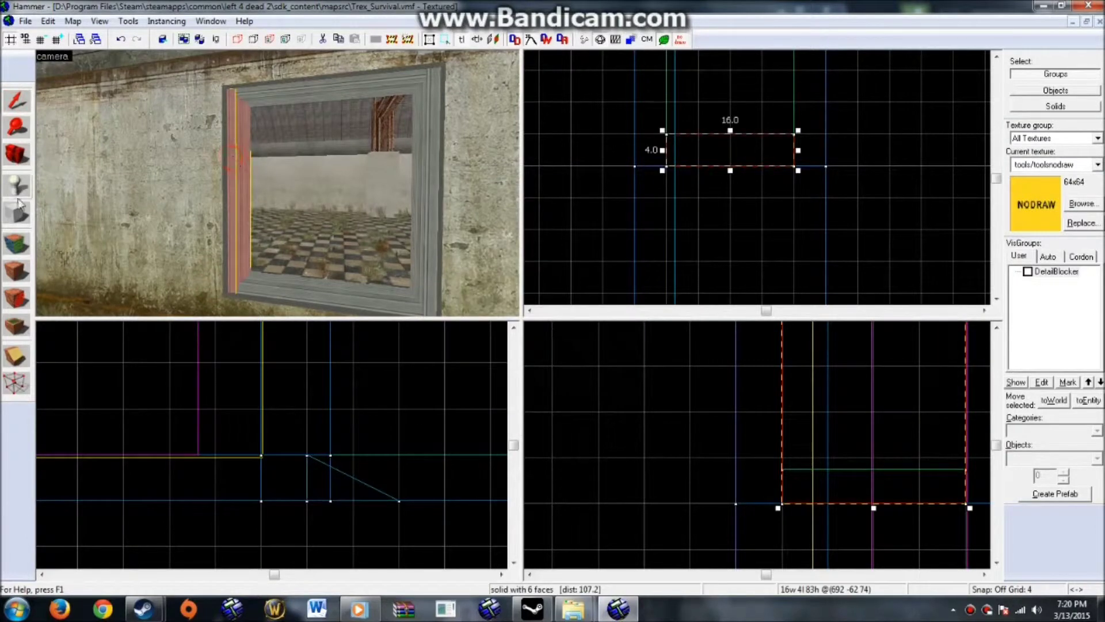
Create a nodraw pane block inside the trim frame, 8 by 68 units and 77 units high
click(16, 215)
scroll(748, 79, down, 2)
drag(724, 254, 747, 123)
scroll(751, 121, up, 4)
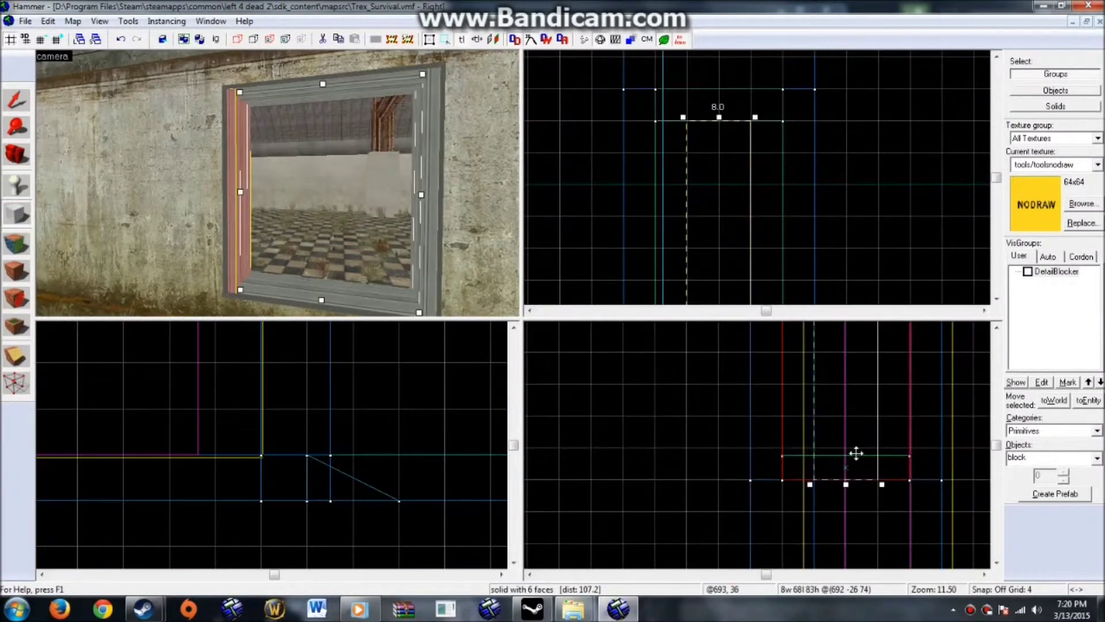
drag(845, 487, 859, 462)
scroll(859, 461, down, 5)
scroll(855, 428, up, 5)
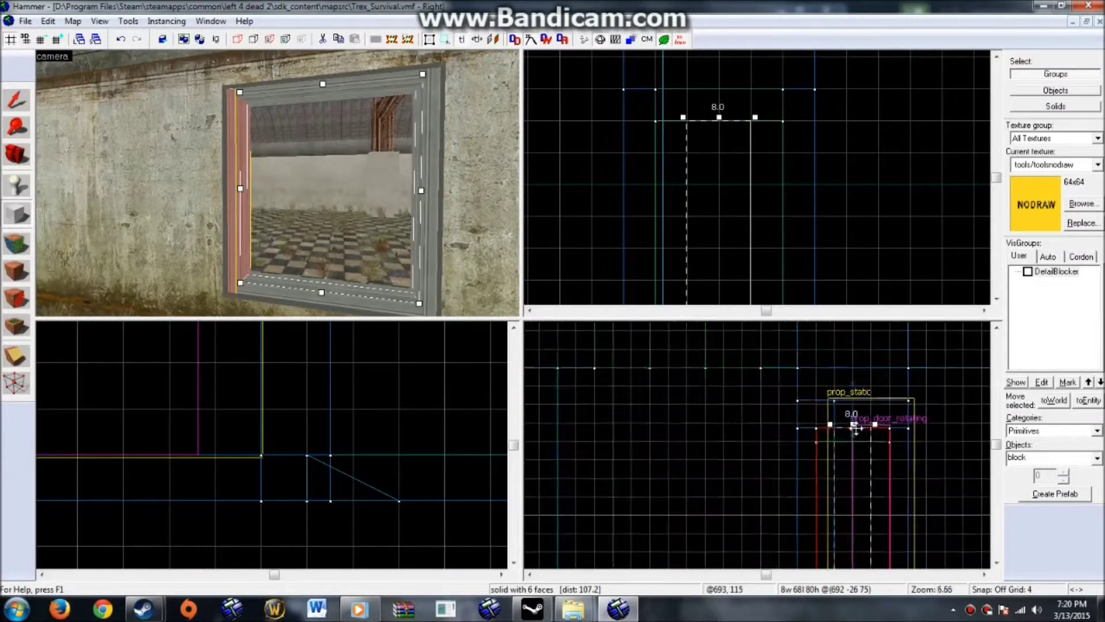
drag(852, 424, 855, 451)
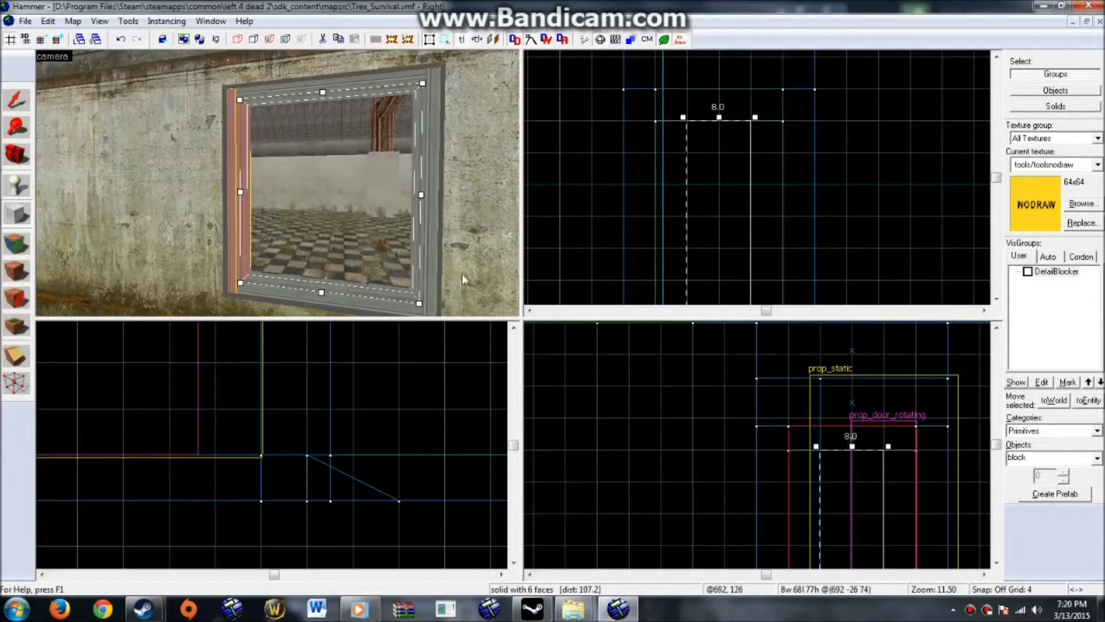
key(Return)
click(6, 99)
click(563, 166)
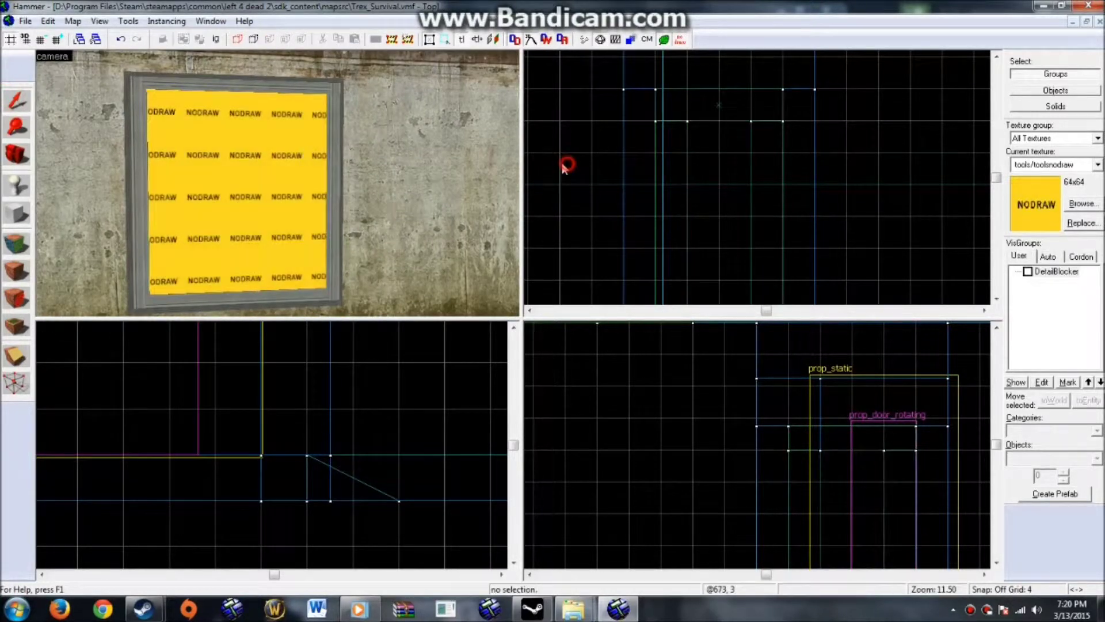
Filter the textures by glass and choose glass/glasswindowbreak070a as the current texture
click(14, 245)
click(526, 352)
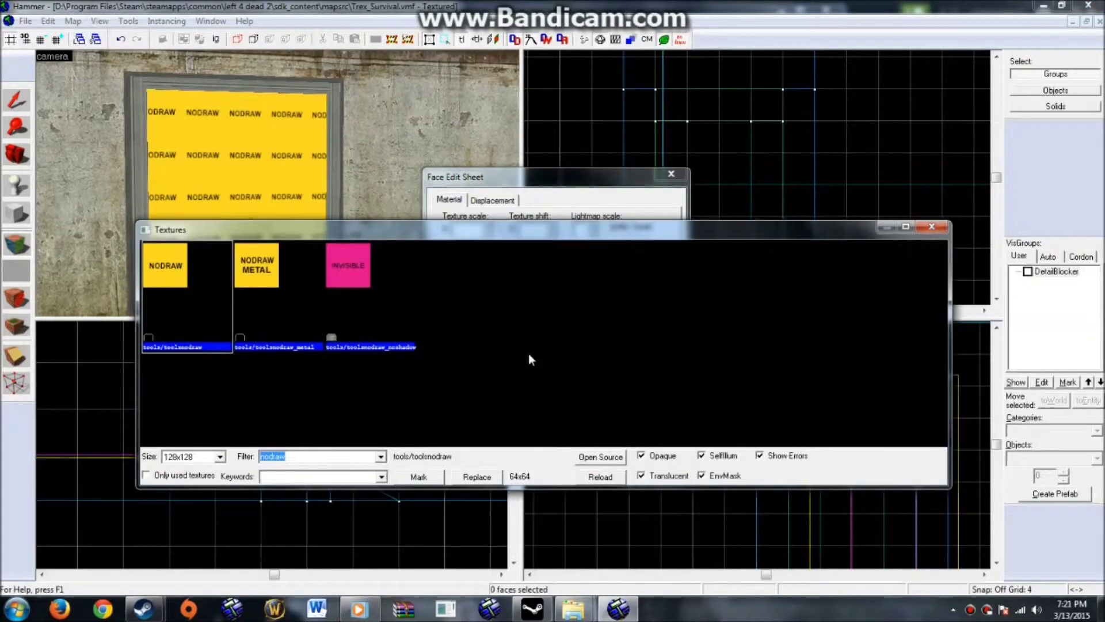
click(380, 269)
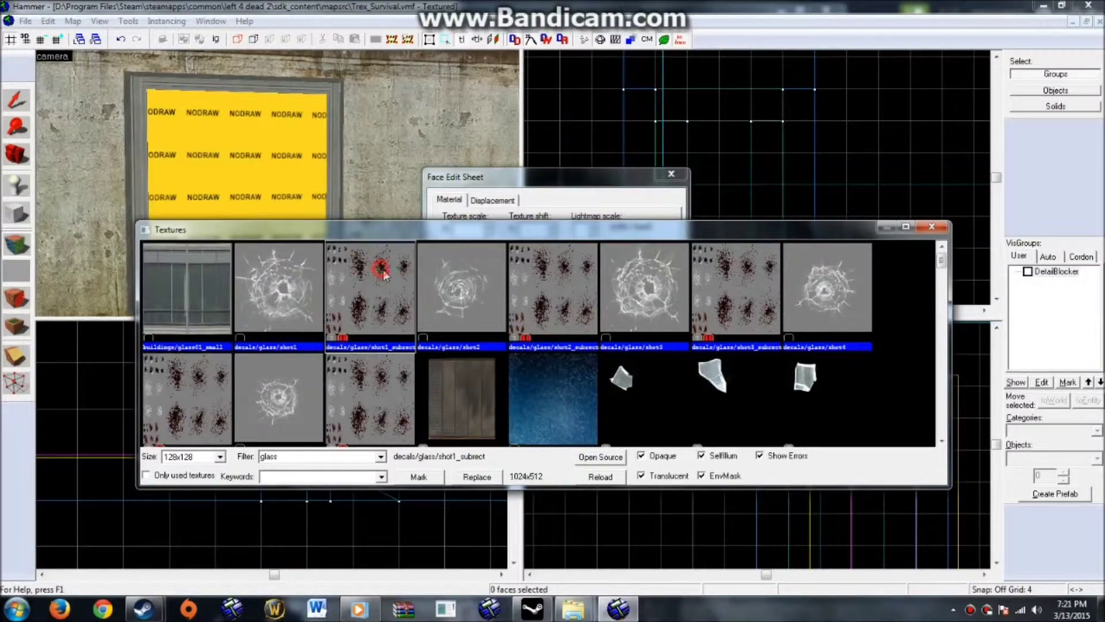
scroll(489, 371, down, 7)
click(645, 276)
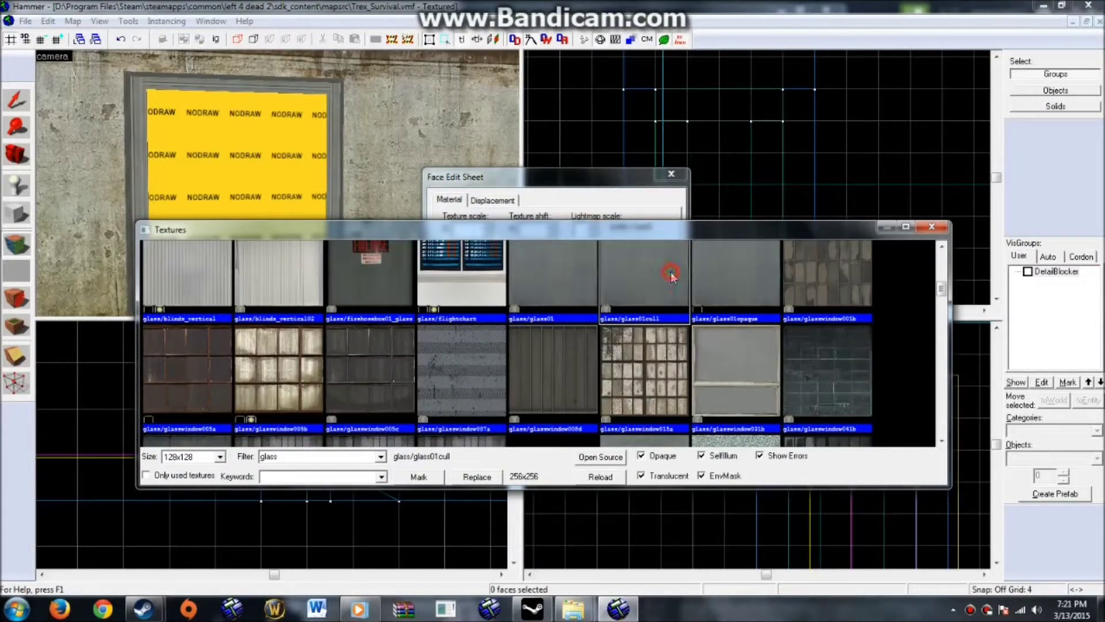
scroll(636, 296, down, 3)
double_click(646, 271)
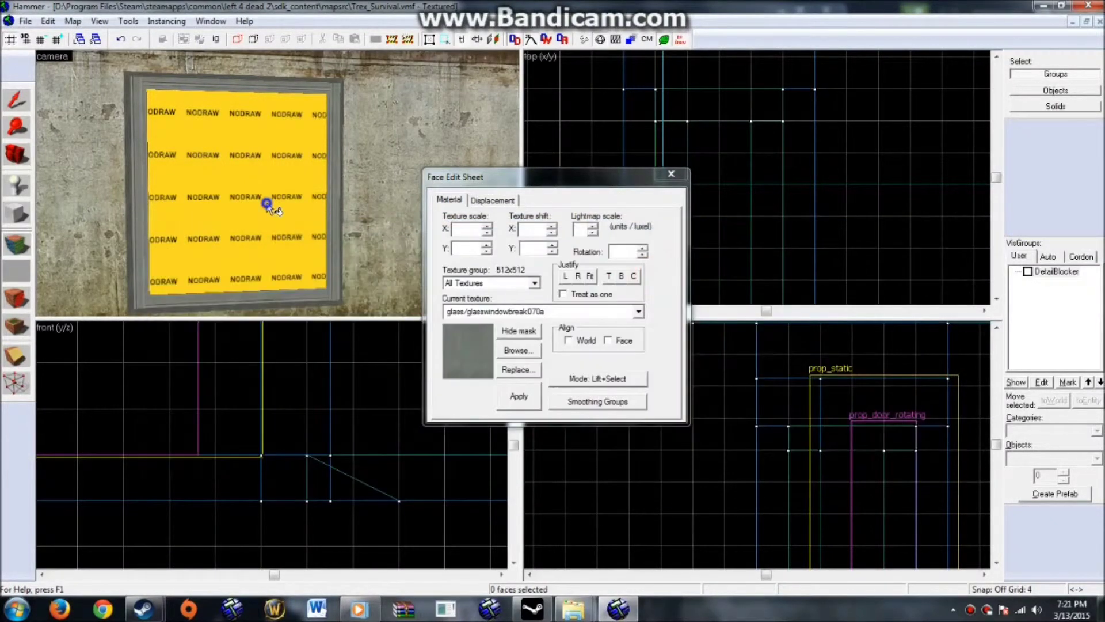
Apply the glass/glasswindowbreak070a texture to both large faces of the pane and fit it to the face
right_click(266, 203)
scroll(259, 233, up, 2)
key(z)
right_click(257, 231)
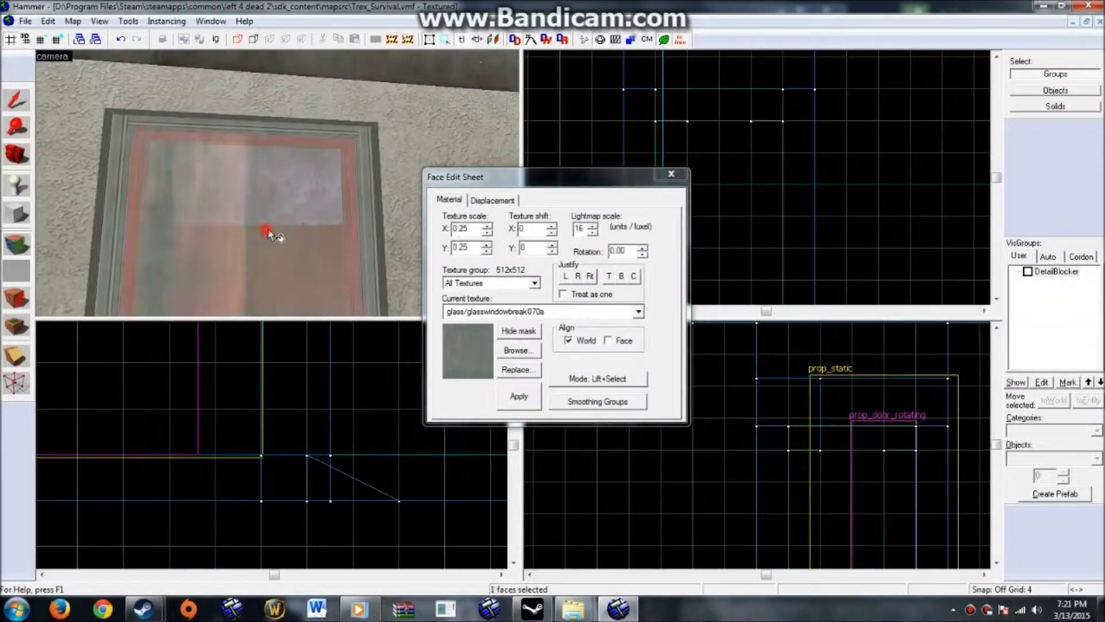
click(589, 277)
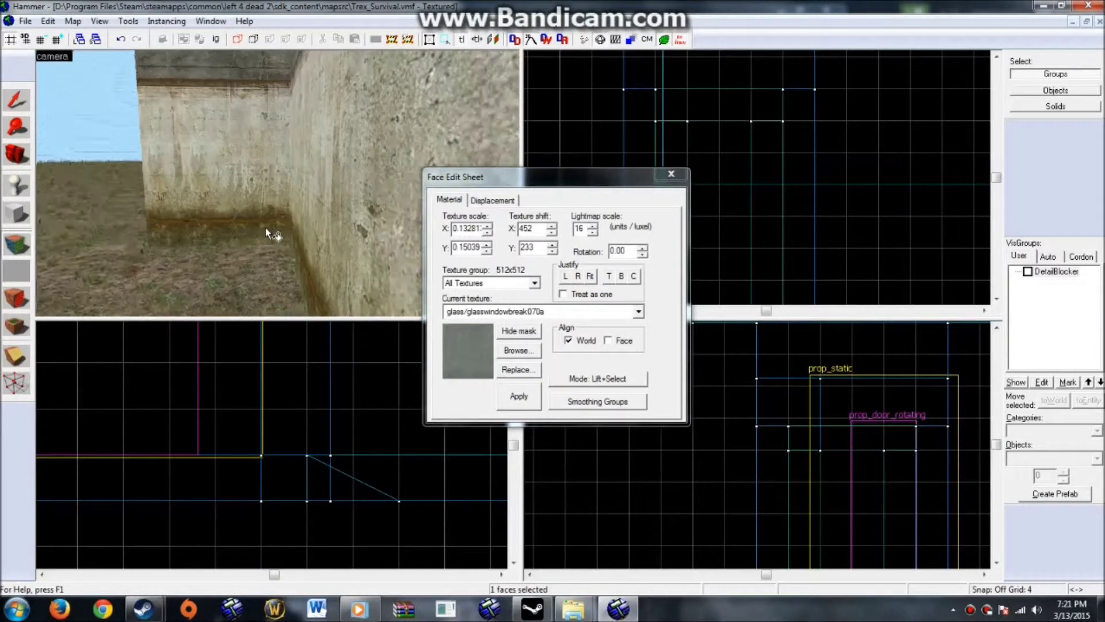
Leave face texture editing and examine the glass pane from outside the building
key(s)
key(z)
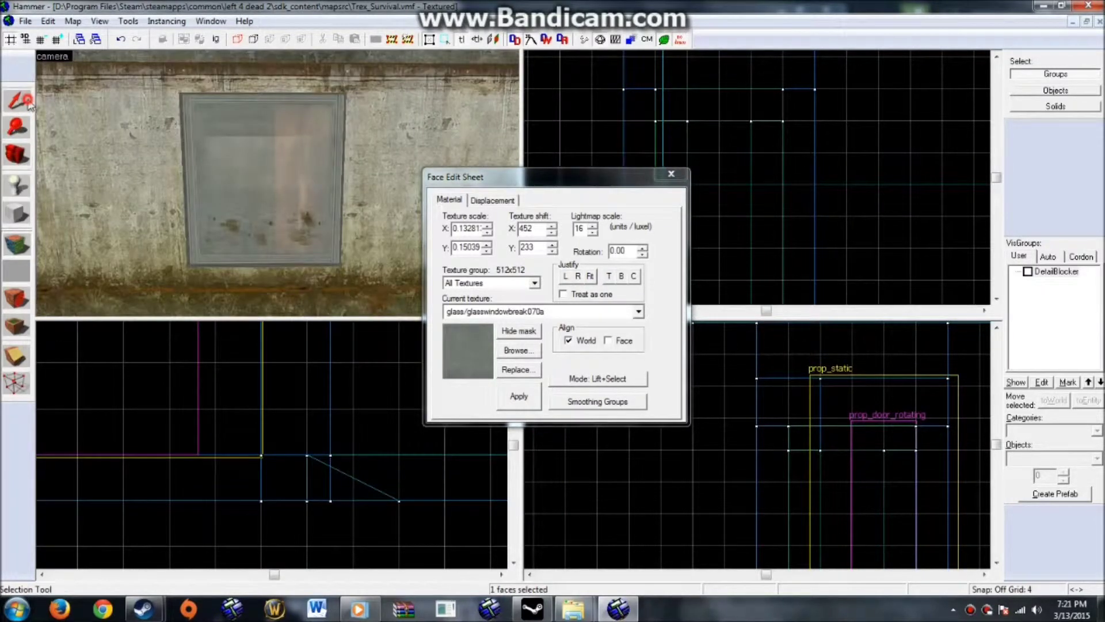
click(20, 99)
key(z)
key(w)
key(s)
key(w)
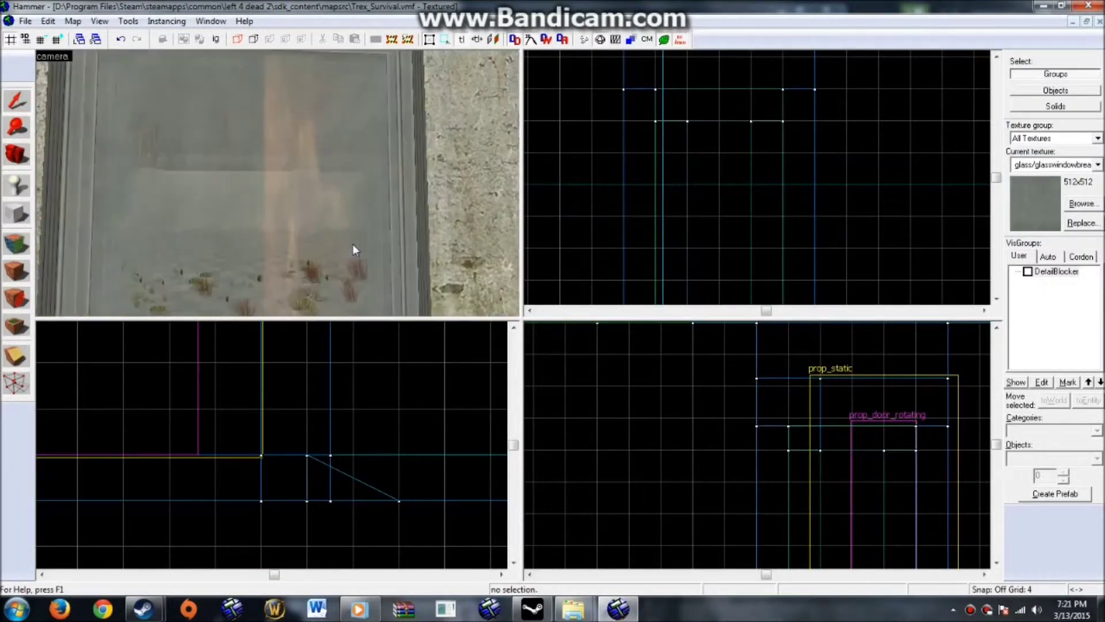
Tie the window's glass pane to a func_breakable entity
key(z)
key(w)
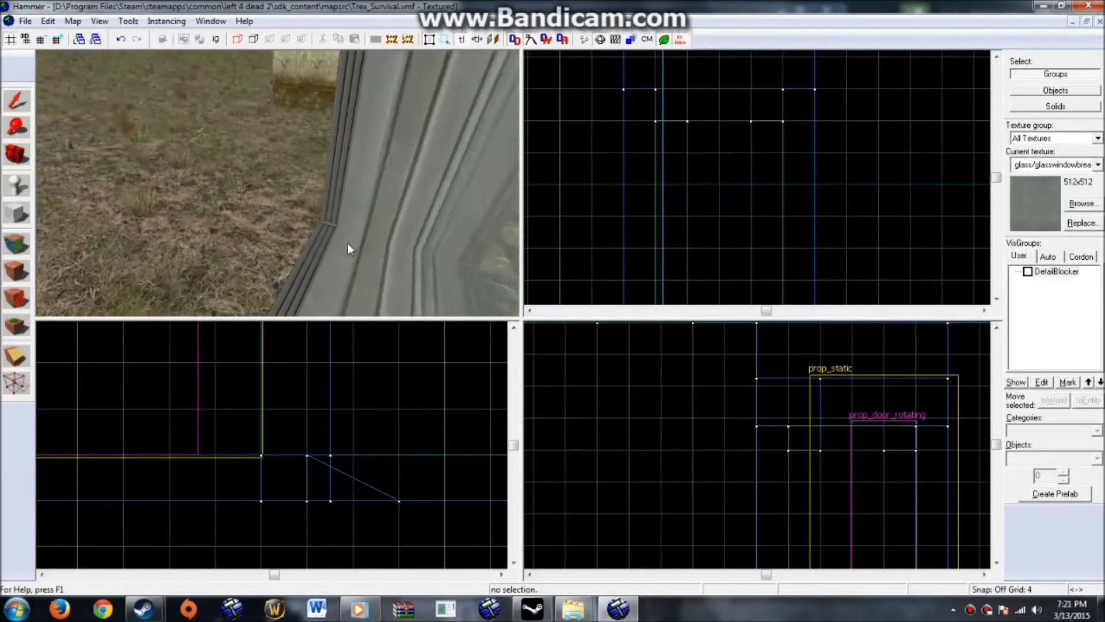
key(s)
key(s)
click(267, 191)
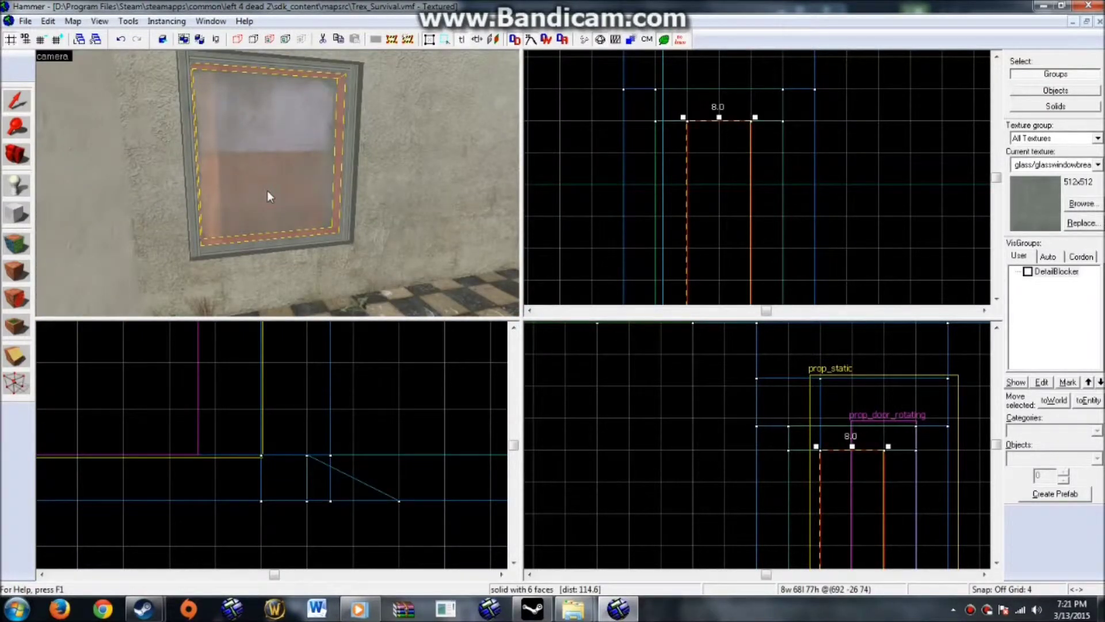
key(ctrl+t)
drag(377, 198, 333, 198)
text(break)
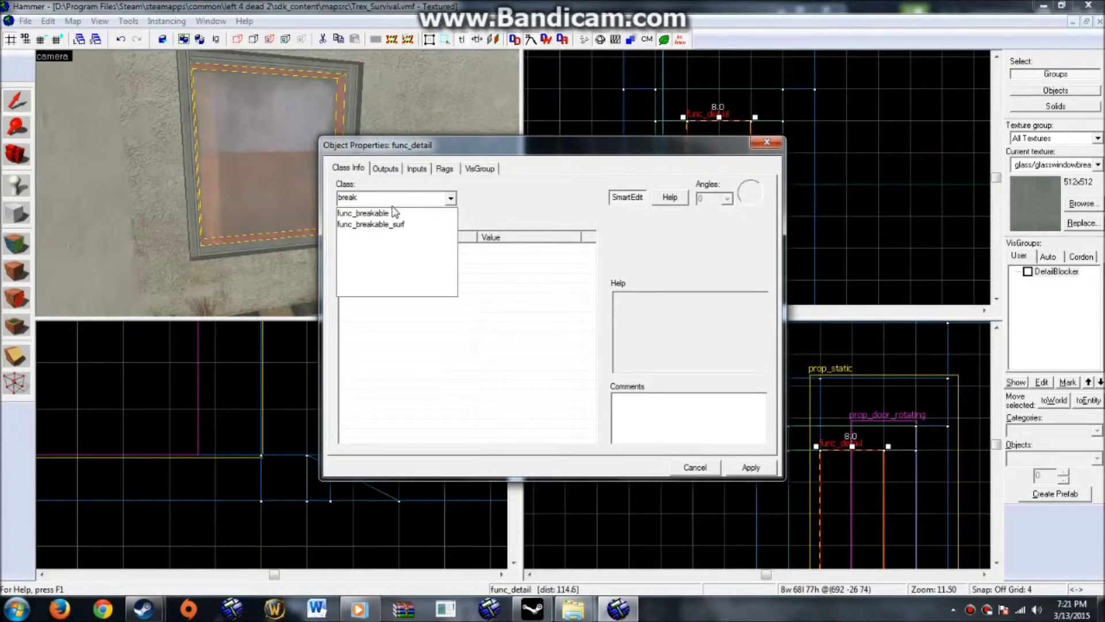
click(369, 213)
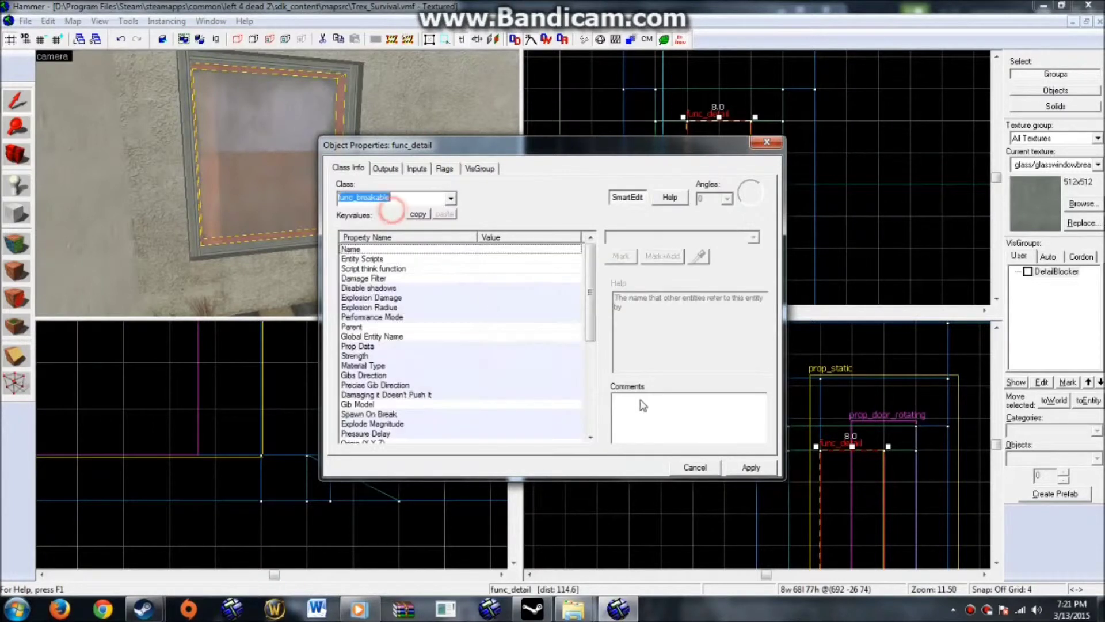
click(747, 467)
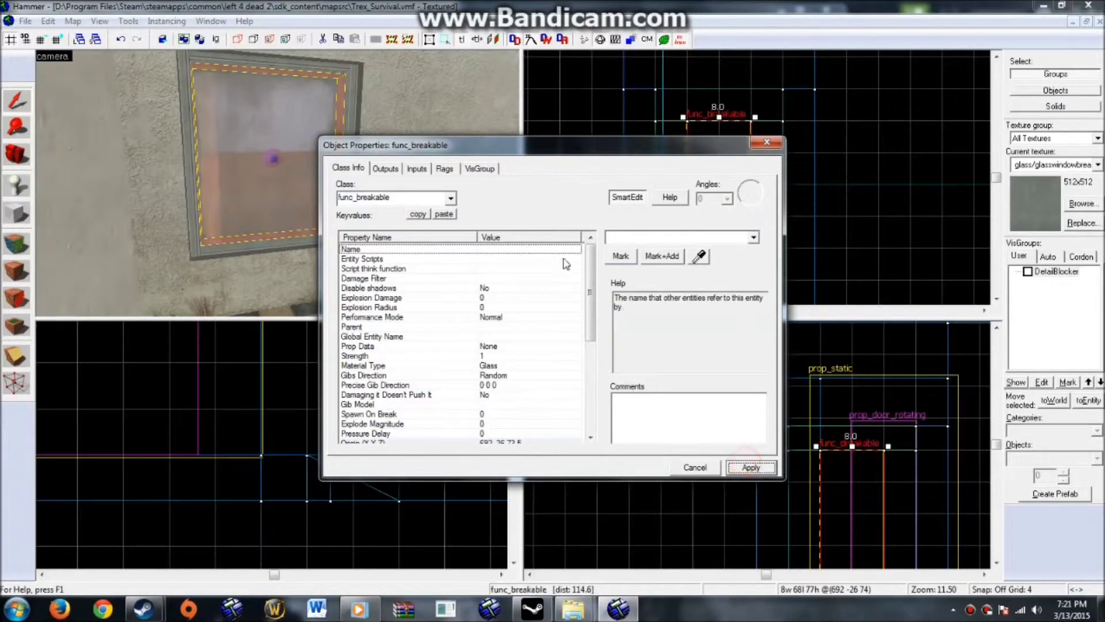
Set the glass pane's Strength to 10 and enable its Break on Touch and Break on Pressure flags
click(503, 366)
click(501, 355)
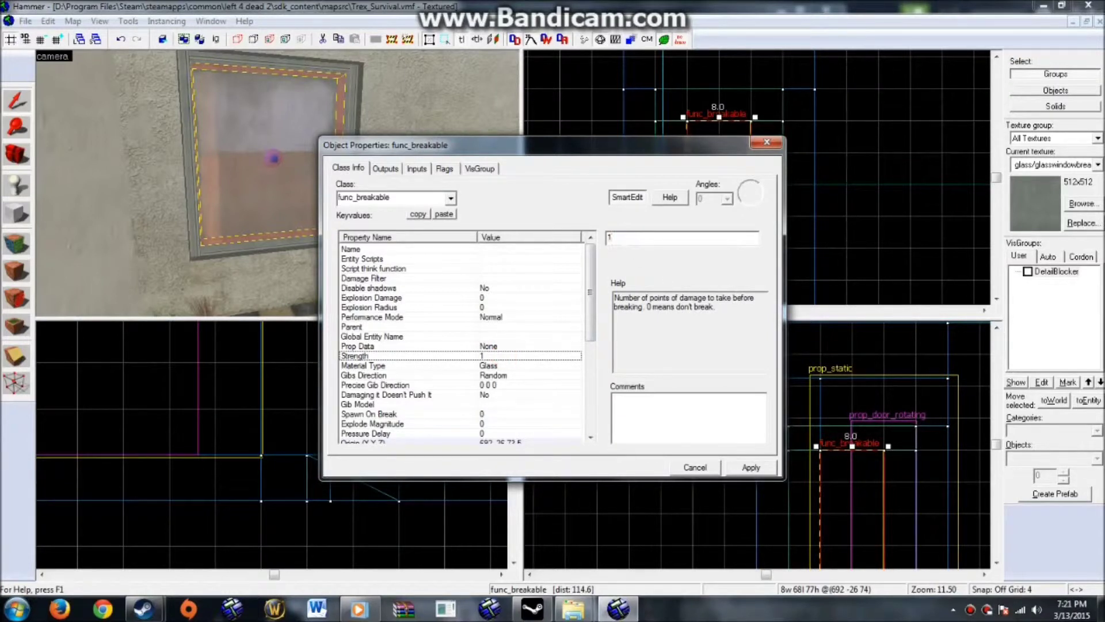
text(0)
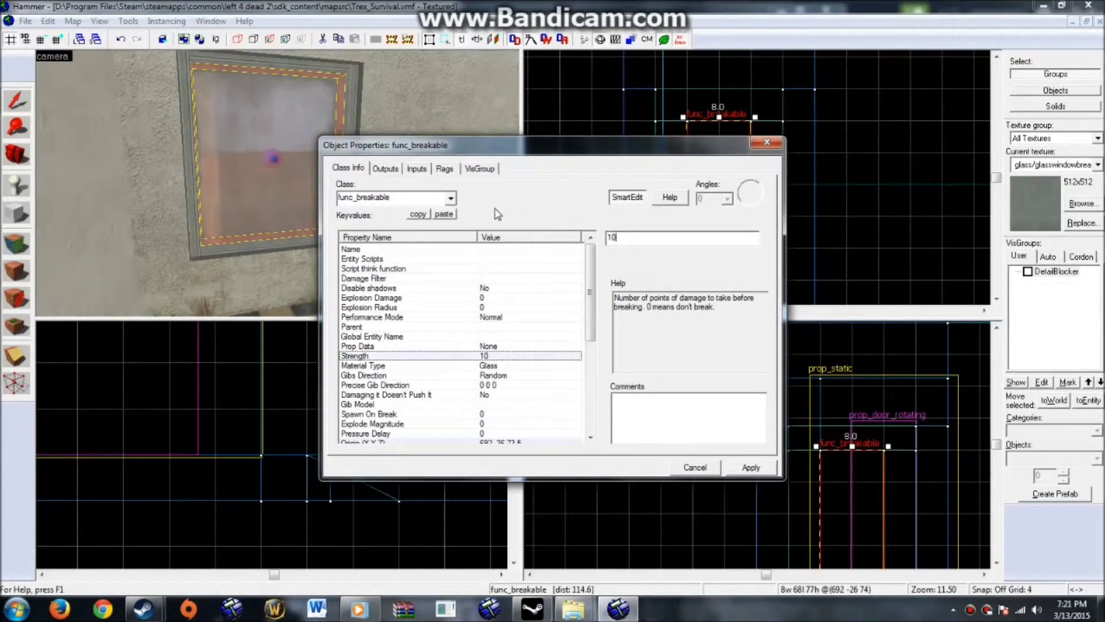
click(444, 169)
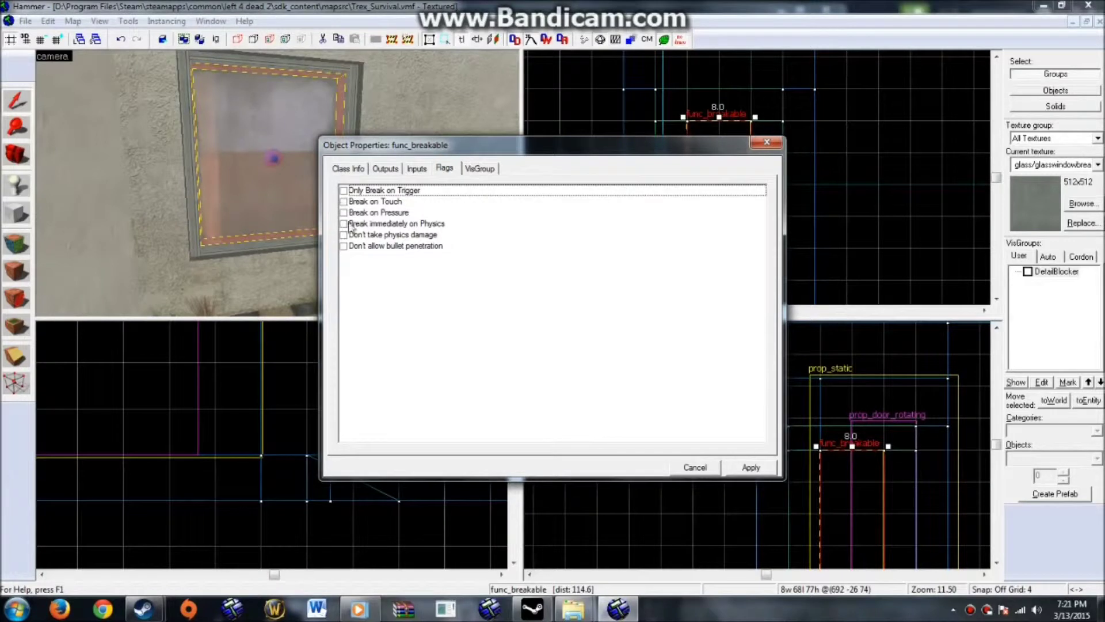
click(344, 213)
click(344, 201)
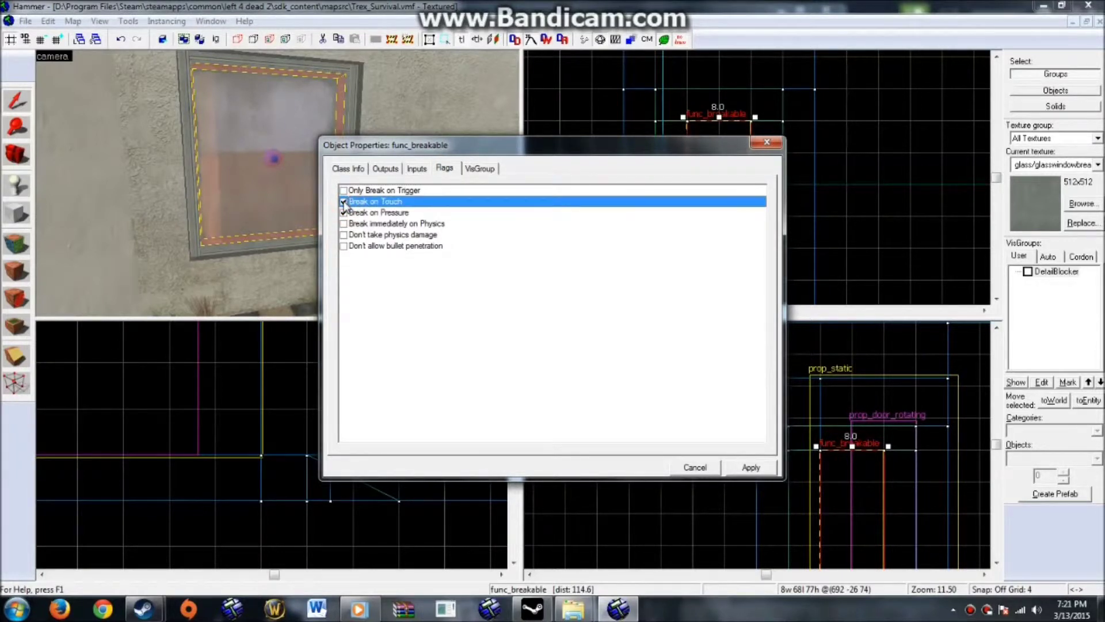
Review the glass pane's Physics Impact Damage Scale, Min Damage to Hurt, Fade Scale and Breakable by properties
click(349, 170)
drag(592, 306, 596, 402)
click(437, 424)
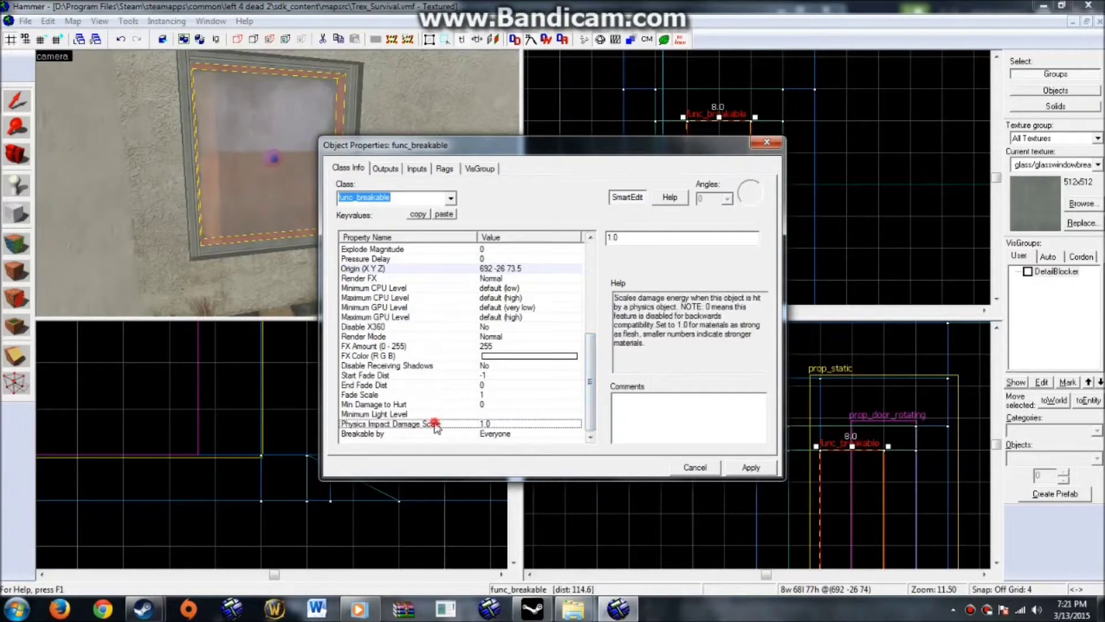
click(423, 404)
click(412, 394)
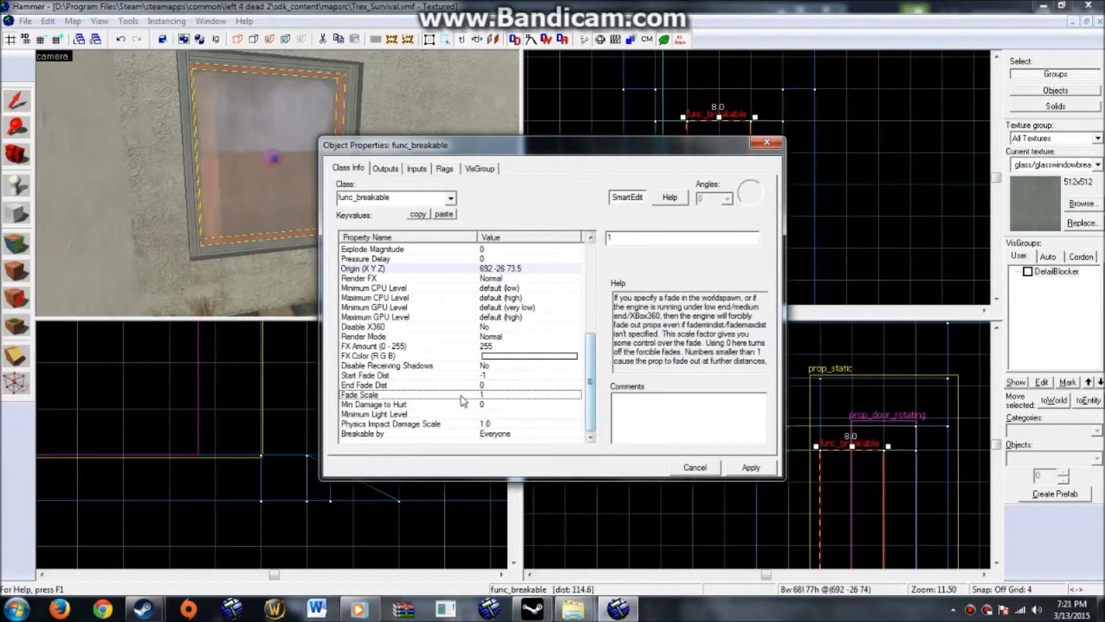
click(415, 436)
Set the glass pane's Gibs Direction to Relative to Attack and close its properties
drag(594, 370, 603, 337)
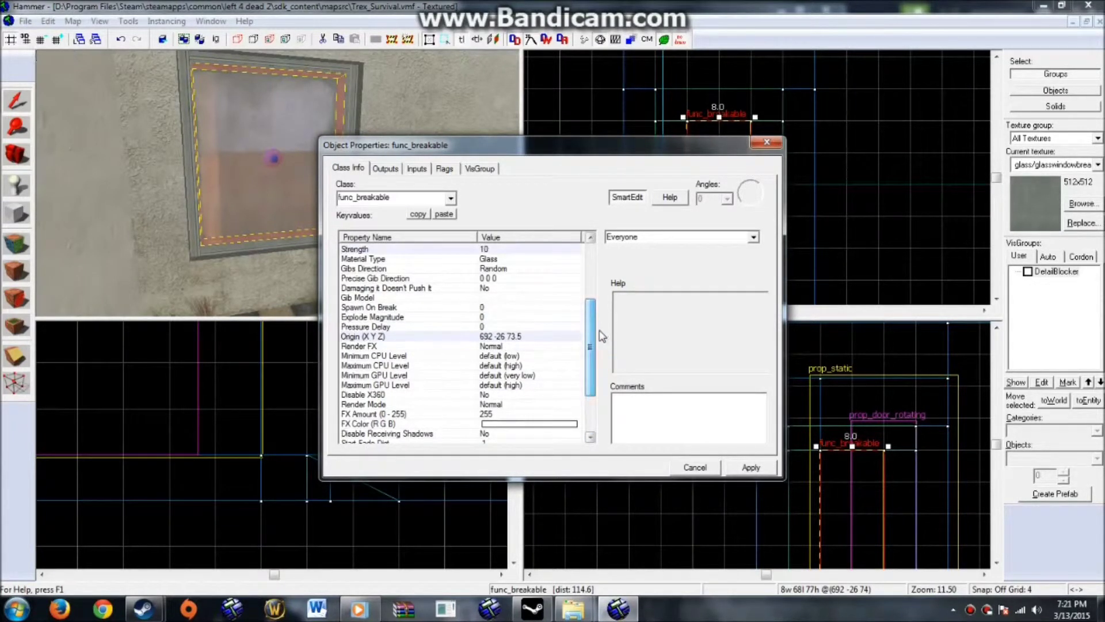
click(446, 279)
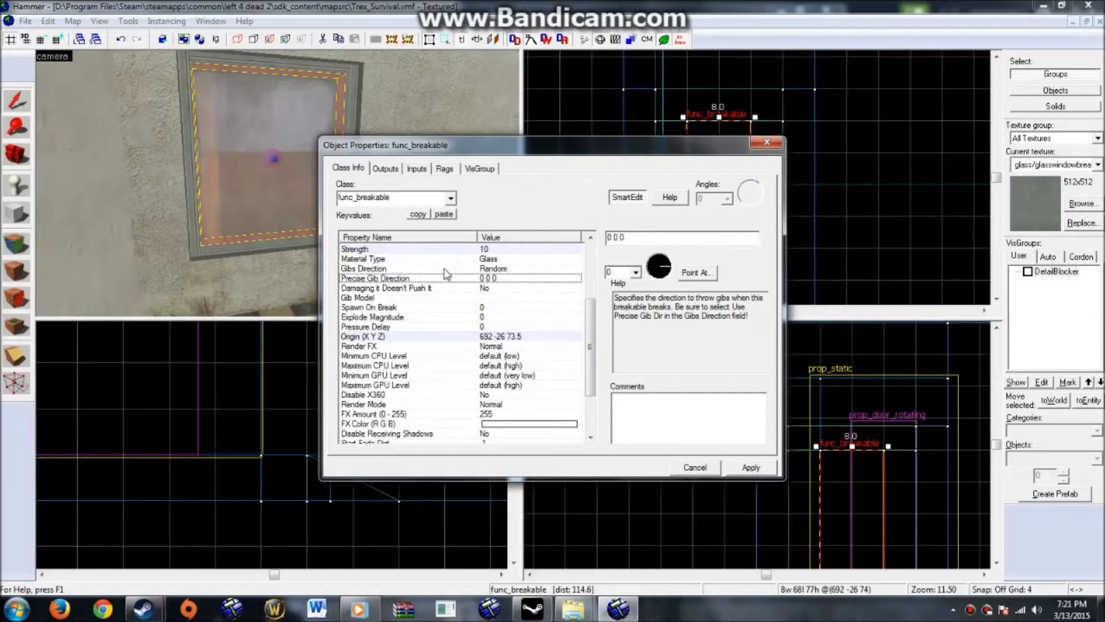
click(444, 269)
click(753, 238)
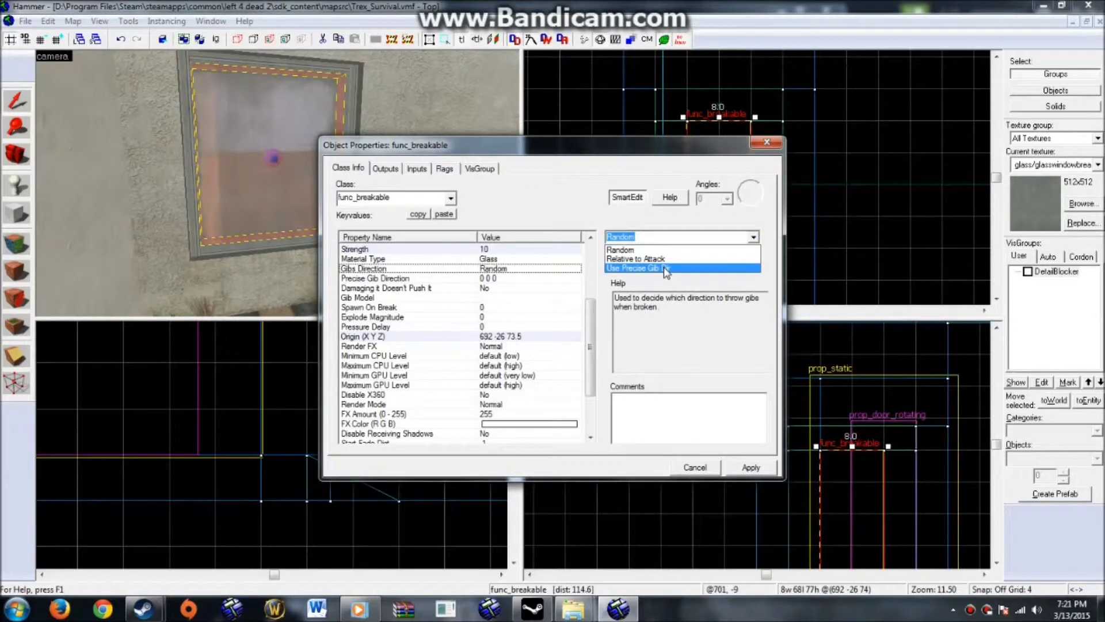
click(635, 259)
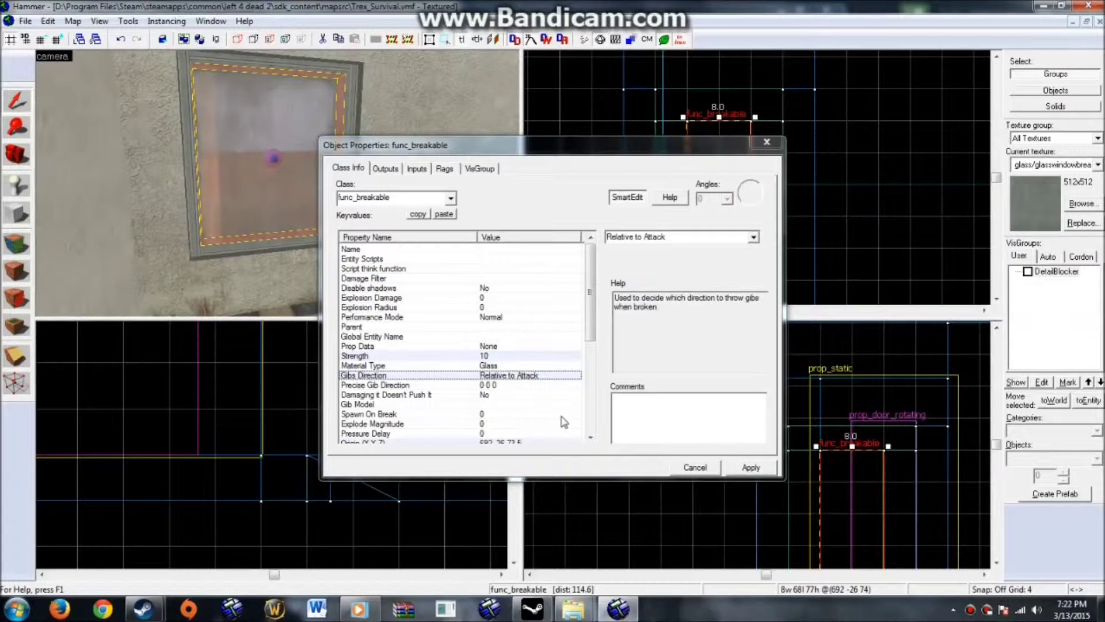
click(767, 142)
click(890, 155)
Select the four trim pieces around the window and tie them to a func_detail entity
click(322, 131)
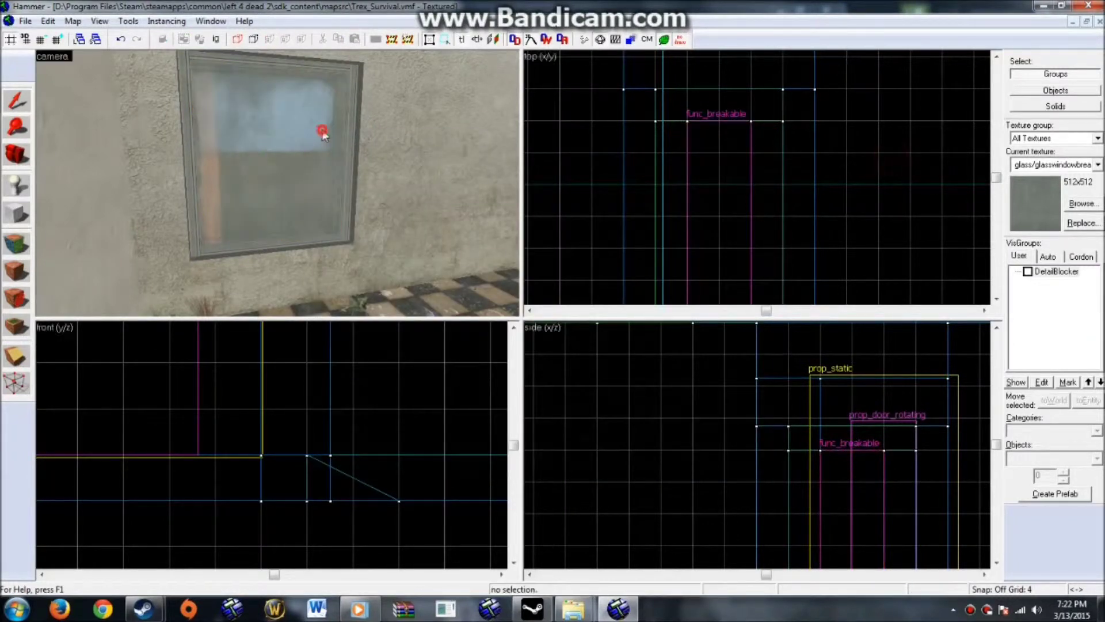
ctrl+click(349, 73)
click(350, 71)
ctrl+click(344, 65)
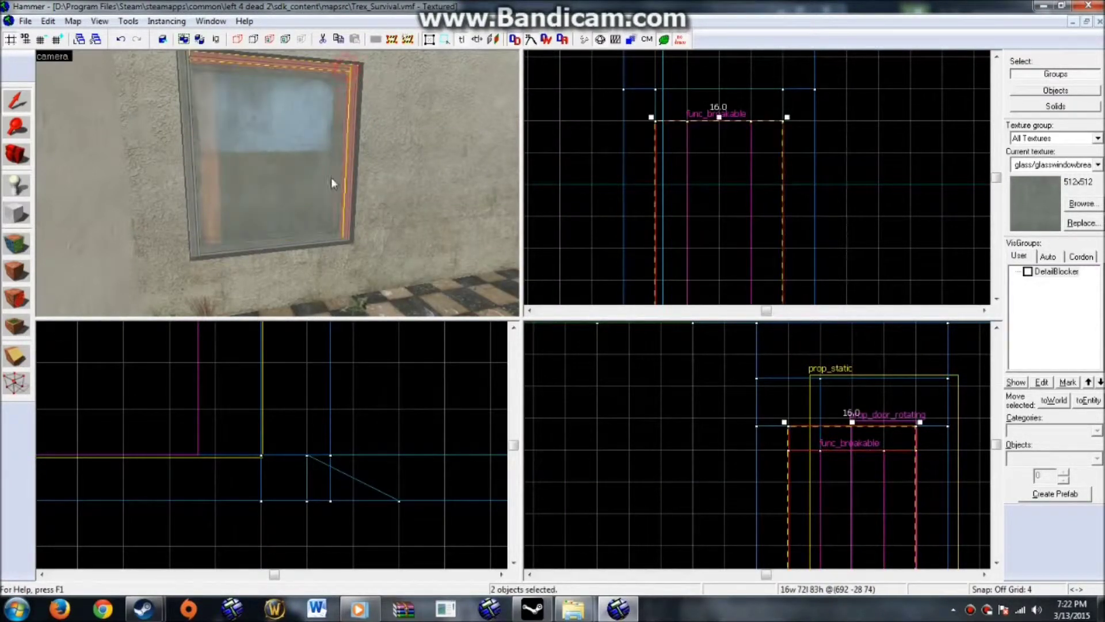
ctrl+click(194, 227)
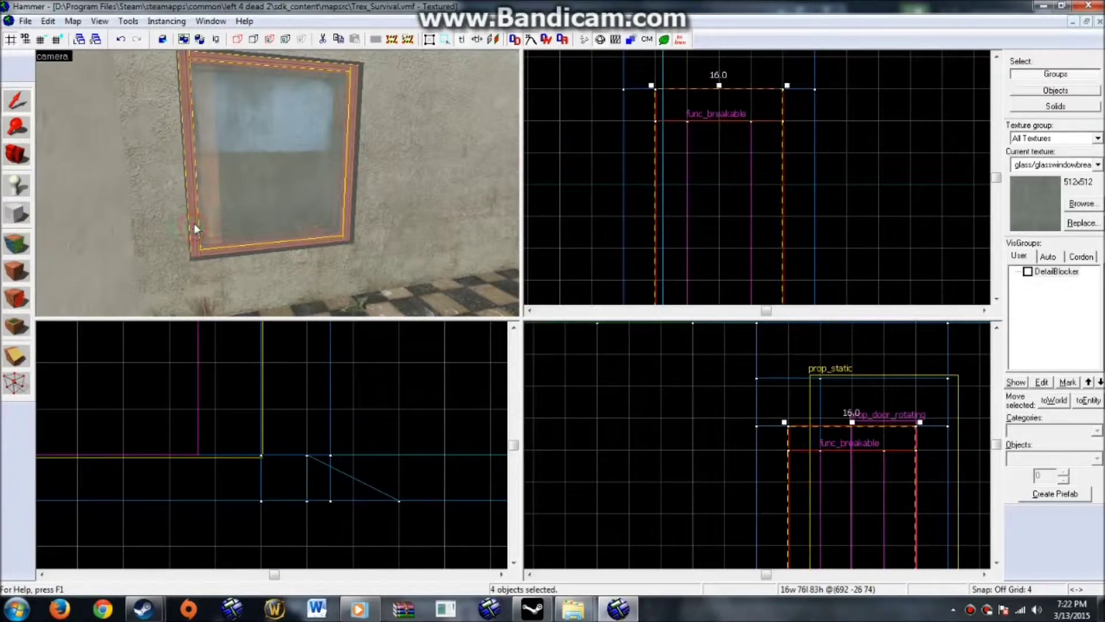
key(ctrl+t)
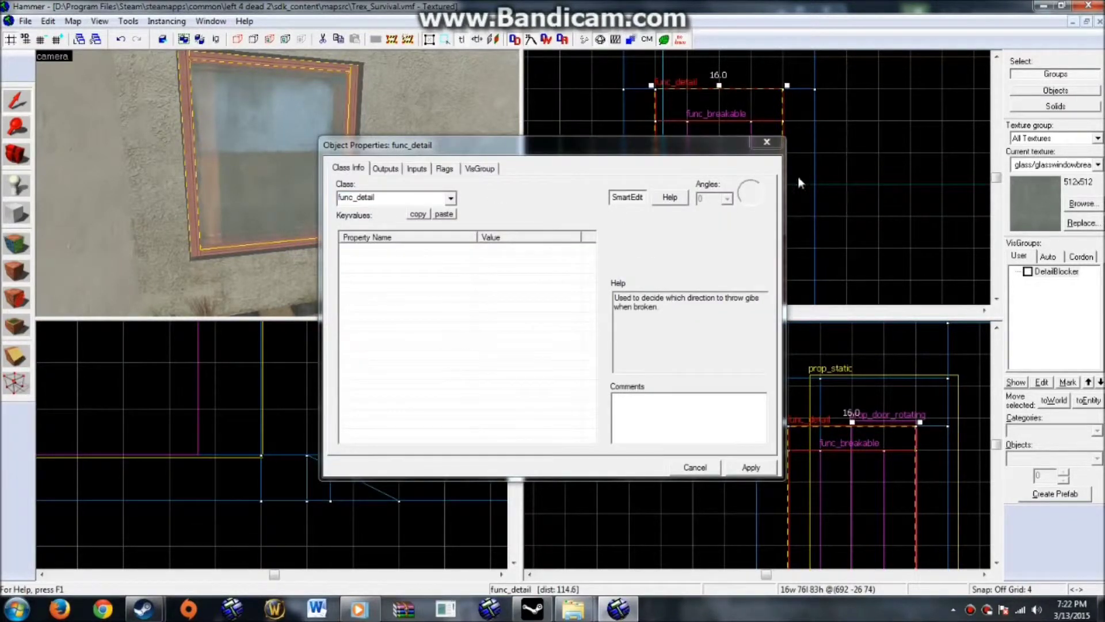
click(761, 143)
click(892, 193)
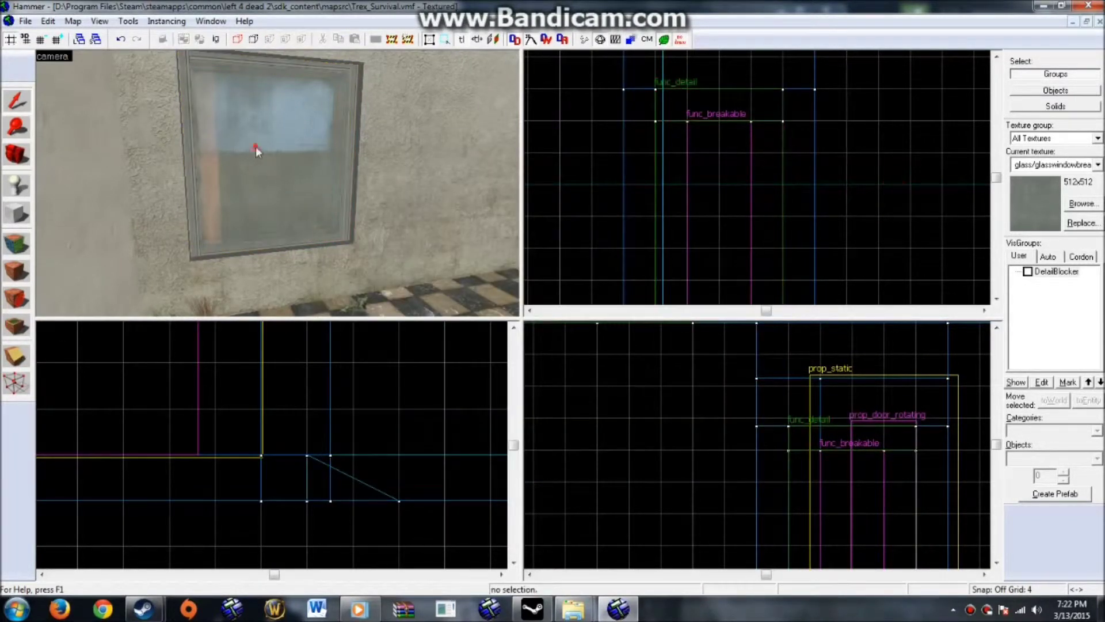
Group the func_breakable glass pane with the func_detail trim frame and check that they select together
click(274, 156)
ctrl+click(326, 61)
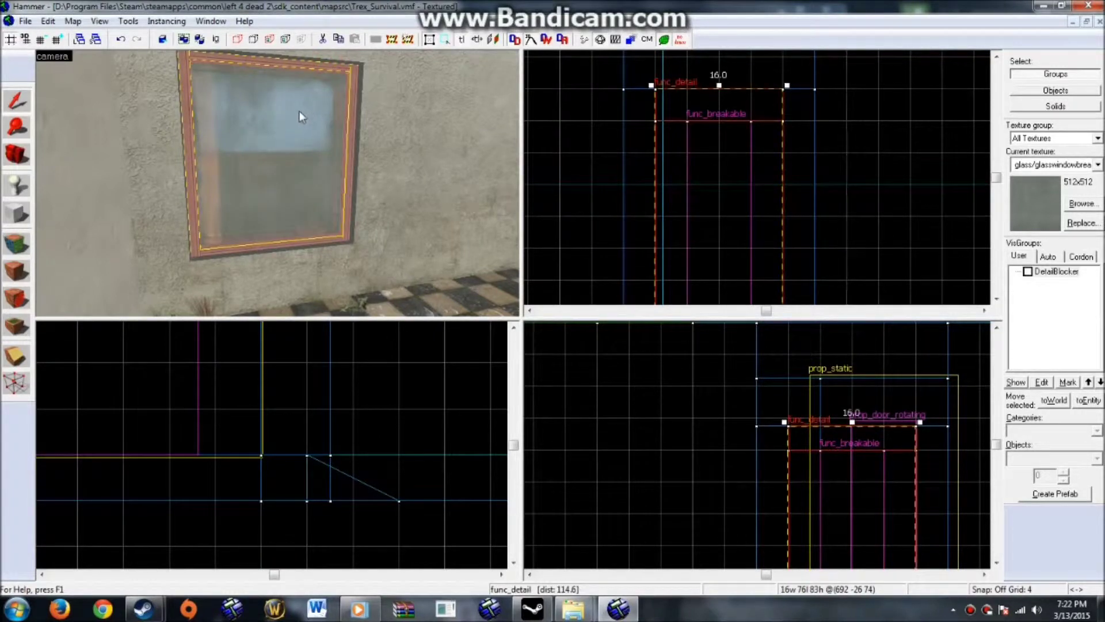
right_click(742, 171)
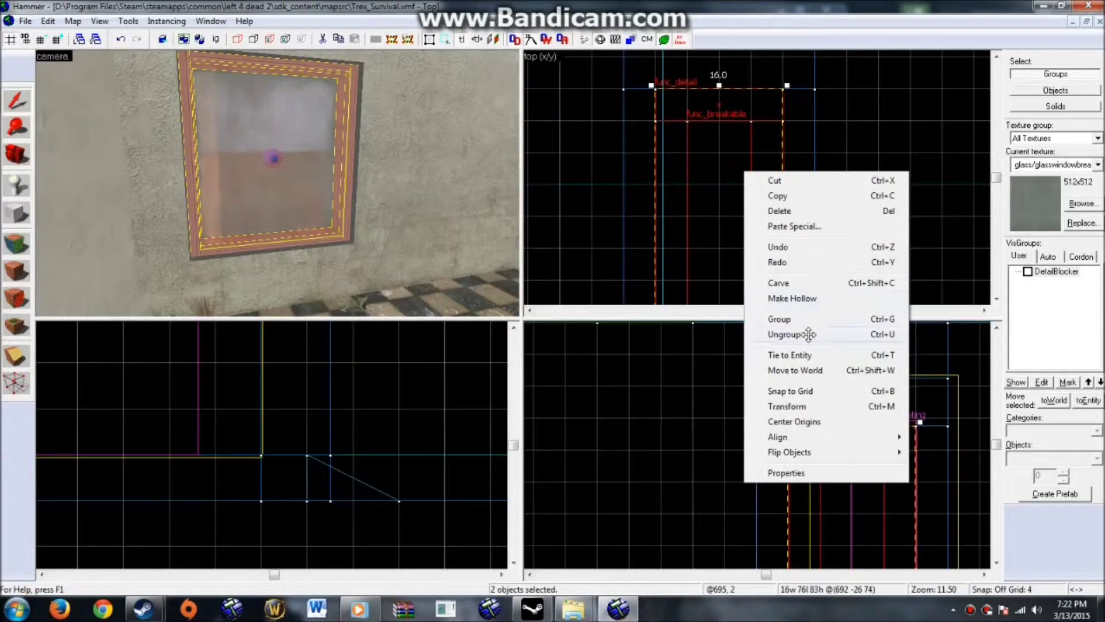
click(781, 319)
click(873, 230)
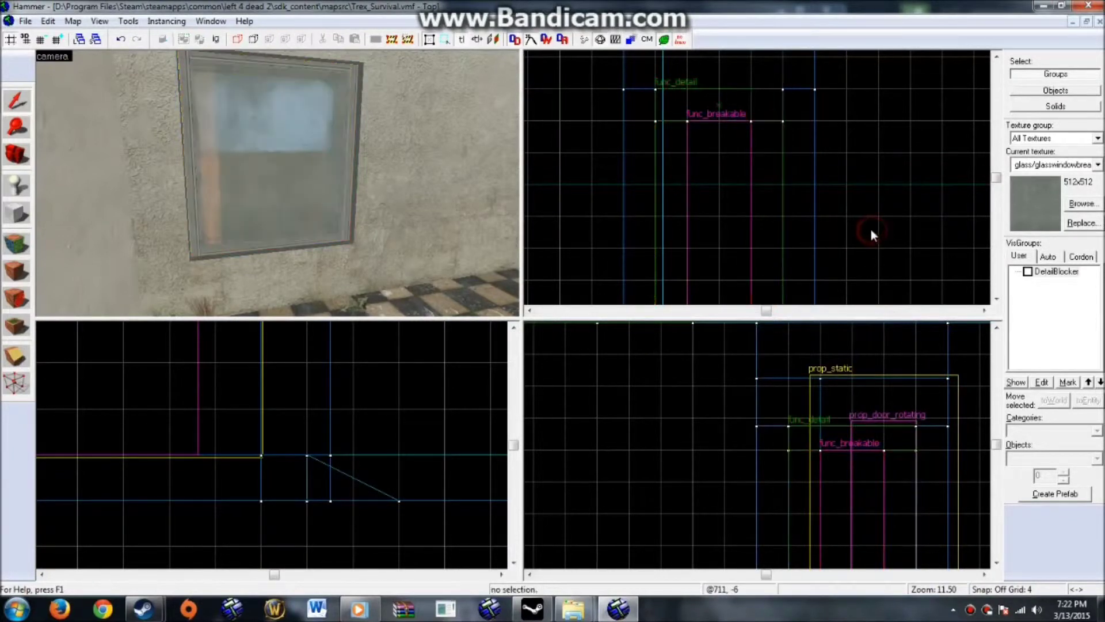
click(254, 143)
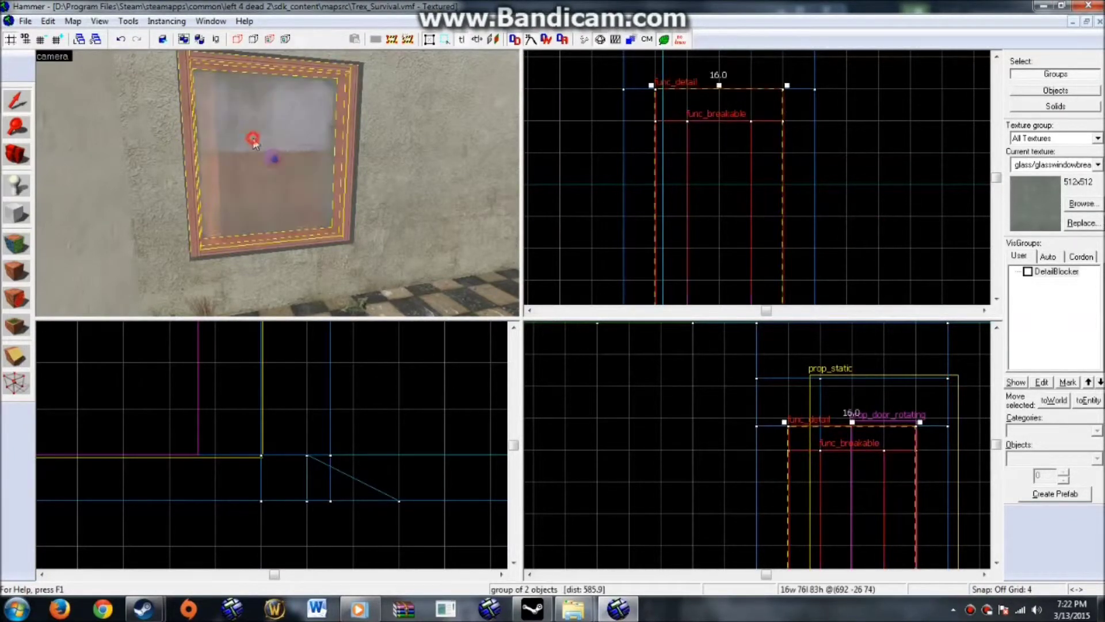
scroll(802, 180, down, 7)
click(838, 189)
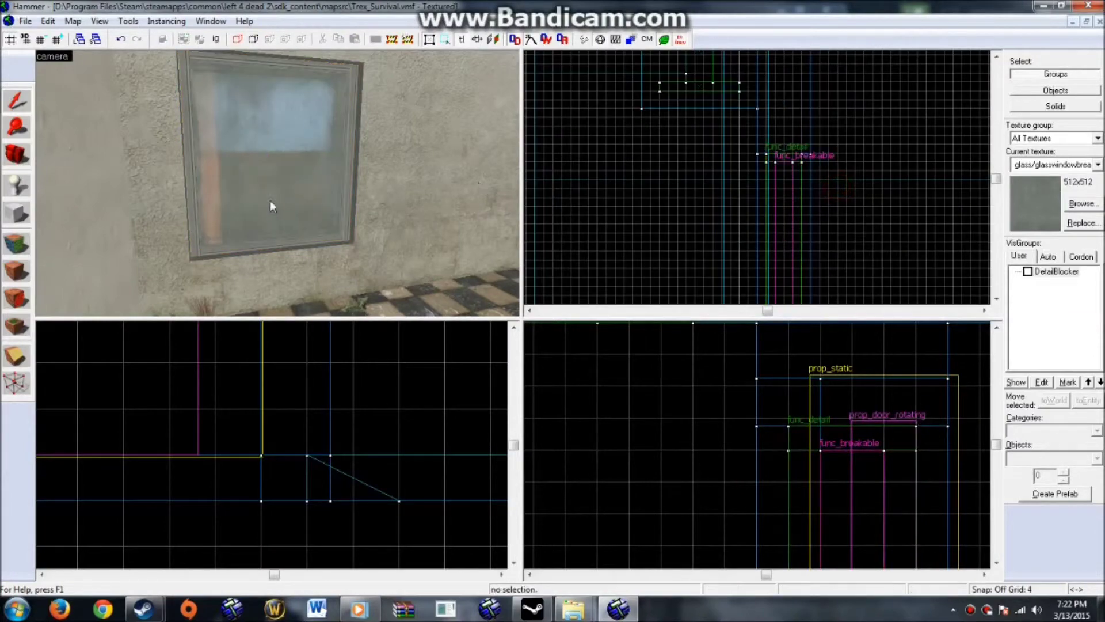
Examine the finished window beside the door from farther back inside the room
scroll(272, 203, down, 4)
key(z)
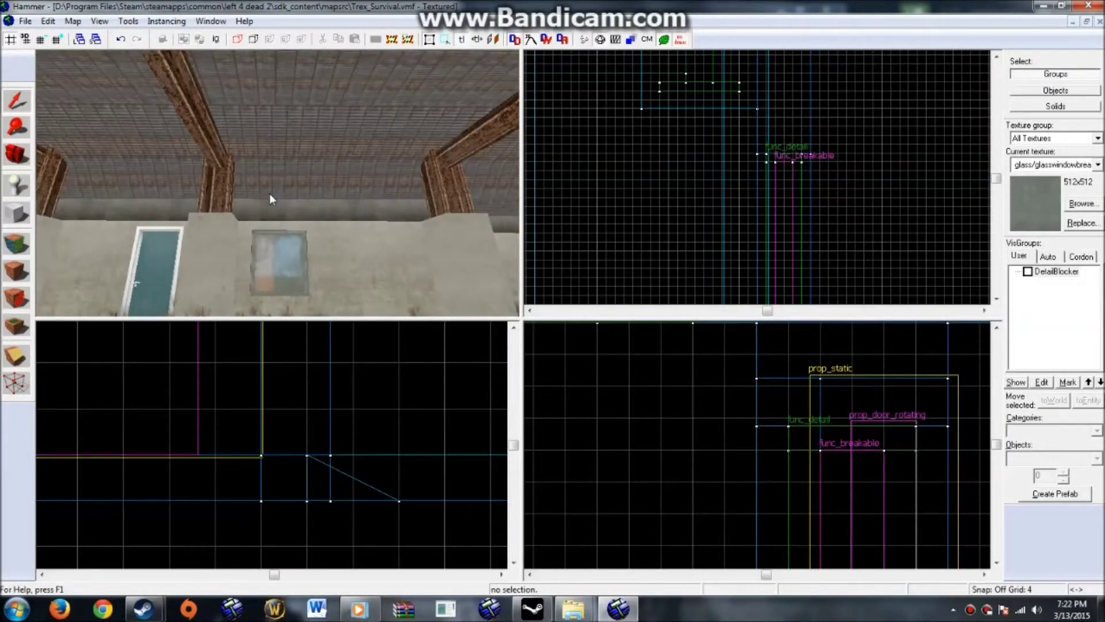
key(w)
key(s)
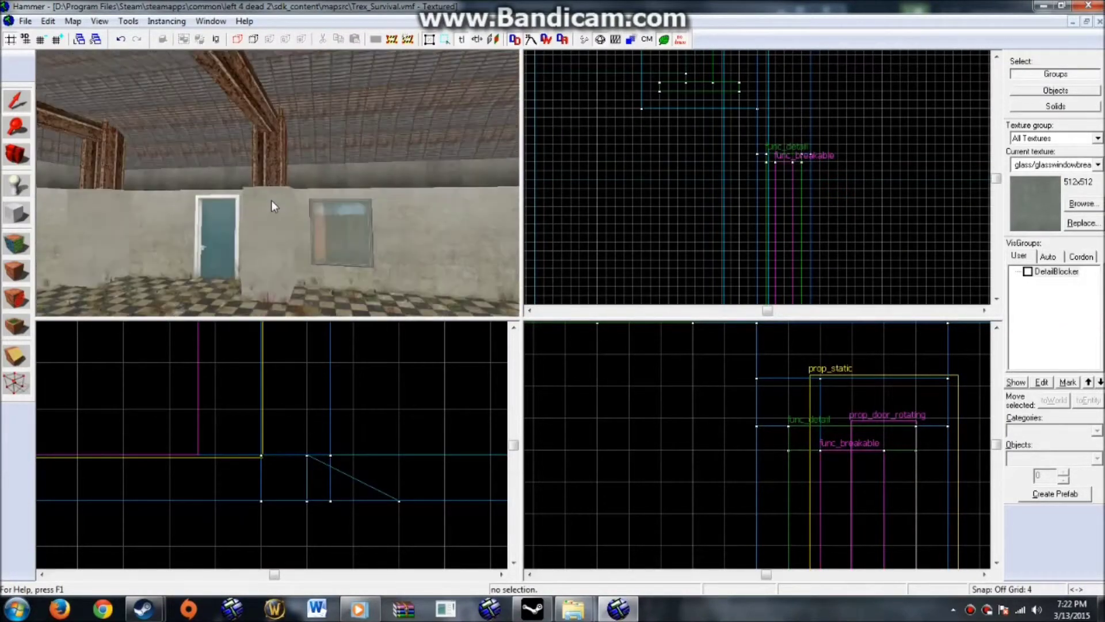
key(w)
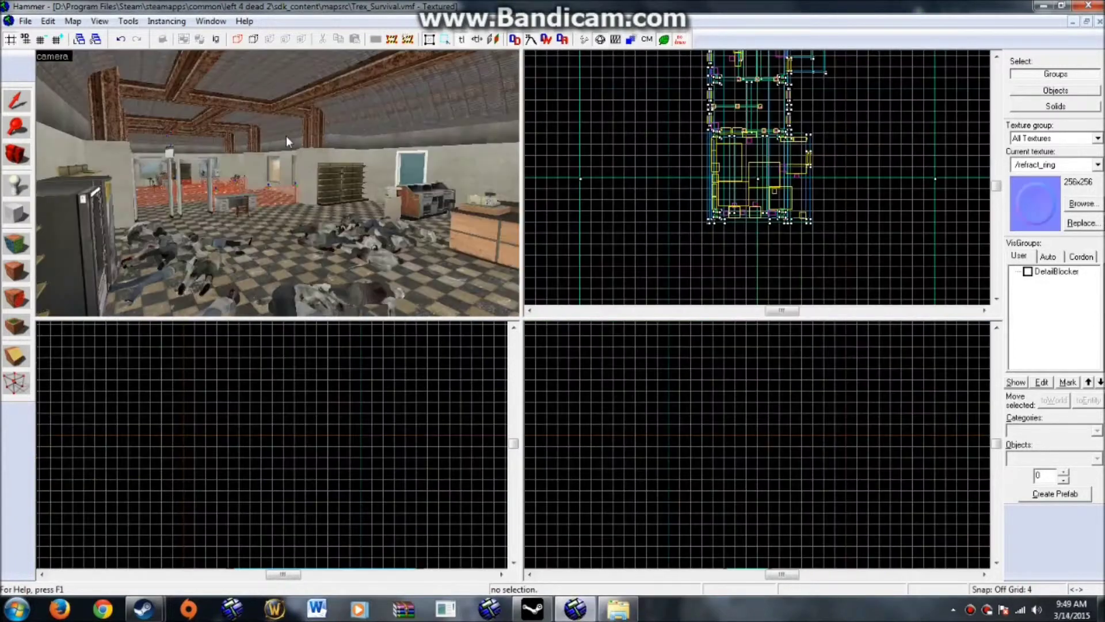
Tour the furnished building interior to examine the placed windows, doors, props and clip brushes
mouse_move(286, 136)
mouse_down()
mouse_move(313, 145)
mouse_move(321, 183)
mouse_up()
key(Right)
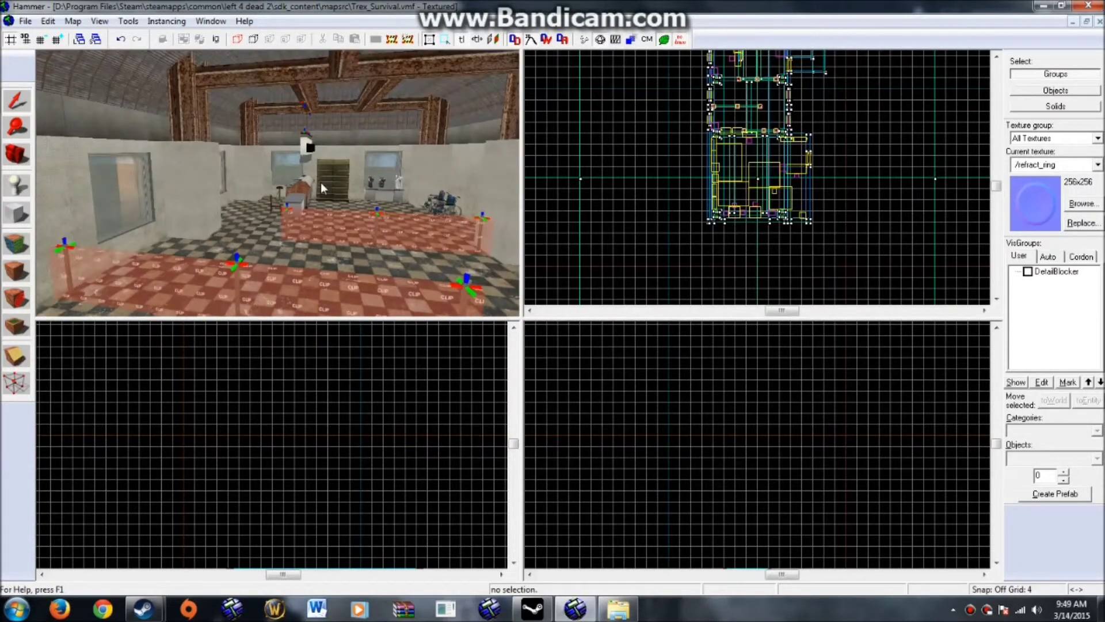
key(Right)
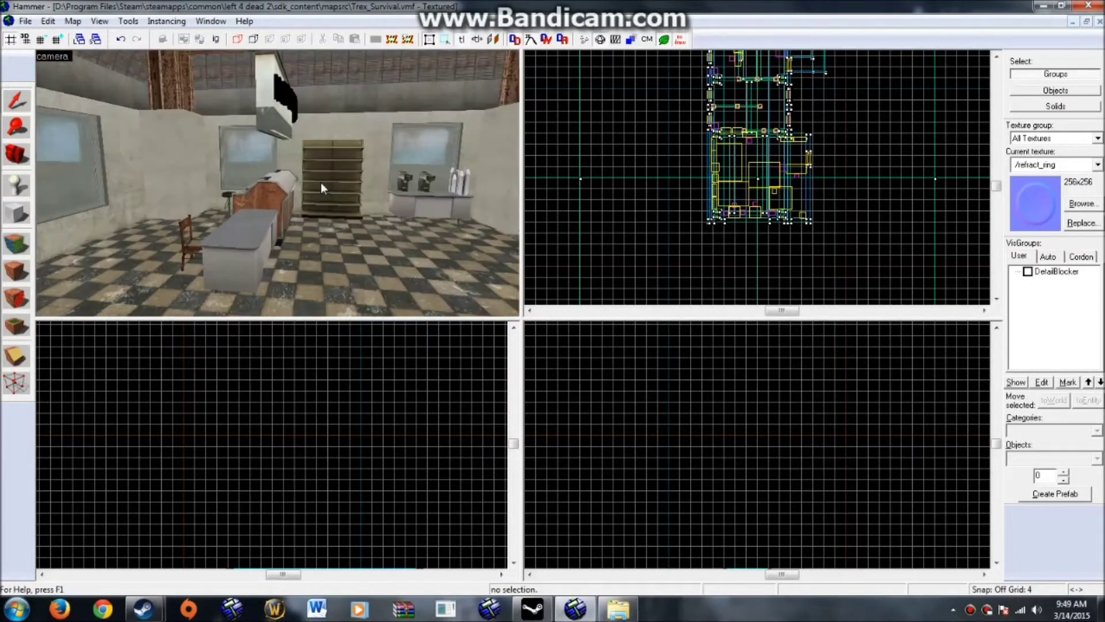
key(w)
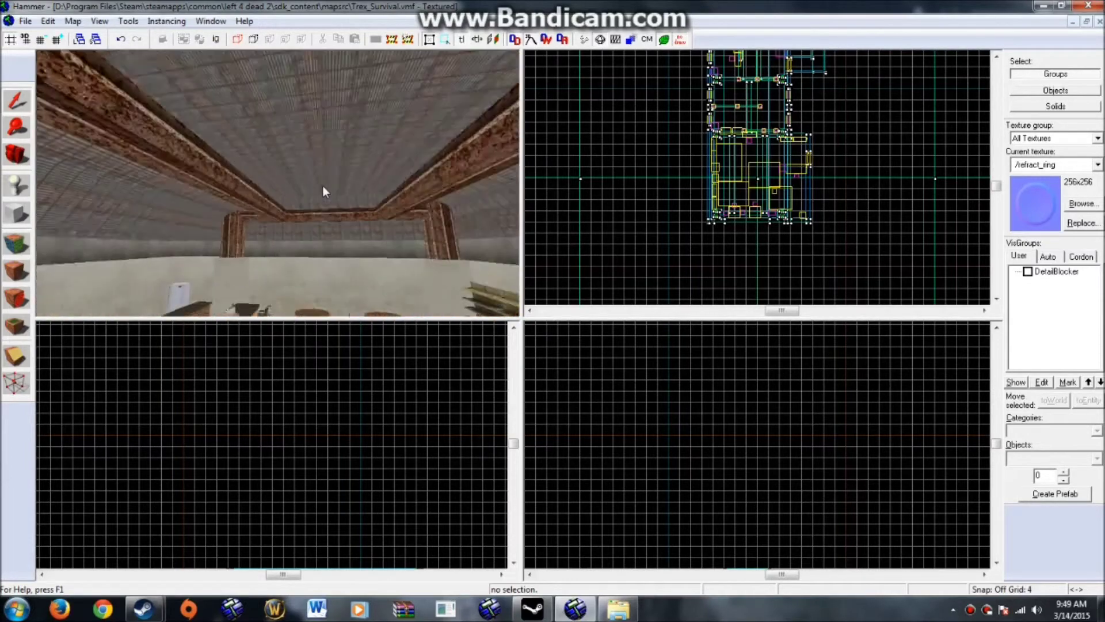
key(w)
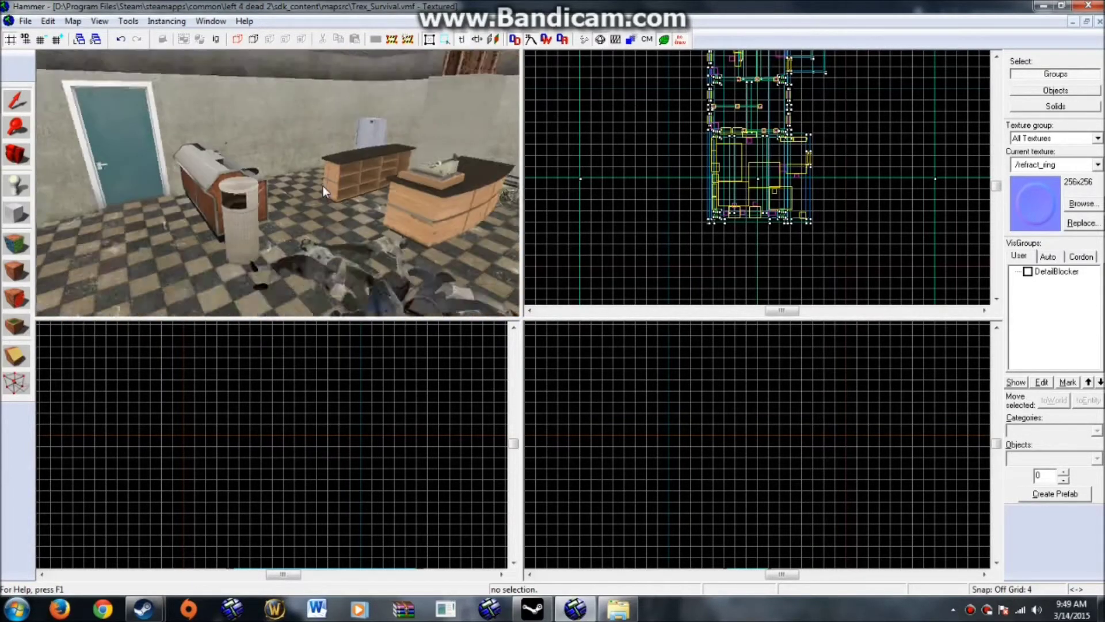
key(w)
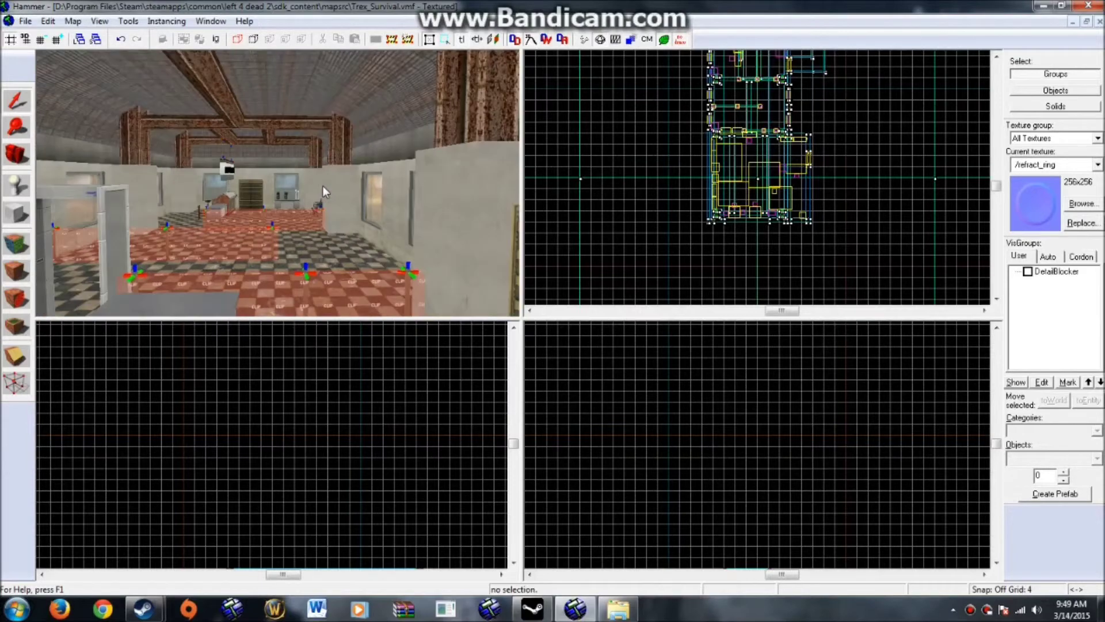
key(w)
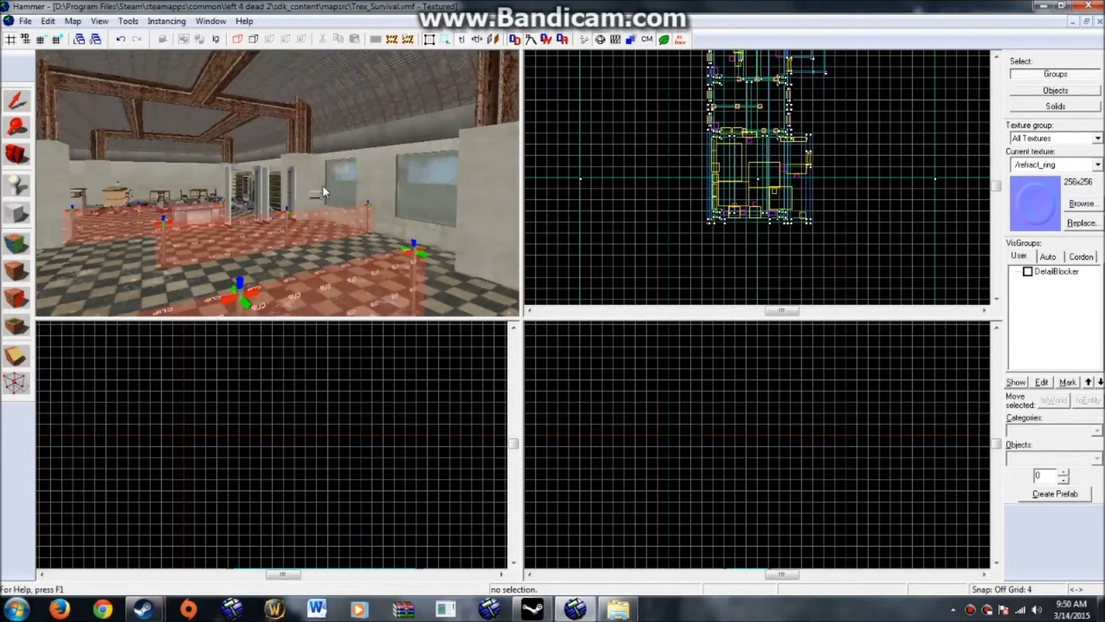
key(w)
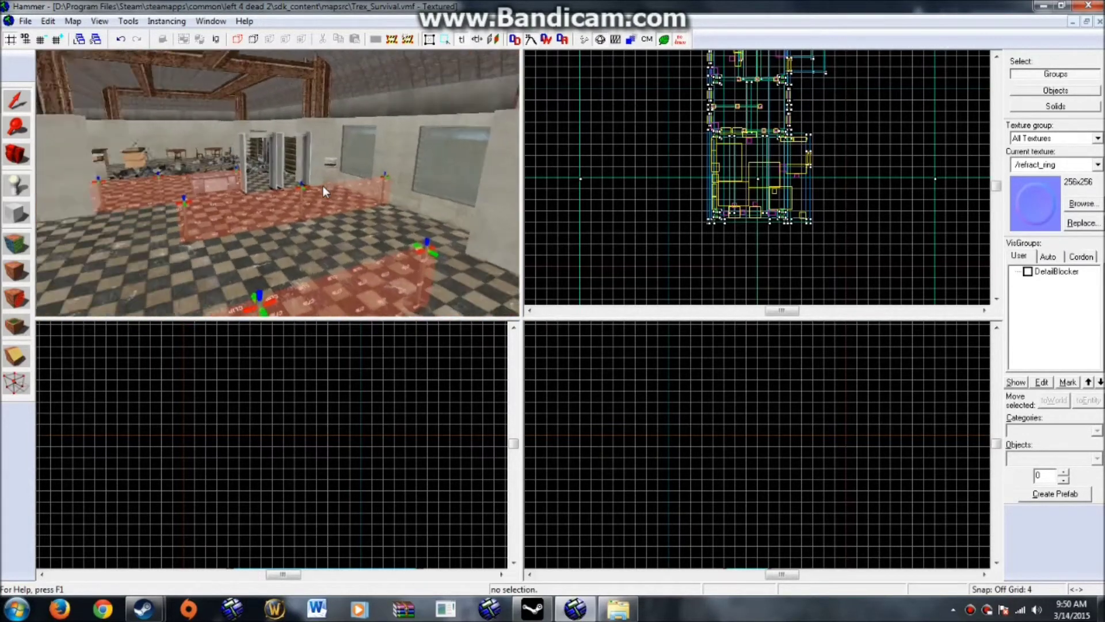
Examine the information counter, desks, shelving and beams around the furnished main hall
key(w)
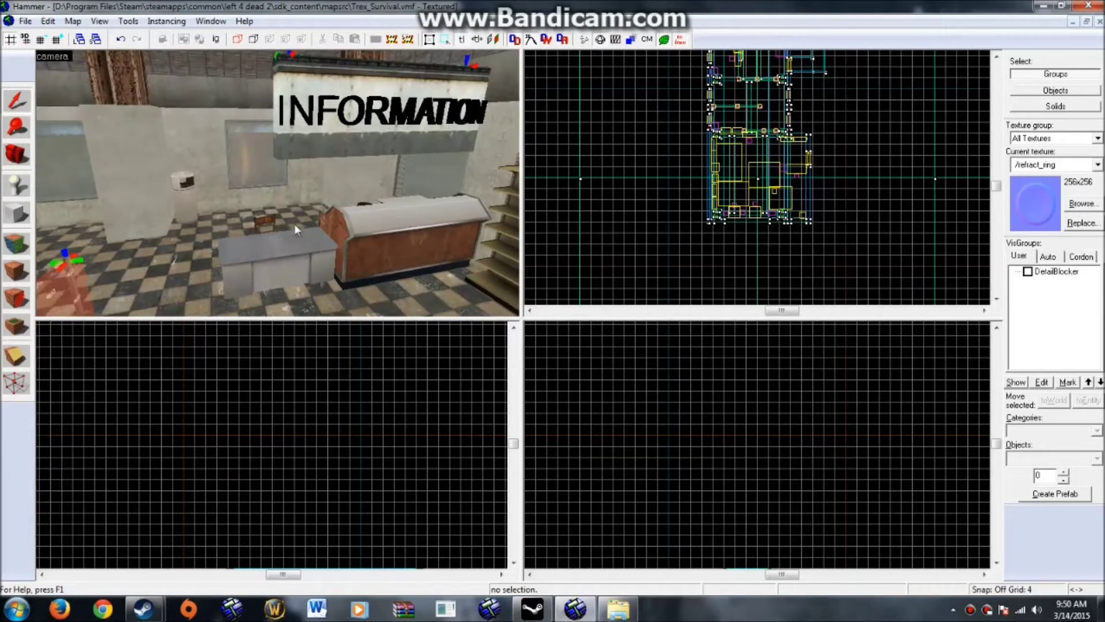
key(w)
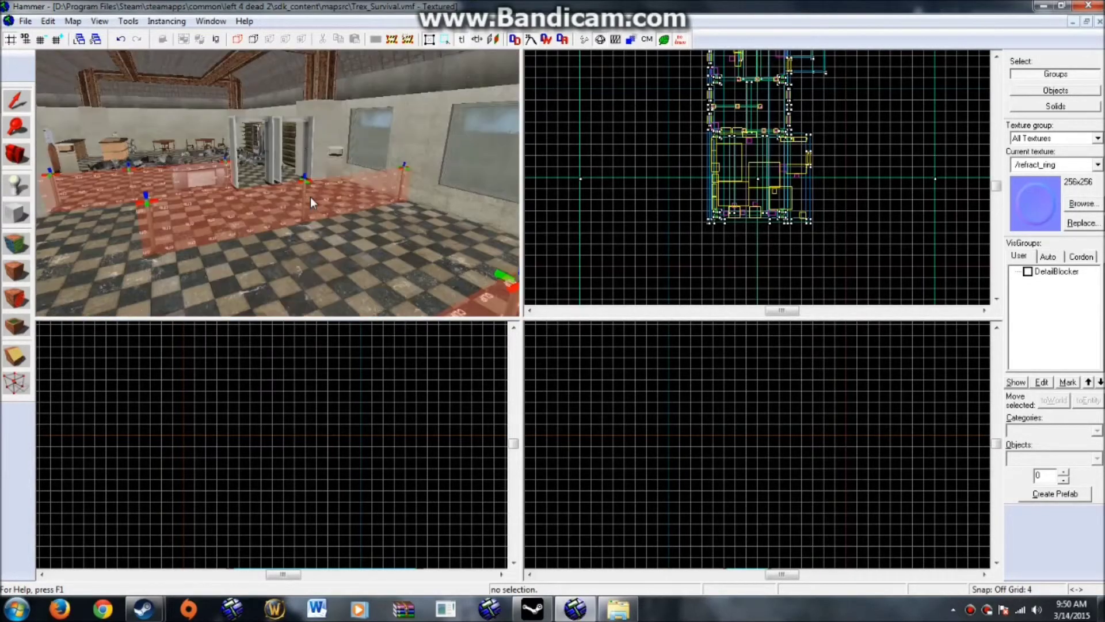
key(s)
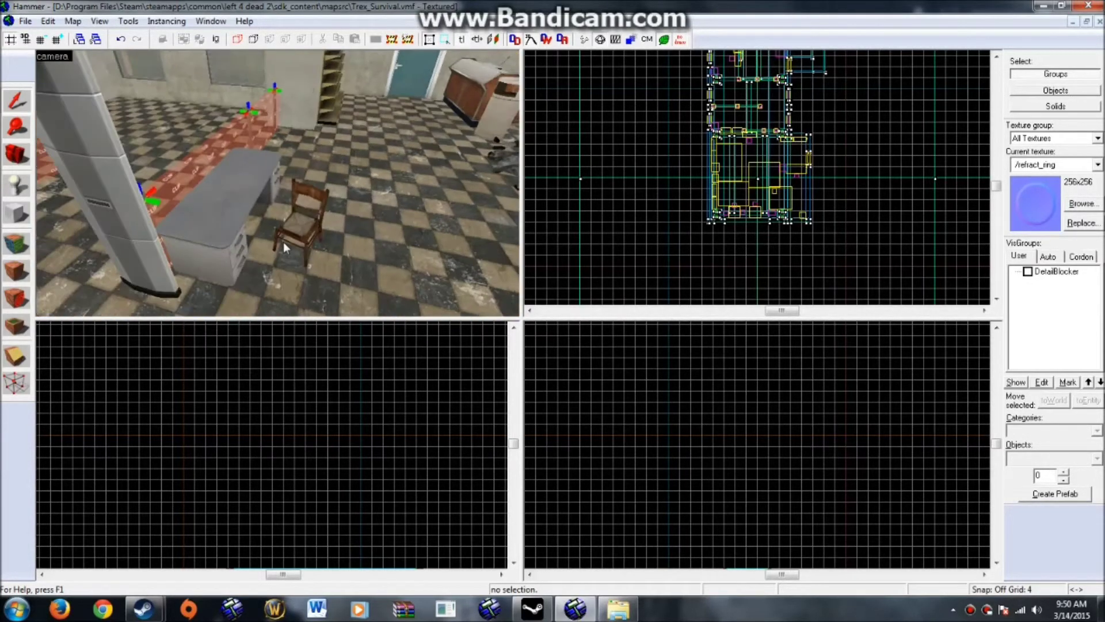
key(w)
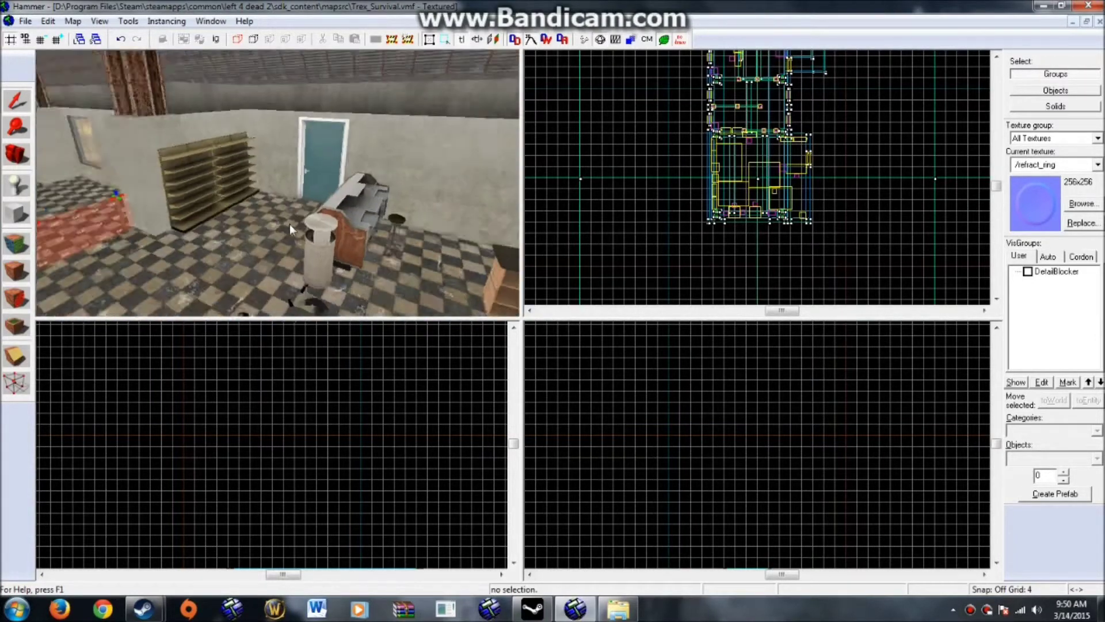
key(w)
key(z)
drag(199, 264, 314, 178)
key(w)
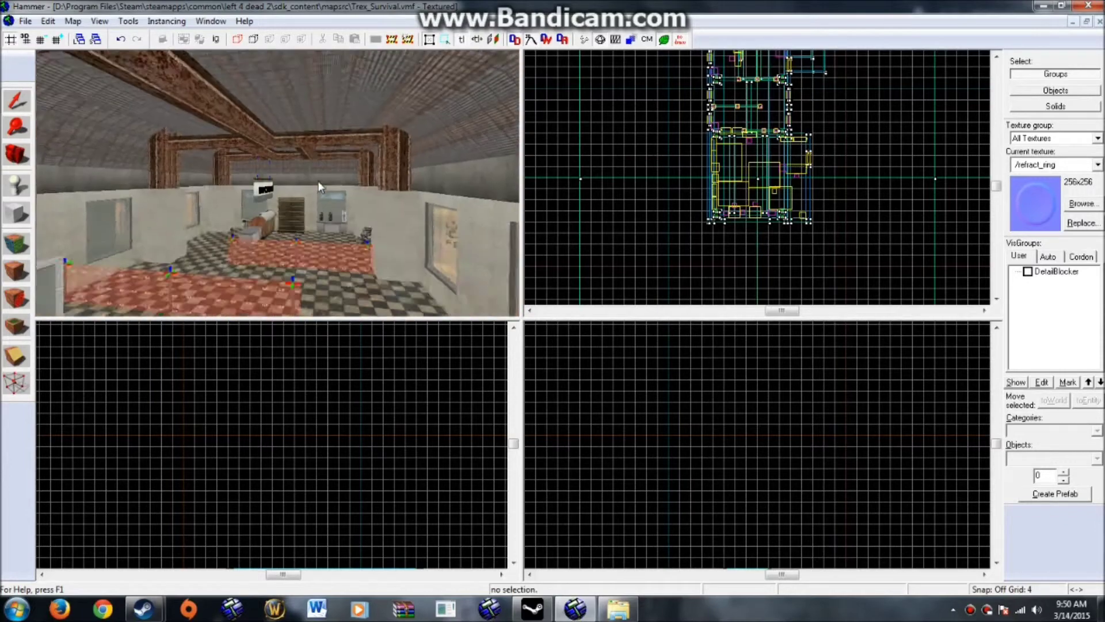
Examine the rope barriers on the checkered floor and the clip brushes that block passage through them
key(Left)
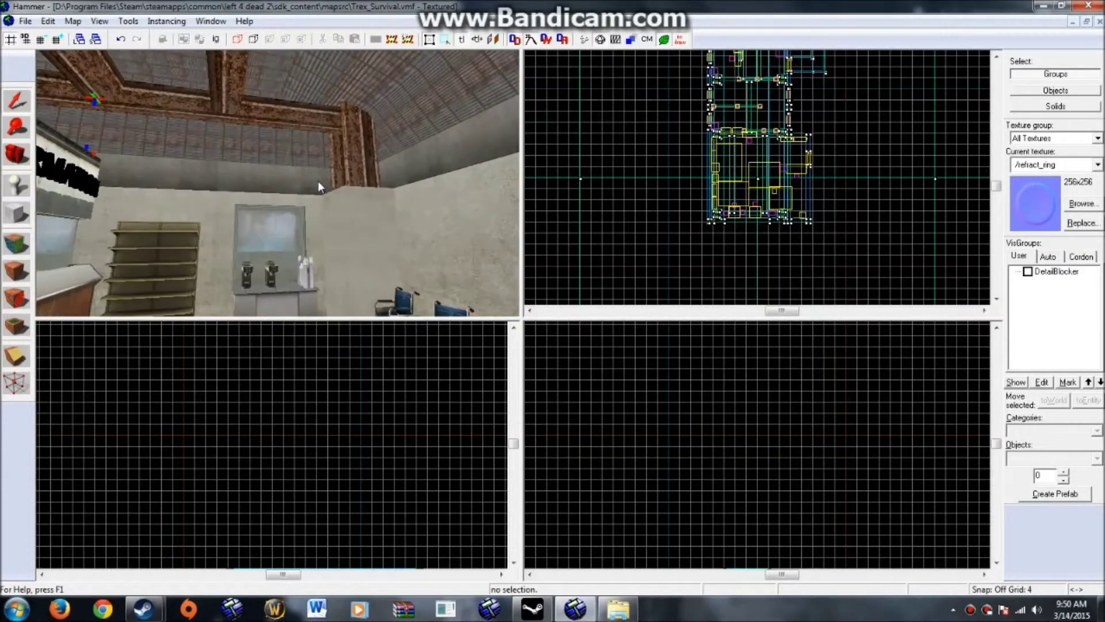
key(Left)
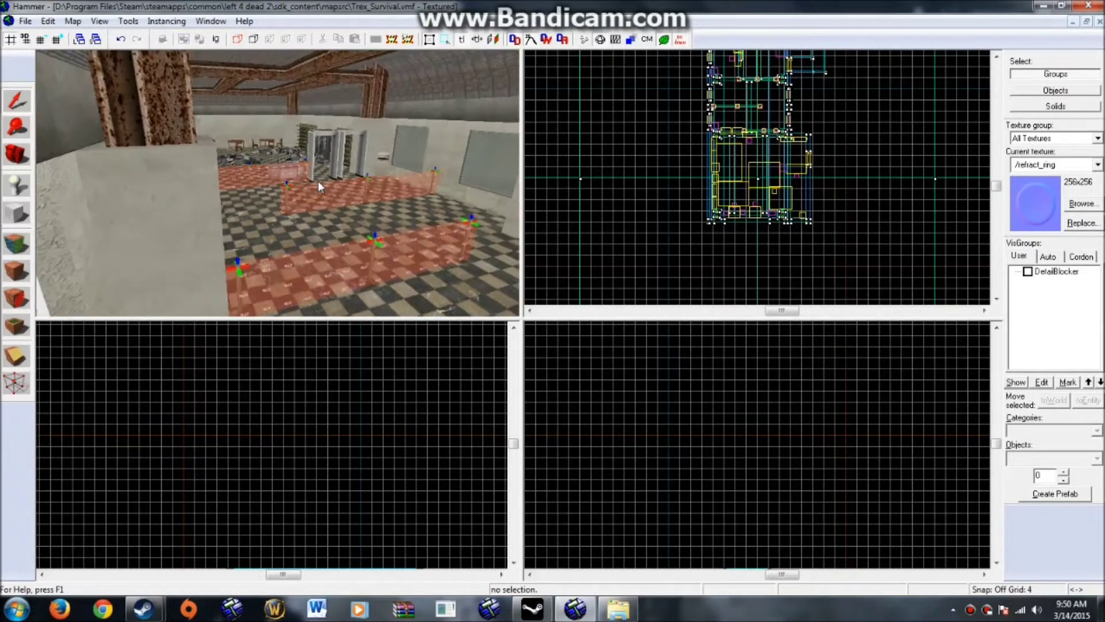
key(Right)
key(Left)
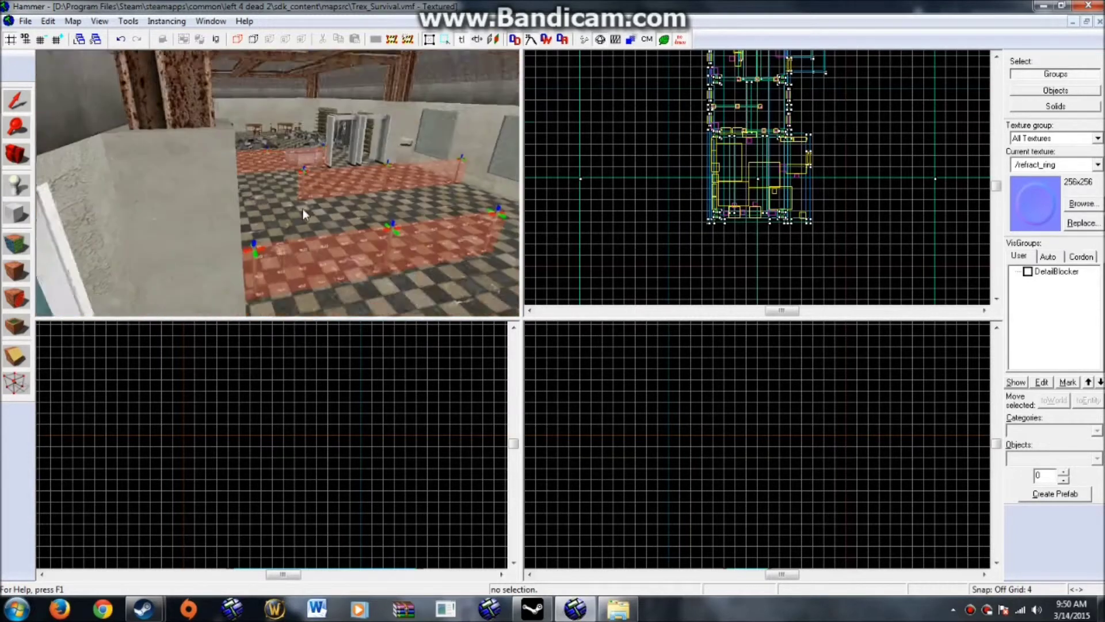
key(w)
key(Left)
key(s)
key(Right)
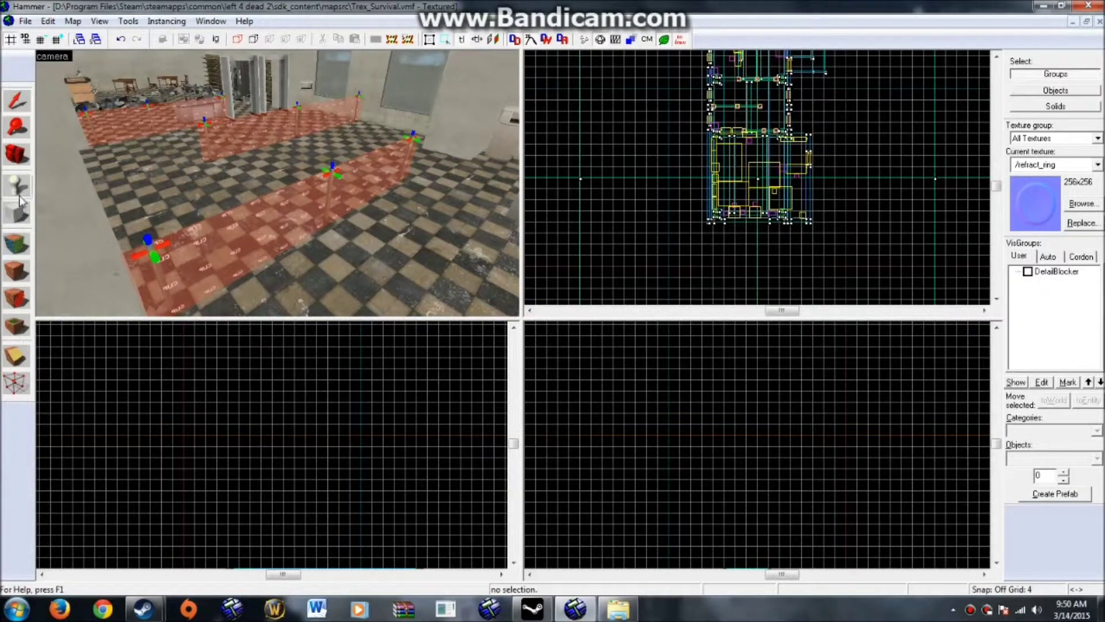
Open the properties of the keyframe_rope at the near end of the closest barrier and inspect its Name and Next KeyFrame values
double_click(154, 264)
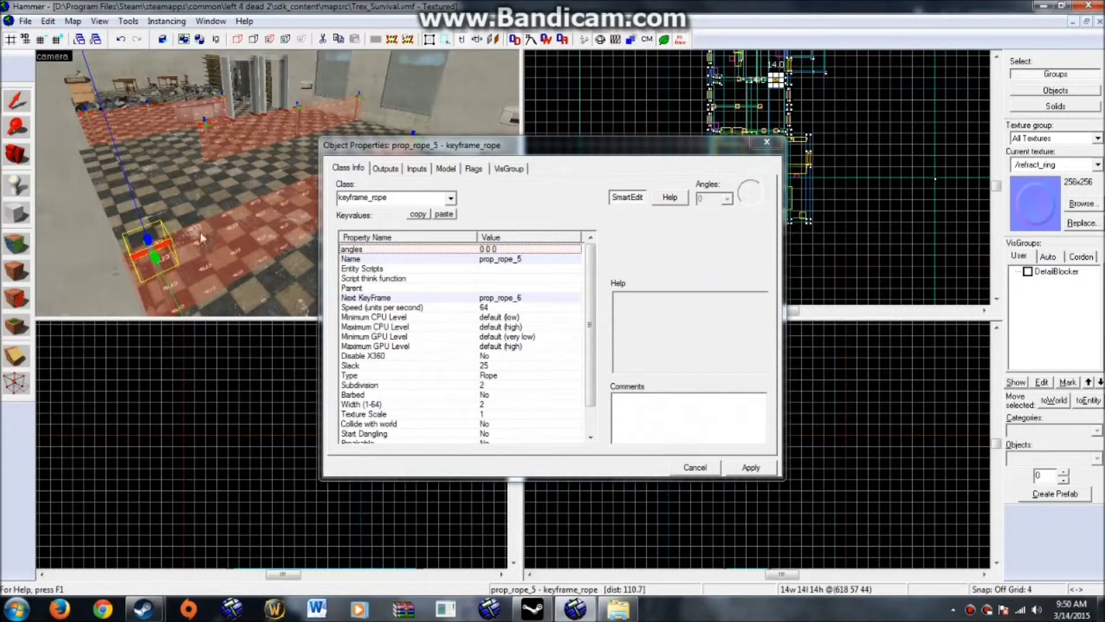
click(524, 260)
scroll(602, 271, down, 1)
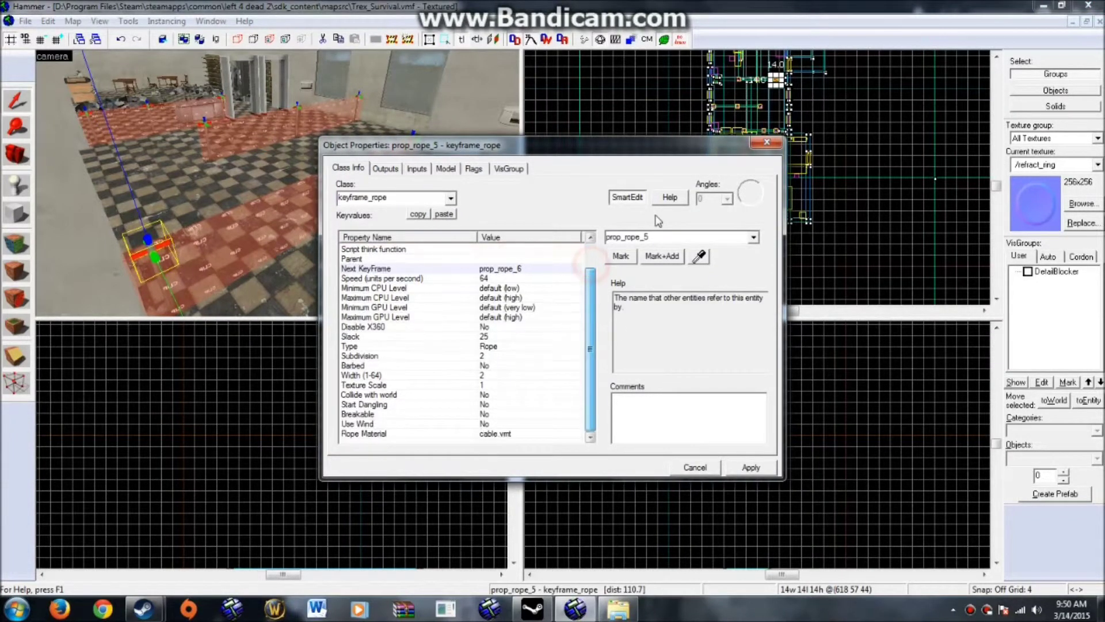
scroll(605, 299, up, 1)
click(667, 234)
click(671, 235)
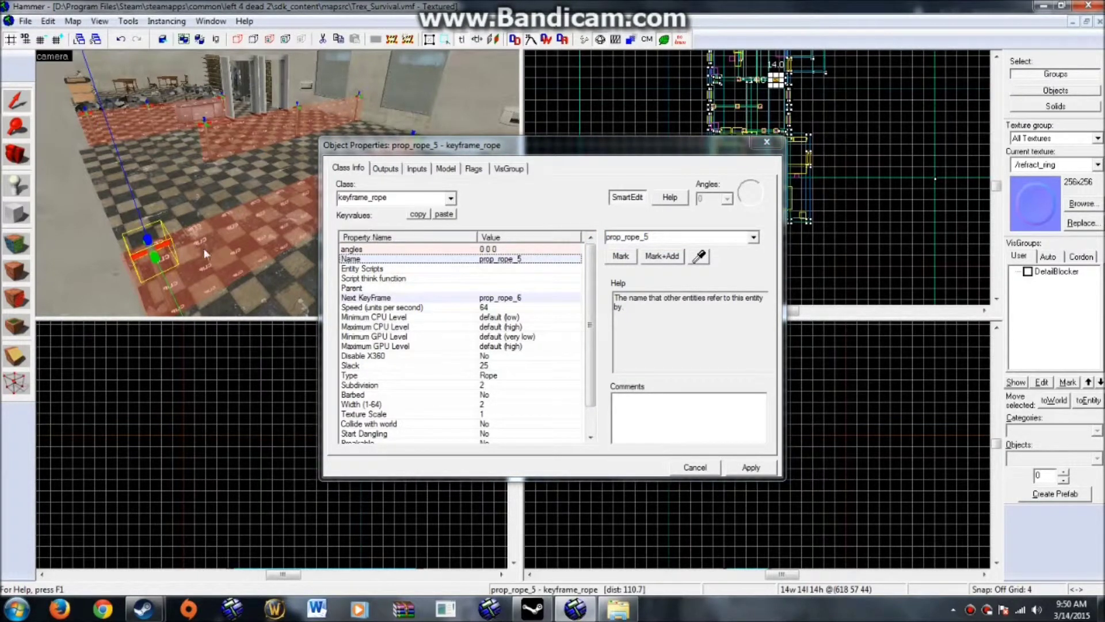
drag(590, 324, 590, 349)
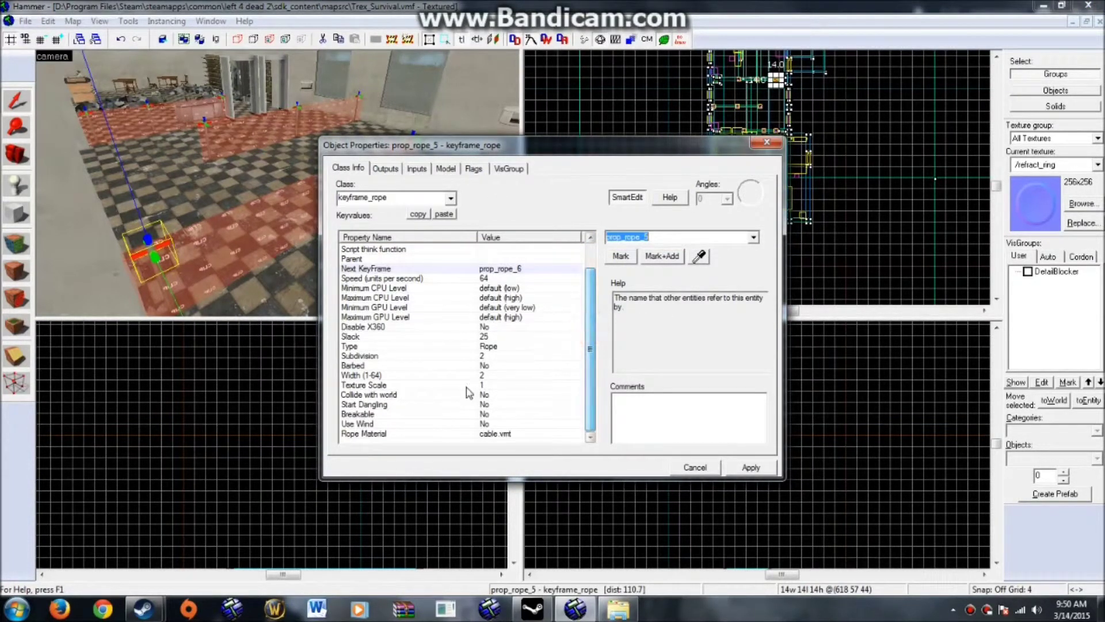
Inspect the rope's Slack property and compare it with the span to the next rope point
click(482, 335)
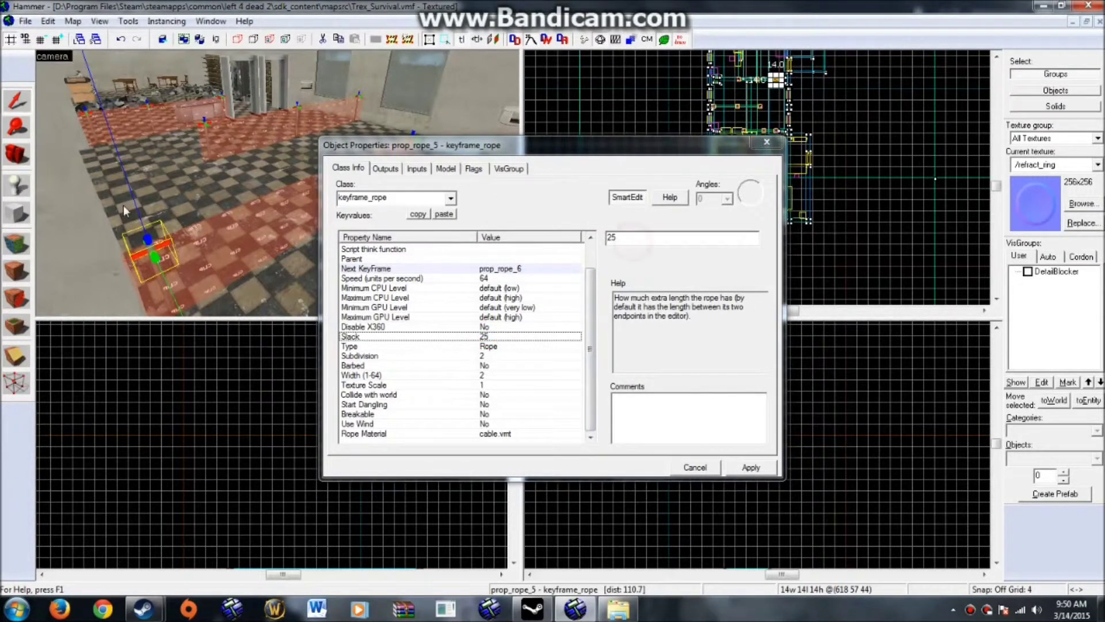
key(z)
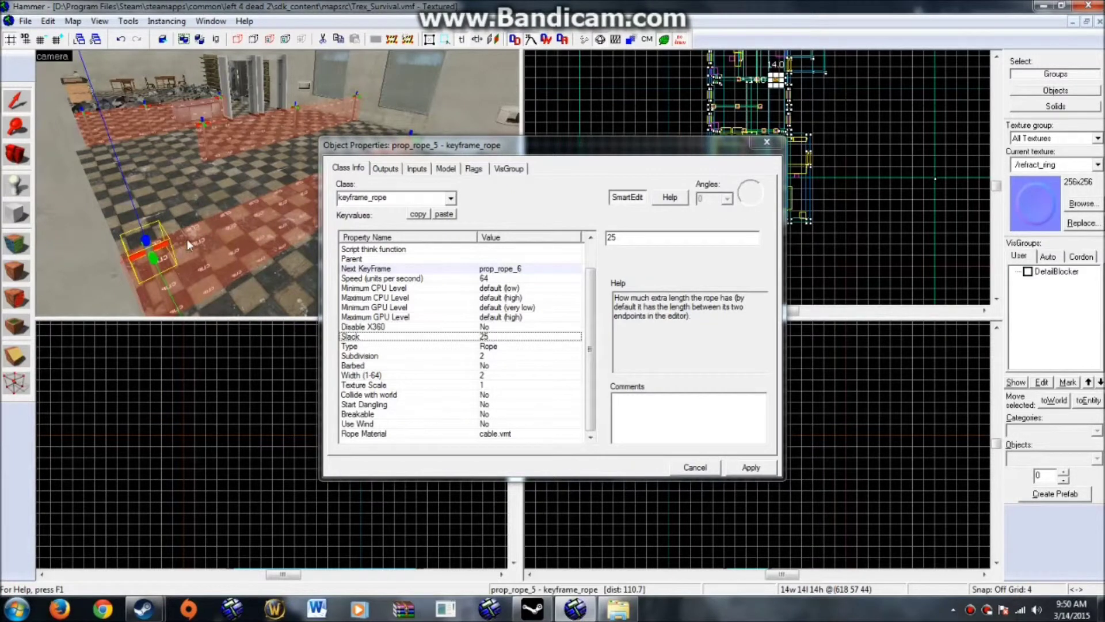
key(z)
key(z)
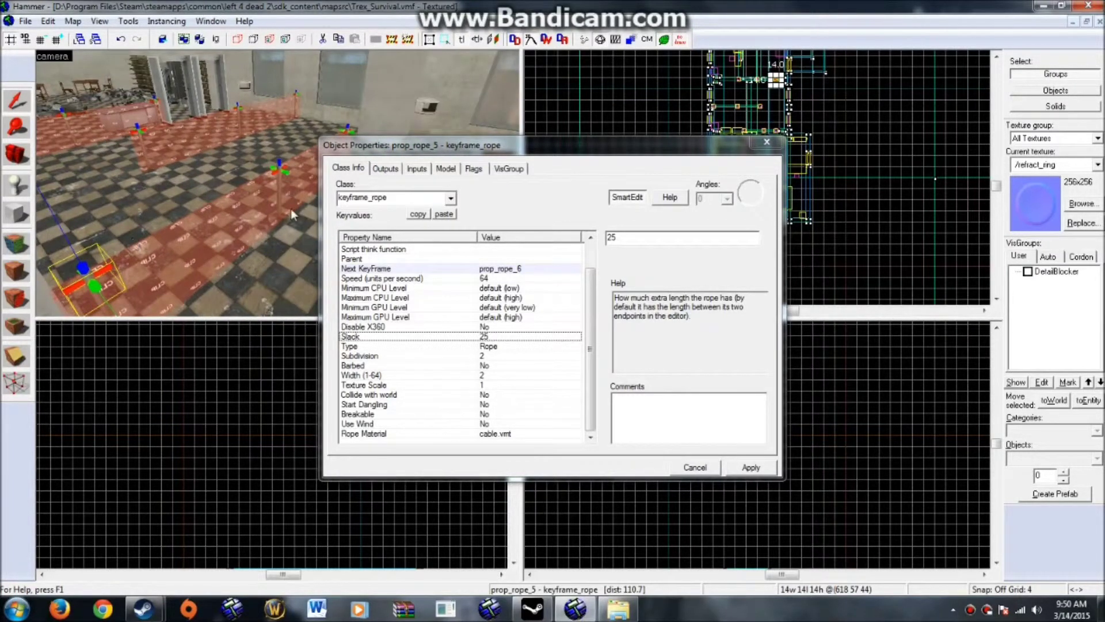
Inspect the rope's Width and Rope Material properties and close its properties without changes
click(441, 377)
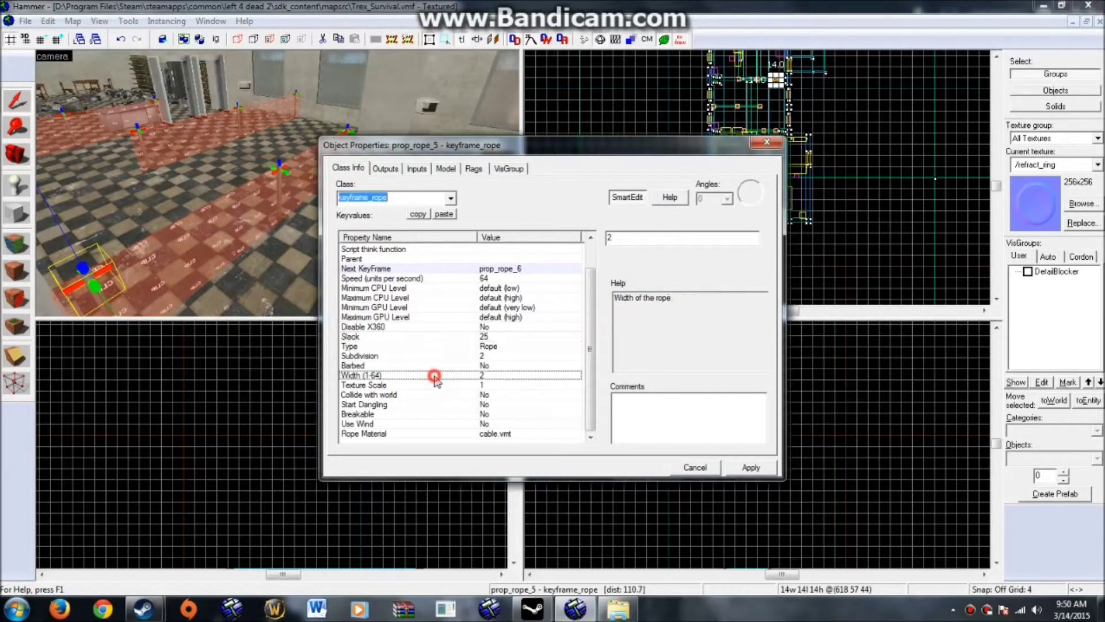
scroll(166, 218, up, 3)
scroll(165, 222, down, 5)
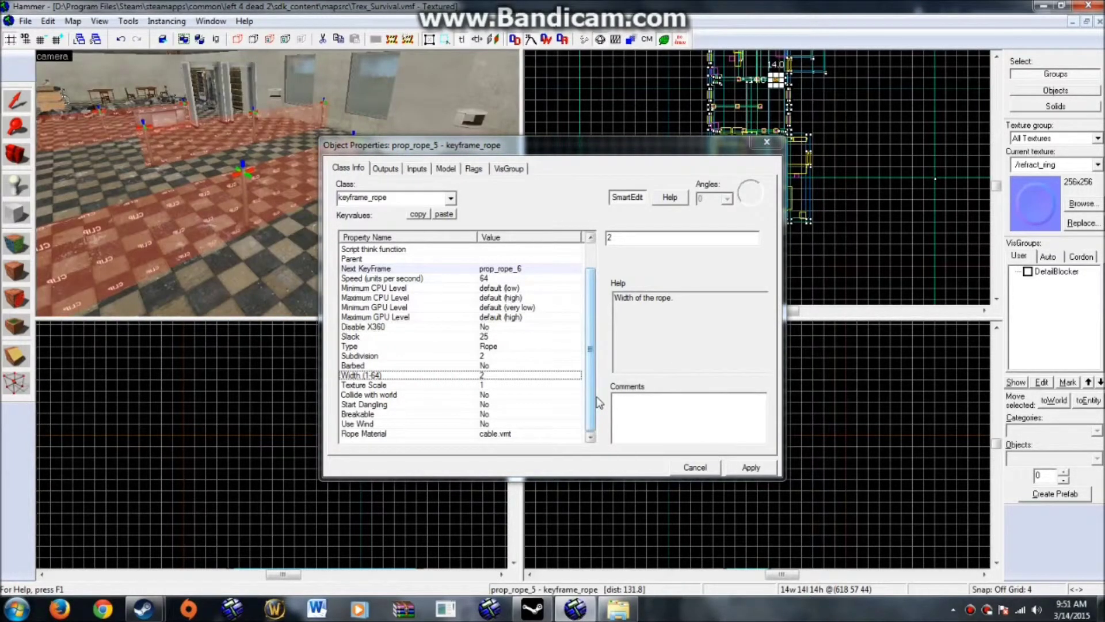
click(494, 434)
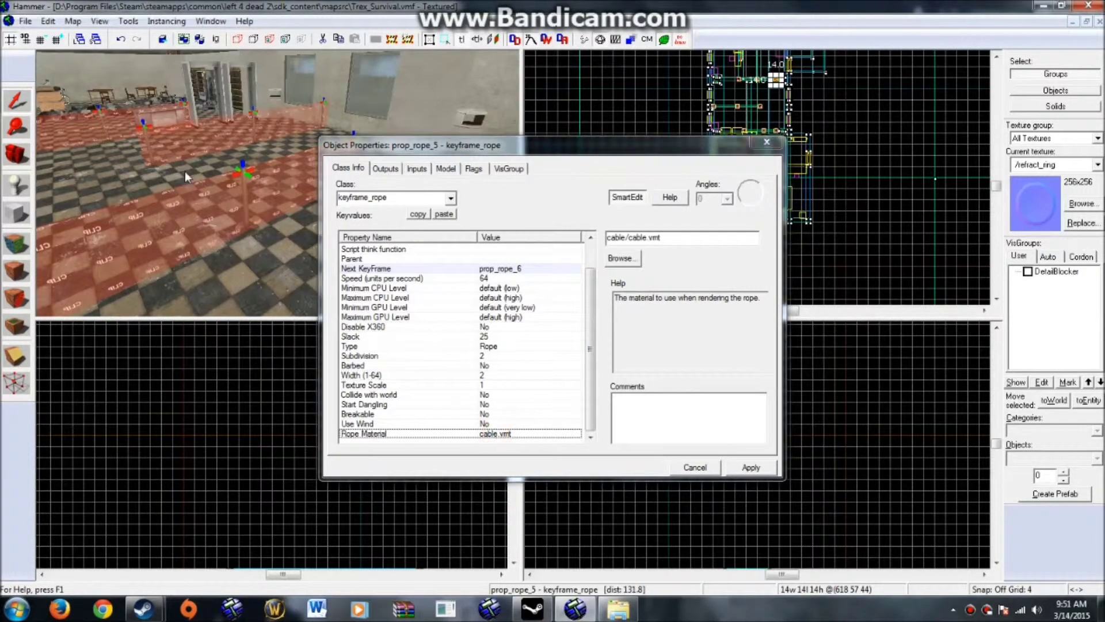
key(Left)
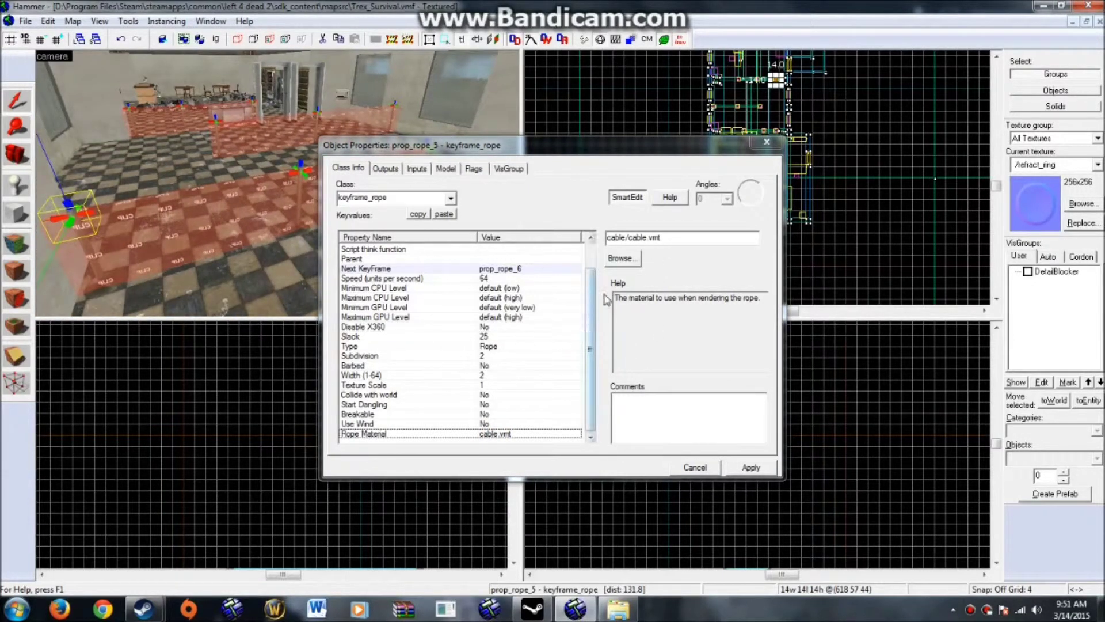
drag(595, 314, 594, 273)
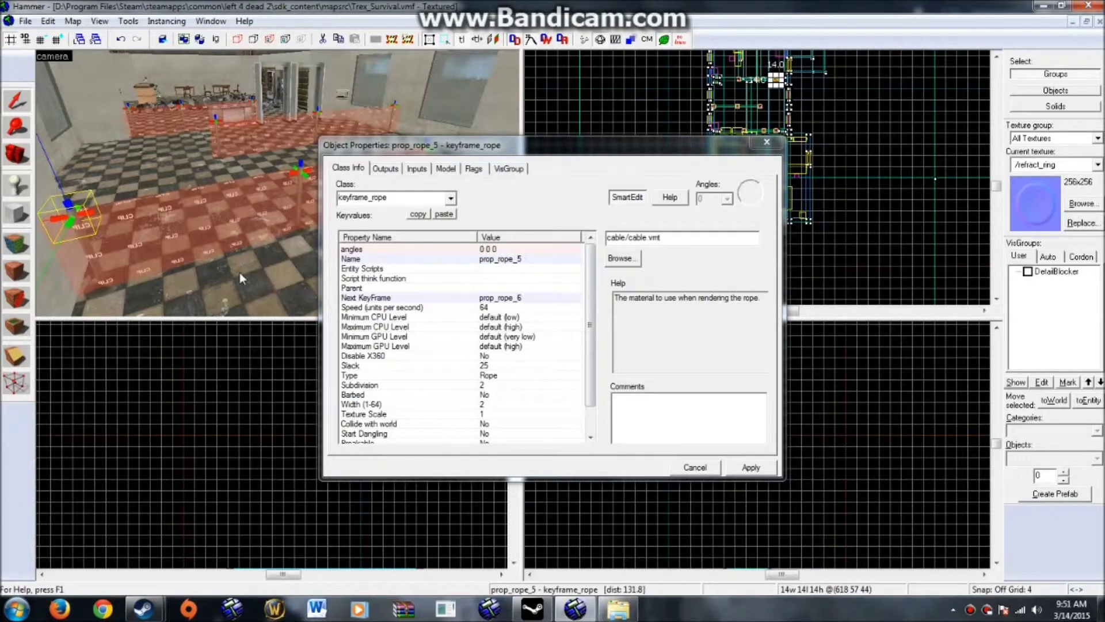
click(767, 142)
Select prop_rope_5, prop_rope_6 and prop_rope_7 in turn to trace how the closest barrier's rope points connect
scroll(752, 148, up, 4)
scroll(752, 148, up, 3)
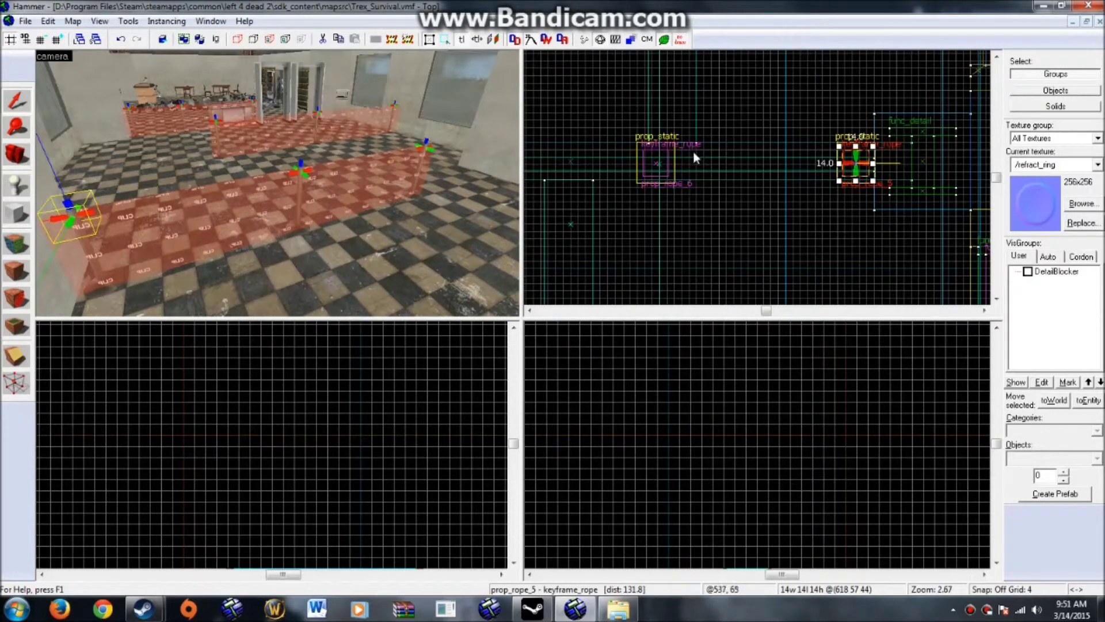
click(303, 172)
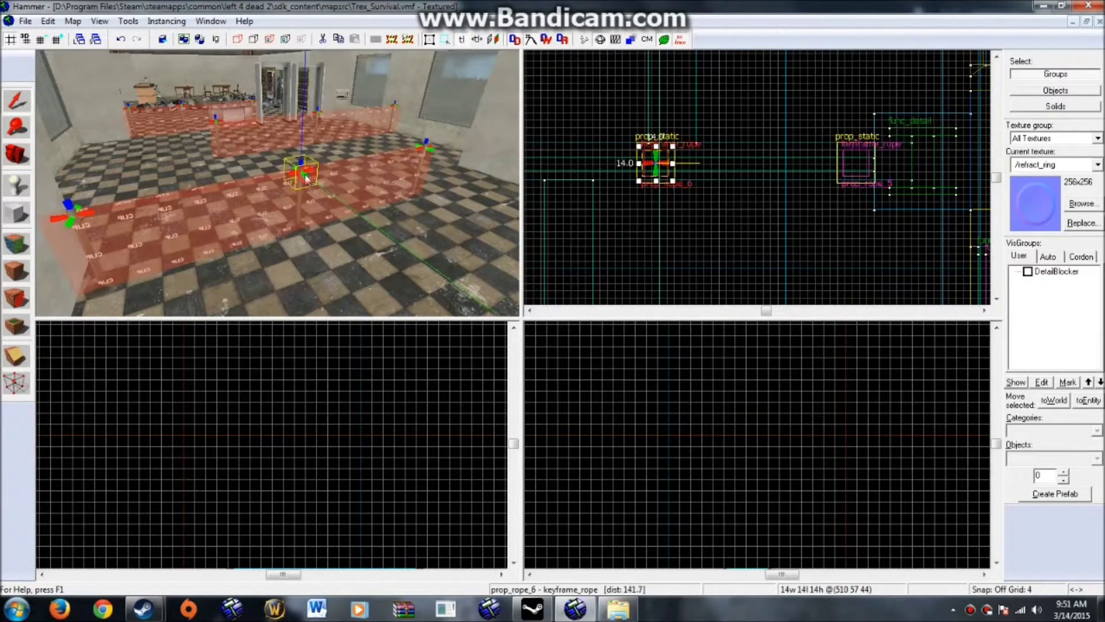
click(73, 223)
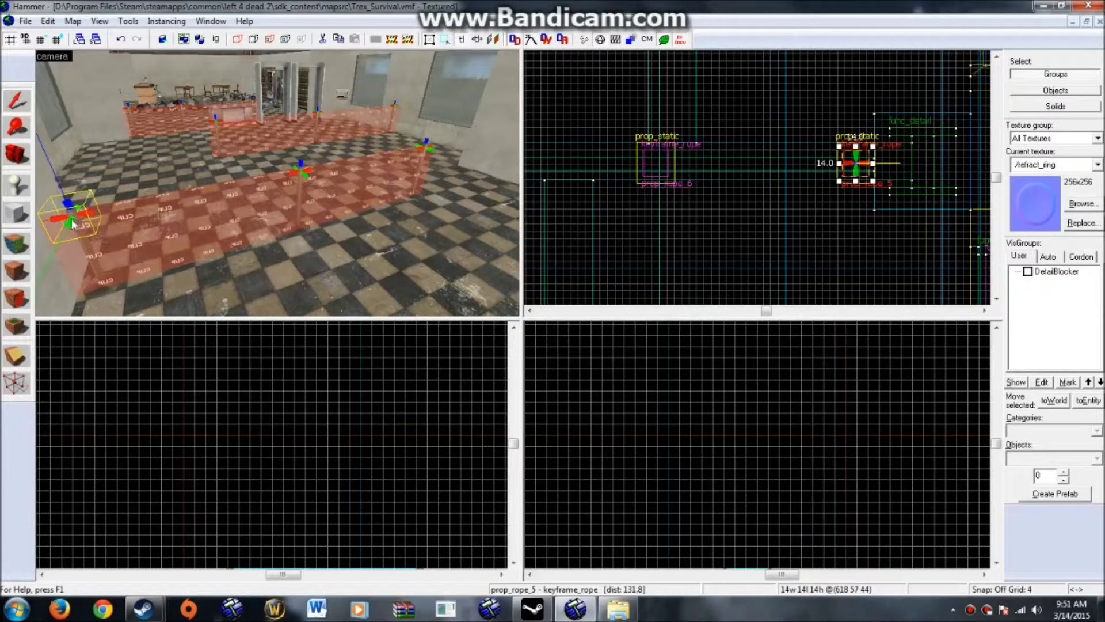
click(302, 174)
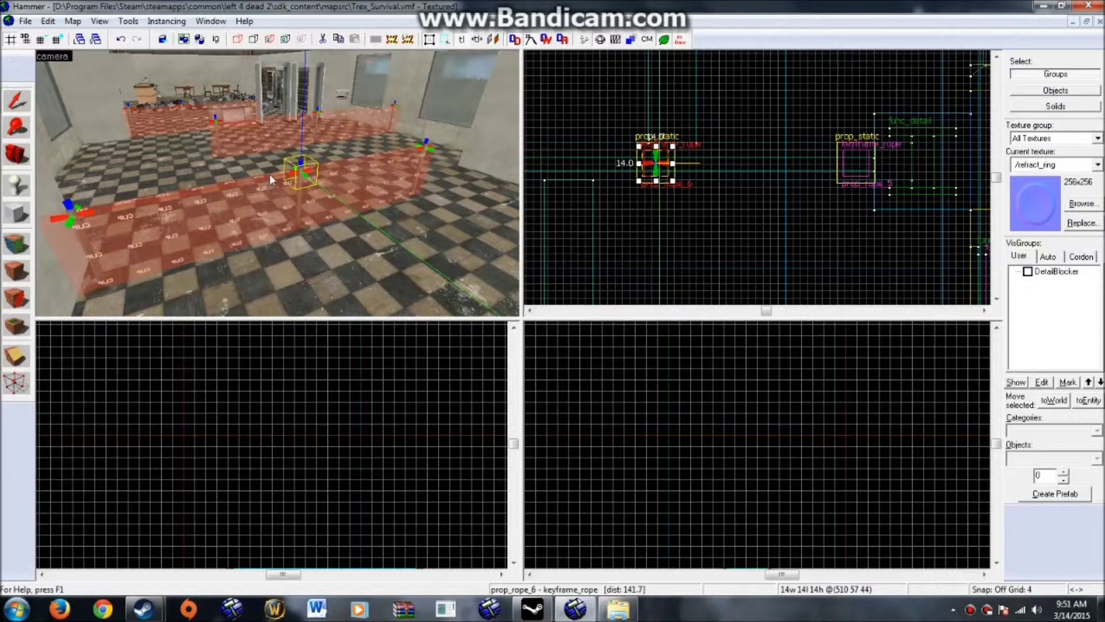
click(432, 151)
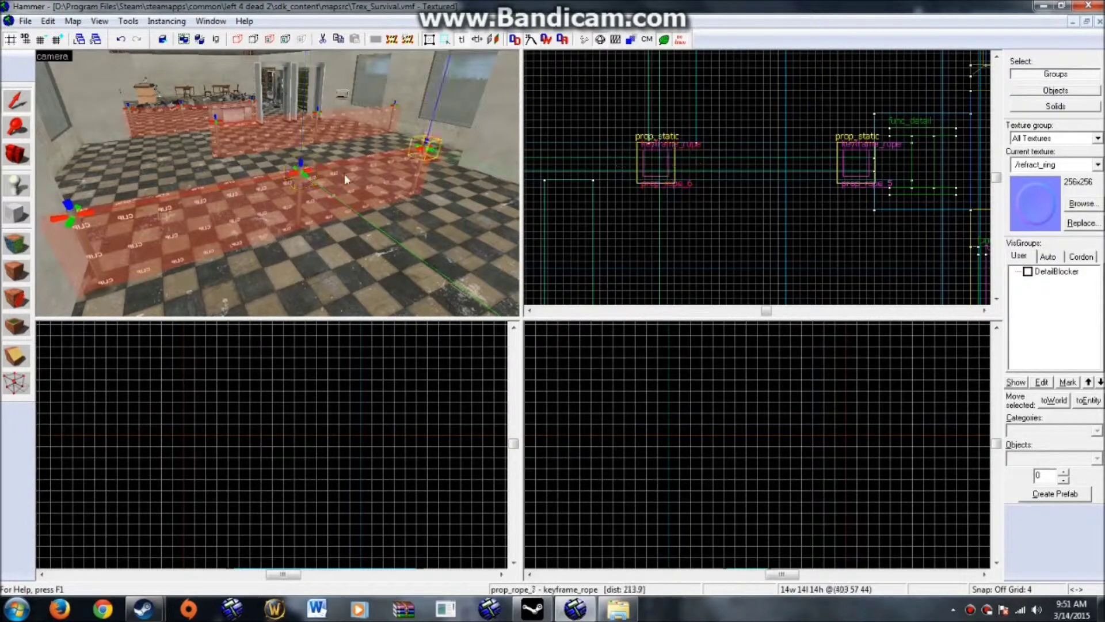
click(305, 176)
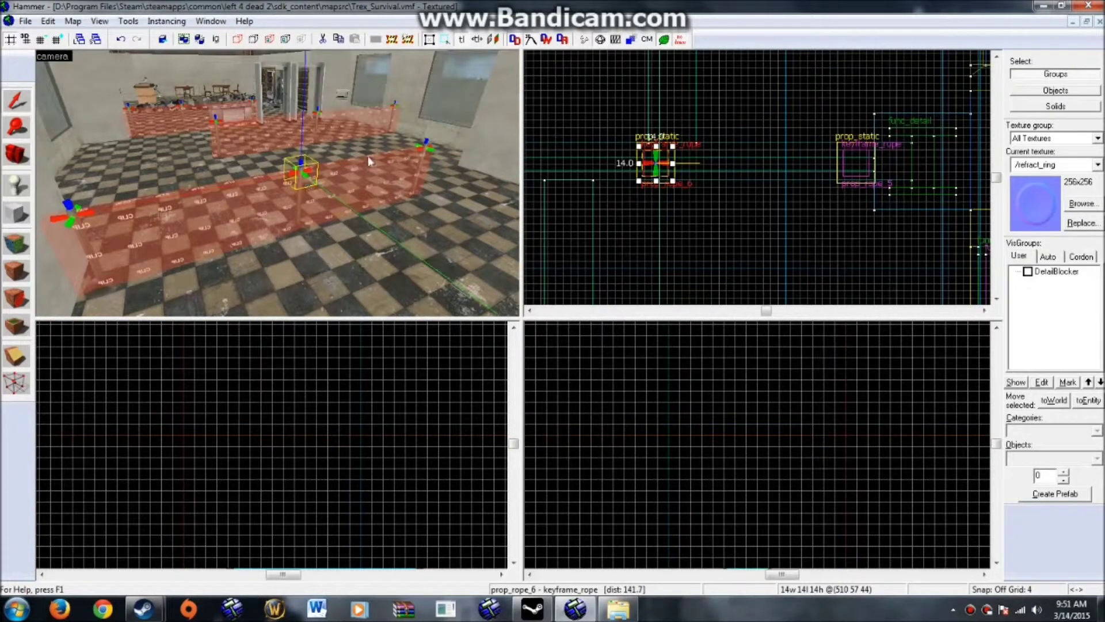
click(431, 148)
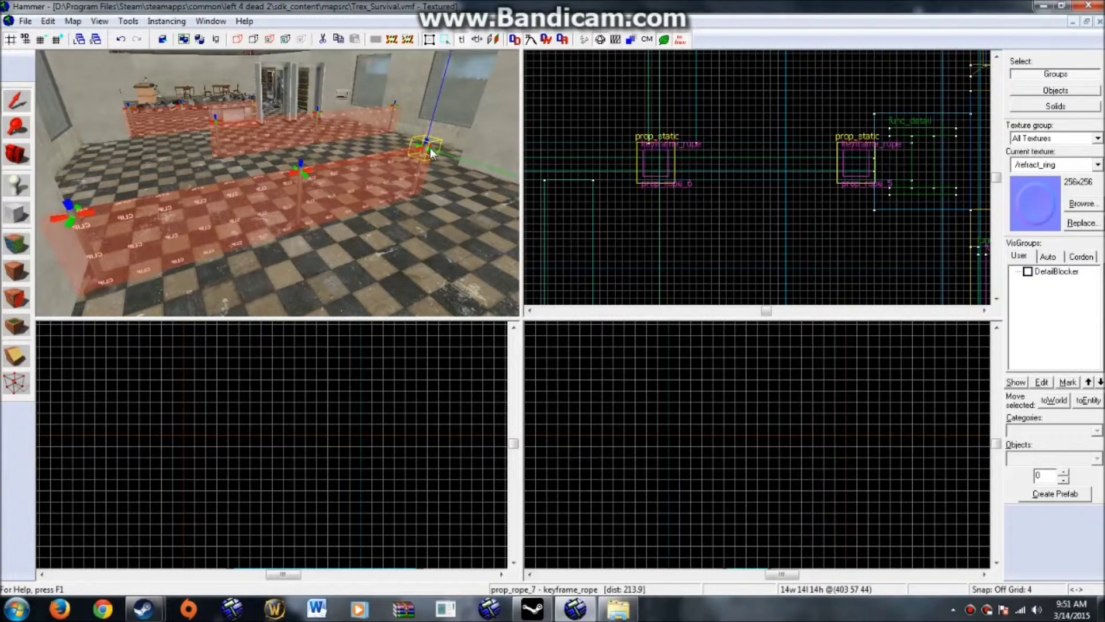
Check the closest barrier's clip brush and the second barrier's prop_rope_10 by selecting each, and clear the selection
click(114, 212)
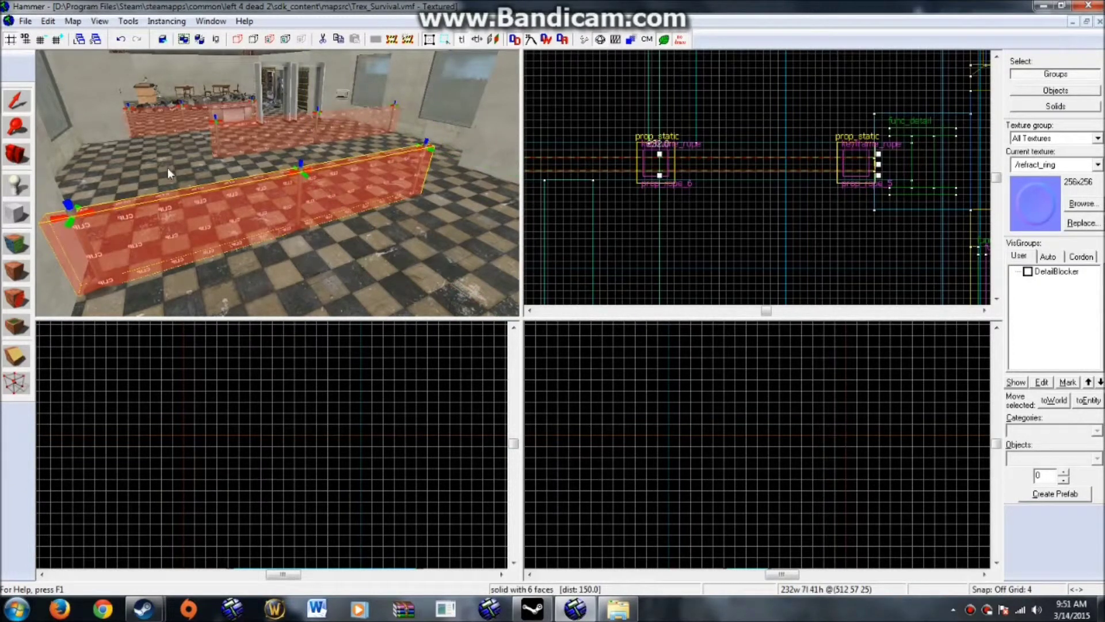
click(217, 122)
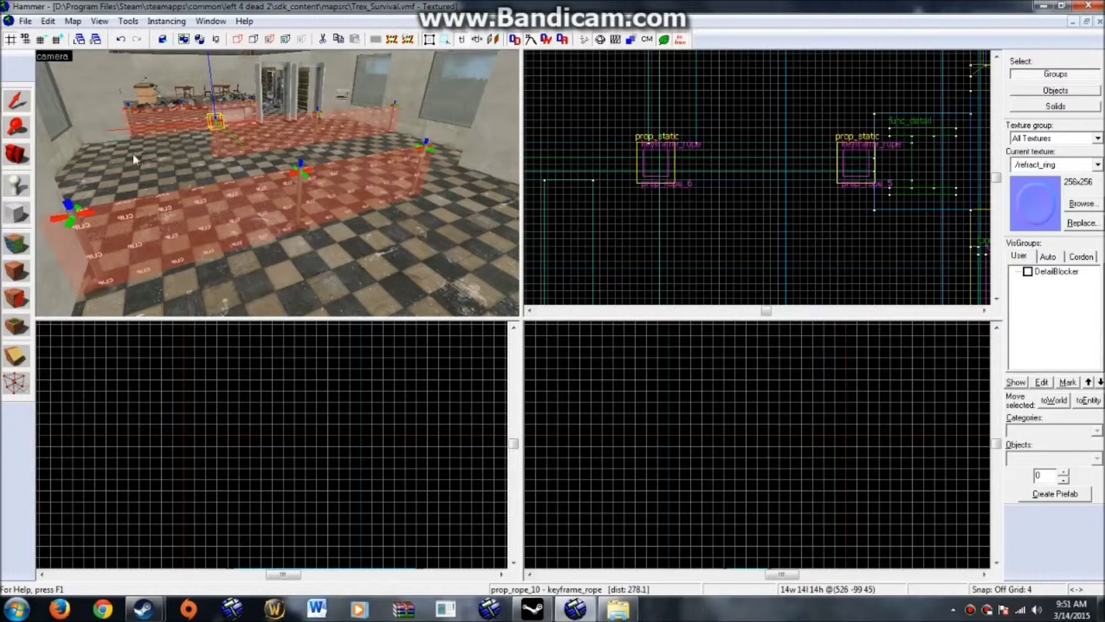
key(Up)
key(w)
key(Right)
key(Down)
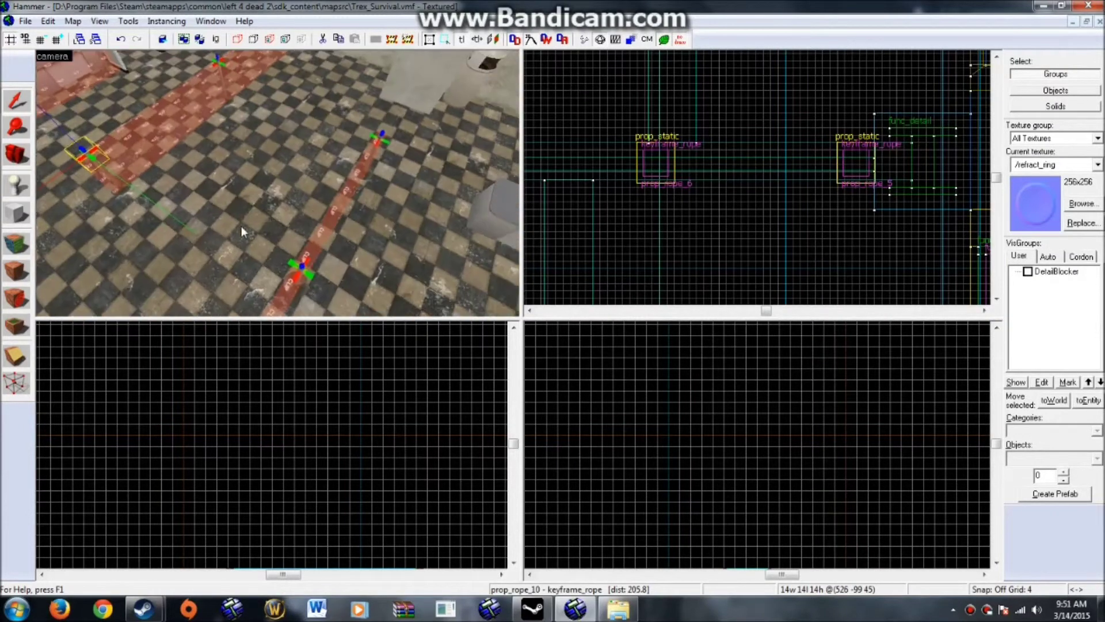
key(Up)
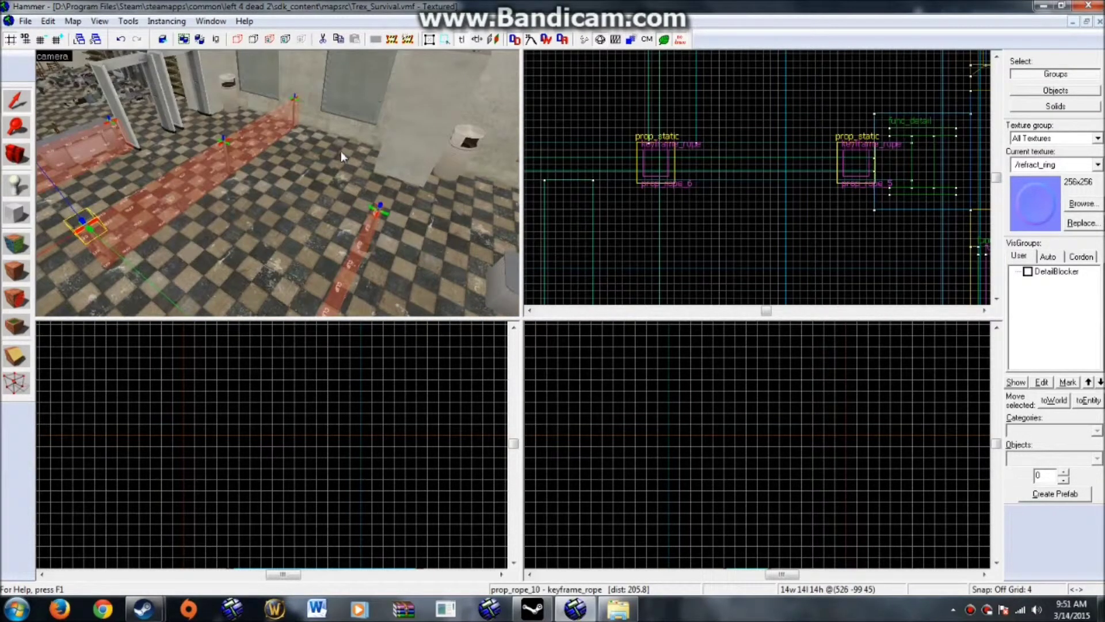
key(Left)
click(620, 137)
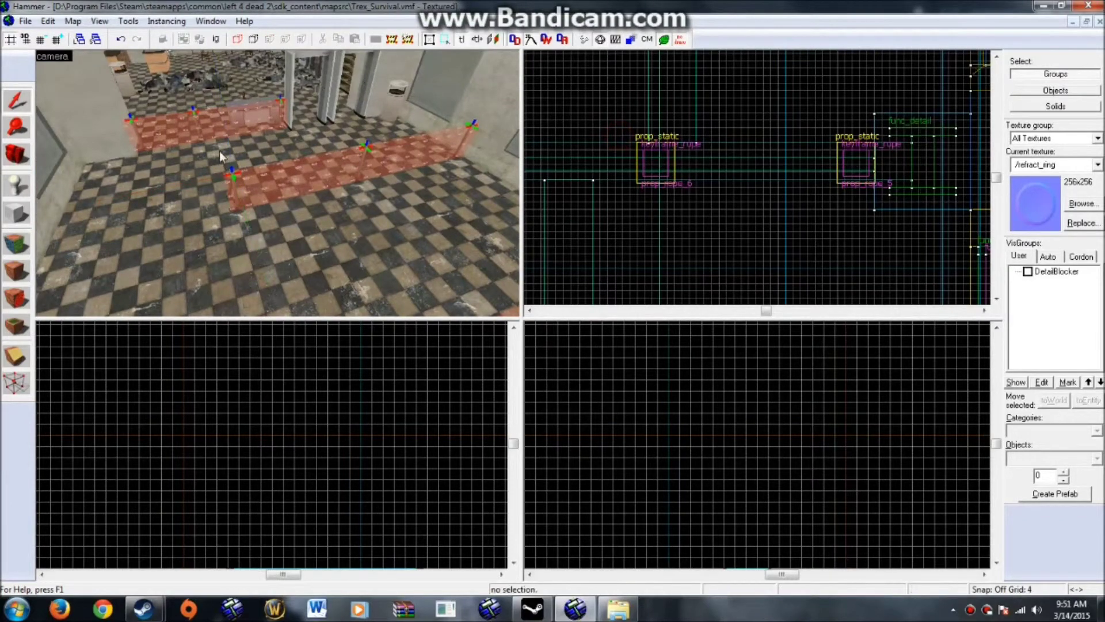
Examine the rope barriers and their clip brushes from several sides of the room
key(Down)
key(Right)
key(Up)
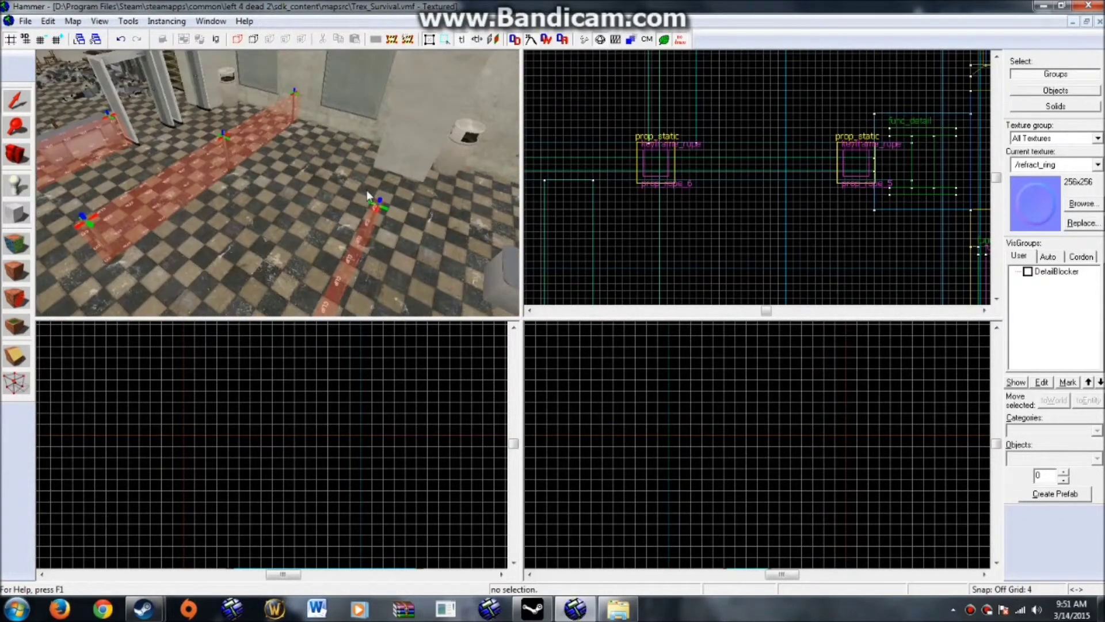
key(Right)
key(w)
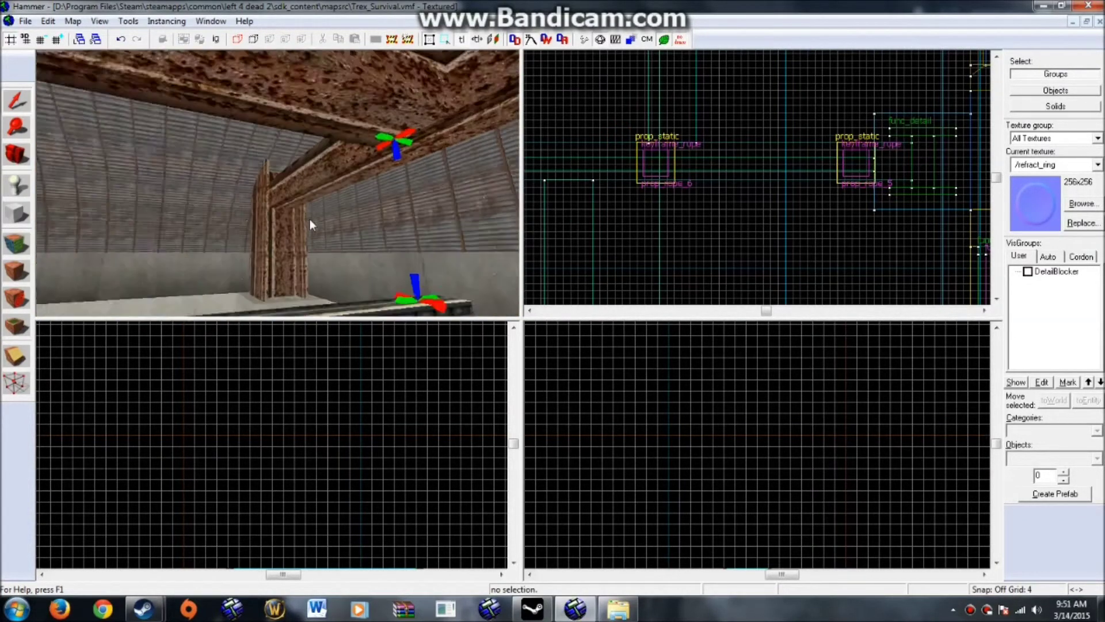
key(s)
key(s)
key(w)
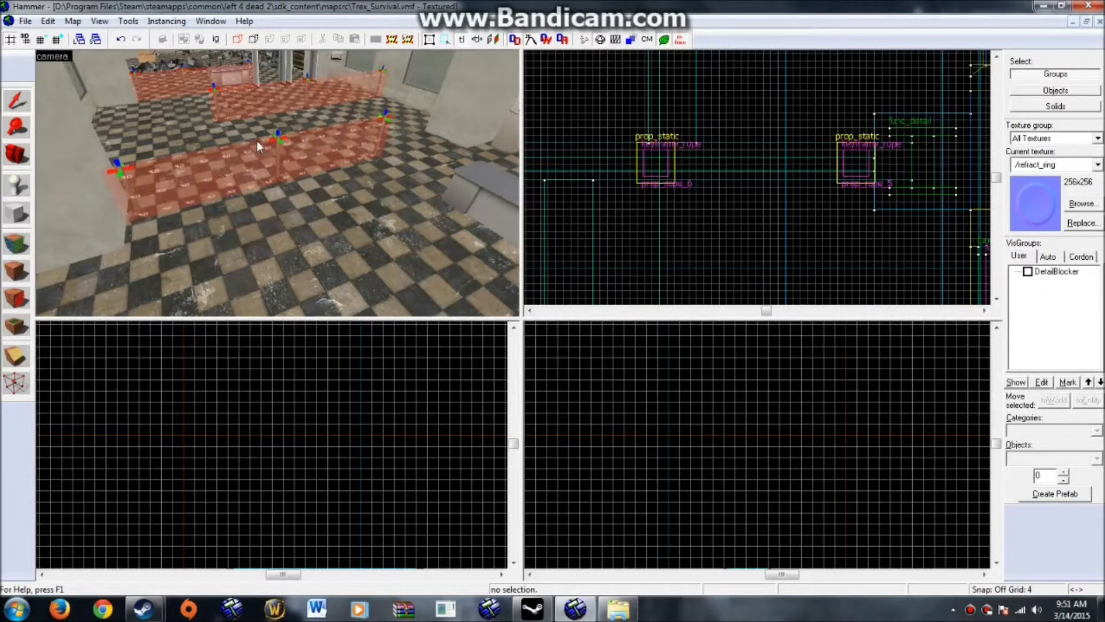
key(s)
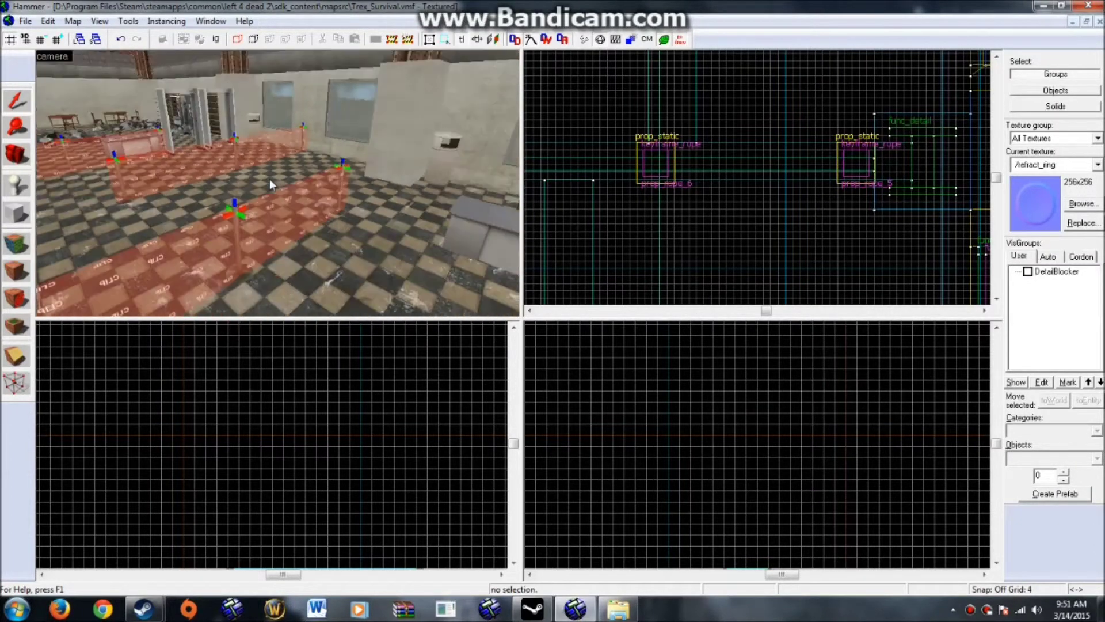
Select prop_rope_6 and prop_rope_5 on the closest barrier in turn to check the rope points at its posts
click(235, 210)
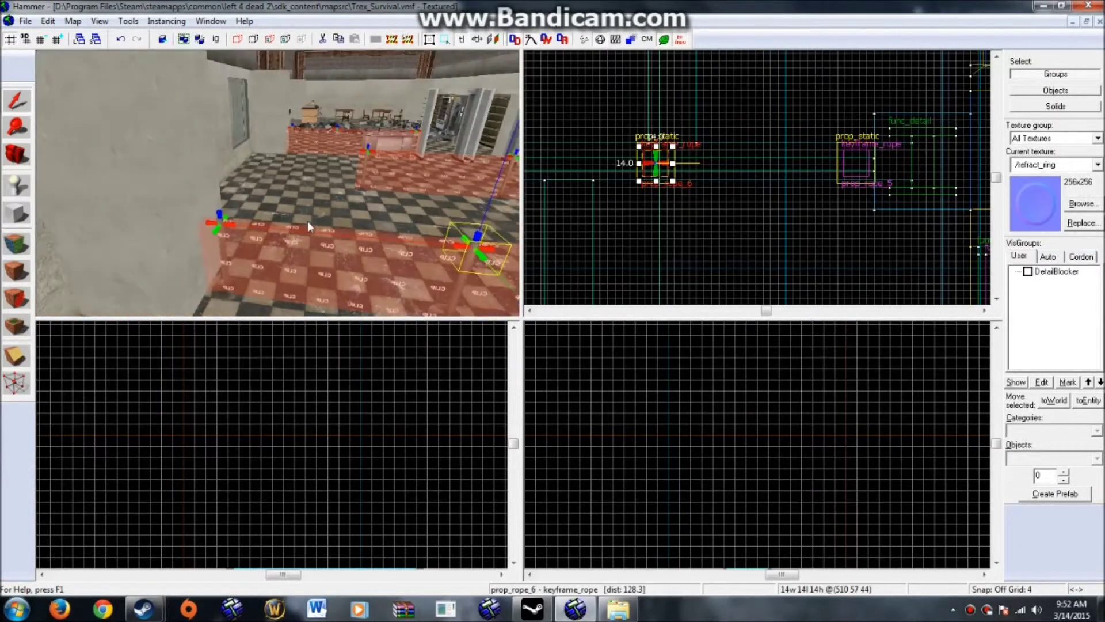
click(218, 217)
key(z)
key(w)
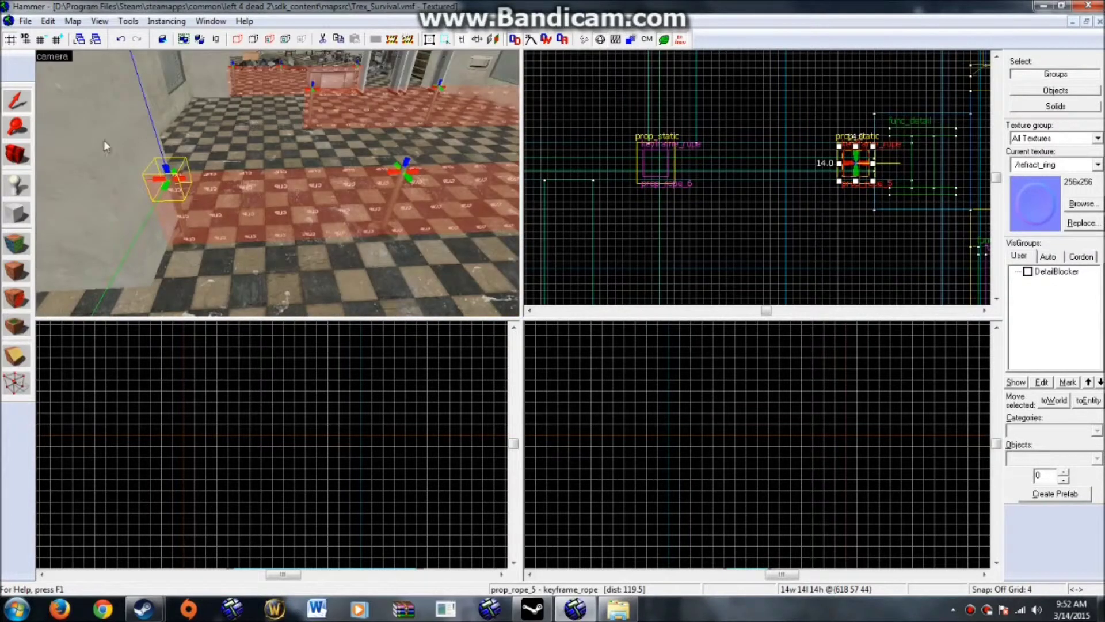
key(w)
key(z)
Select the closest barrier's clip brush and inspect how it runs along the rope posts
click(251, 196)
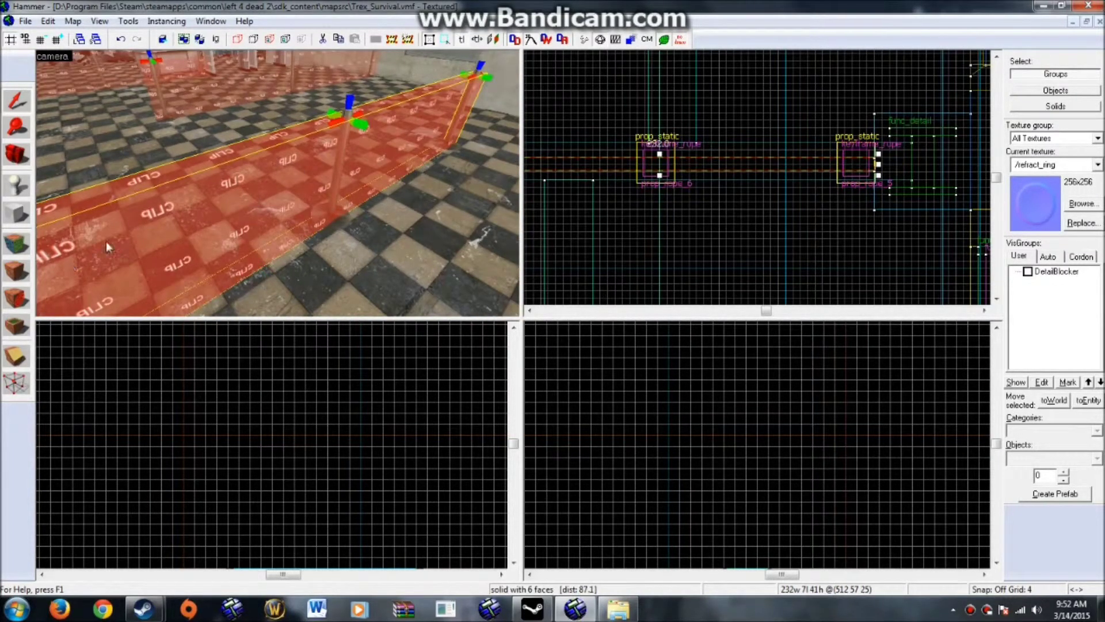
key(Left)
key(Right)
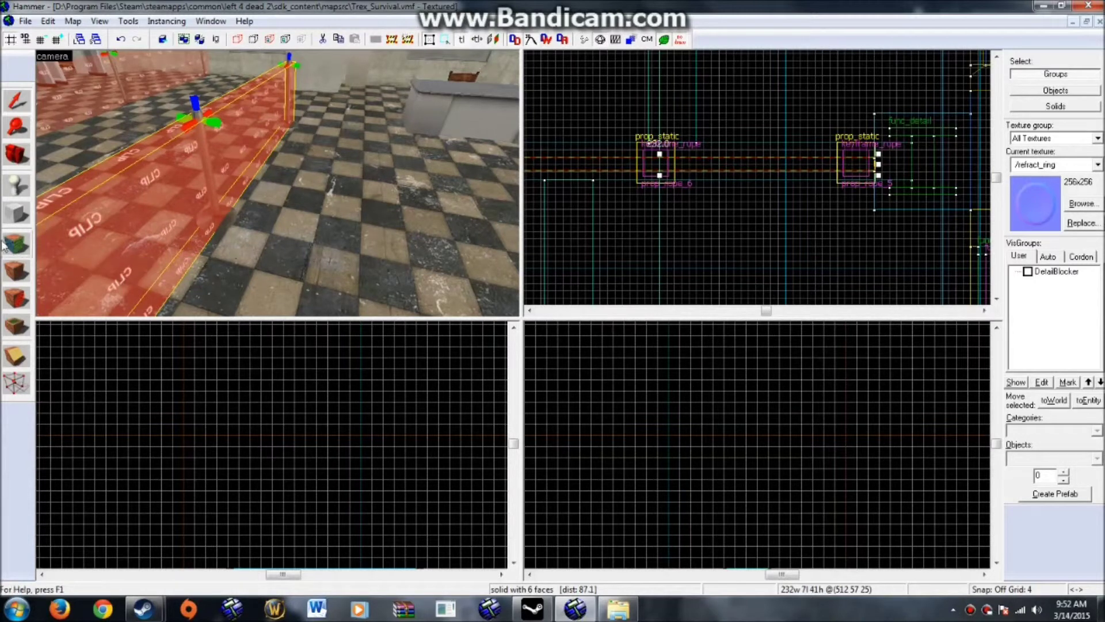
drag(265, 188, 185, 175)
drag(317, 216, 296, 172)
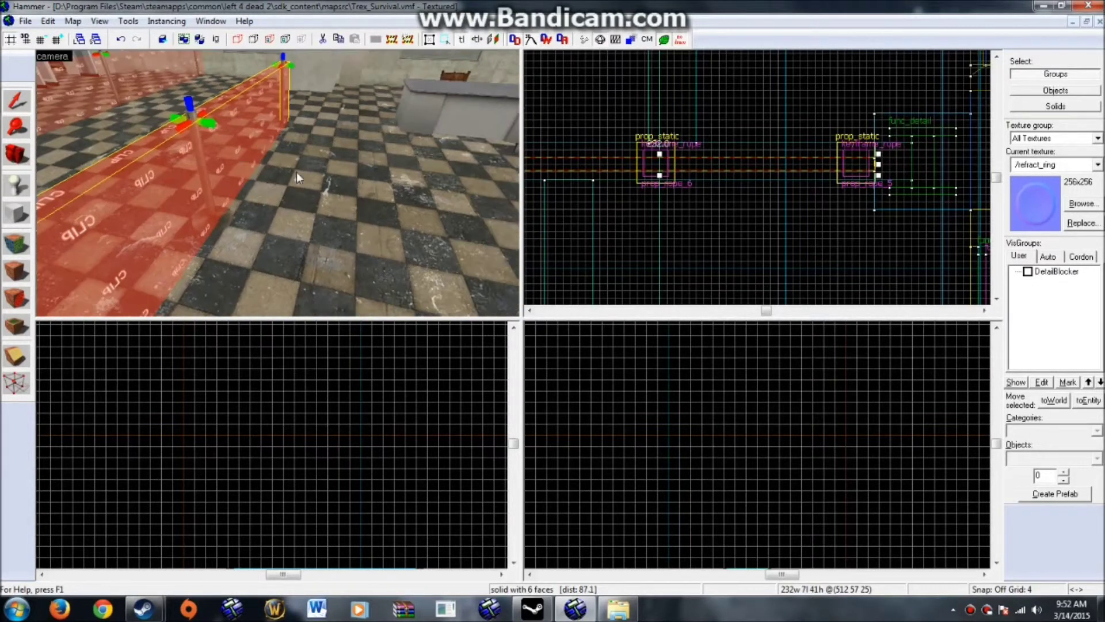
Open the texture browser for the clip brush's faces, filter it by "clip", and compare tools/toolsclip with tools/toolsplayerclip
click(16, 244)
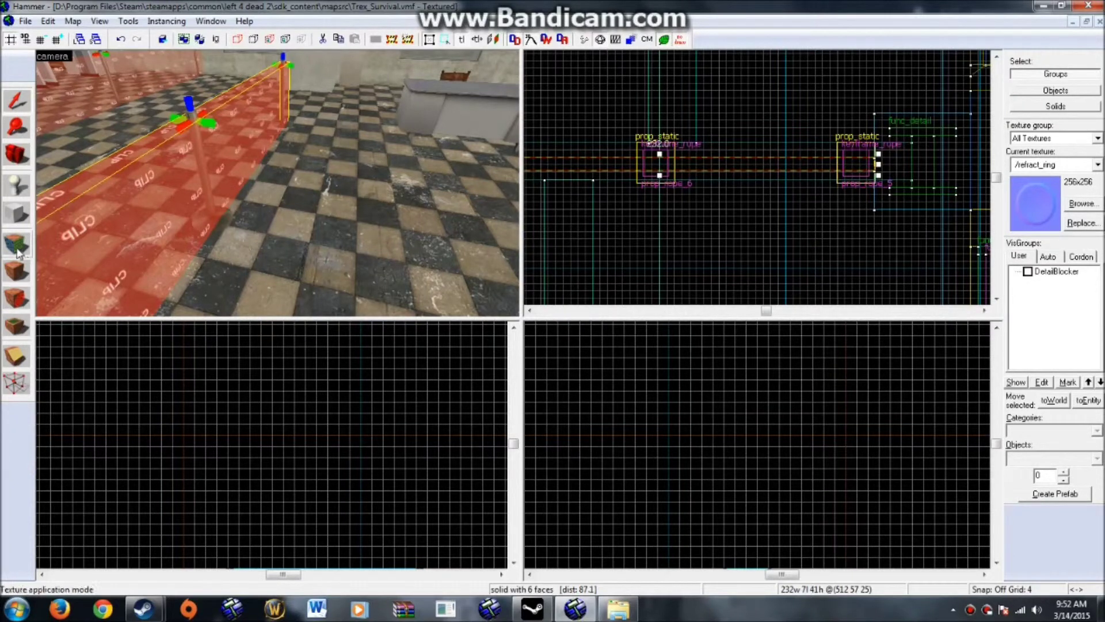
click(511, 350)
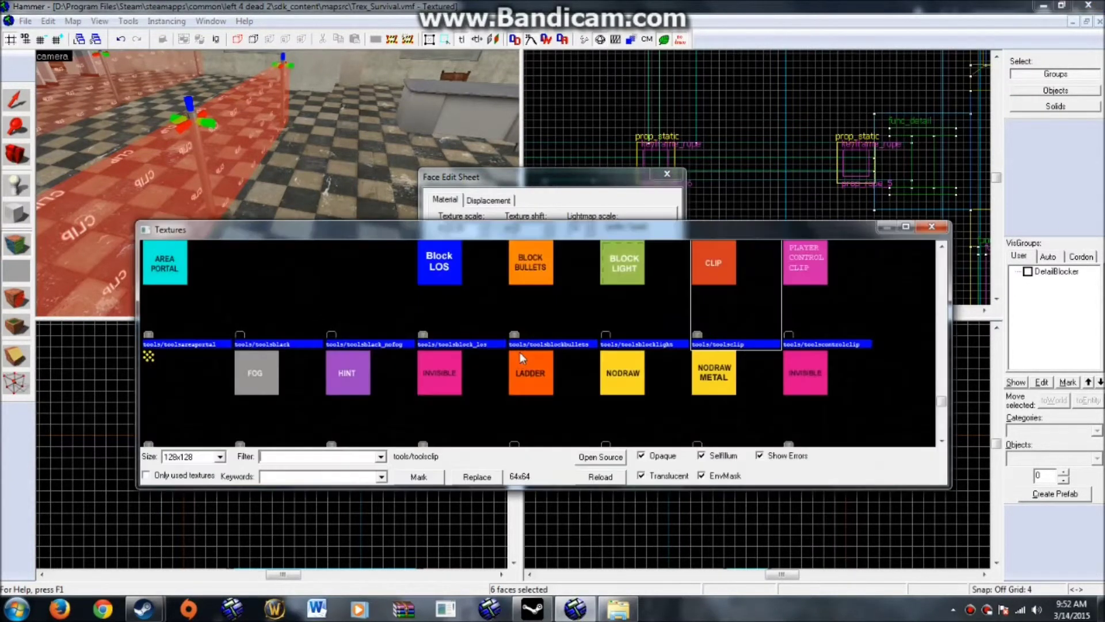
text(clip)
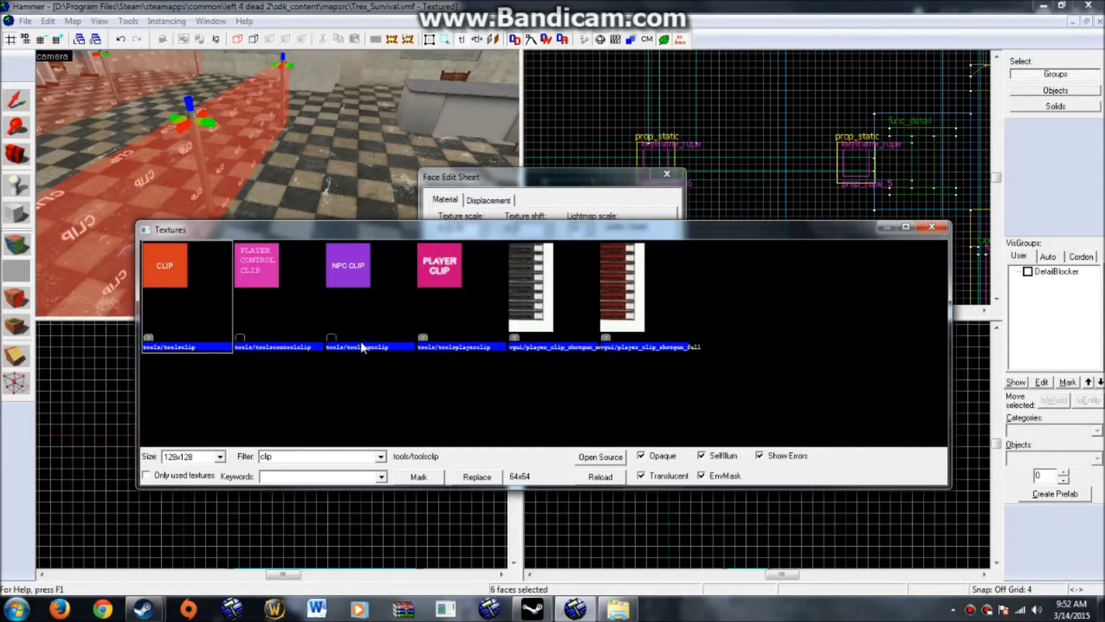
click(464, 296)
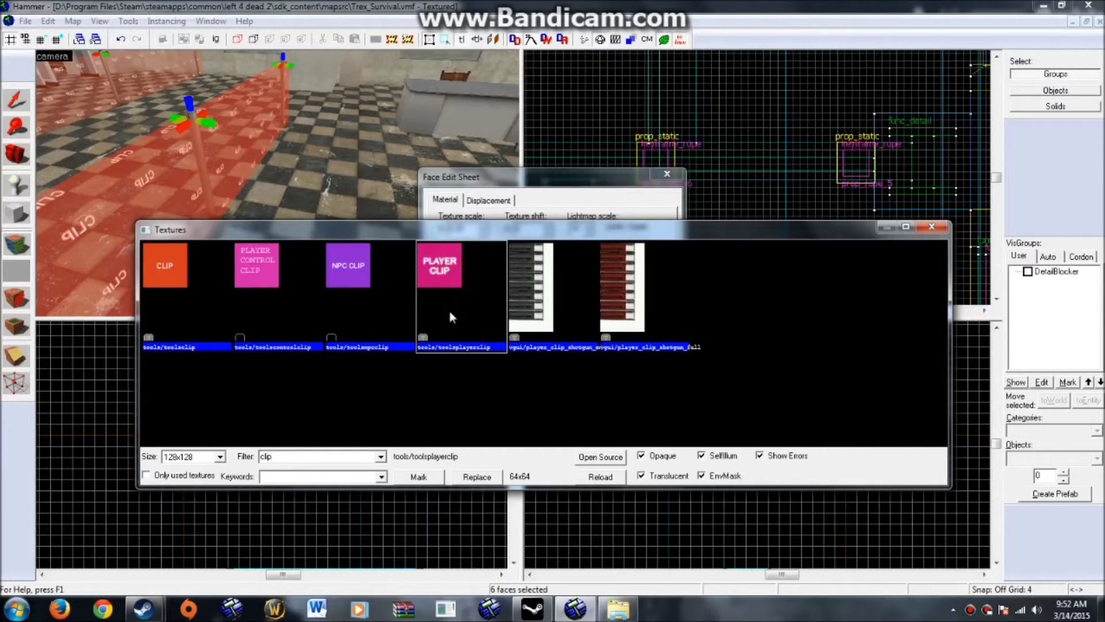
click(154, 282)
click(438, 277)
Filter the textures by "invisib" to view tools/toolsinvisible, and leave texture editing without applying a texture
double_click(335, 456)
text(invisib)
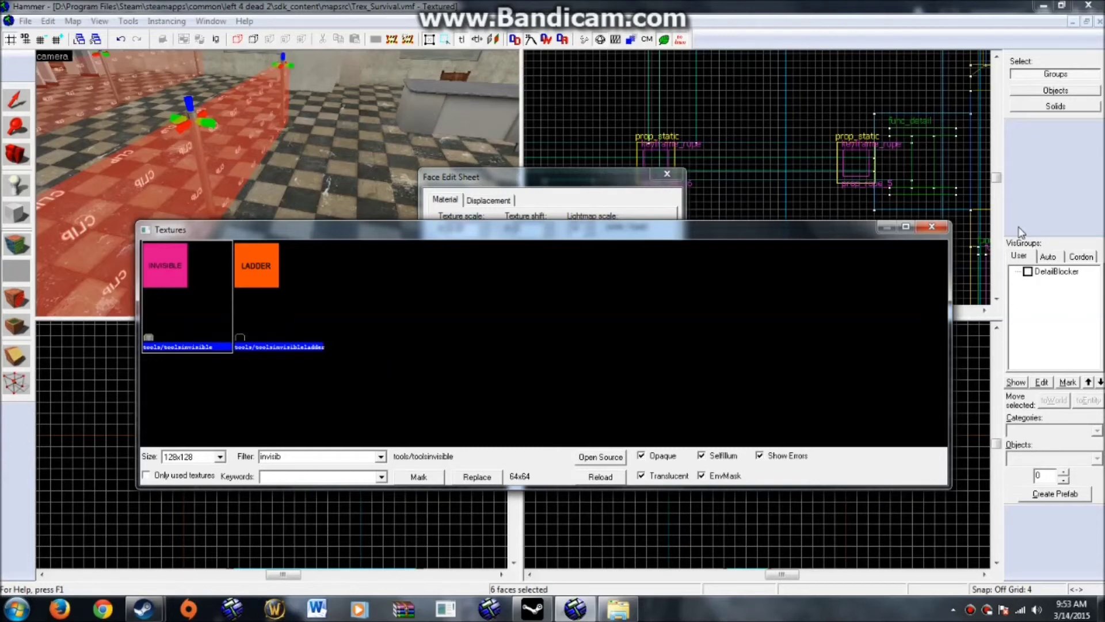
click(932, 226)
click(18, 154)
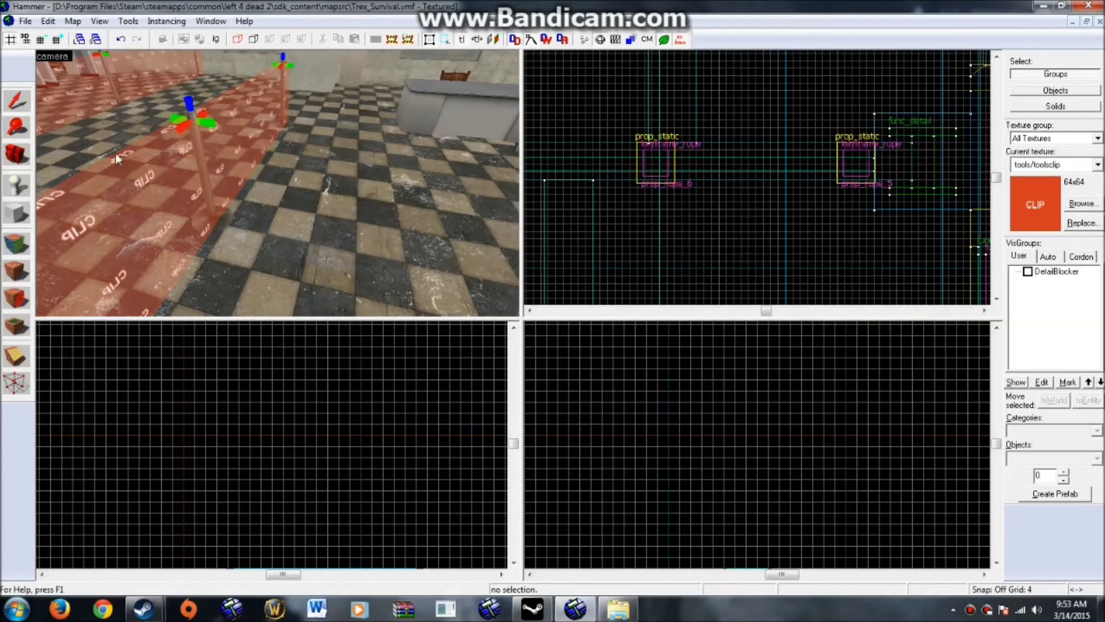
Tour the finished interior, looking over the barriers, counters, shelves, tables and wheelchairs
drag(336, 192, 327, 217)
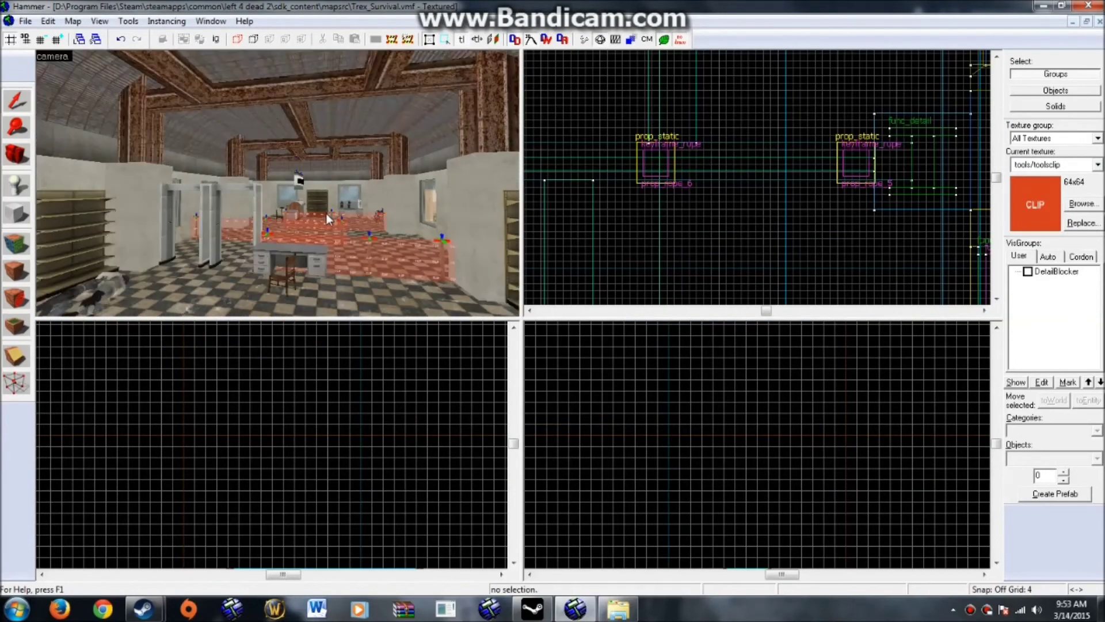
key(w)
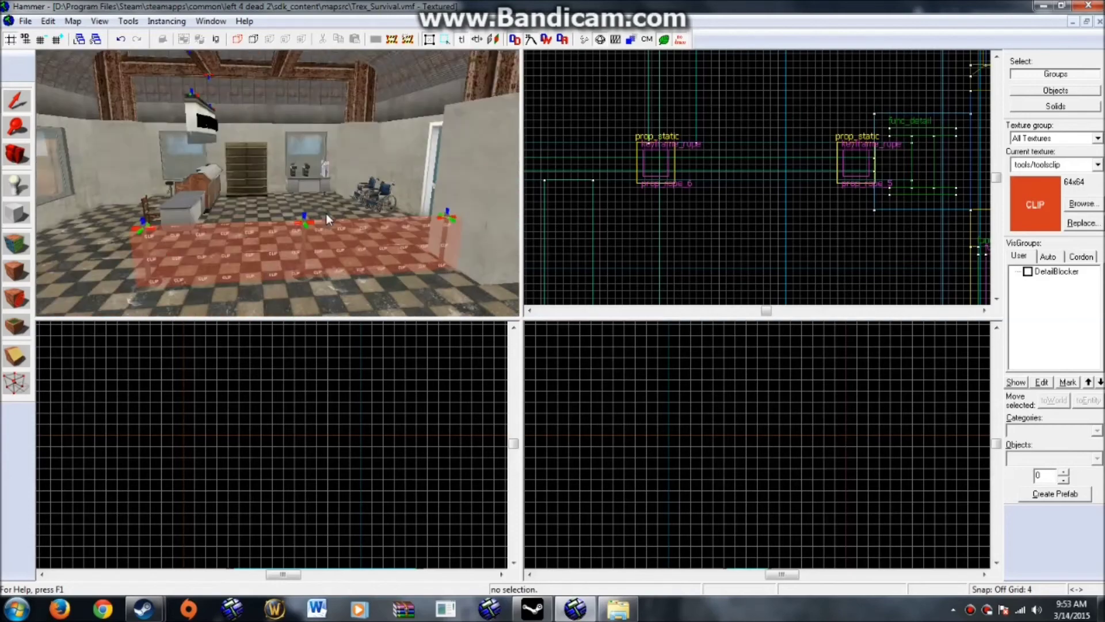
key(w)
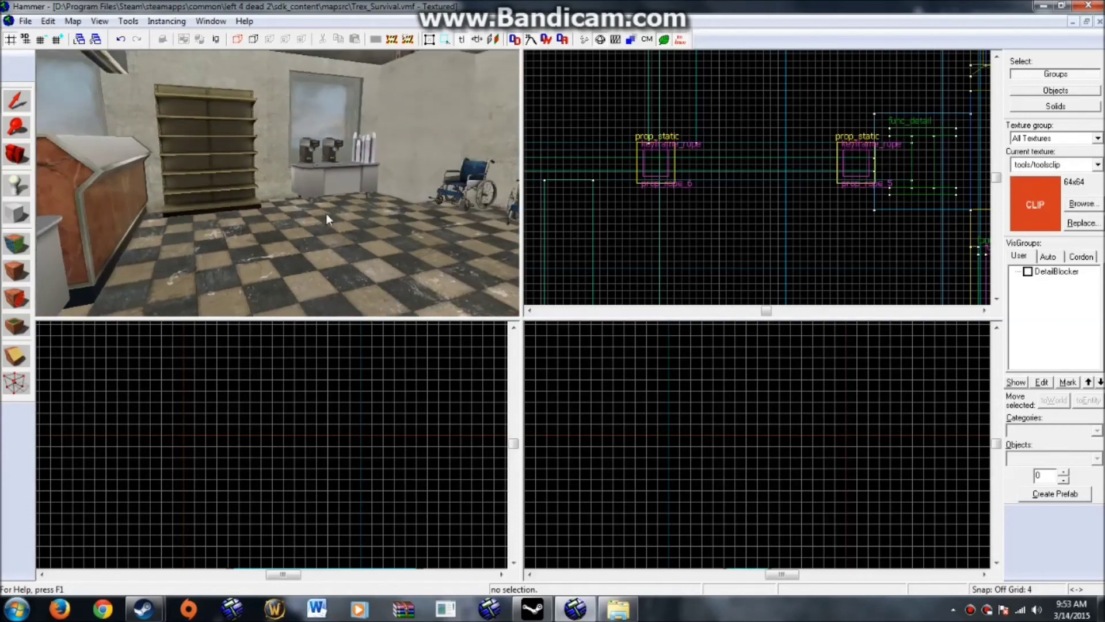
drag(326, 213, 330, 223)
key(w)
key(w)
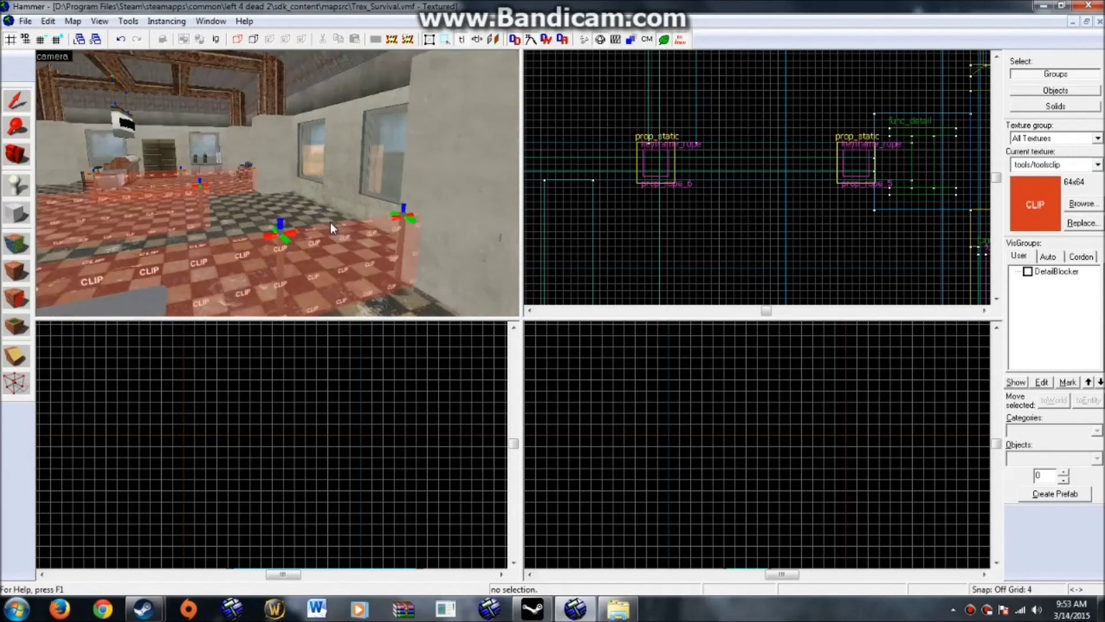
key(w)
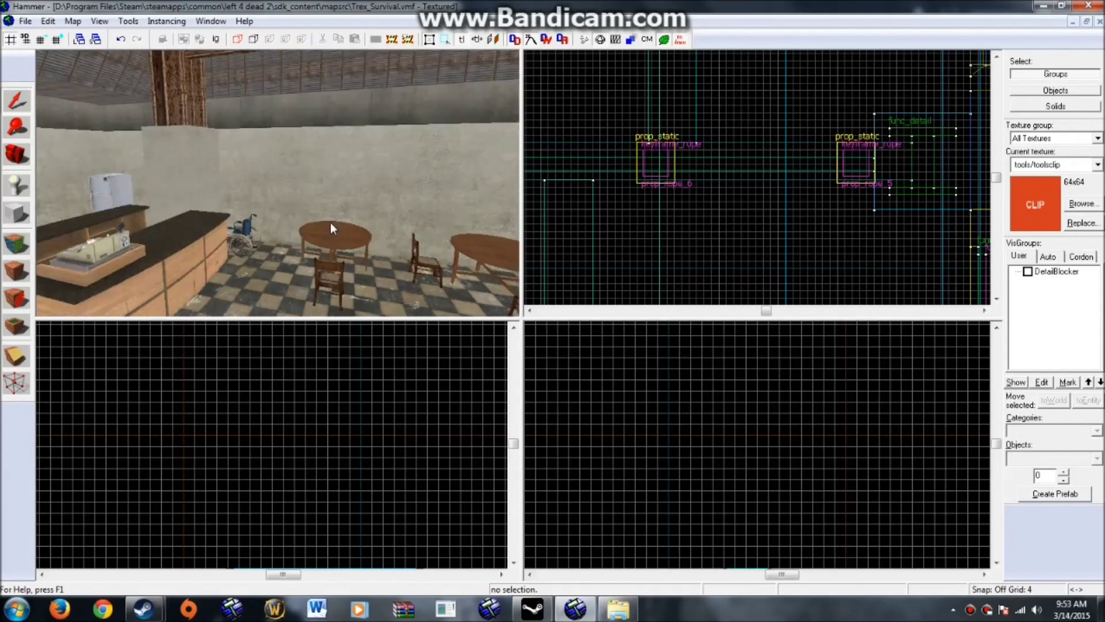
key(Left)
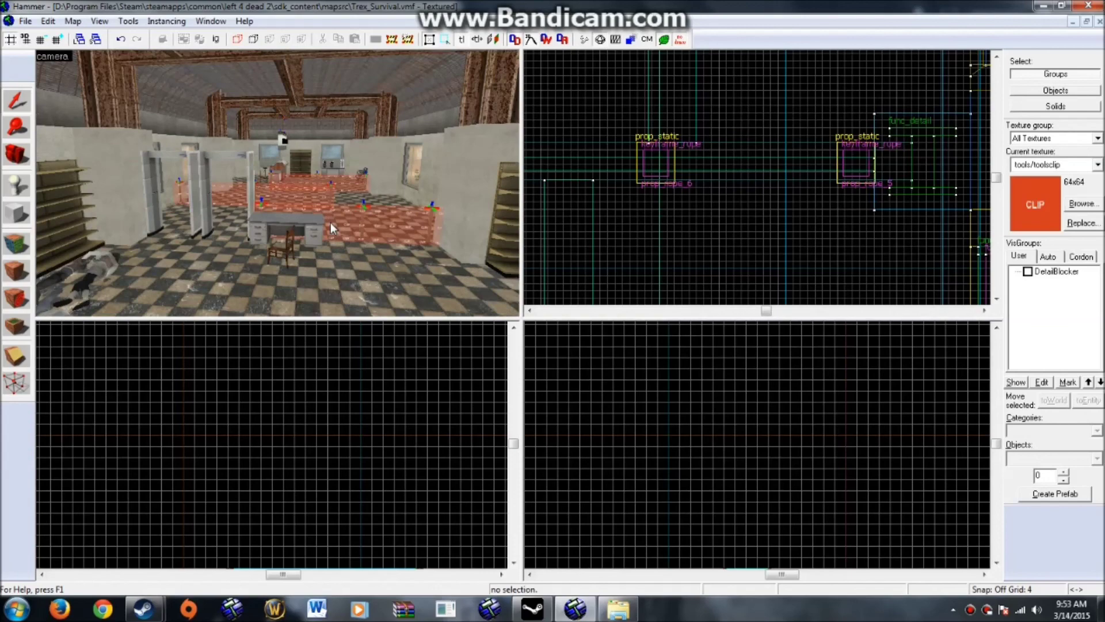